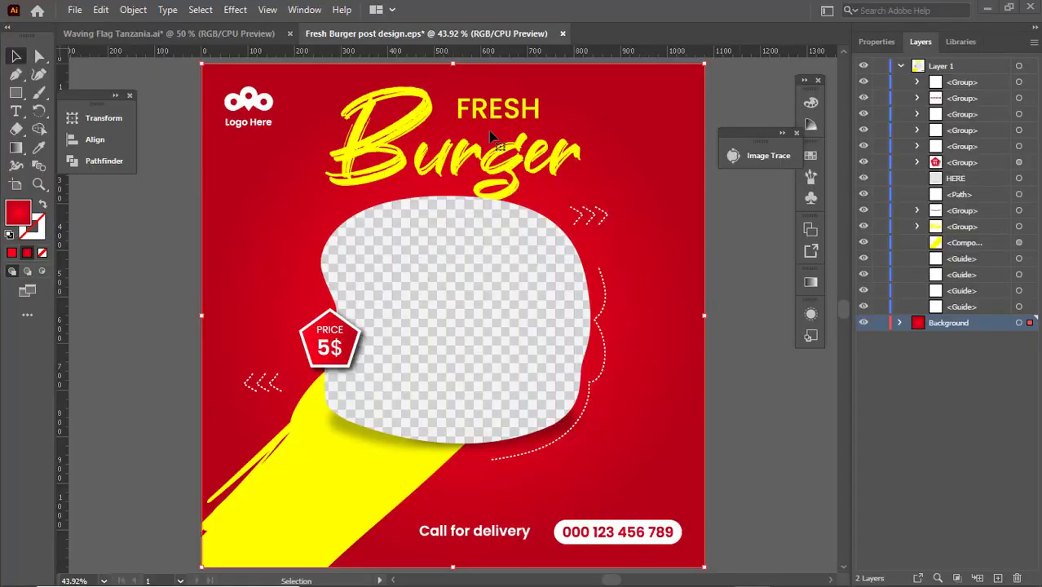
Create a new 1080 x 1080 px document with RGB color mode and 72 ppi raster effects.
click(75, 9)
click(92, 29)
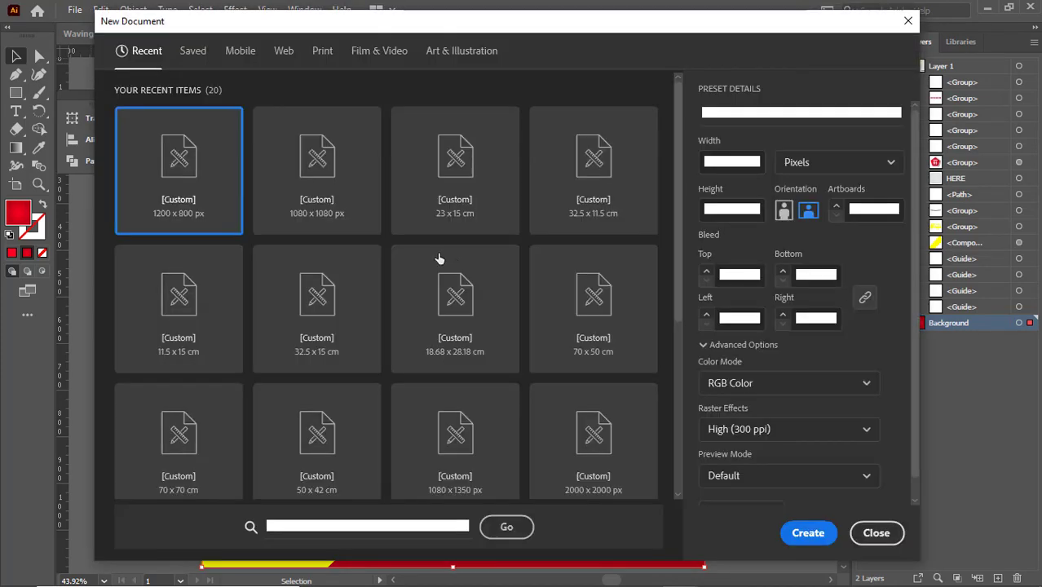
click(322, 165)
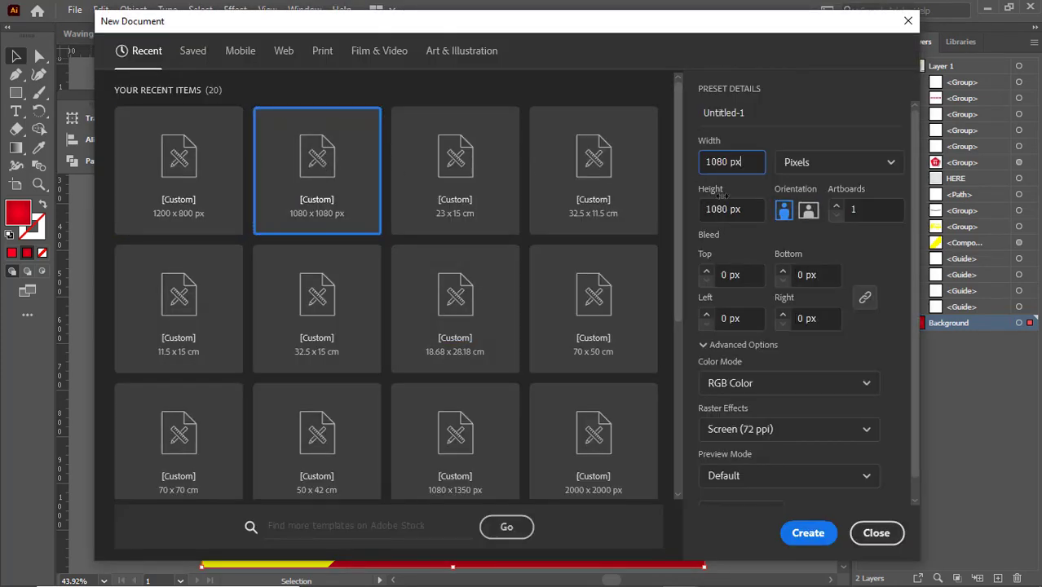
click(750, 209)
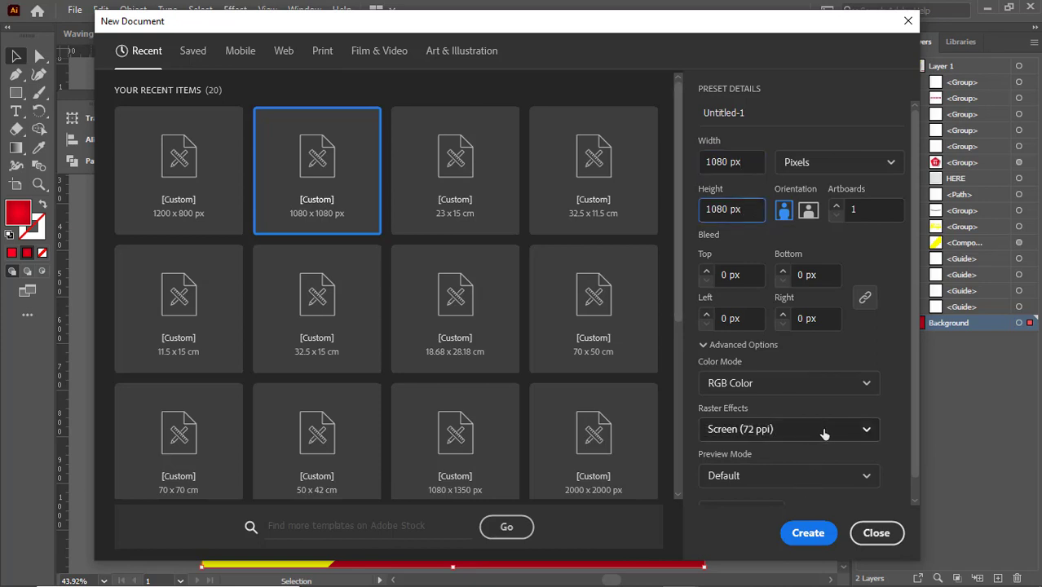
click(806, 532)
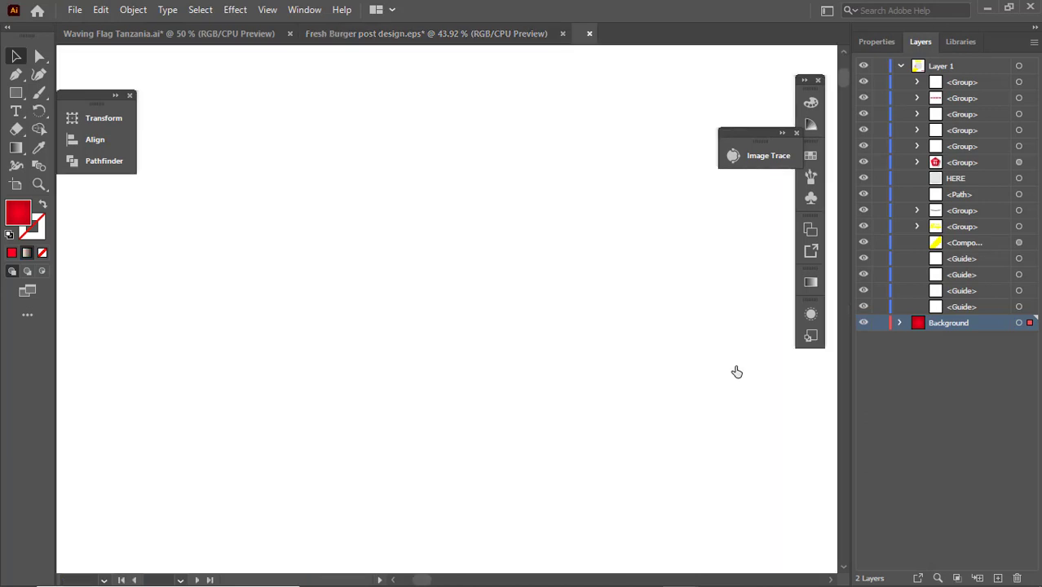
key(d)
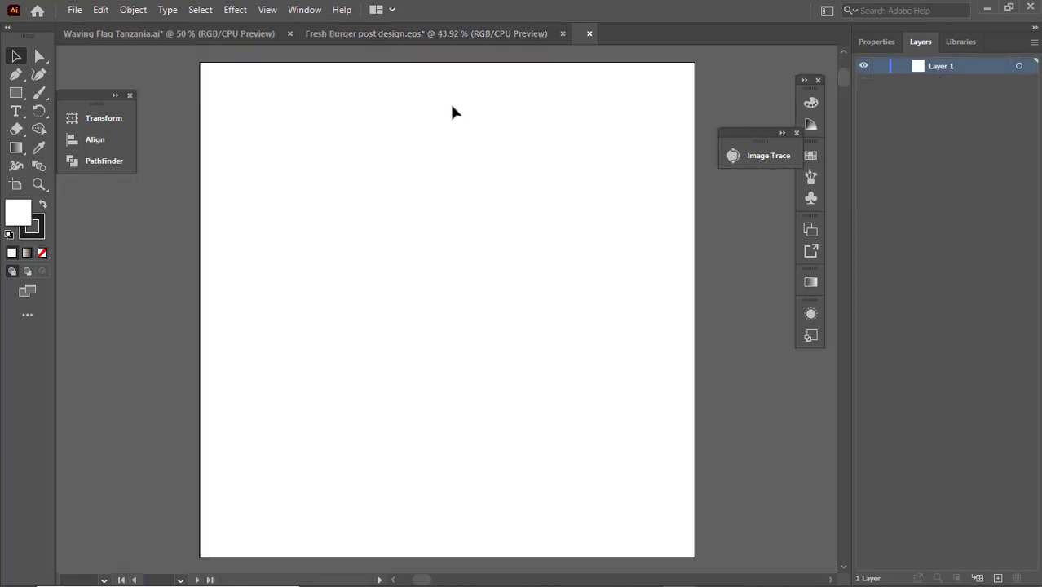
Copy the red radial gradient background from the Fresh Burger post design and paste it onto the new document's artboard.
click(403, 33)
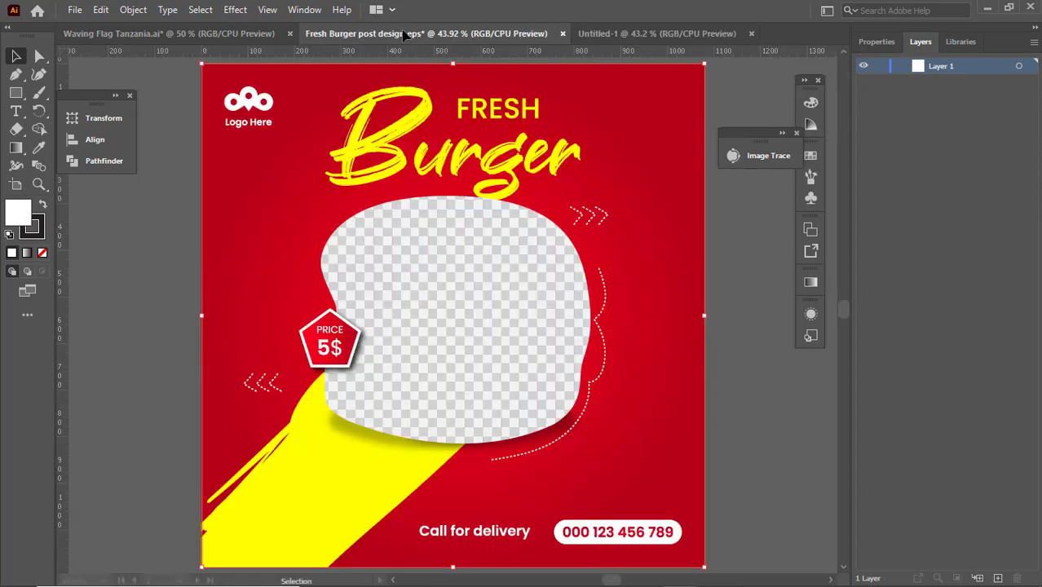
click(240, 211)
key(a)
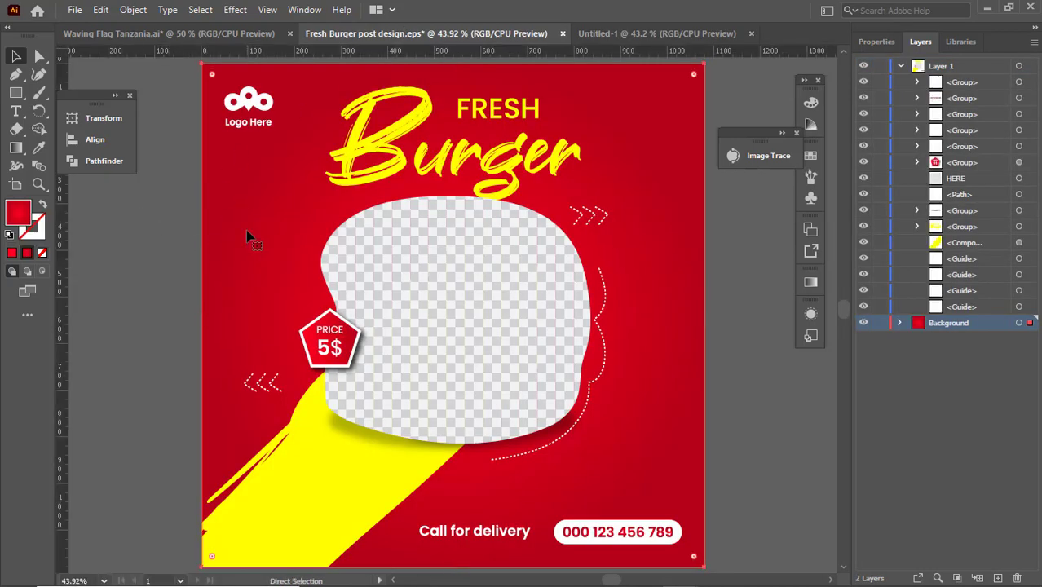
click(635, 35)
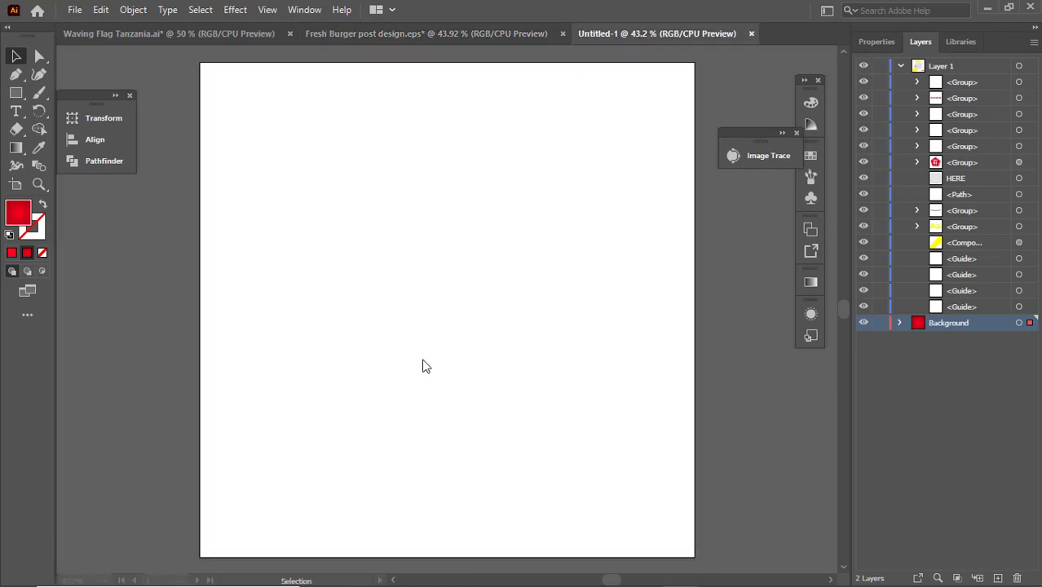
key(ctrl+v)
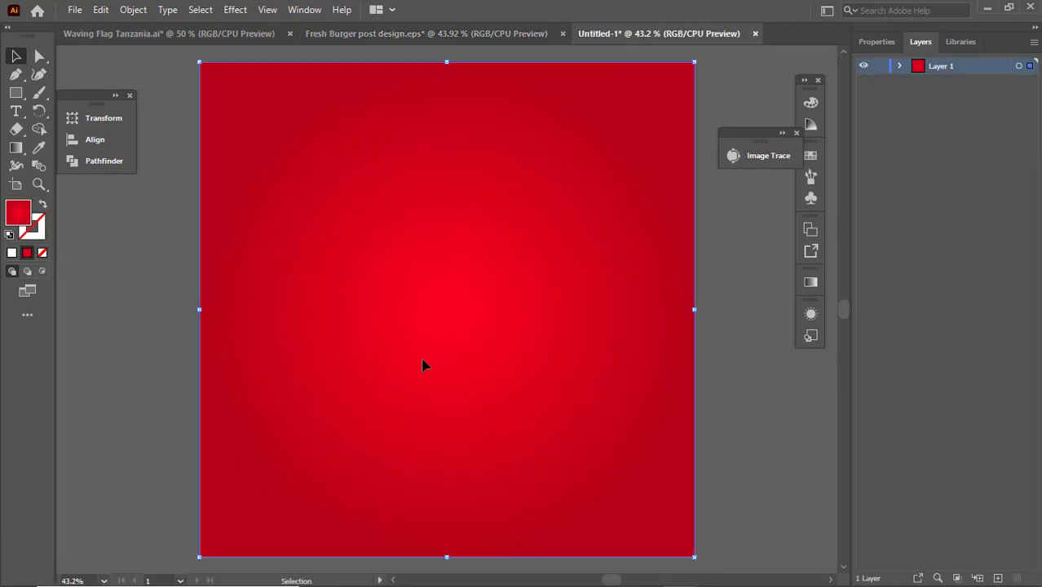
click(89, 248)
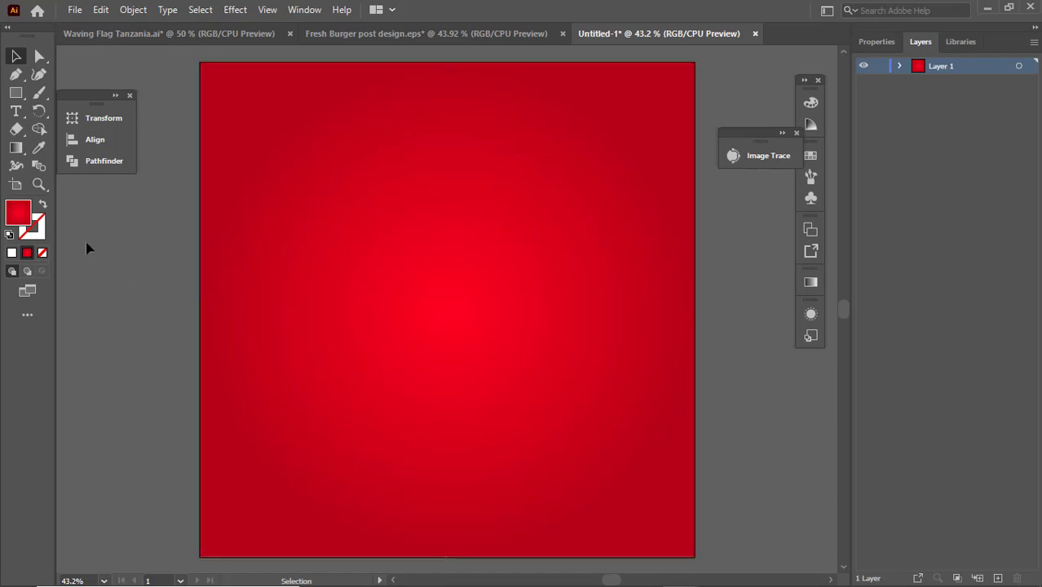
Open the starting color stop of the background's radial gradient and select its hex code.
click(257, 352)
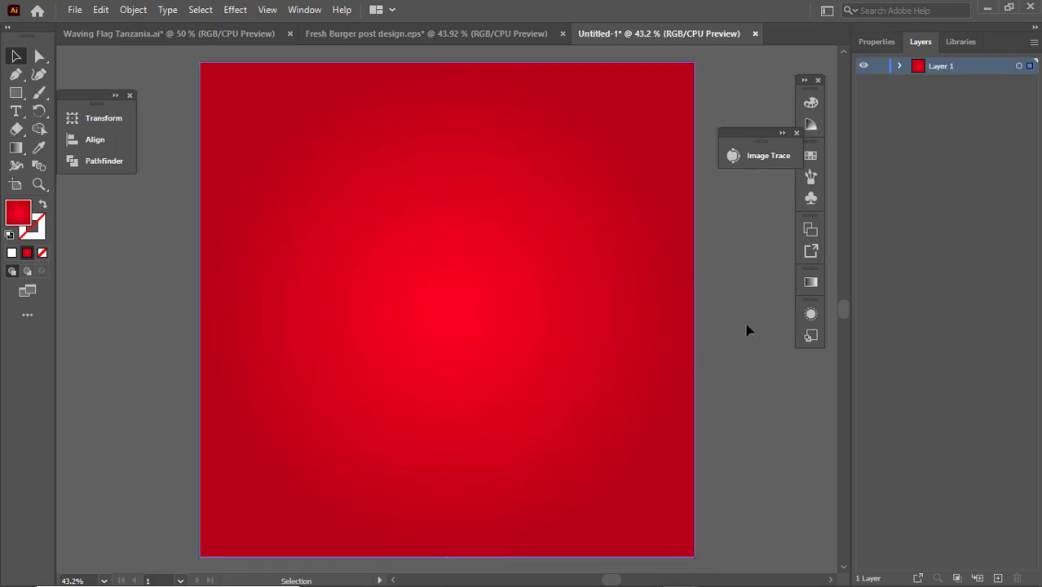
click(809, 285)
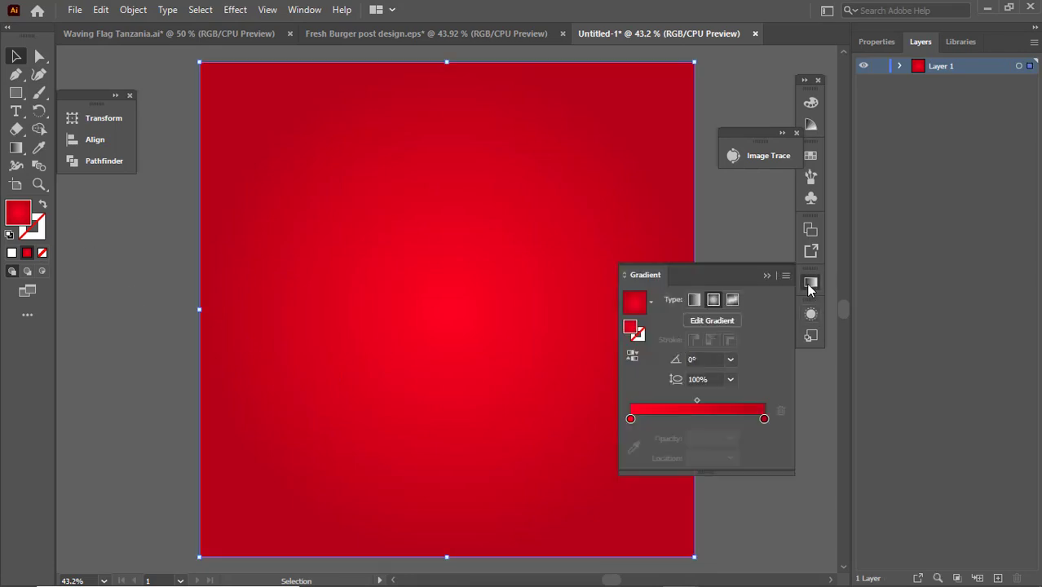
click(631, 419)
double_click(631, 419)
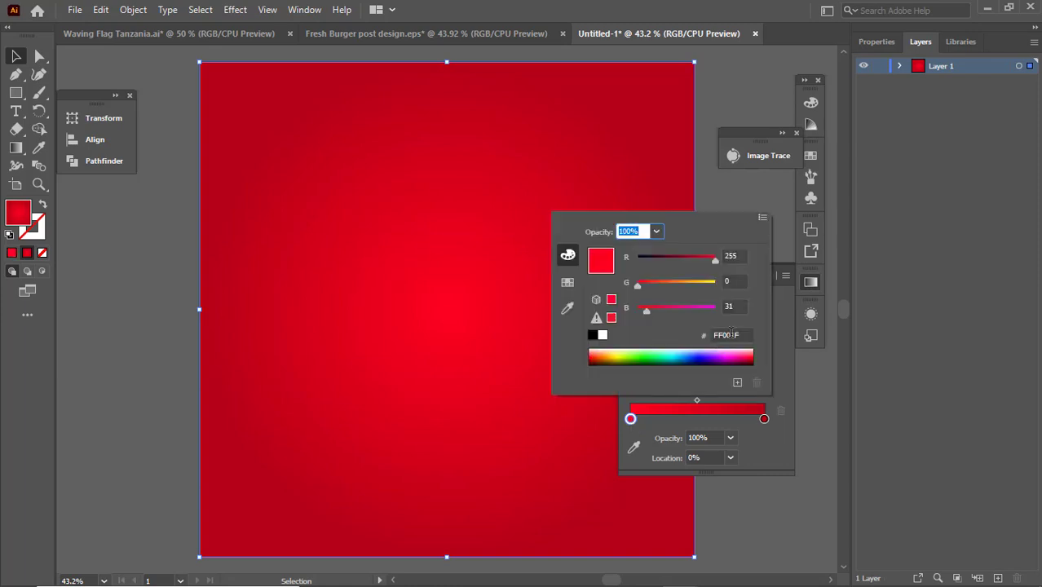
click(742, 334)
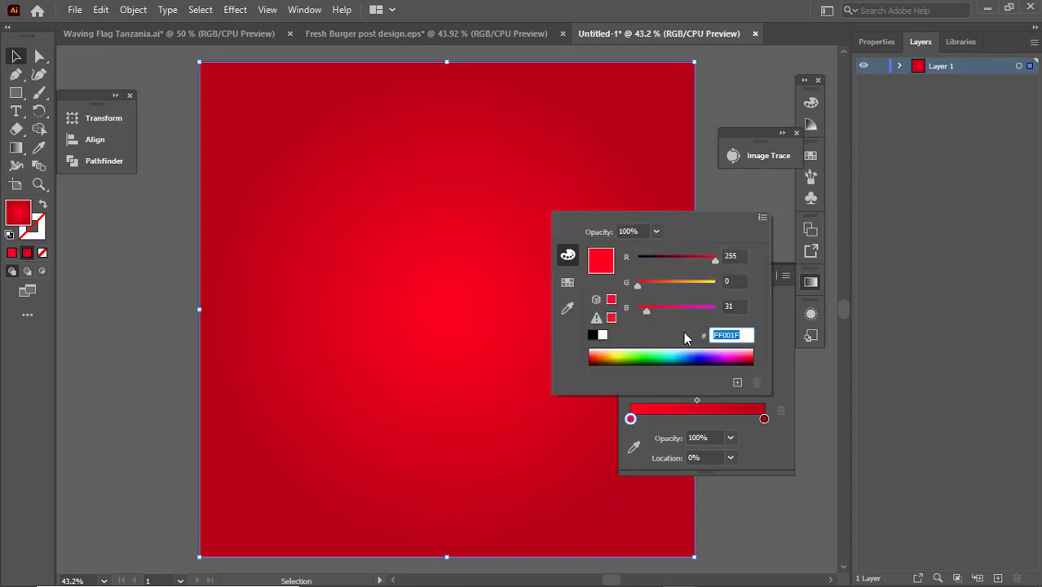
click(143, 301)
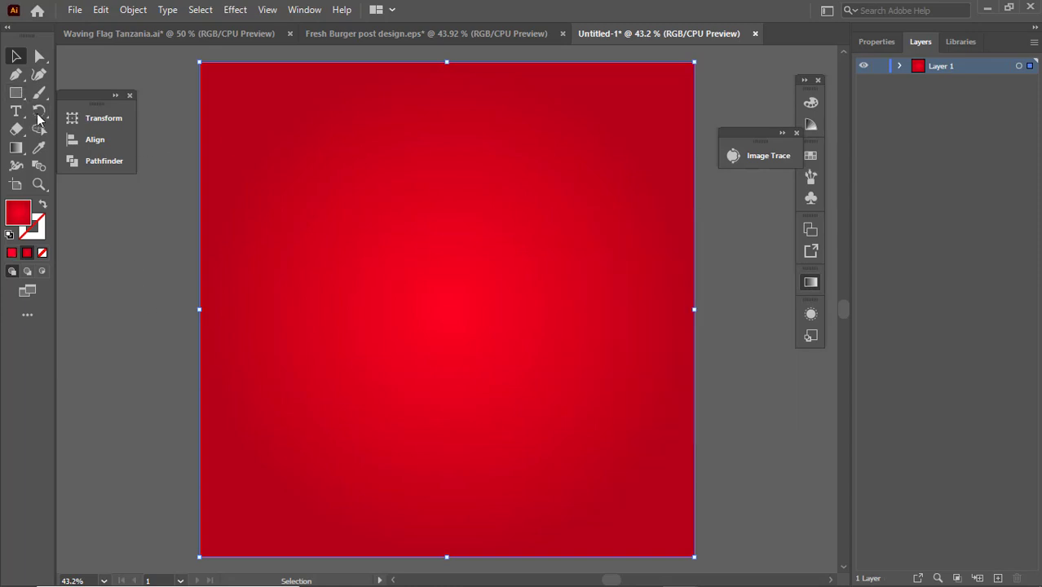
Draw a small square beside the artboard, fill it with solid red FF001F, and duplicate it just below.
click(17, 93)
drag(101, 214, 134, 244)
key(v)
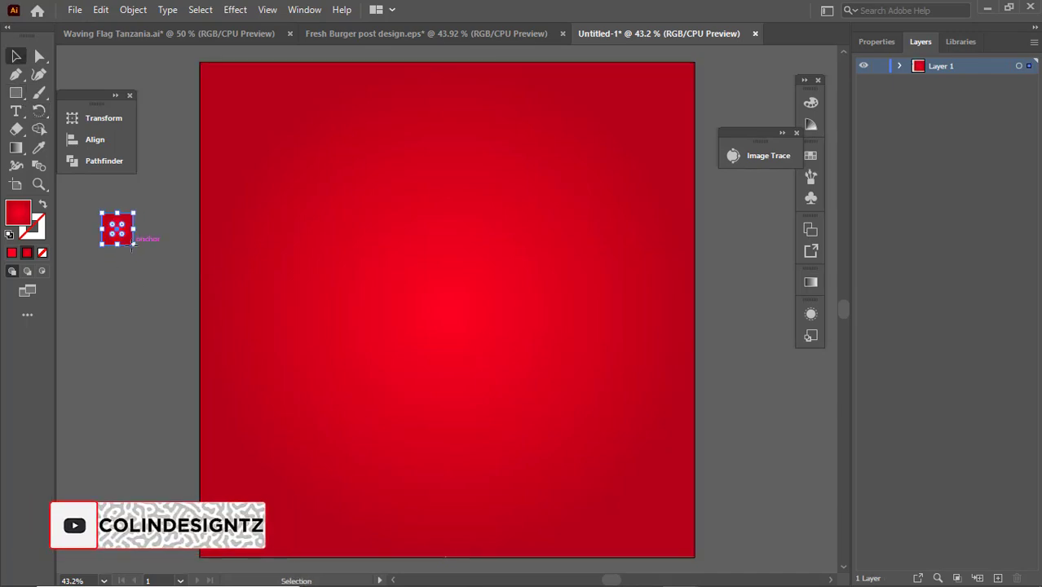
click(13, 253)
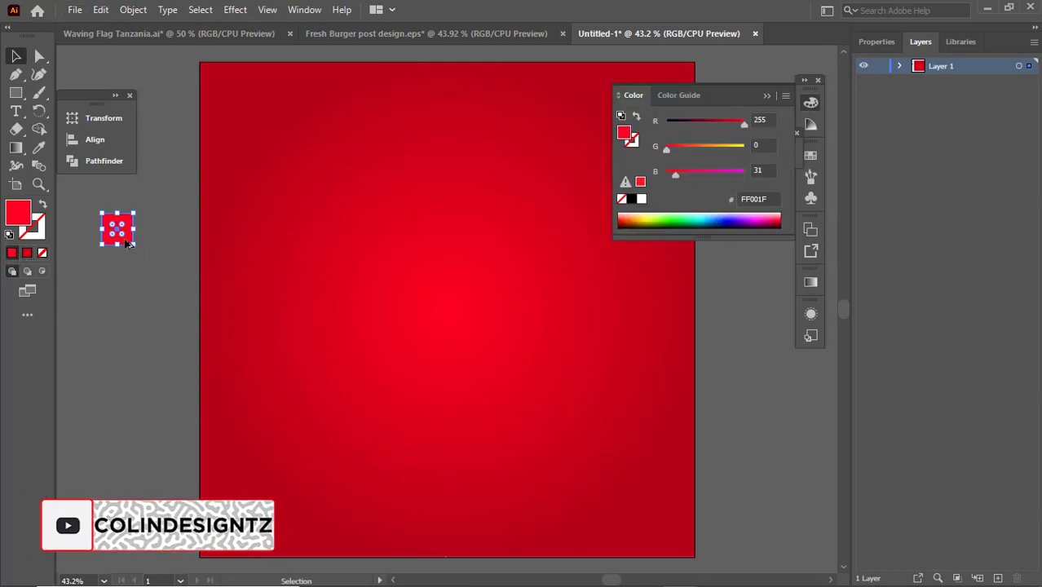
drag(126, 243, 126, 290)
Examine the color values of the ending stop in the background's radial gradient.
click(673, 319)
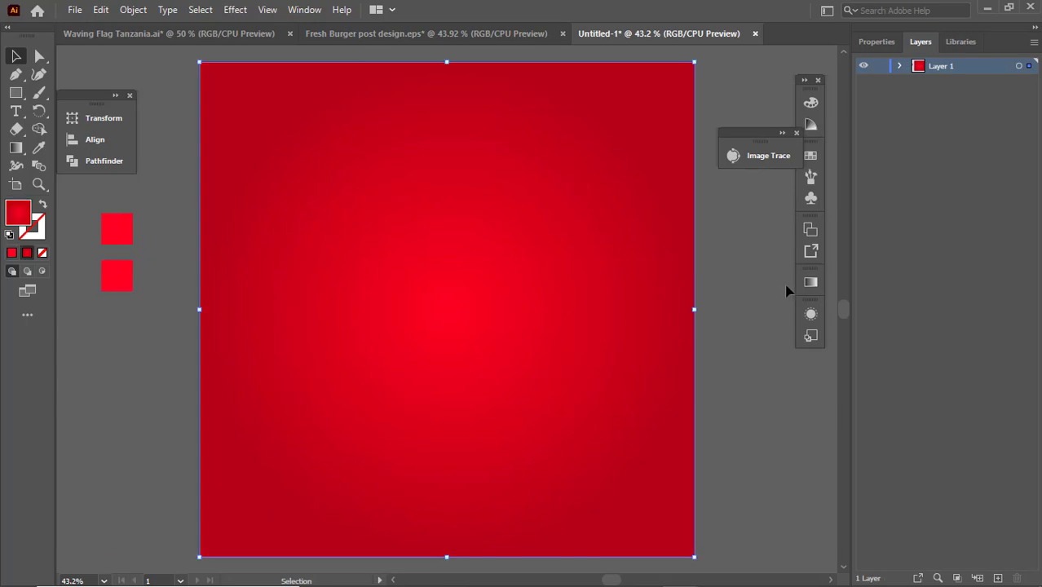
click(811, 283)
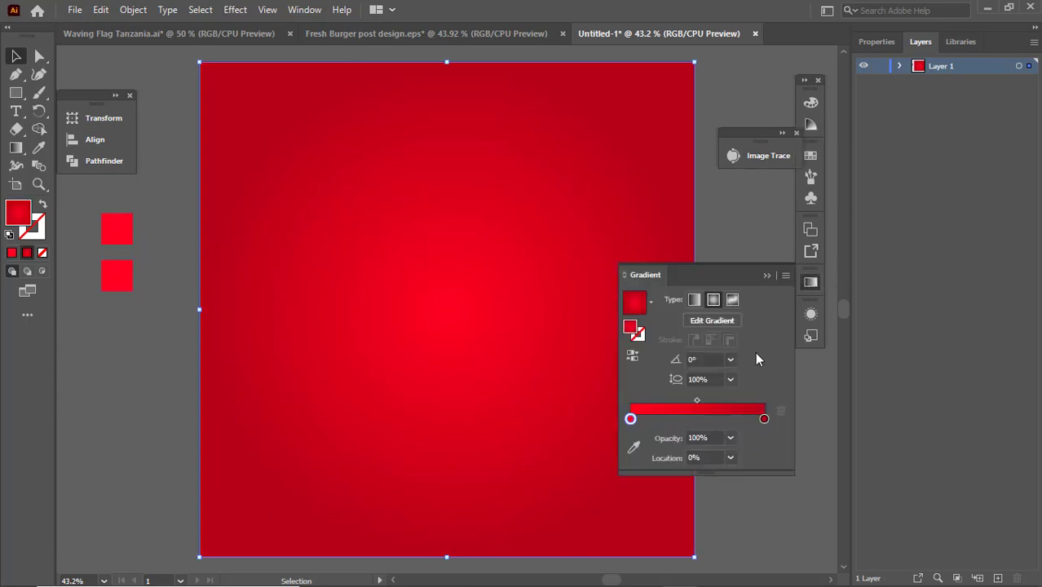
click(763, 419)
double_click(764, 418)
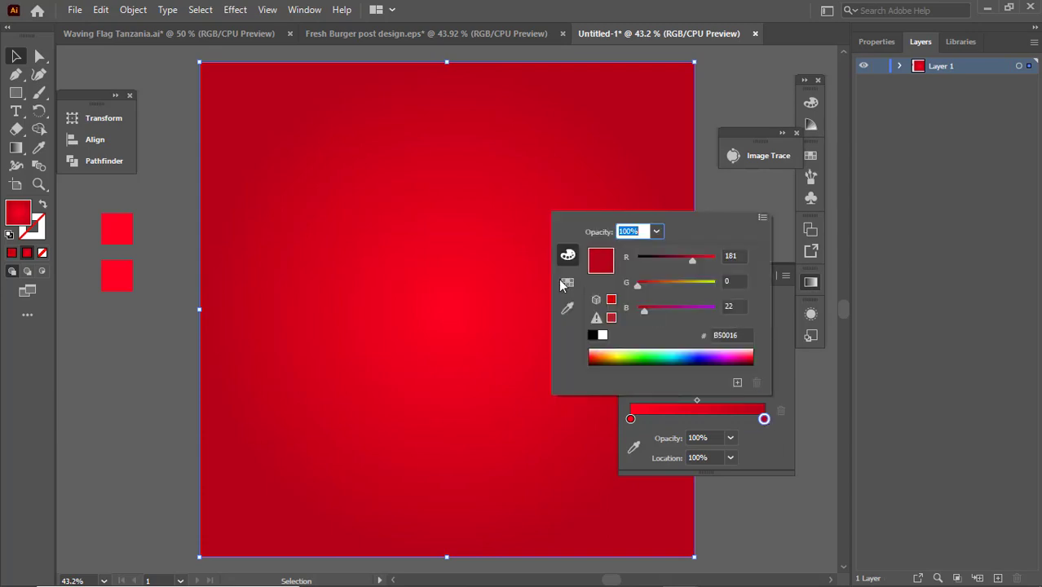
click(97, 368)
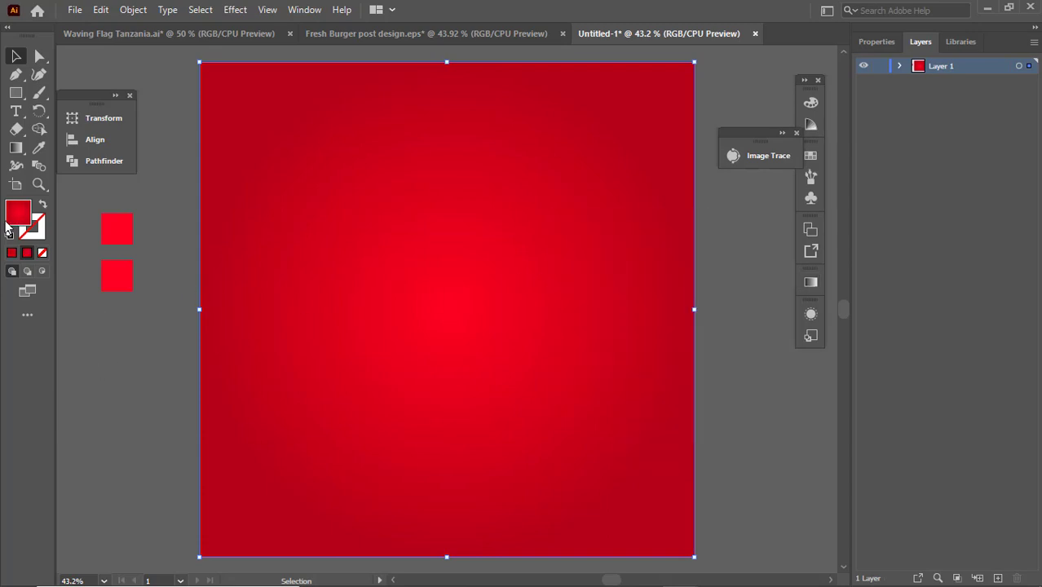
click(11, 255)
click(118, 281)
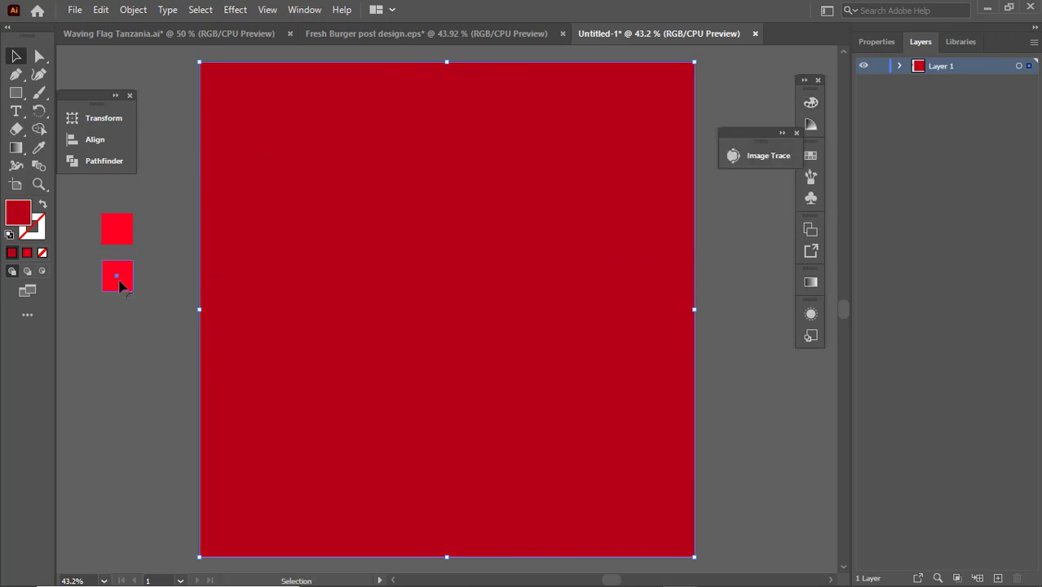
key(ctrl+z)
click(146, 373)
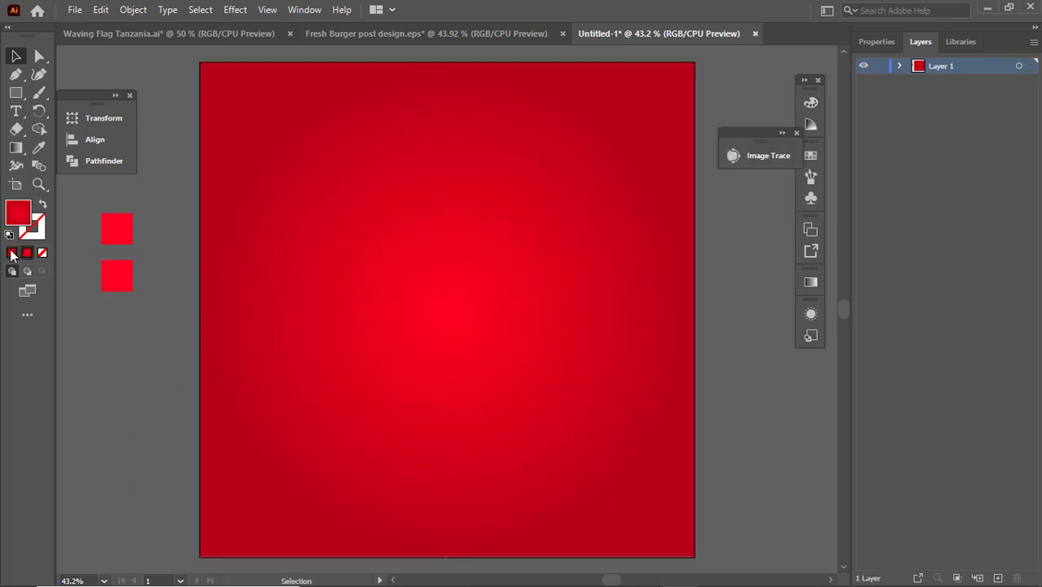
Copy the dark red hex code B50016 and apply it as the fill of the lower small square.
click(12, 254)
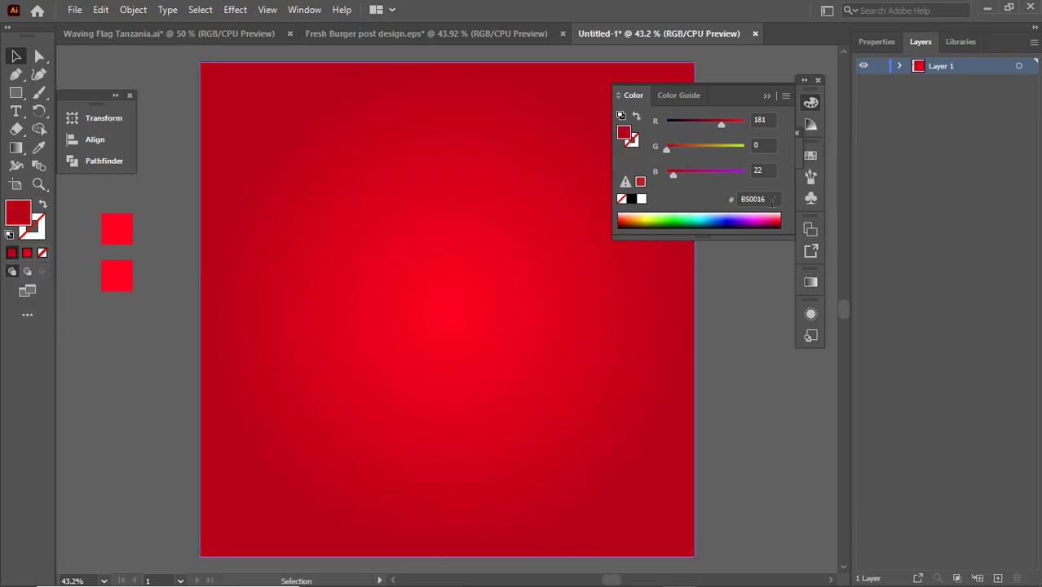
click(771, 202)
key(ctrl+c)
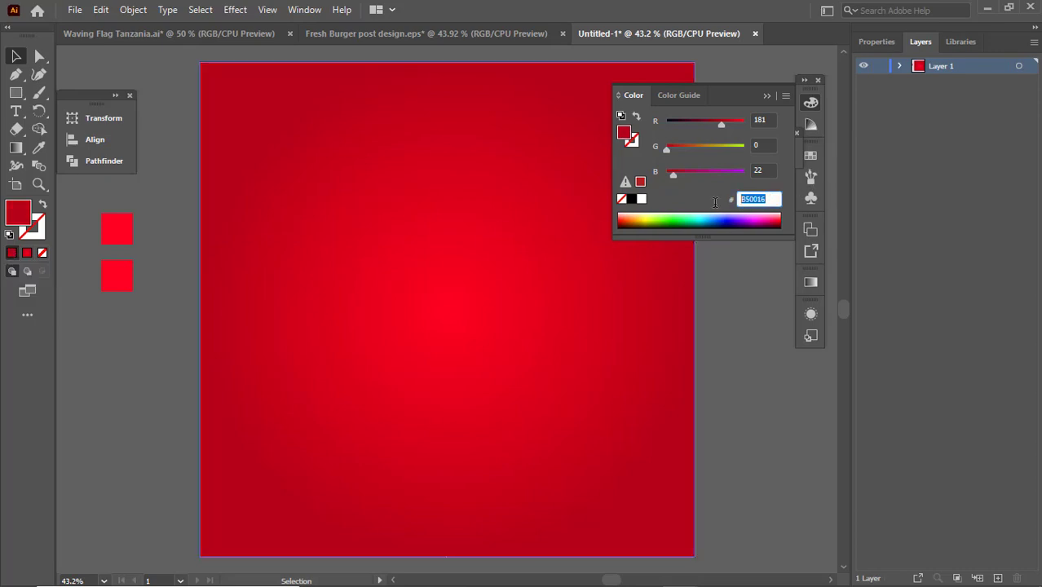
key(Return)
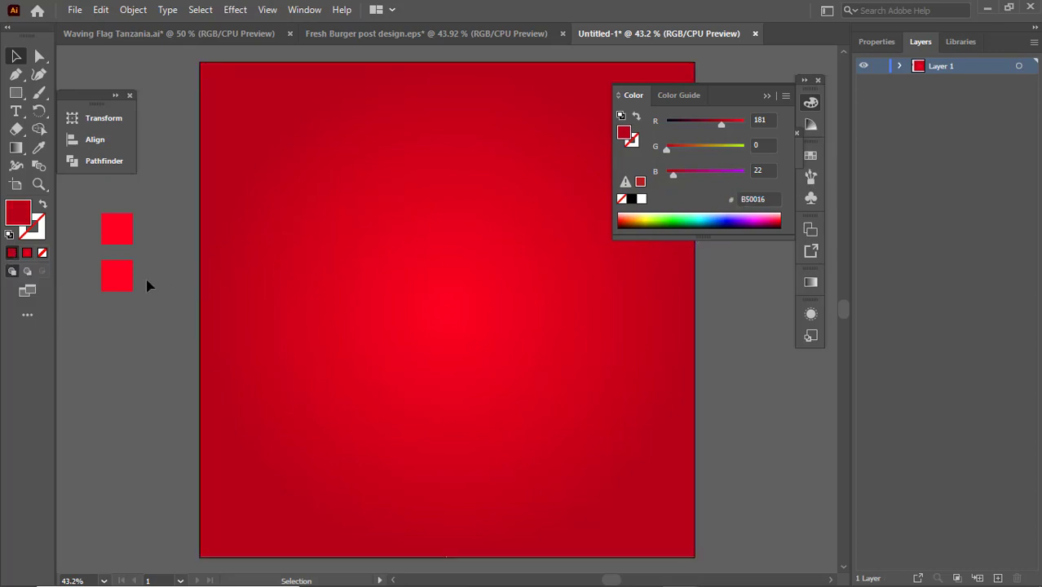
click(123, 278)
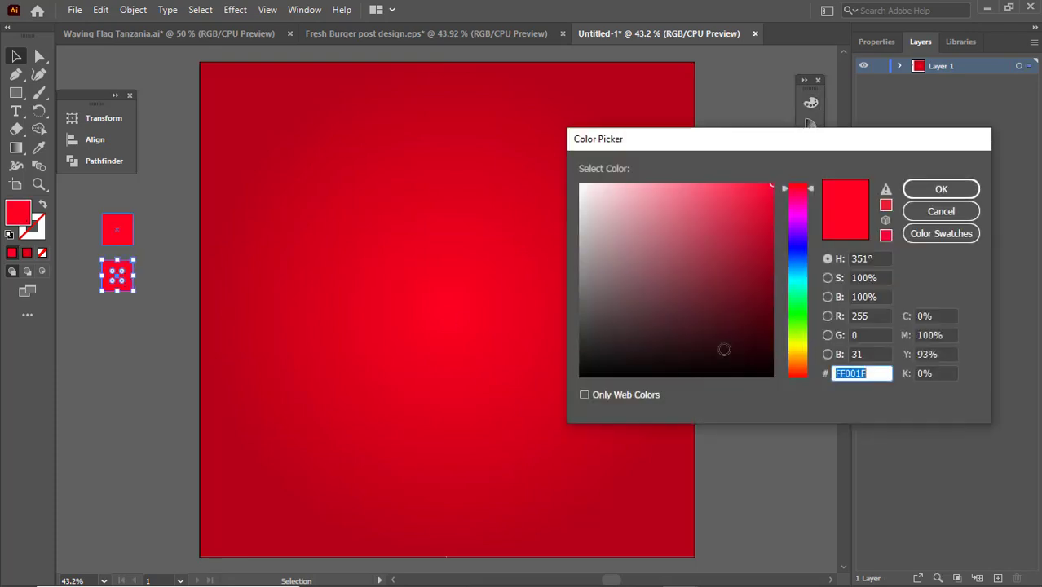
key(ctrl+v)
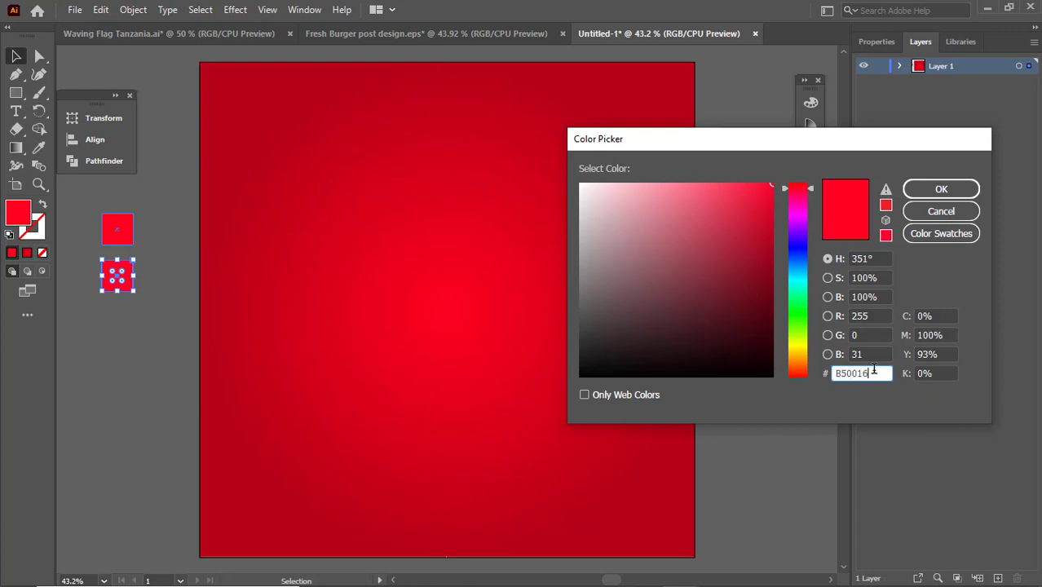
key(Return)
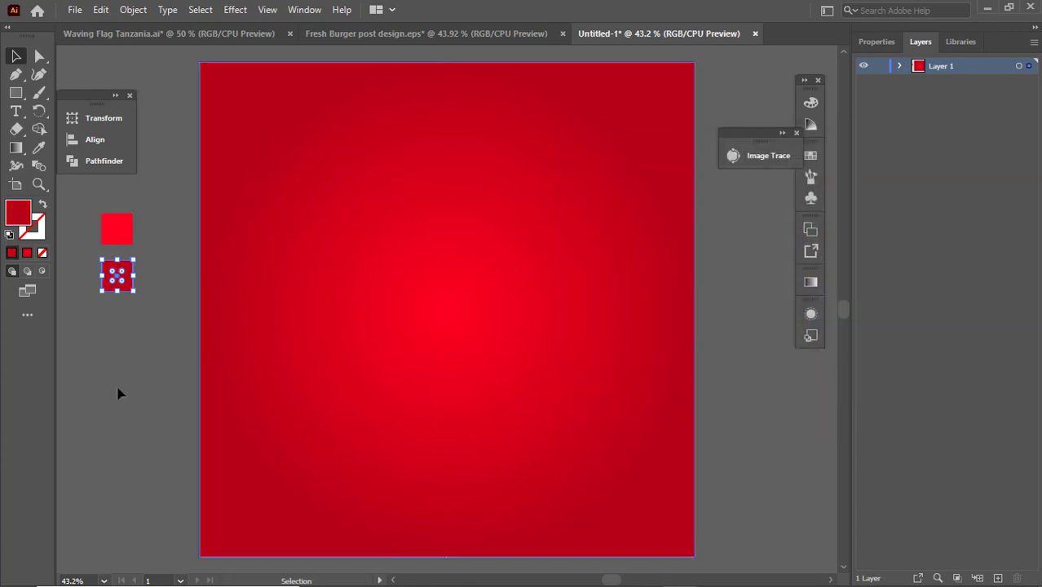
click(113, 367)
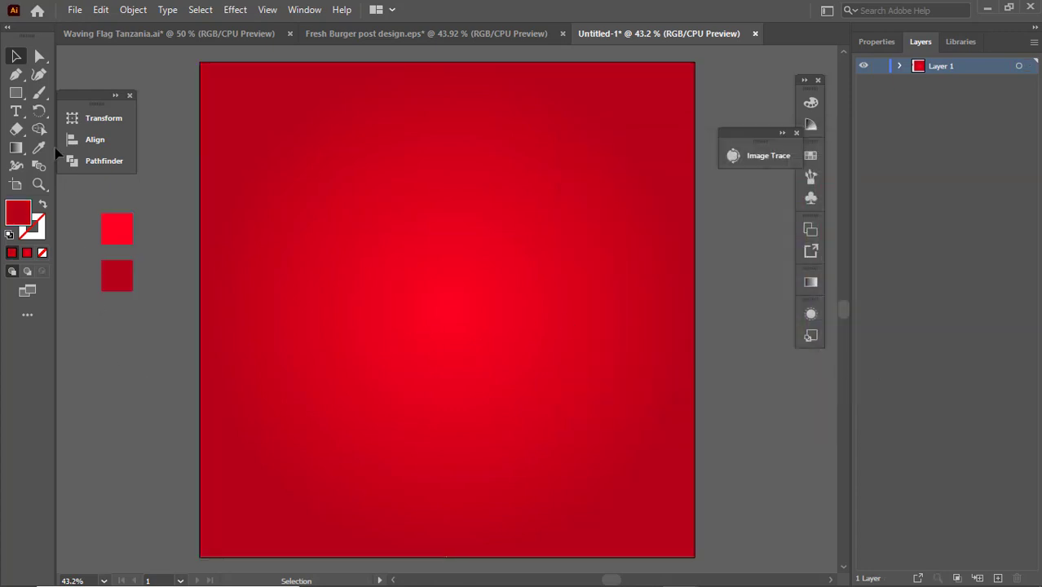
Draw a wide rectangle below the two color squares and fill it with a white-to-black linear gradient.
click(16, 92)
drag(68, 316, 169, 341)
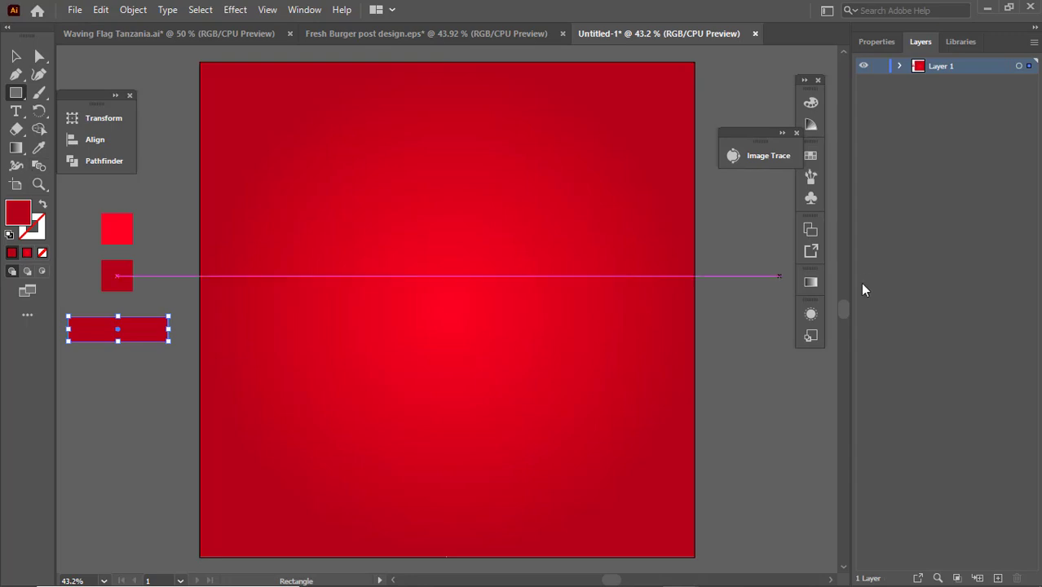
click(810, 283)
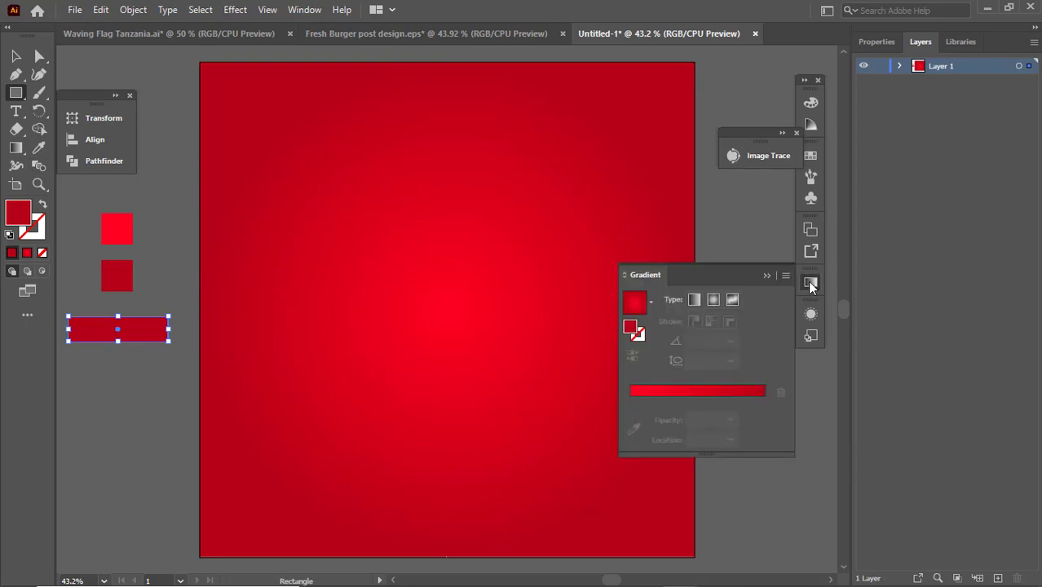
click(648, 312)
click(575, 334)
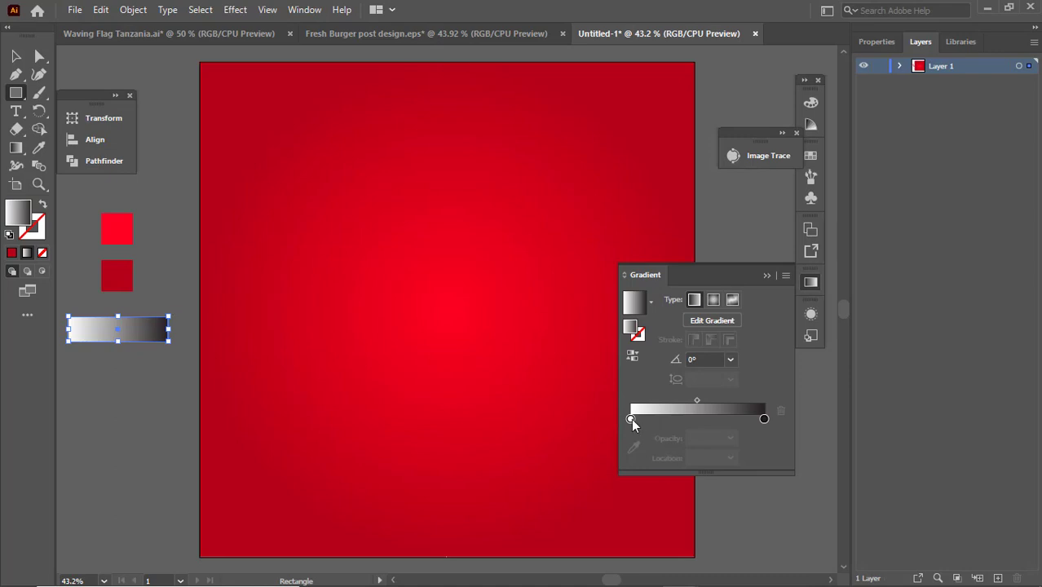
Sample the upper bright red square as the color of the rectangle gradient's starting stop.
click(631, 420)
click(634, 447)
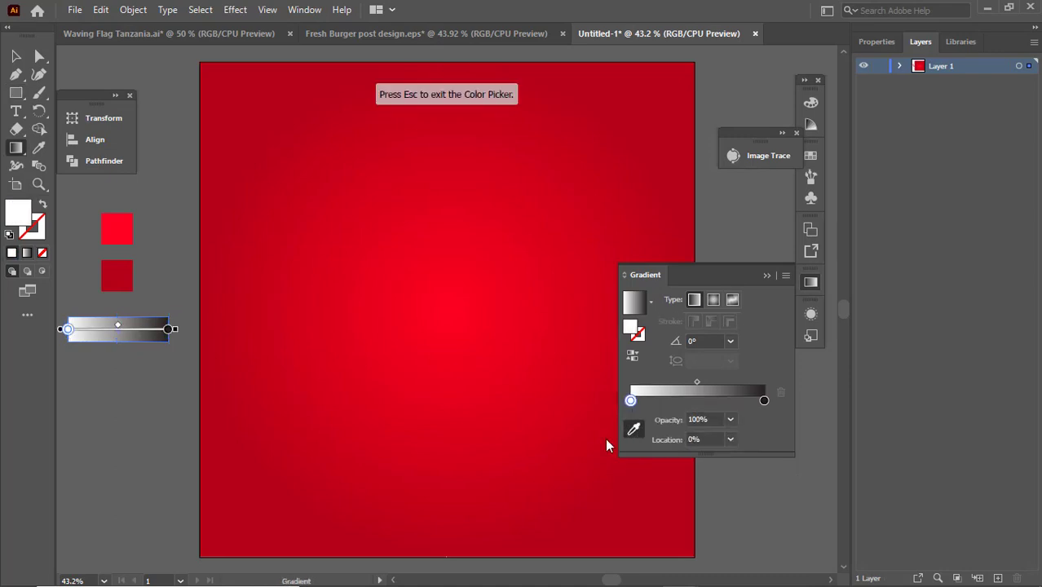
click(128, 228)
key(Escape)
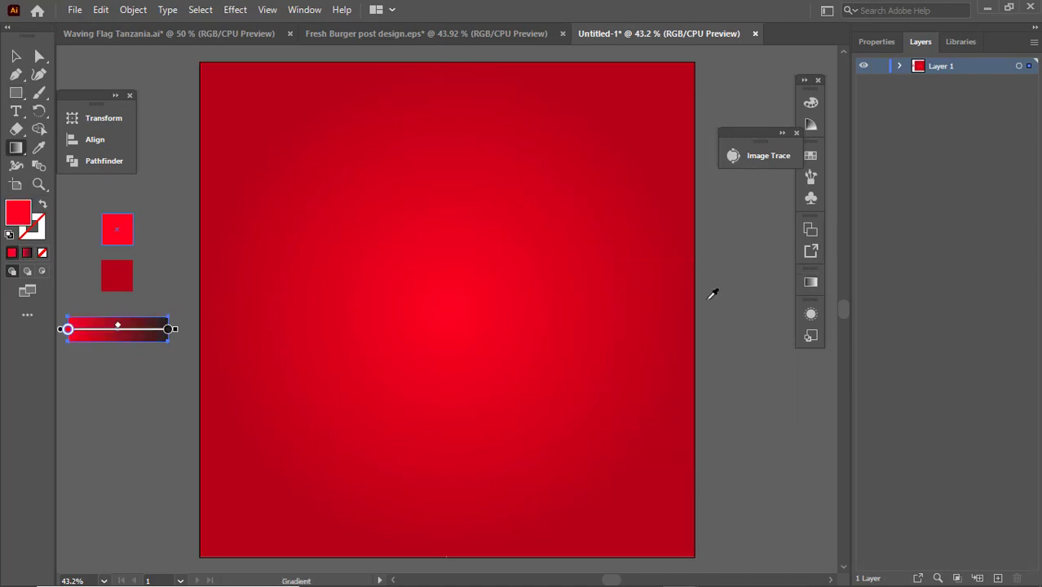
Sample the dark red square as the rectangle gradient's ending stop color and change the gradient type to radial.
click(809, 282)
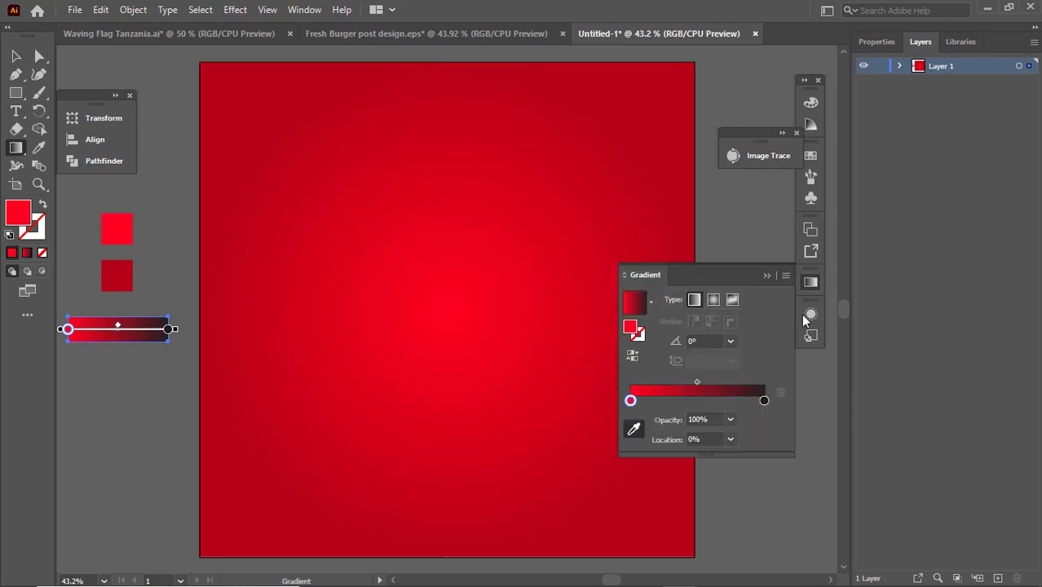
click(764, 400)
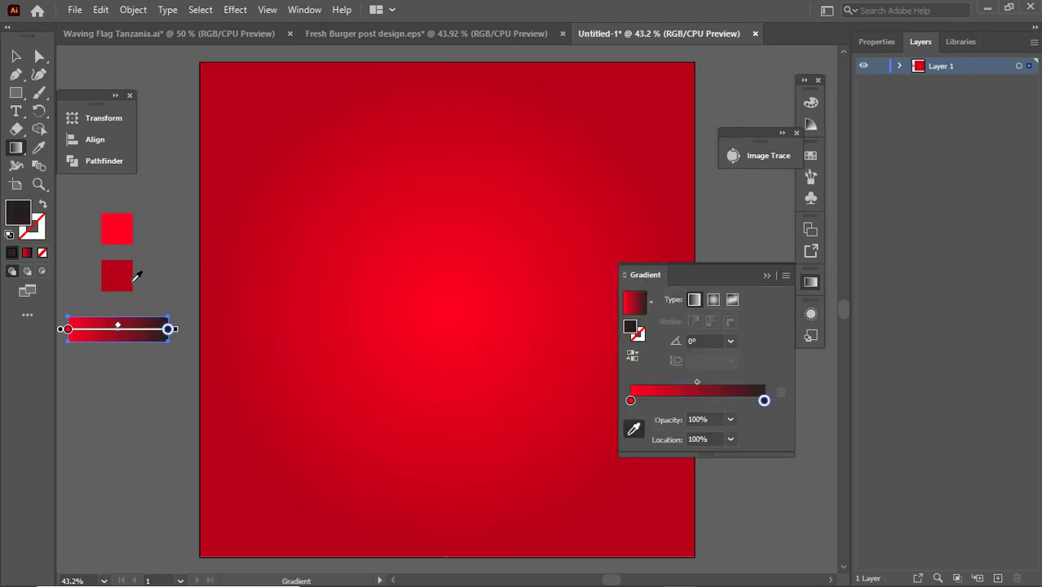
click(126, 279)
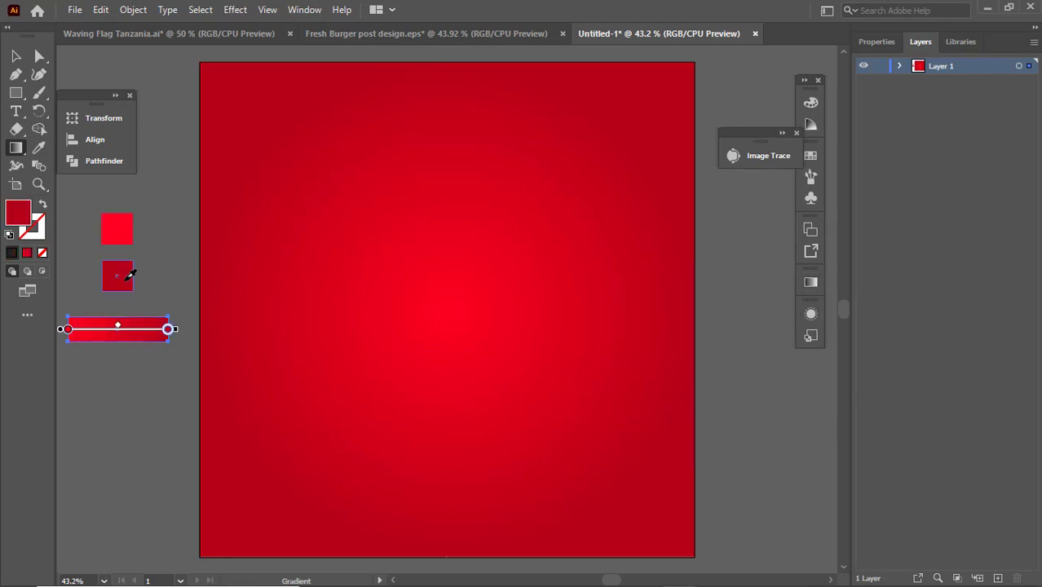
click(815, 287)
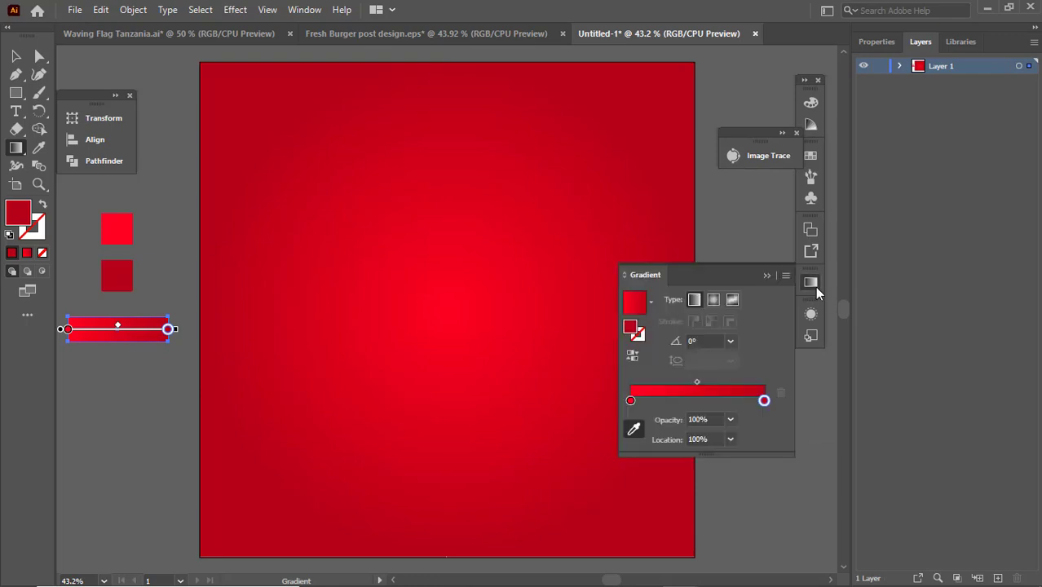
click(713, 299)
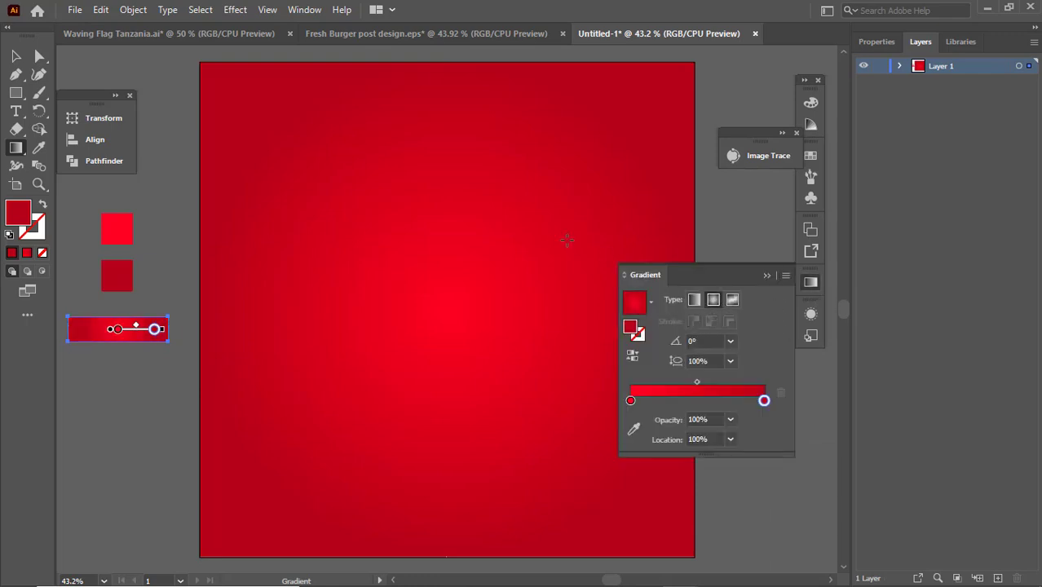
Hide the original background path inside Layer 1 and deselect the gradient rectangle.
click(899, 66)
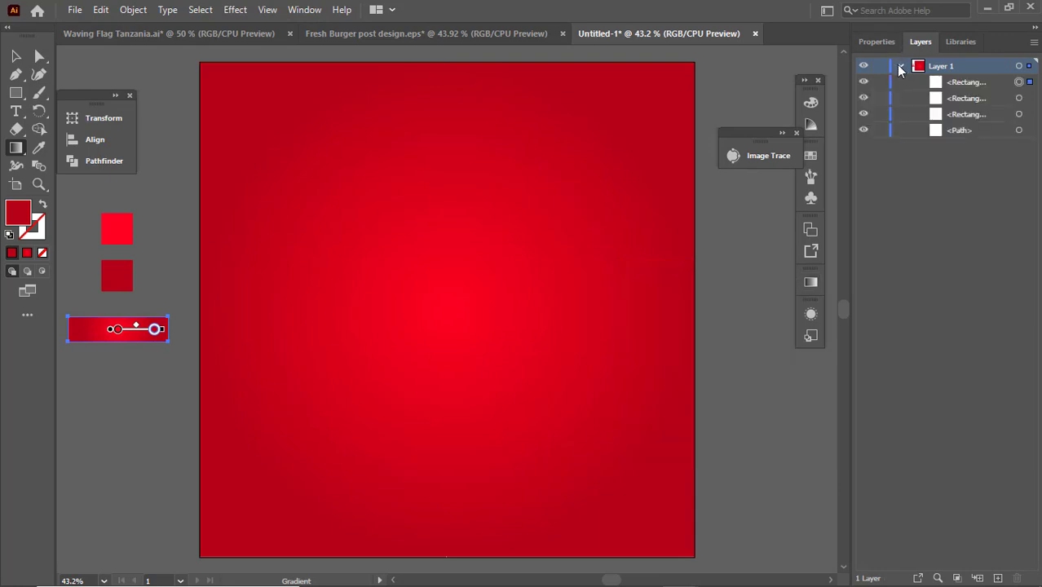
click(863, 130)
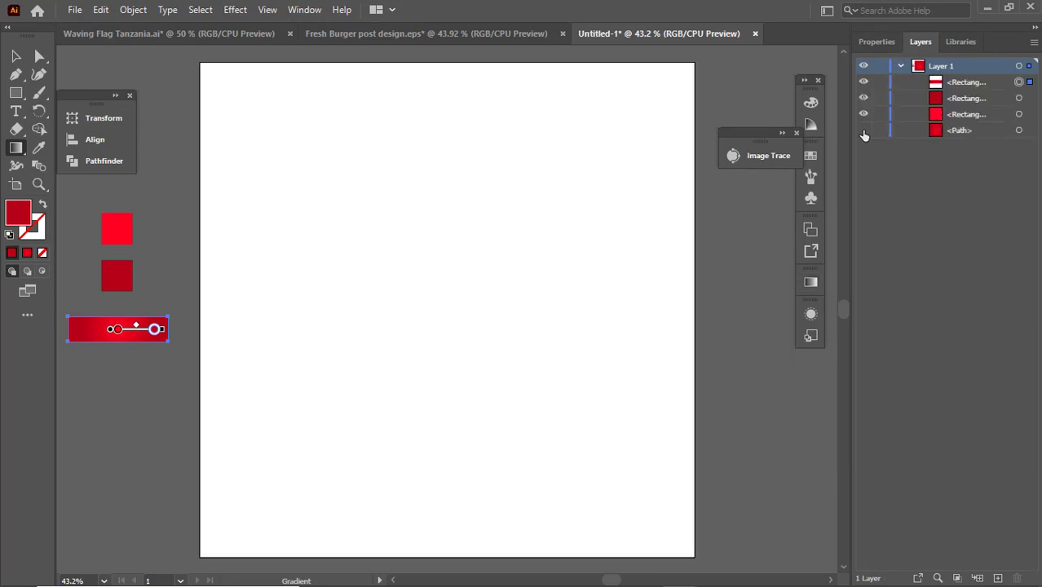
click(17, 93)
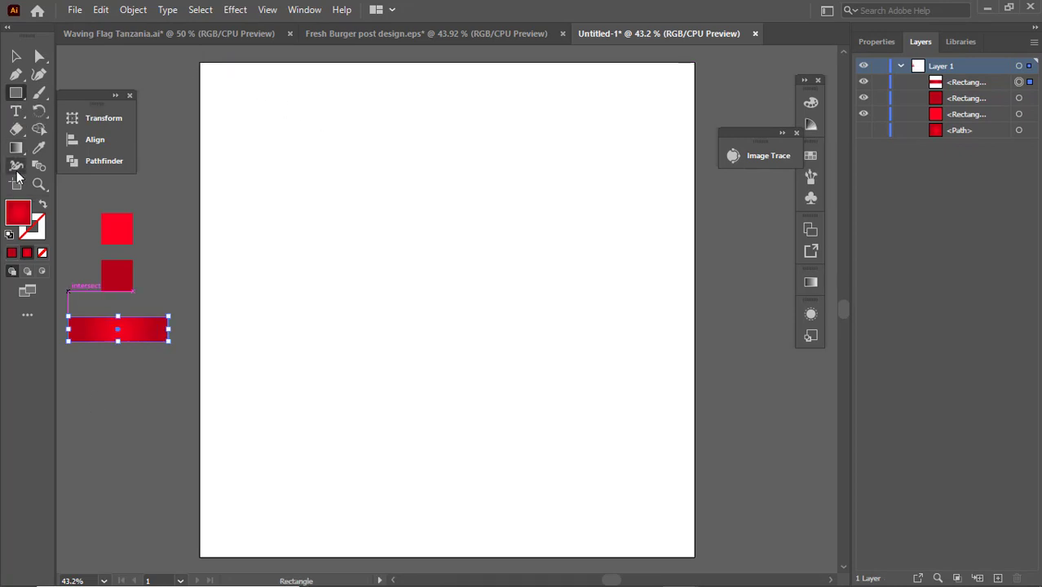
click(16, 57)
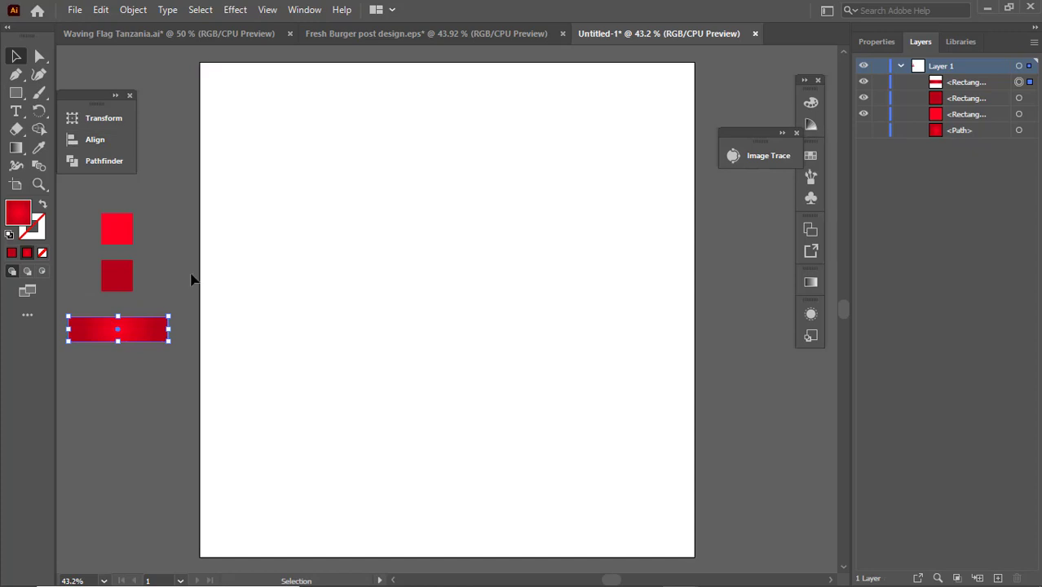
click(188, 276)
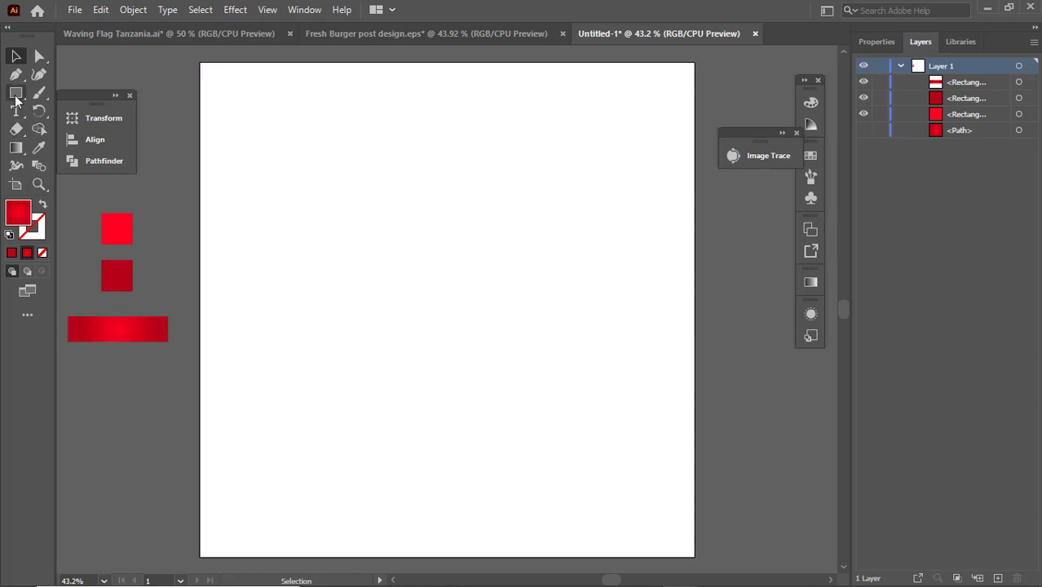
Create a 1080 x 1080 px rectangle with the solid dark red B50016 fill.
click(16, 95)
click(12, 253)
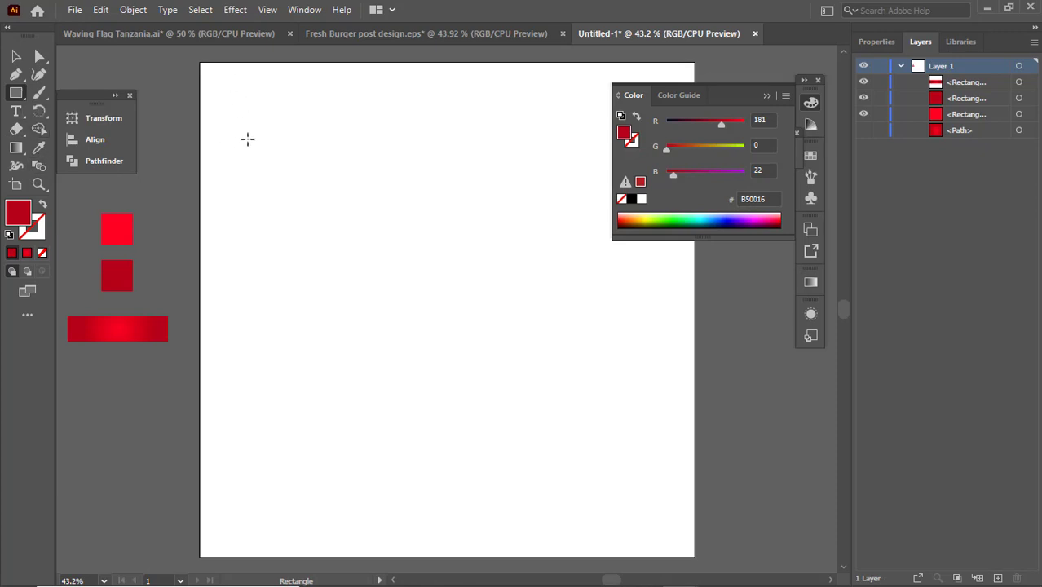
click(248, 141)
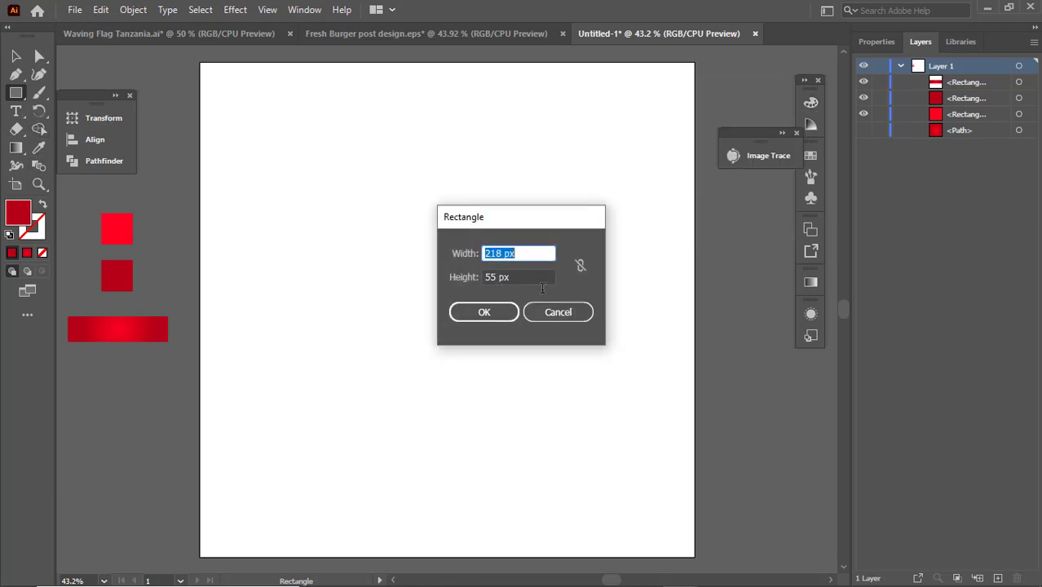
text(1080)
key(Tab)
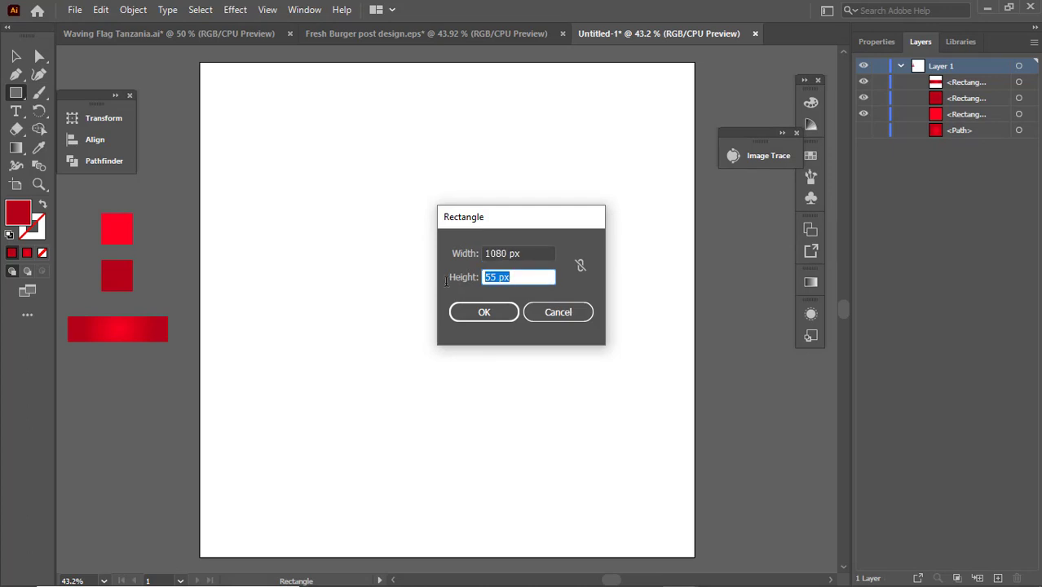
text(1080)
key(Return)
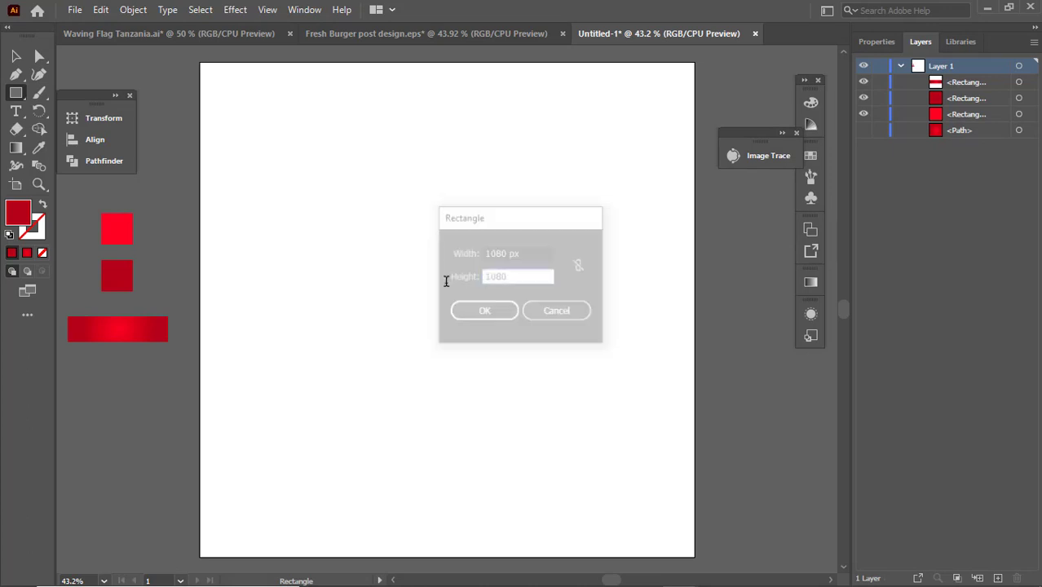
Center the large square horizontally and vertically on the artboard and fill it with the small rectangle's radial gradient.
click(16, 56)
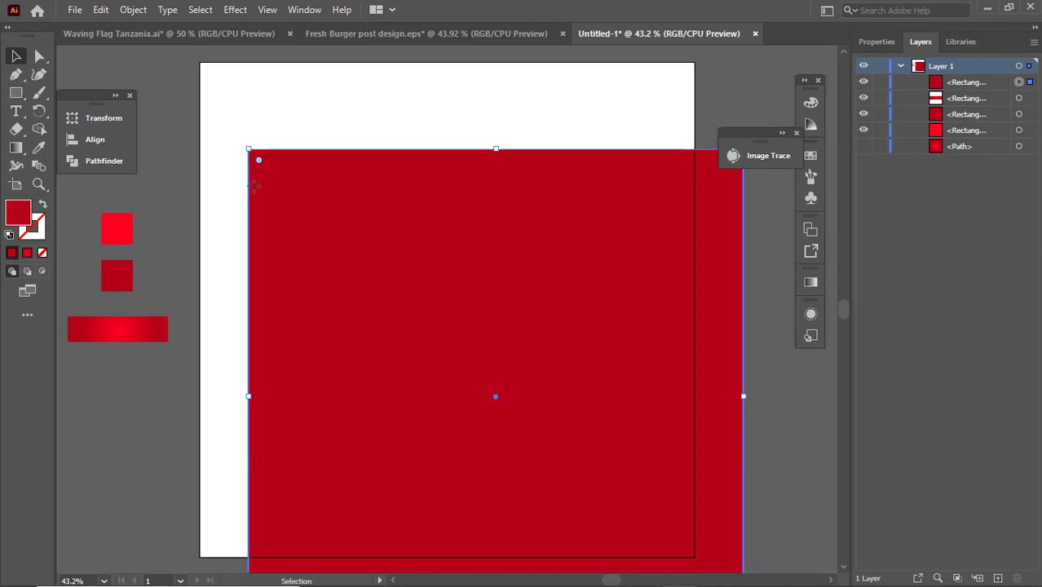
click(94, 140)
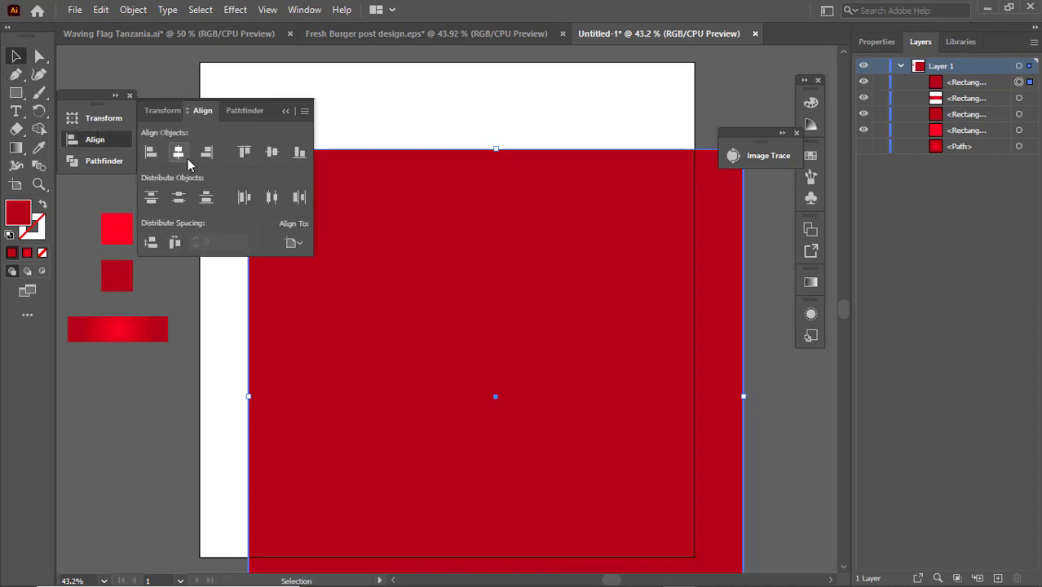
click(273, 153)
click(285, 110)
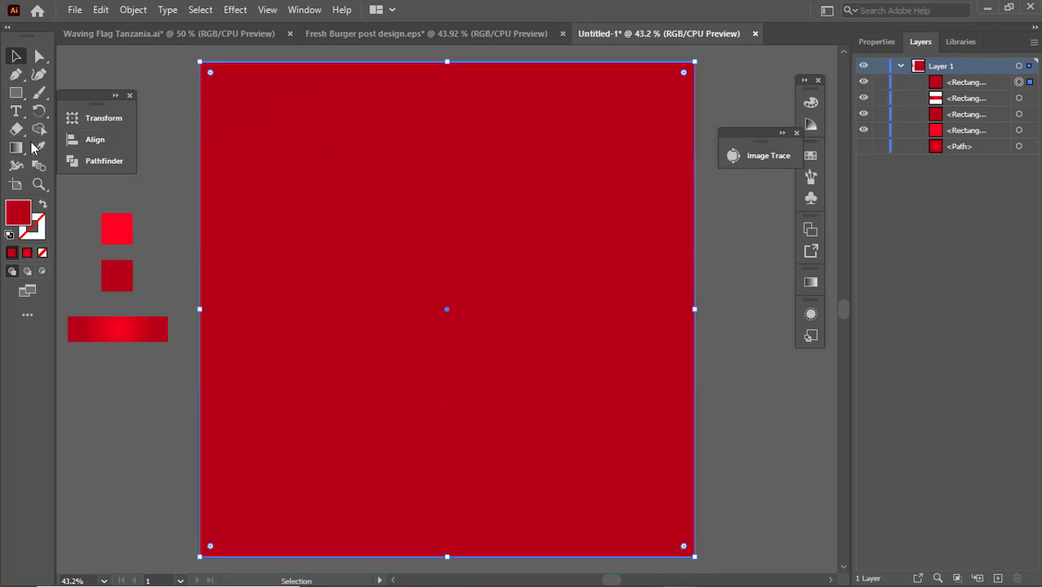
click(38, 148)
click(131, 324)
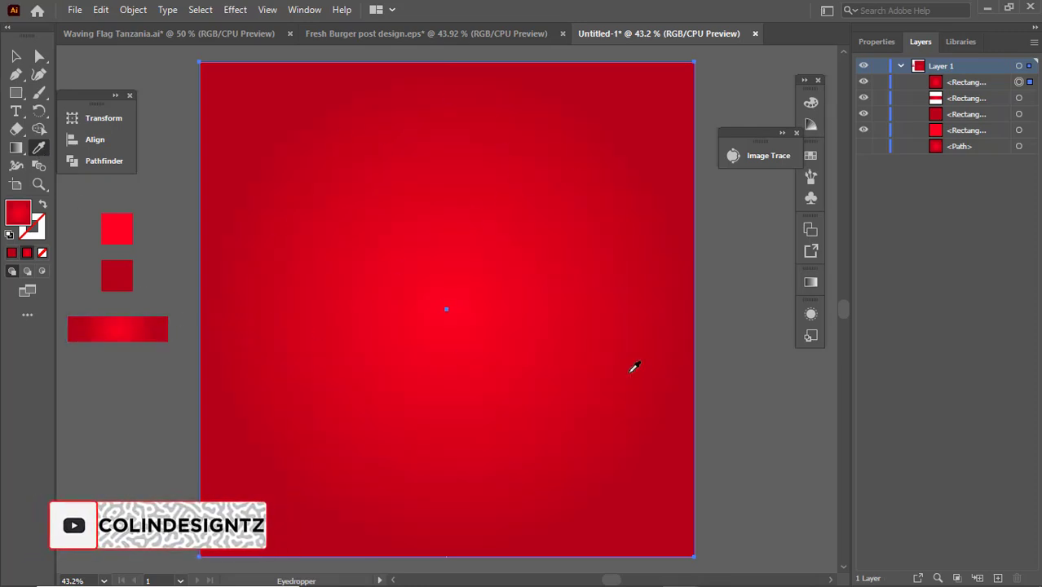
Copy the yellow brush-stroke shape from the Fresh Burger post design document into the lower-left part of the new artboard.
click(438, 33)
key(v)
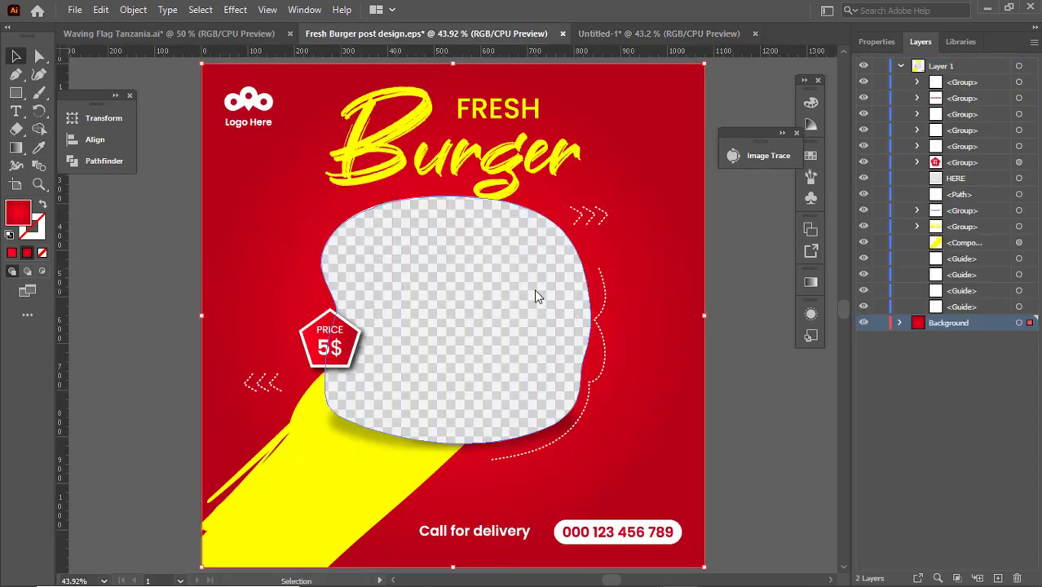
click(291, 490)
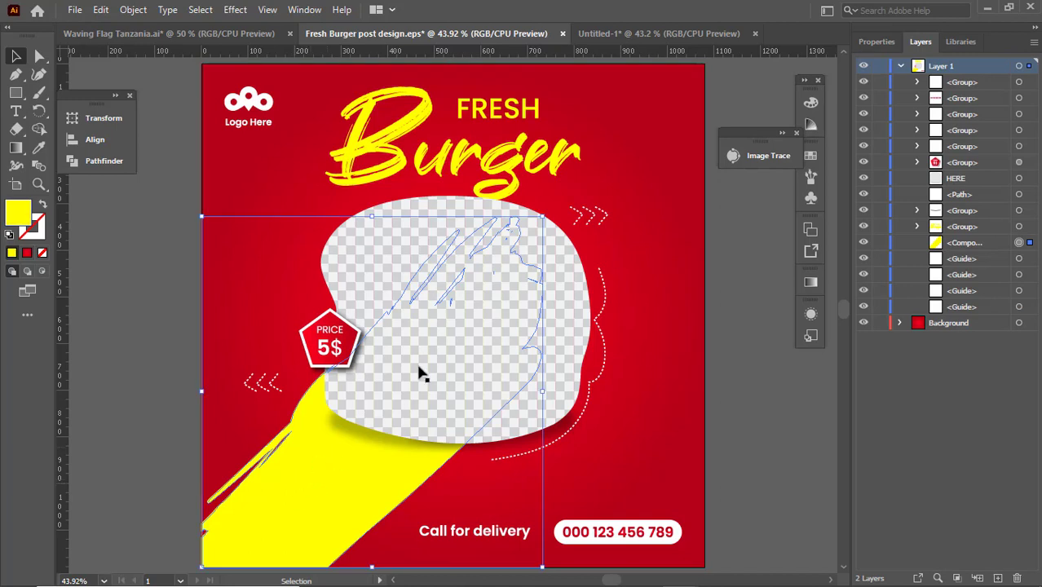
key(a)
key(ctrl+c)
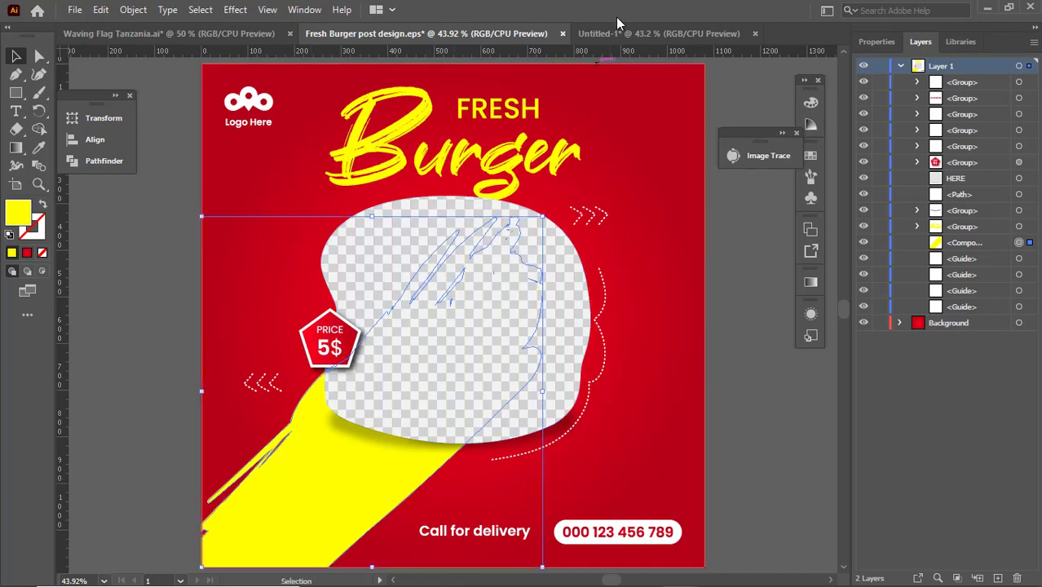
click(621, 34)
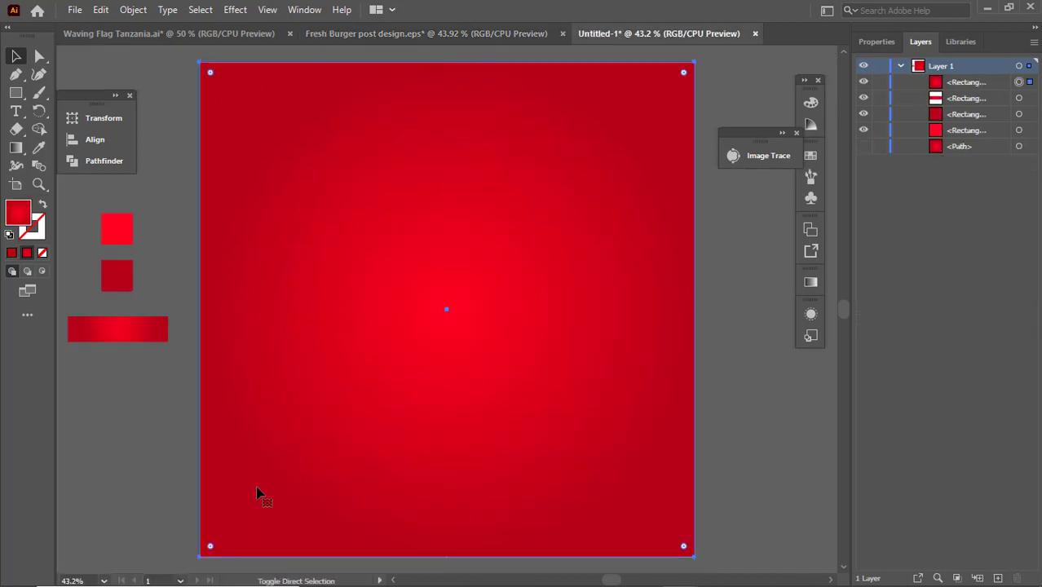
key(ctrl+v)
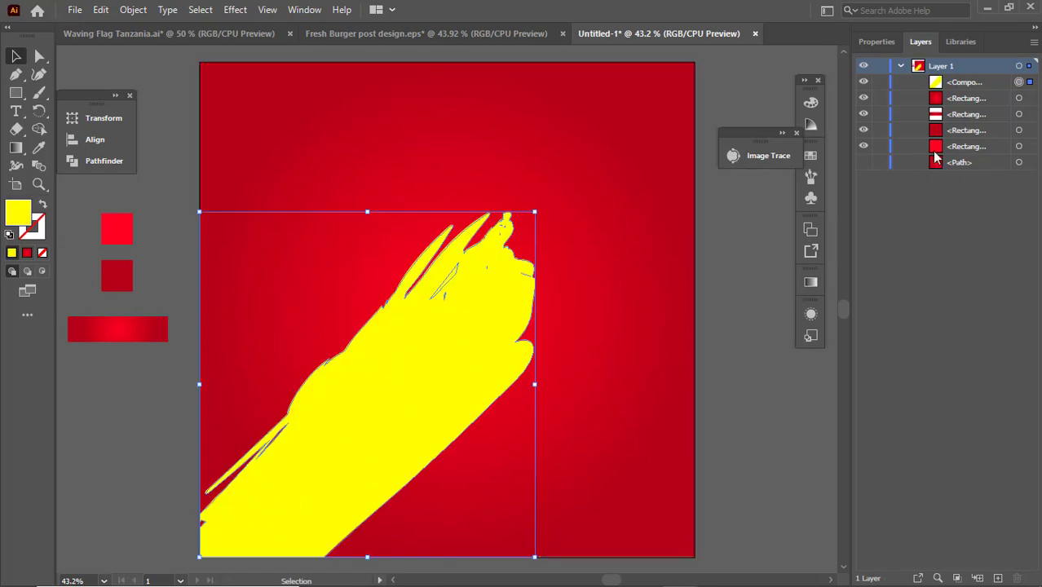
Rename the pasted yellow compound path as Grunge.
click(961, 88)
double_click(962, 85)
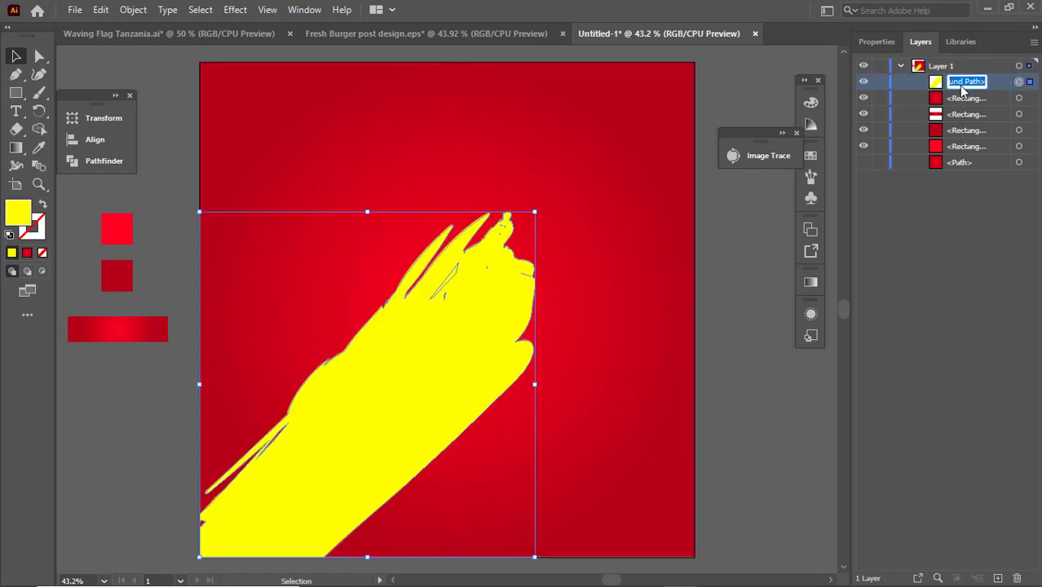
text(Grunge)
key(Return)
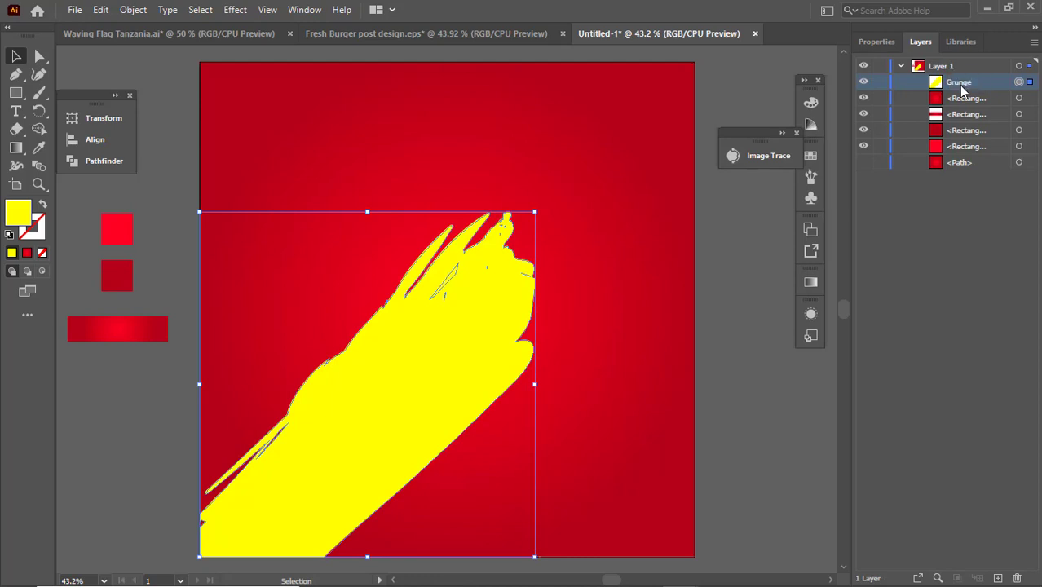
Examine the hex color code of the Grunge shape's fill.
double_click(20, 214)
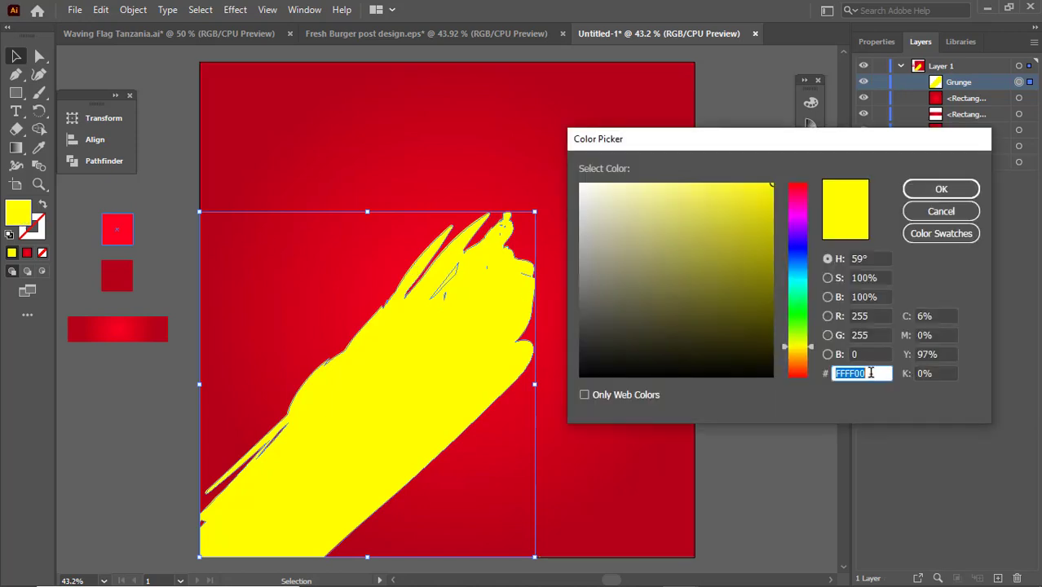
drag(879, 373, 816, 376)
click(942, 189)
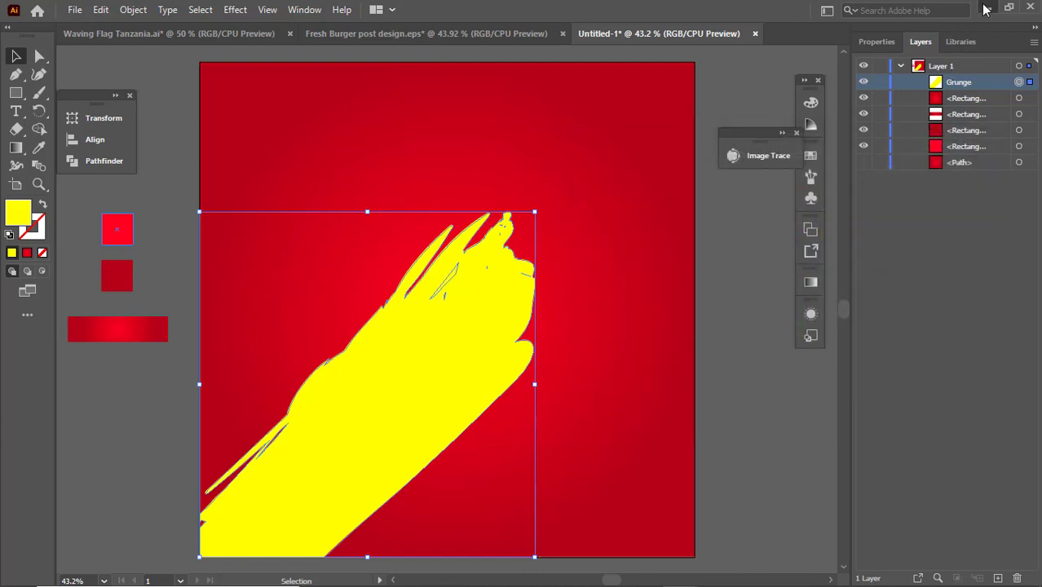
Place the burger image from the desktop on the artboard and scale it down proportionally to fit inside.
click(986, 8)
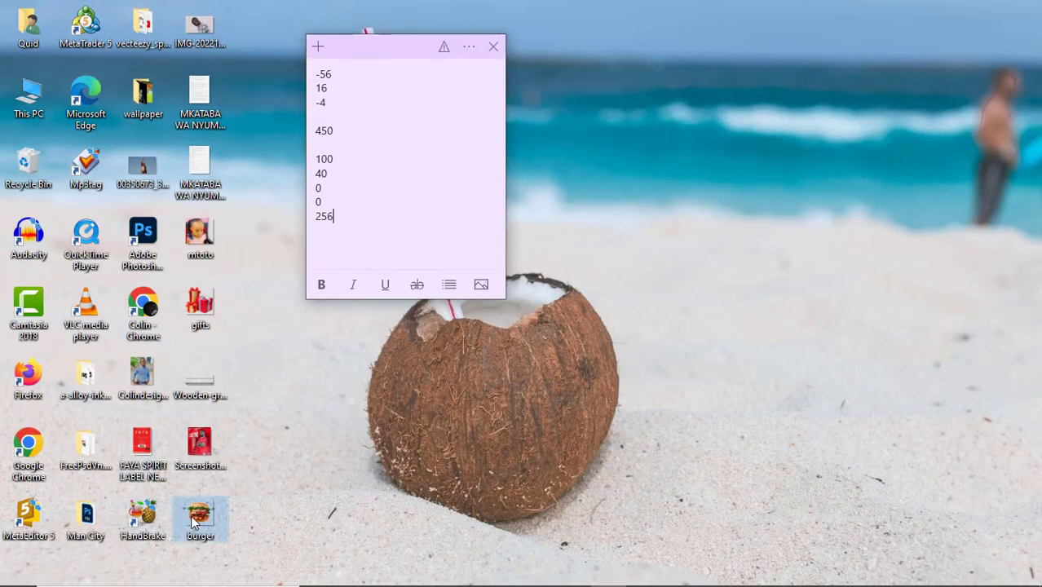
drag(216, 515, 423, 321)
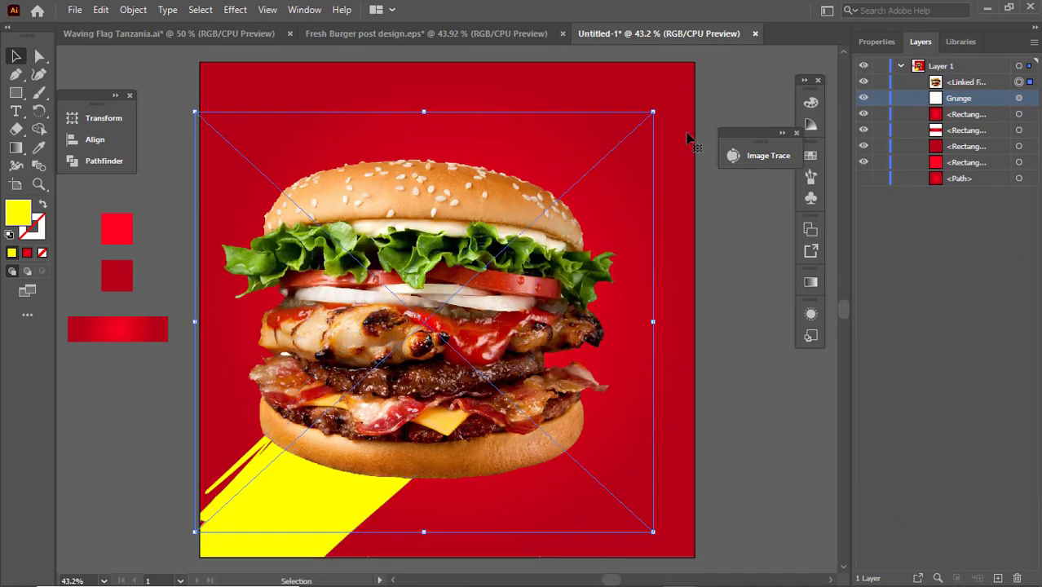
drag(652, 111, 607, 132)
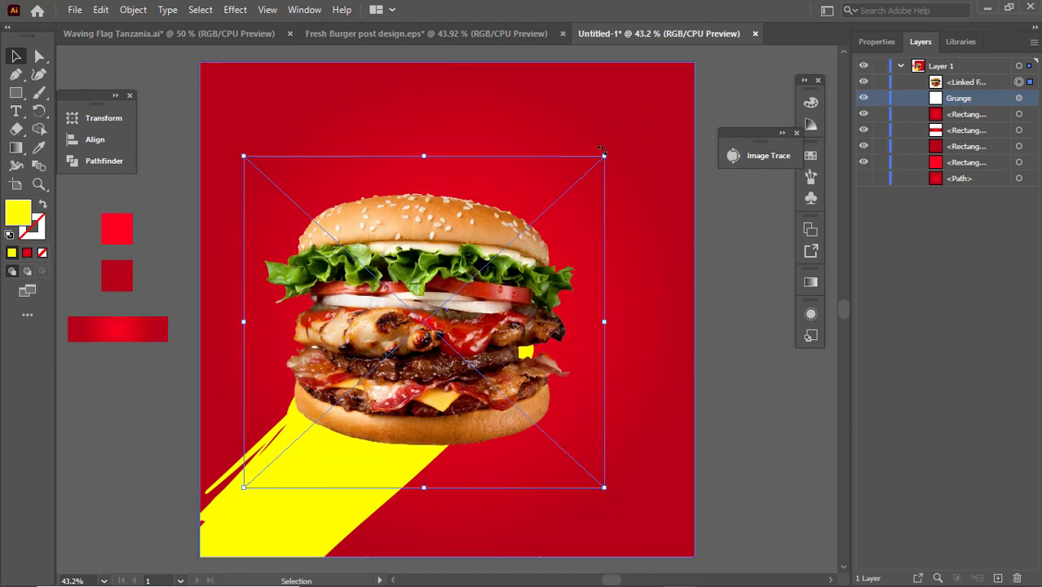
drag(606, 150, 610, 150)
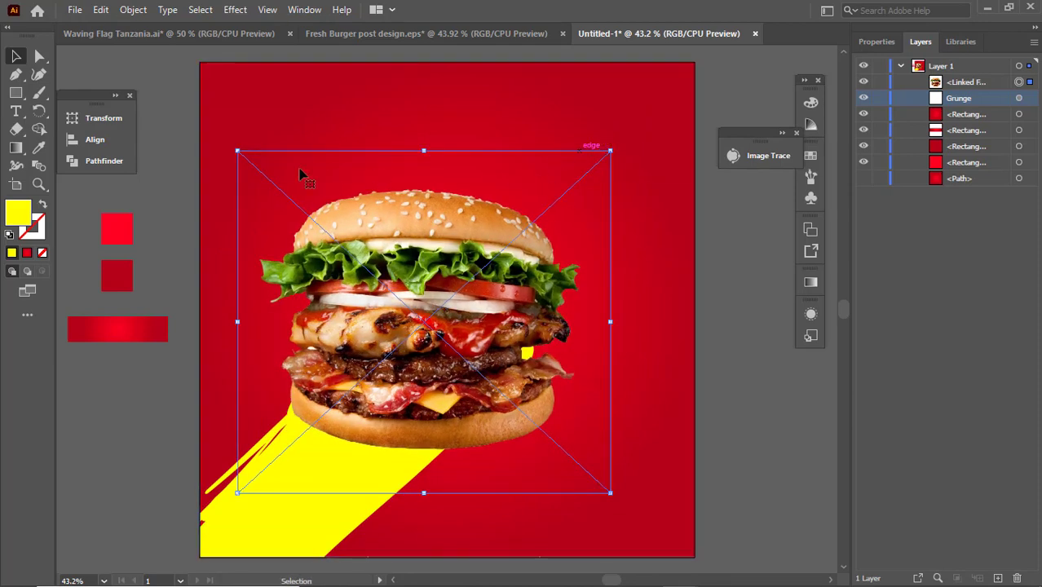
Center the burger image horizontally and vertically on the artboard.
click(110, 142)
click(178, 152)
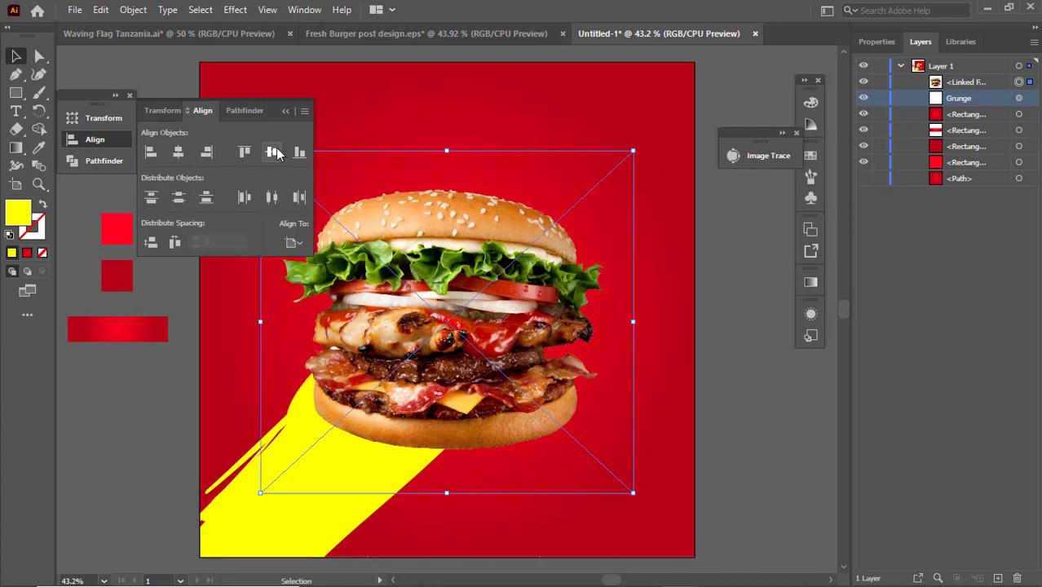
click(272, 152)
Deselect the burger image and set the current fill color to white, FFFFFF.
click(749, 368)
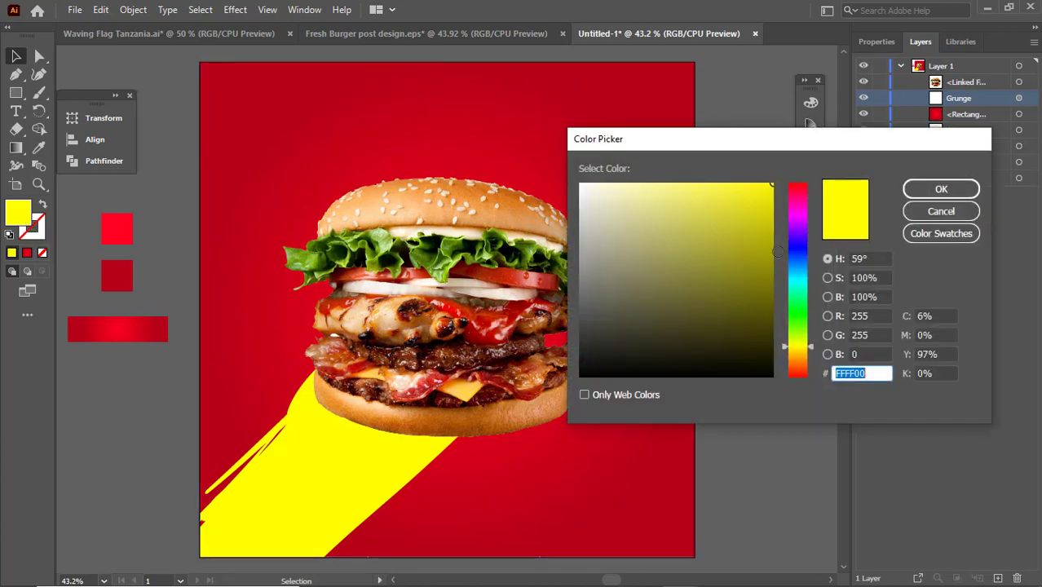
mouse_move(673, 219)
mouse_down()
mouse_move(545, 167)
mouse_move(556, 187)
mouse_move(578, 182)
mouse_up()
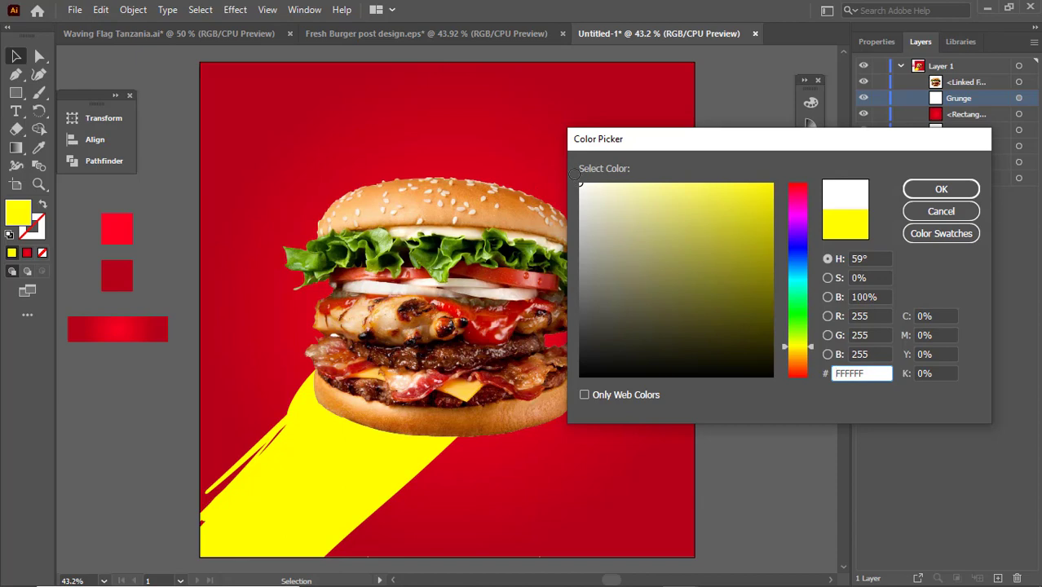
click(952, 189)
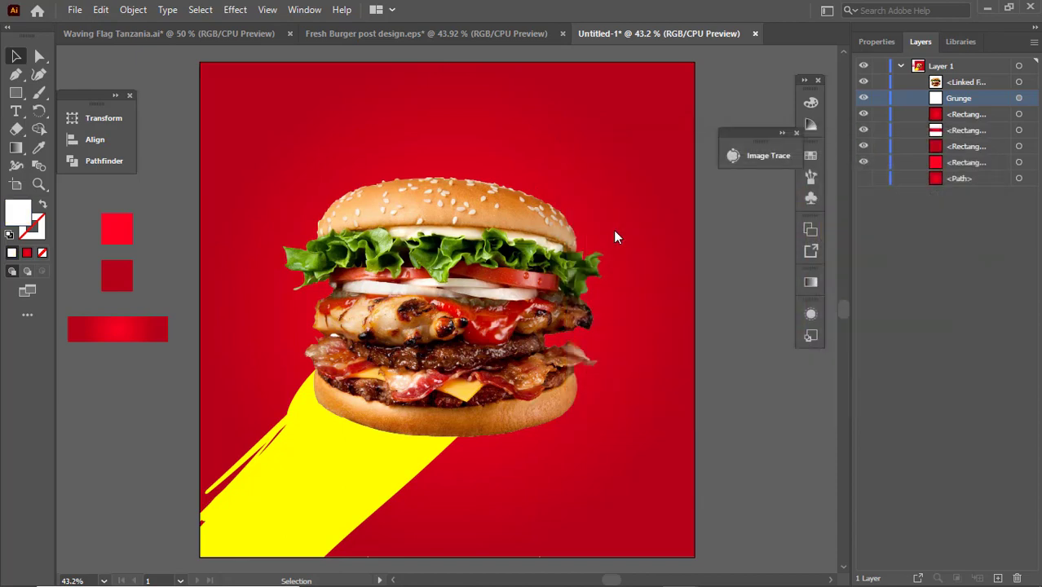
Swap the fill and stroke colors, choose the Pencil tool and set the white stroke's weight to 5 pt.
click(43, 204)
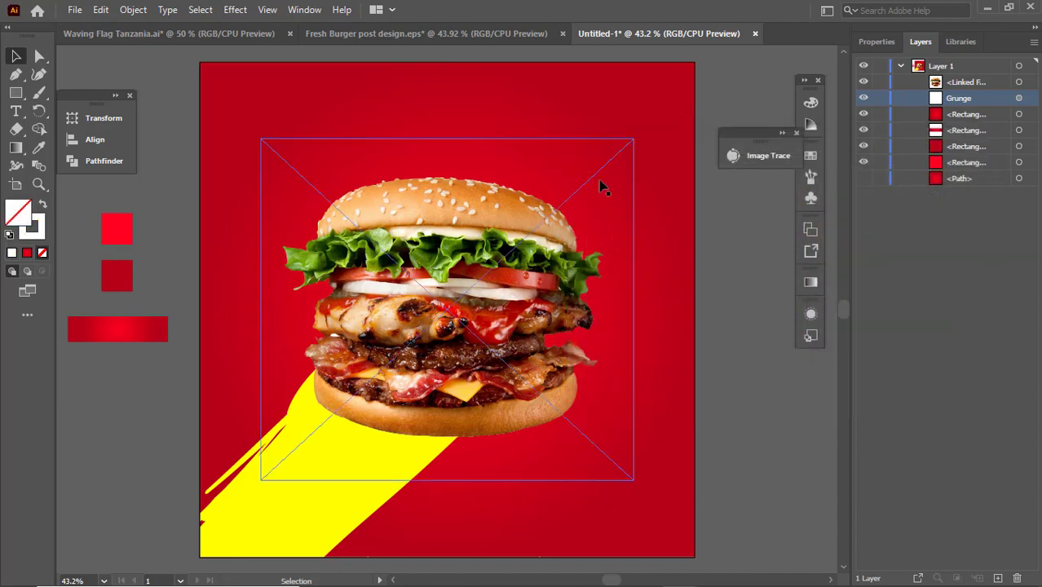
click(889, 44)
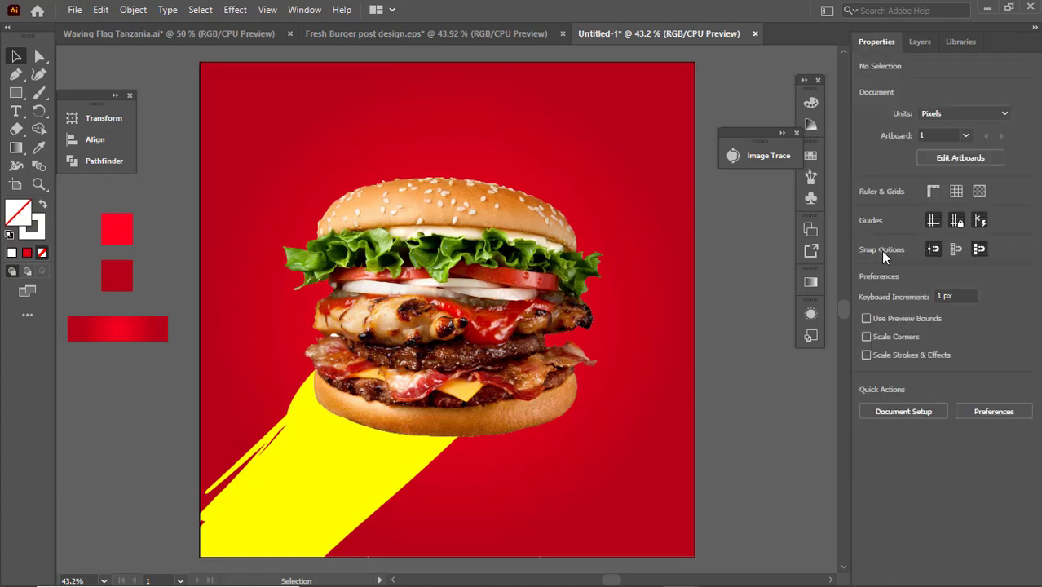
click(40, 95)
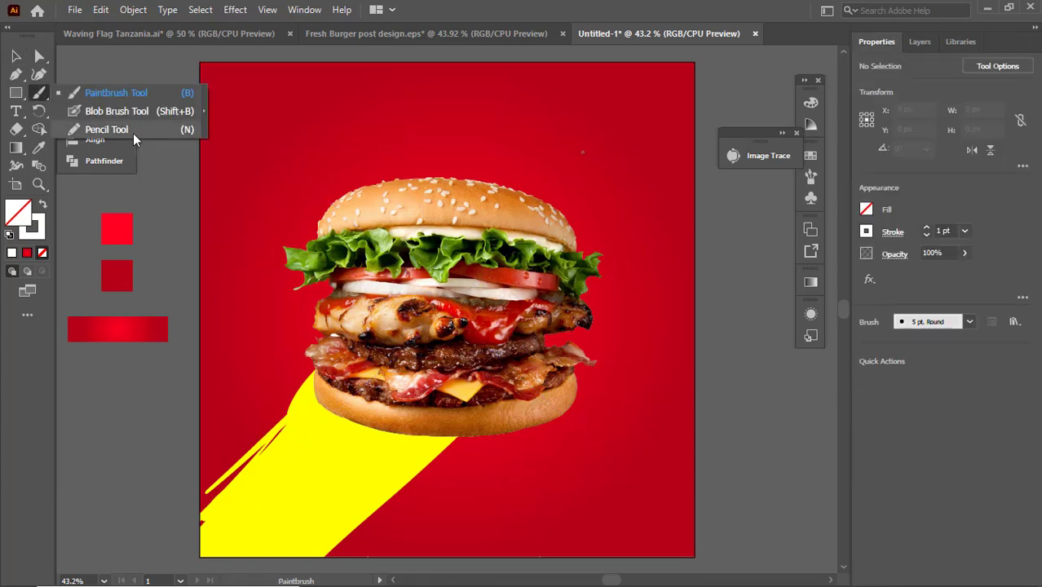
key(n)
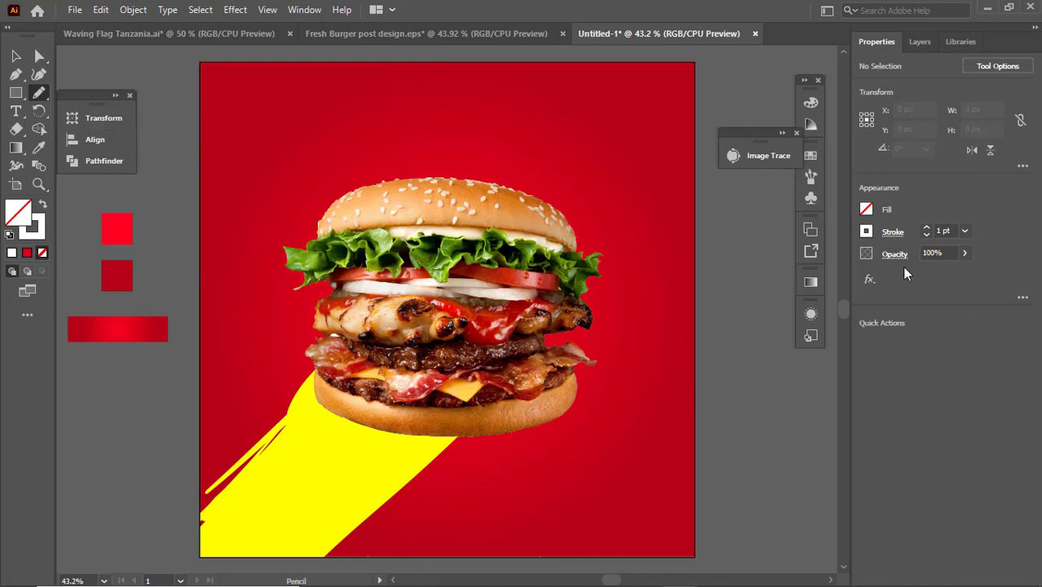
click(955, 231)
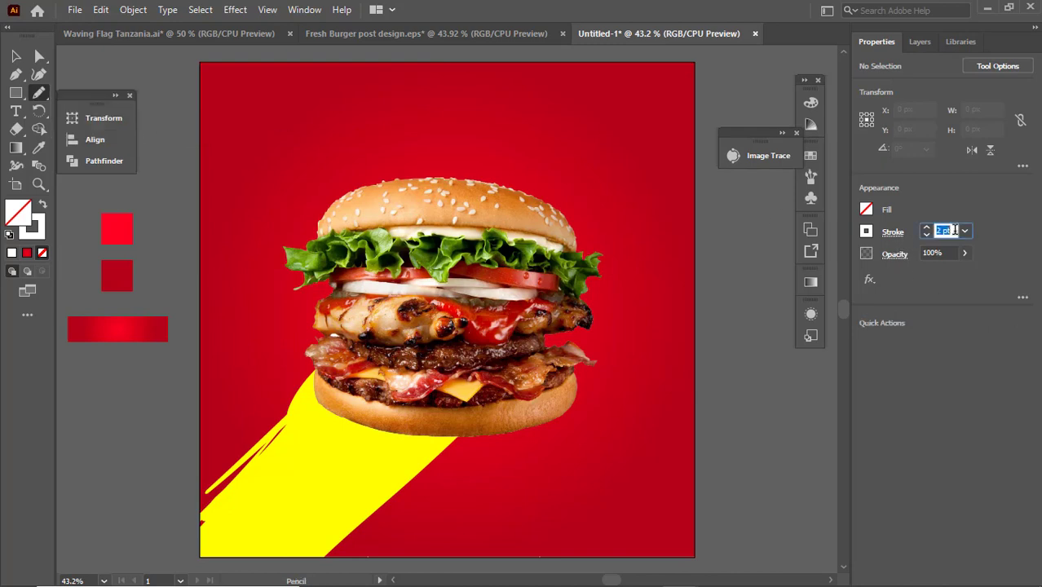
key(Return)
Turn on the dashed line option for the stroke and enter a short dash length.
click(894, 233)
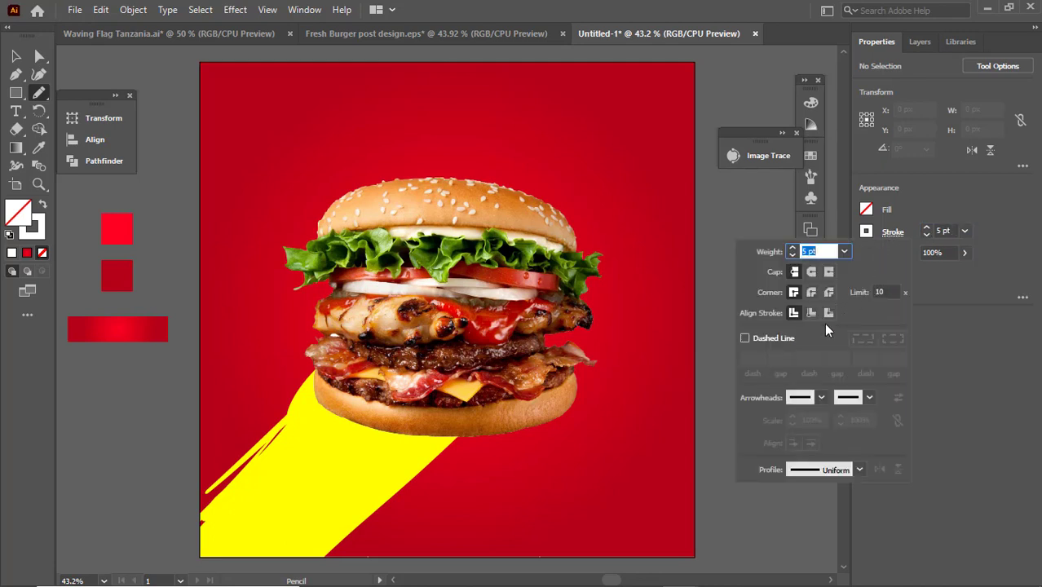
click(752, 342)
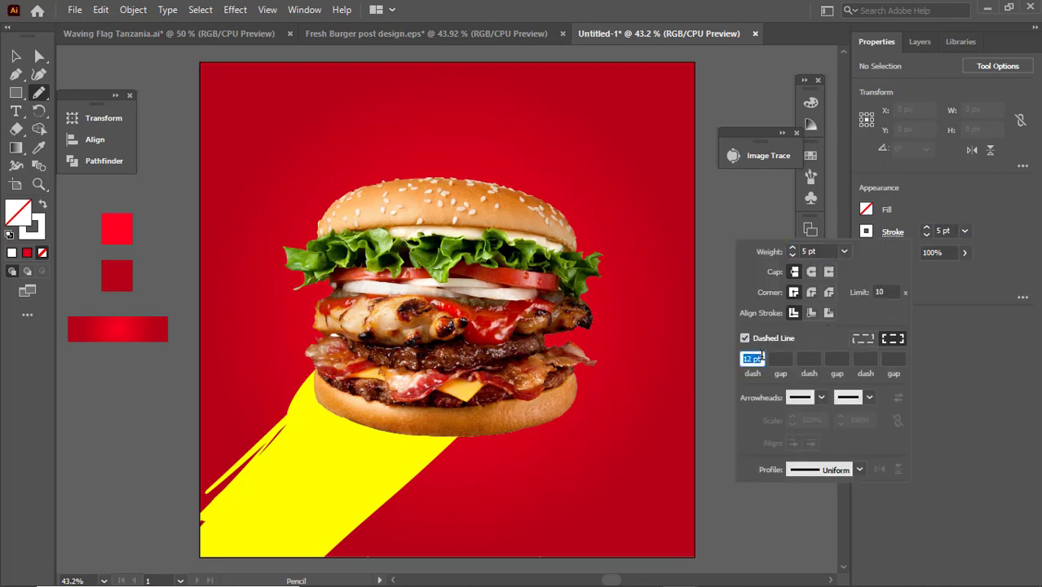
key(Return)
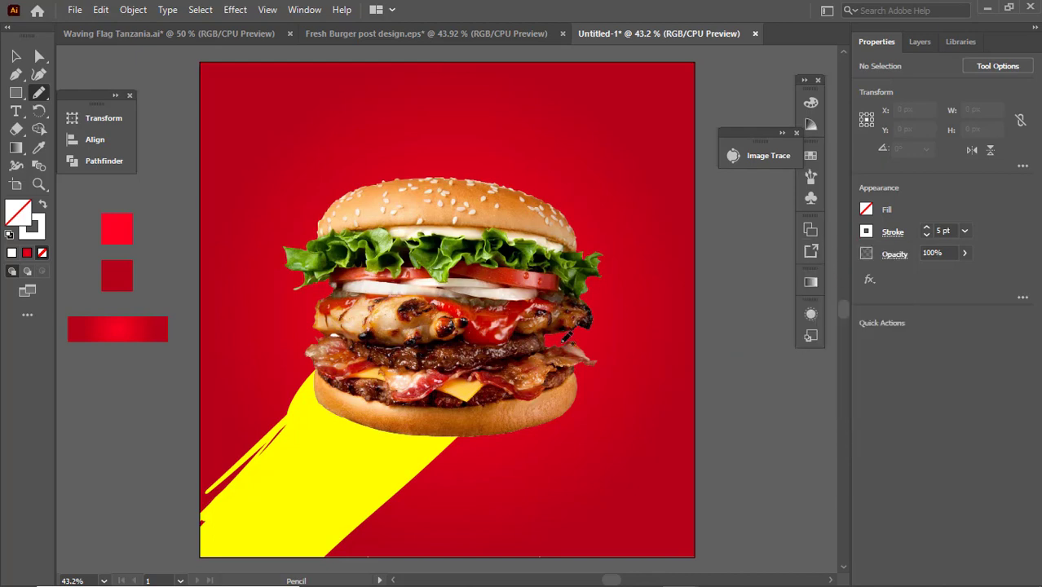
Draw a wavy dashed path about 299 x 431 px around the burger's right side, from below the bun up to the lettuce, and deselect it.
mouse_move(498, 446)
mouse_down()
mouse_move(567, 431)
mouse_move(616, 358)
mouse_move(631, 296)
mouse_move(606, 225)
mouse_up()
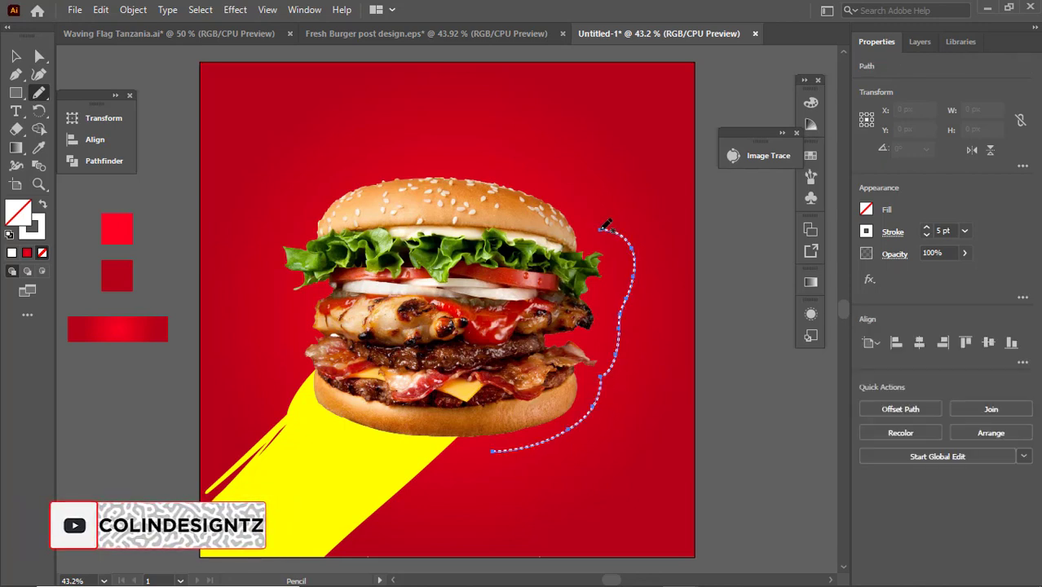
key(ctrl+z)
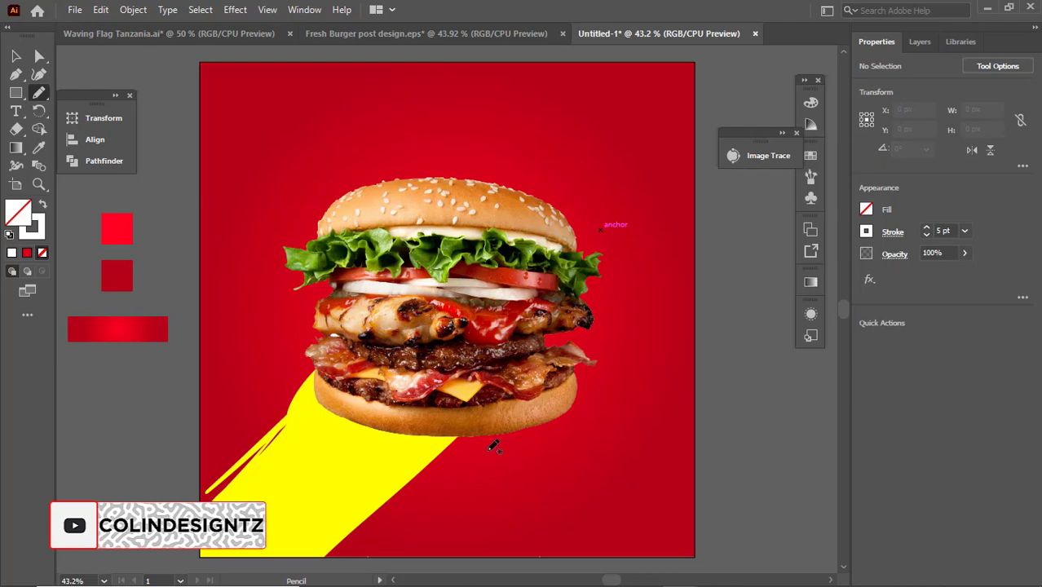
mouse_move(486, 449)
mouse_down()
mouse_move(562, 433)
mouse_move(596, 405)
mouse_move(613, 352)
mouse_up()
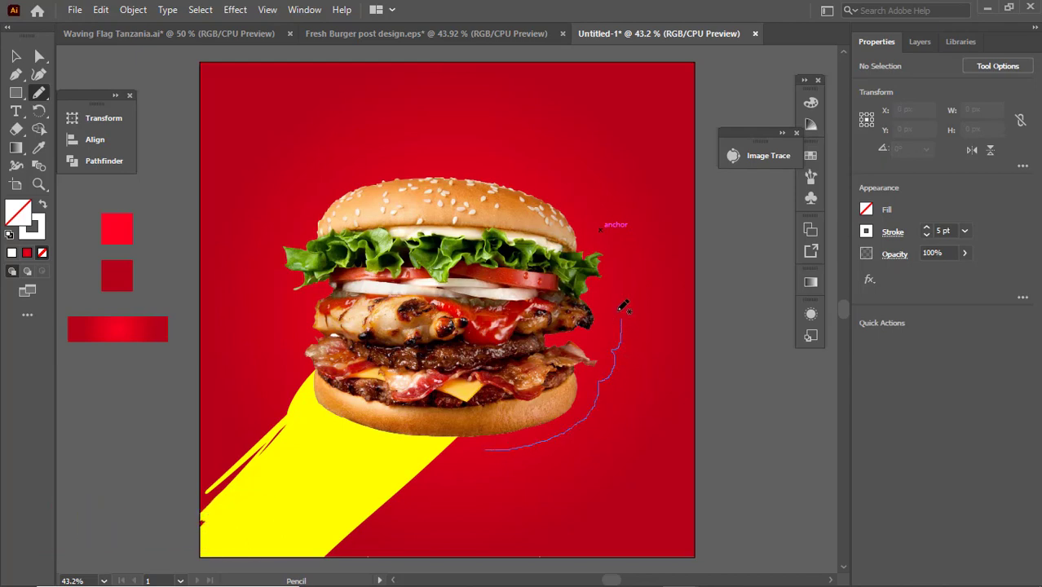
mouse_move(622, 307)
mouse_down()
mouse_move(623, 269)
mouse_move(608, 247)
mouse_up()
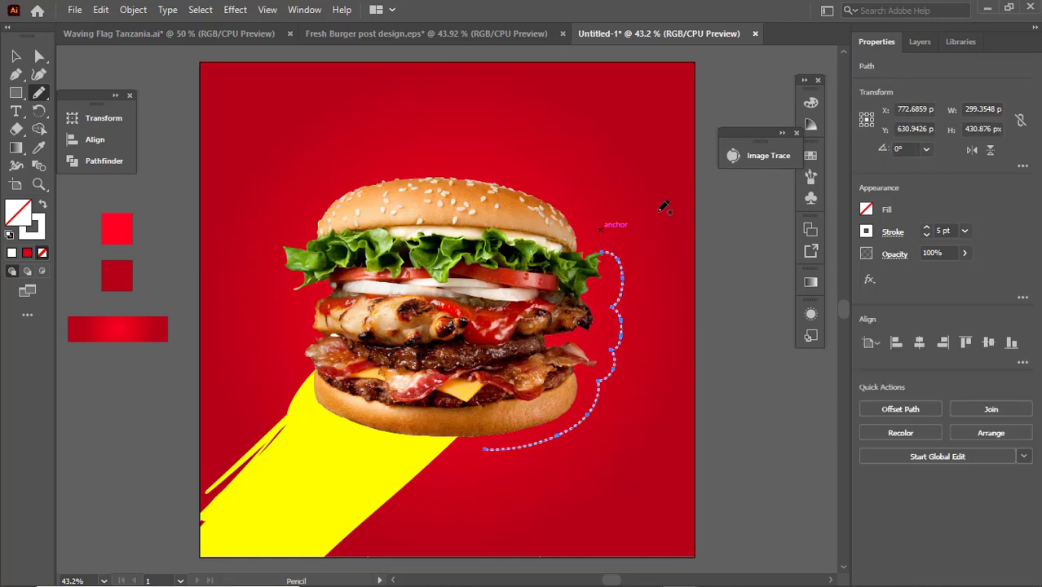
key(v)
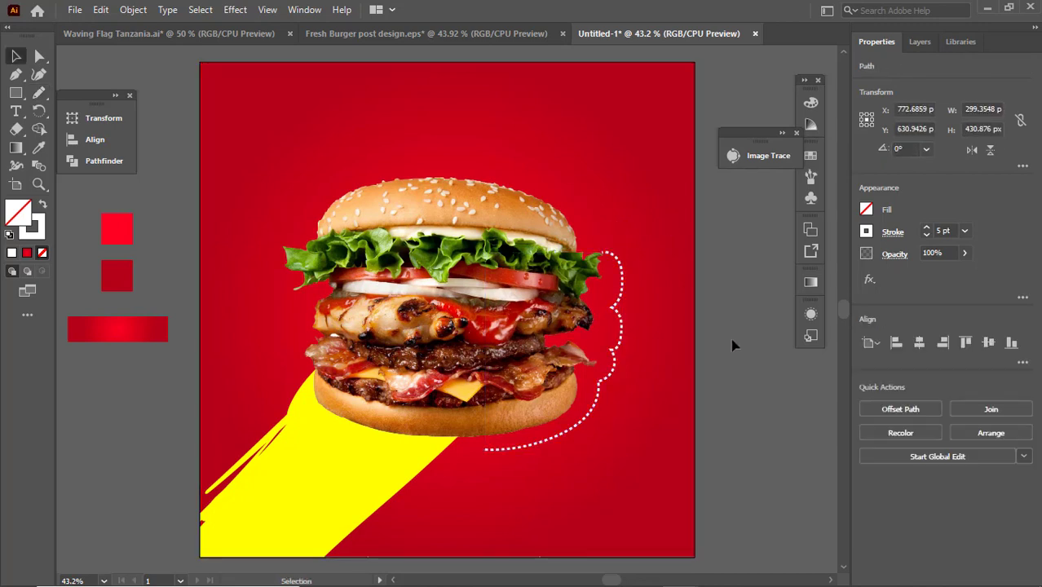
click(731, 345)
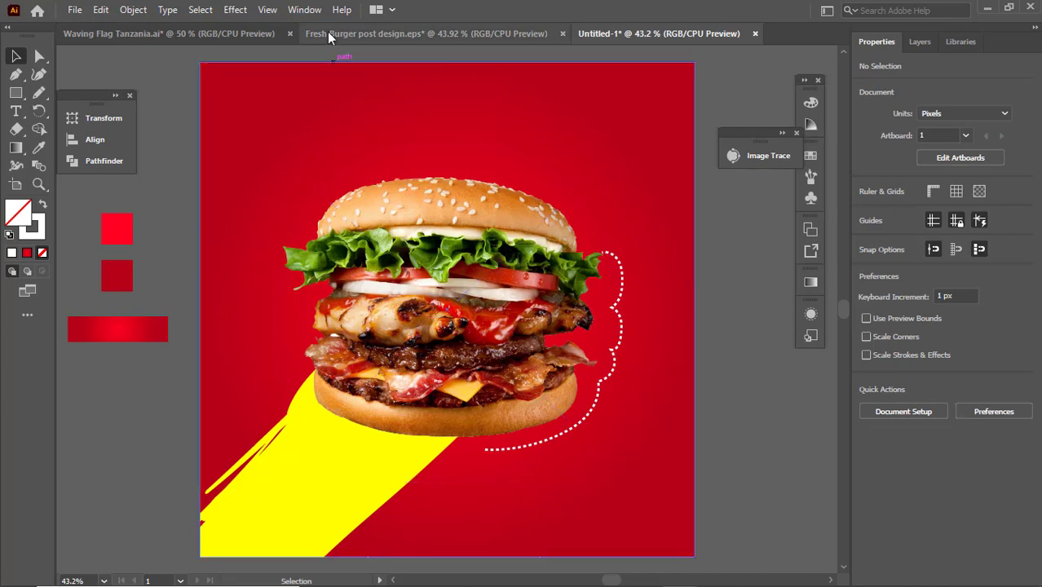
click(327, 31)
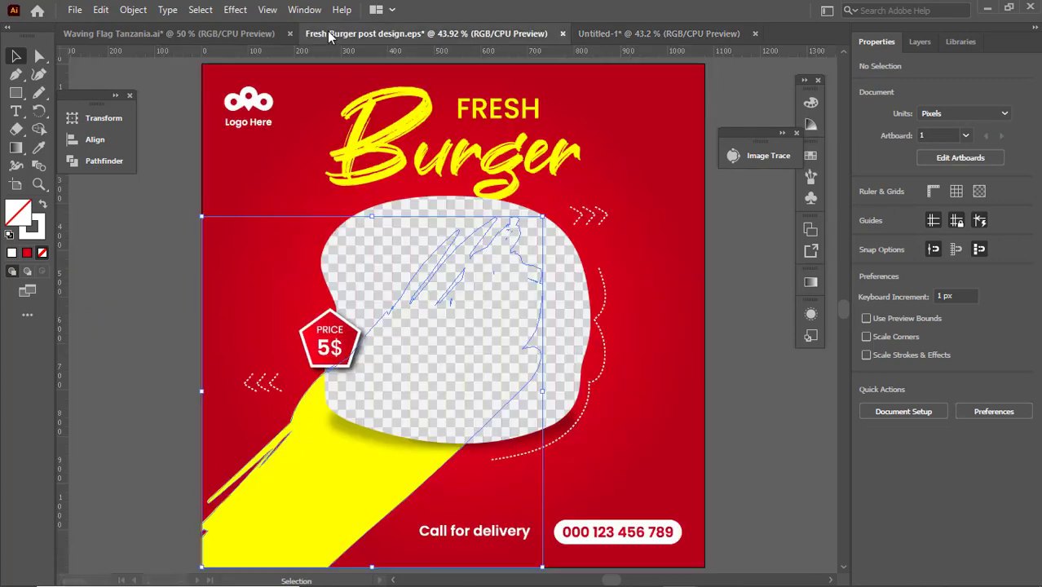
click(666, 34)
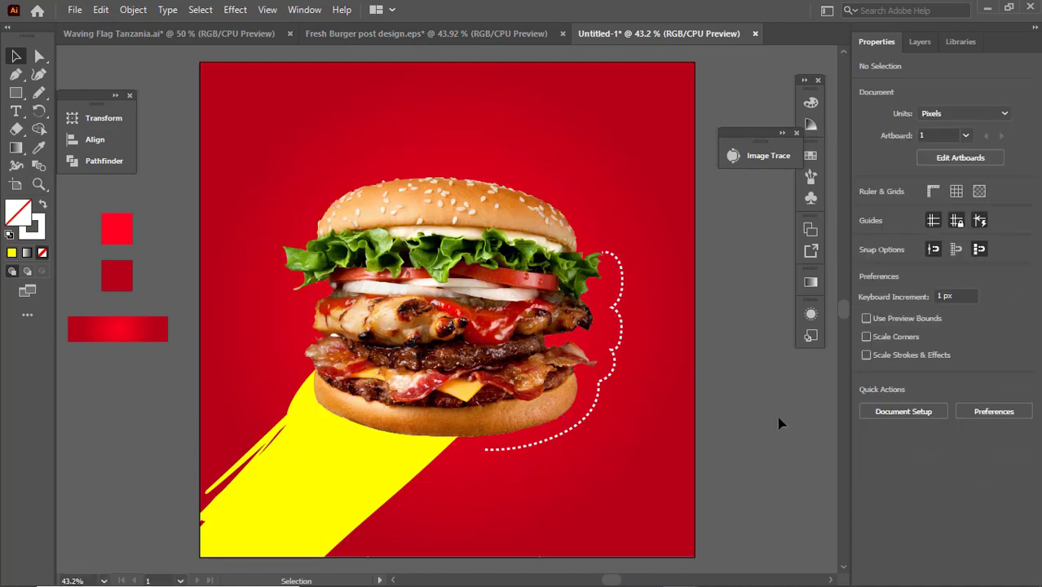
click(39, 93)
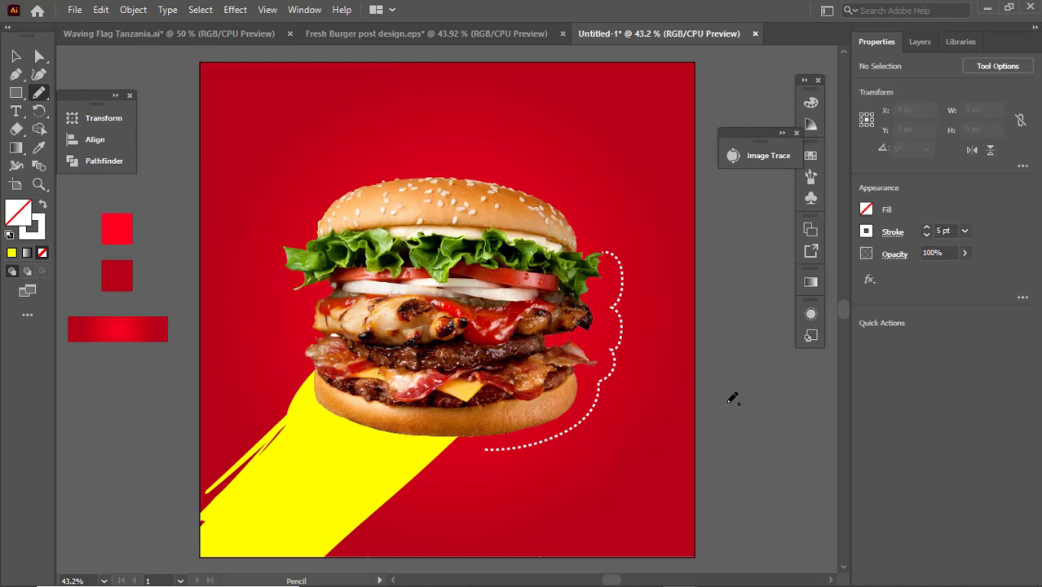
mouse_move(737, 420)
mouse_down()
mouse_move(758, 416)
mouse_move(723, 444)
mouse_up()
key(Delete)
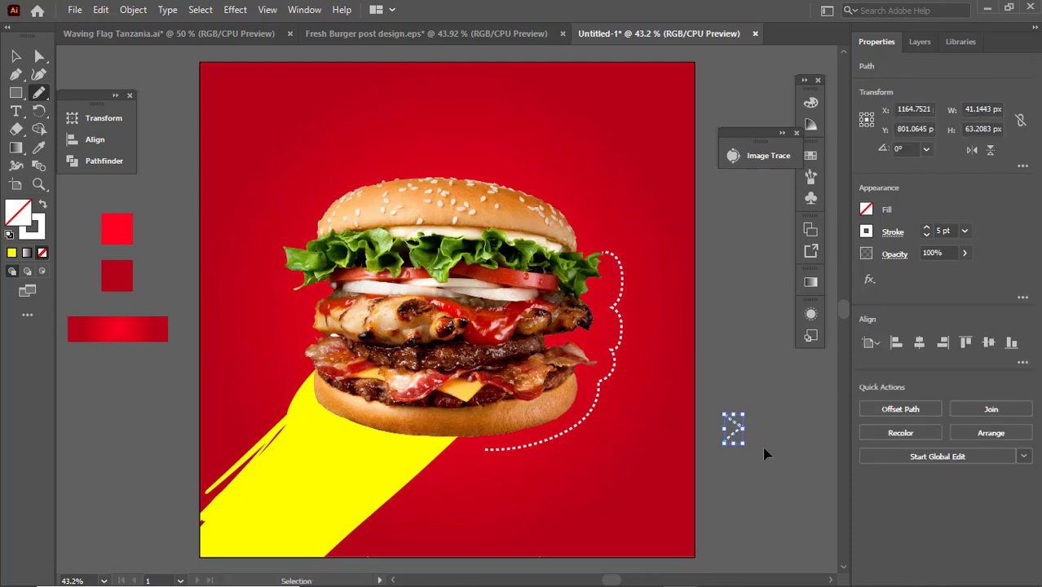
key(Delete)
Draw a dashed right-pointing chevron about 50 x 68 px with the Pencil tool in the empty area right of the artboard.
mouse_move(733, 425)
mouse_down()
mouse_move(745, 444)
mouse_move(732, 450)
mouse_move(760, 425)
mouse_move(733, 458)
mouse_up()
key(Delete)
key(Delete)
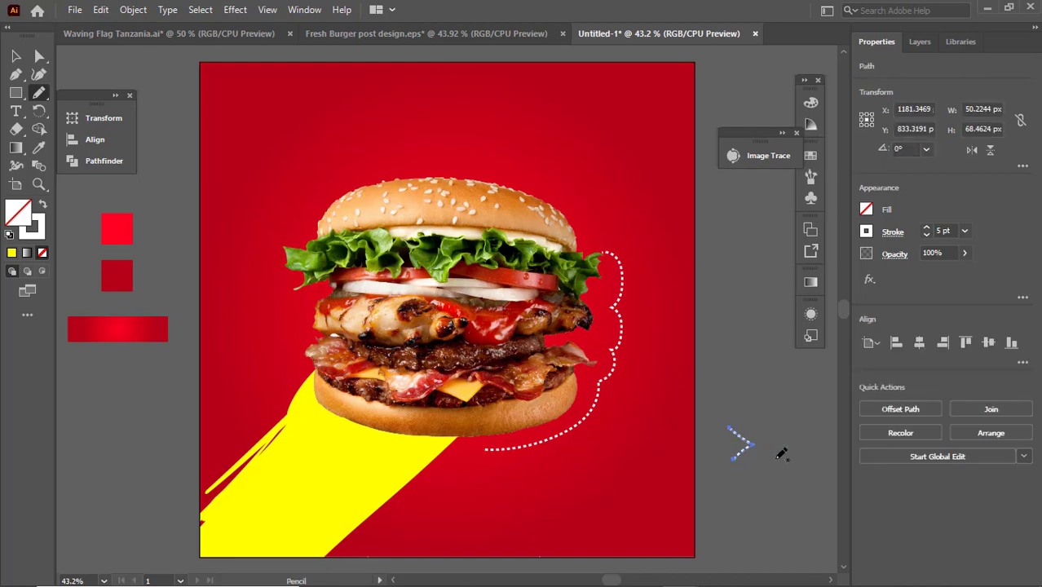
key(v)
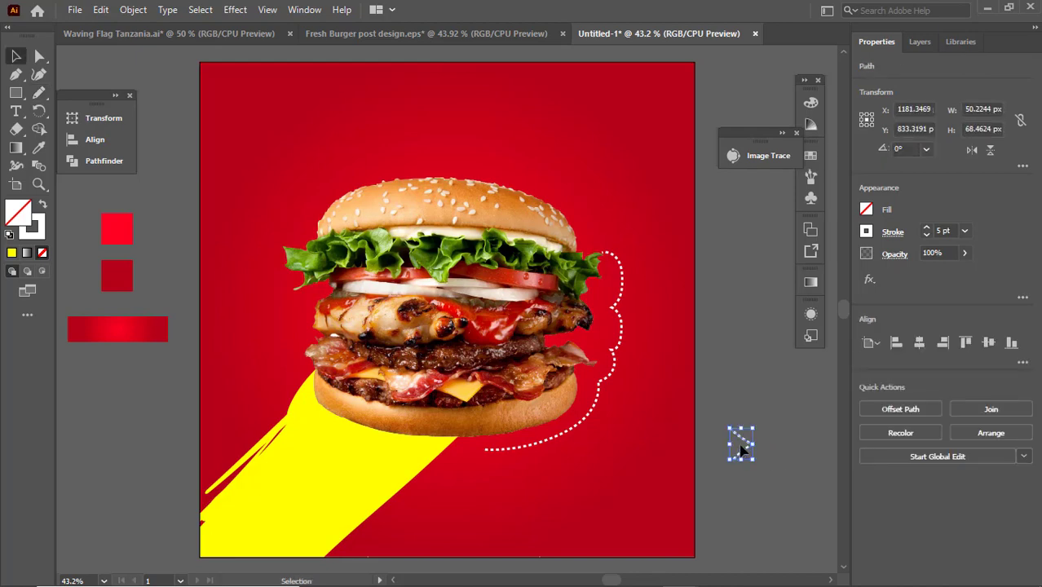
Duplicate the dashed chevron twice to the right at an equal spacing of about 43 px.
click(741, 443)
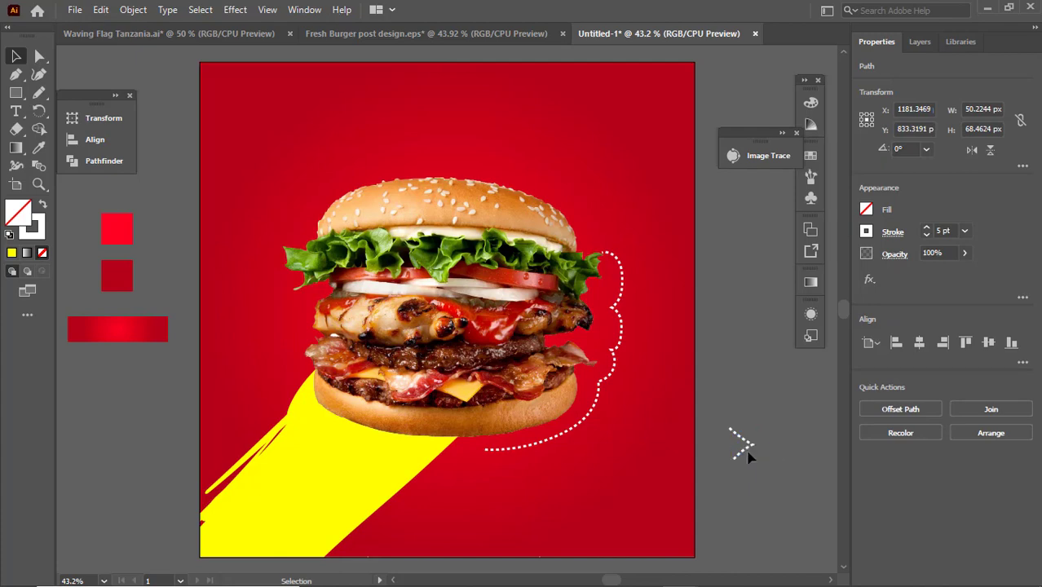
click(743, 451)
alt+drag(743, 453, 764, 450)
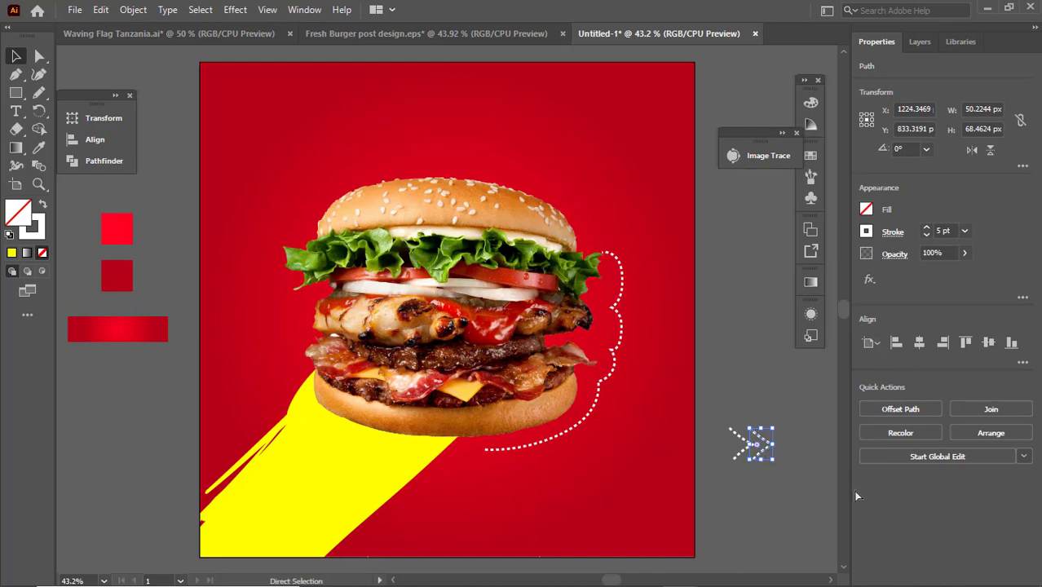
key(ctrl+d)
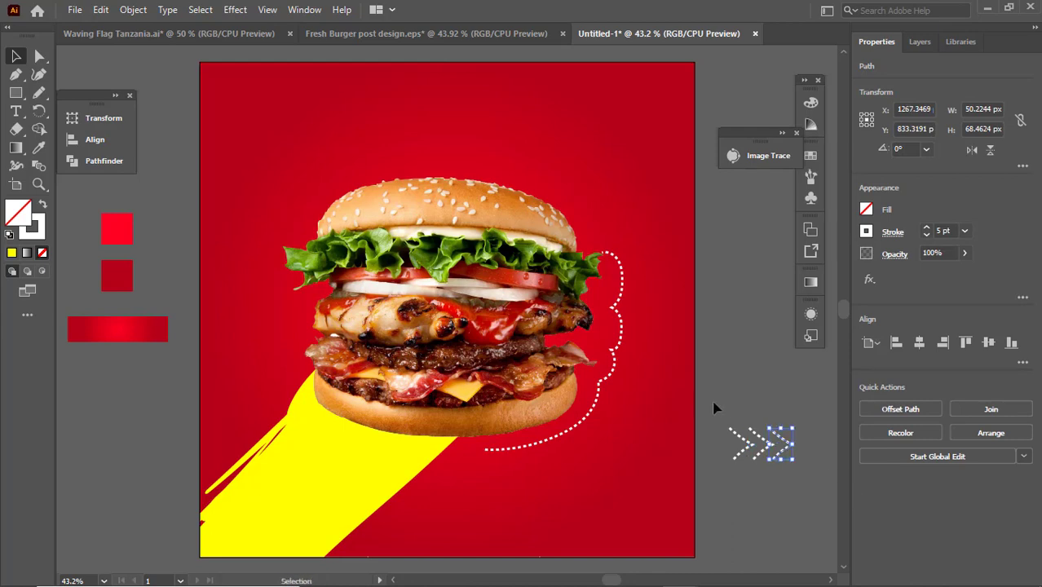
Group the three chevrons and place them above and right of the burger, scaled down to about 87 x 44 px.
drag(799, 497, 799, 497)
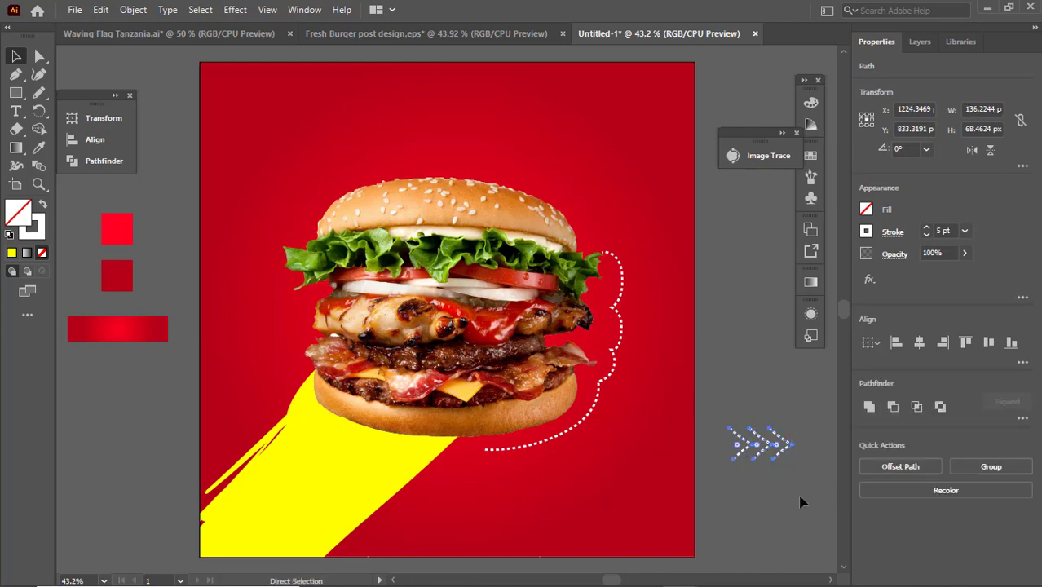
key(v)
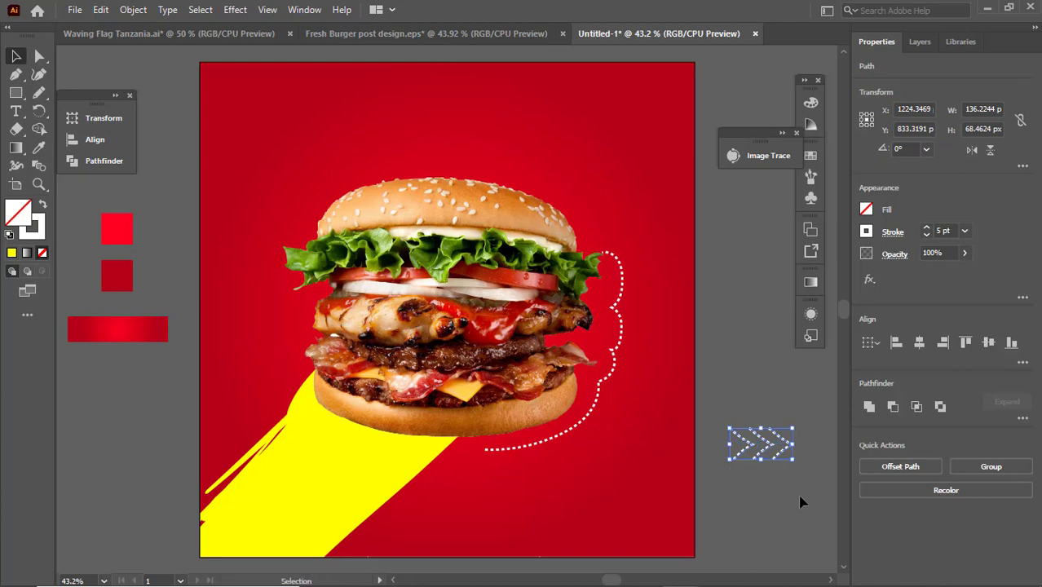
right_click(766, 448)
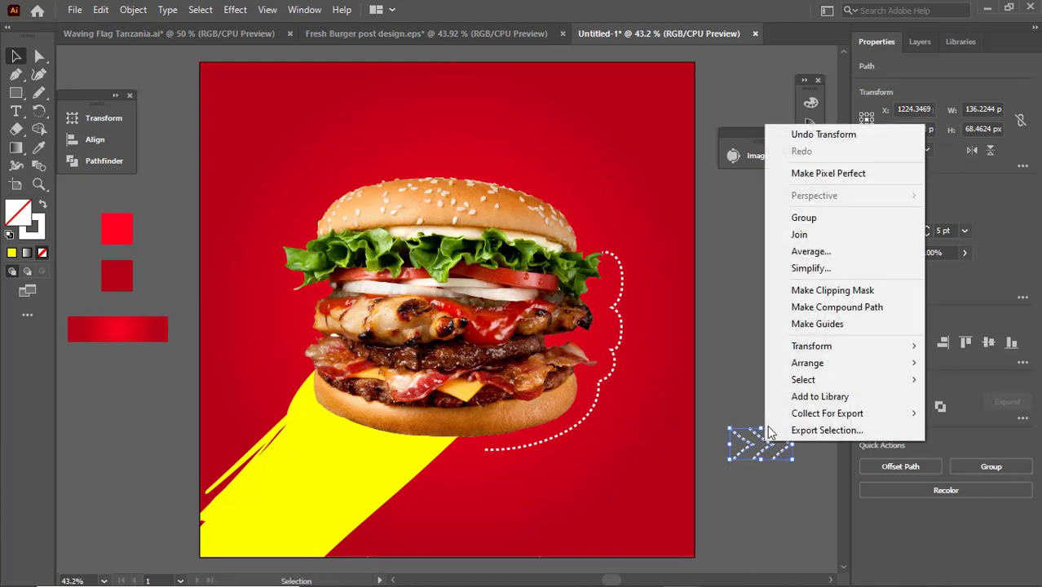
click(796, 218)
drag(770, 448, 627, 141)
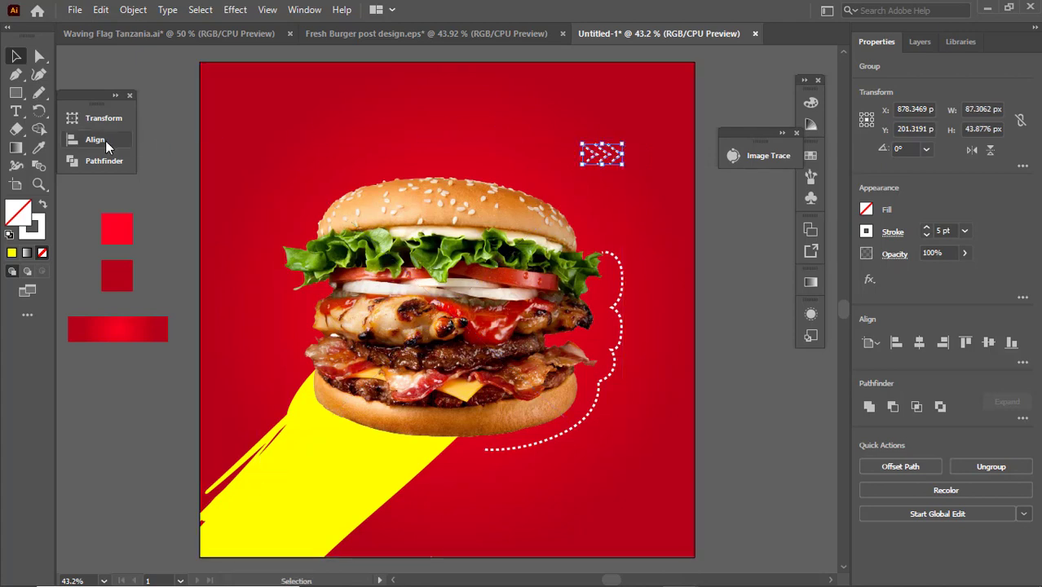
click(742, 257)
Copy the red gradient background rectangle and paste the duplicate directly in front of it.
click(924, 45)
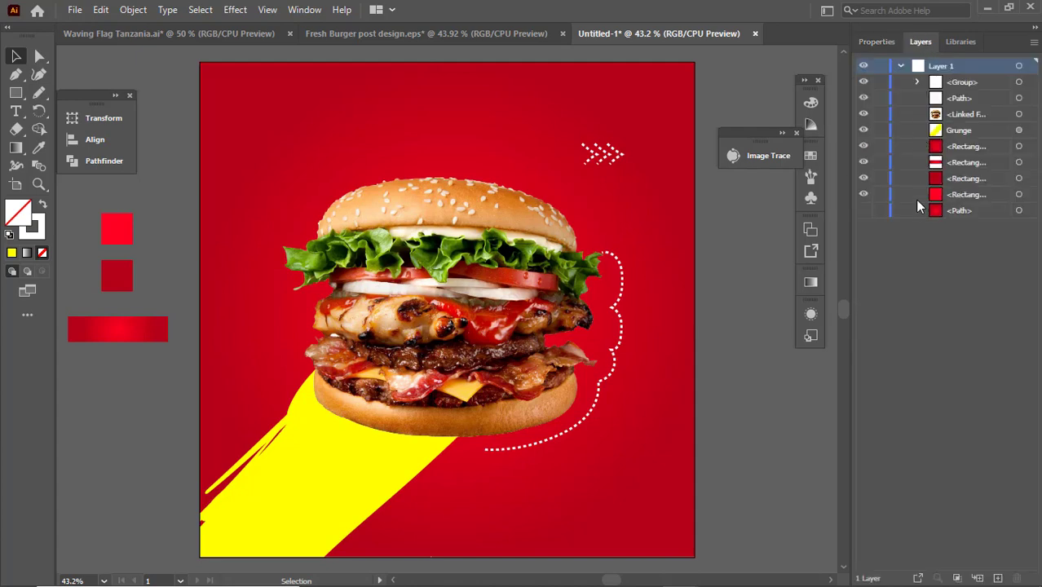
click(663, 201)
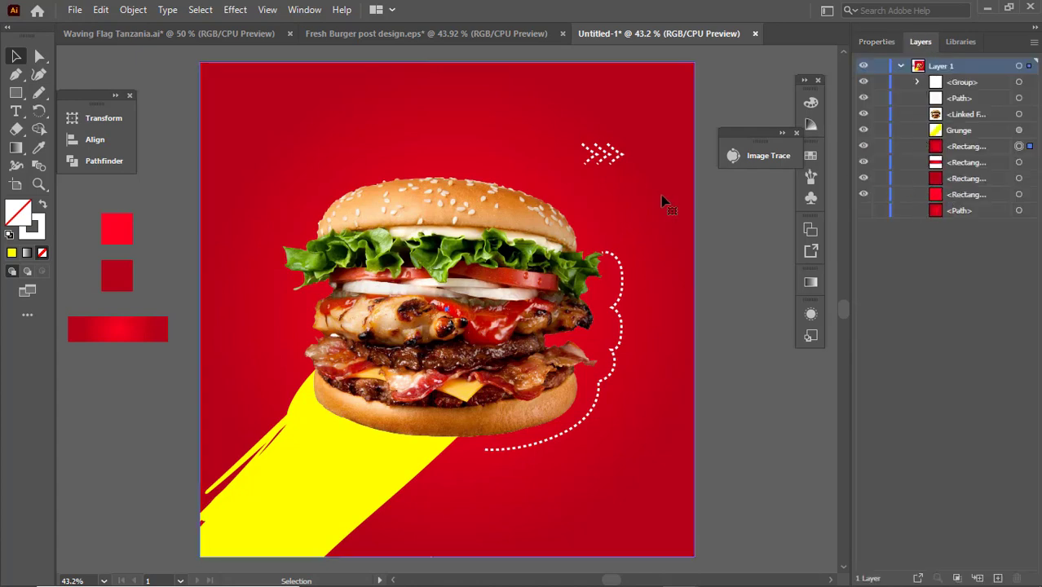
click(122, 14)
mouse_move(100, 9)
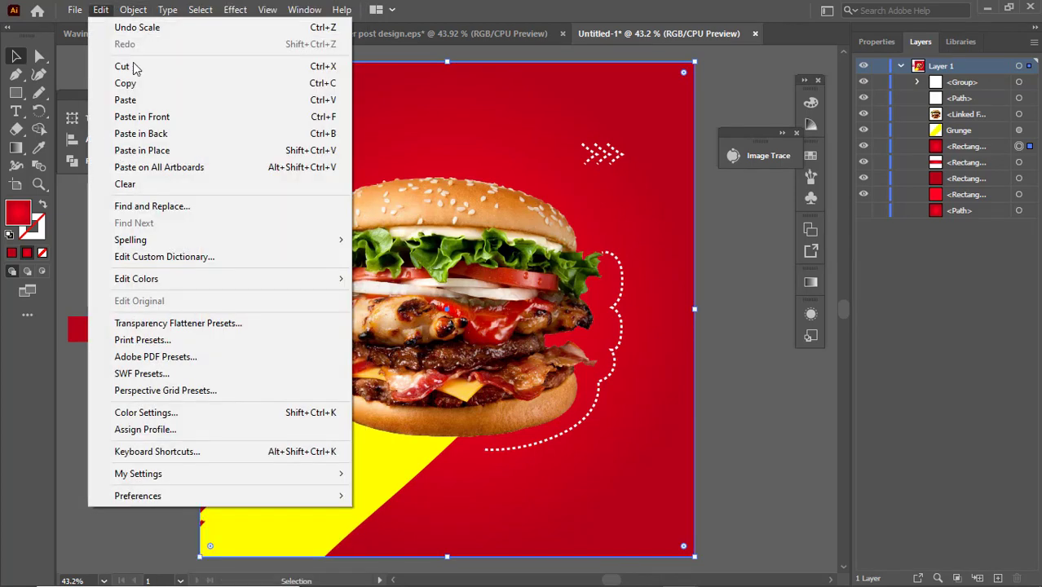
click(171, 90)
click(101, 10)
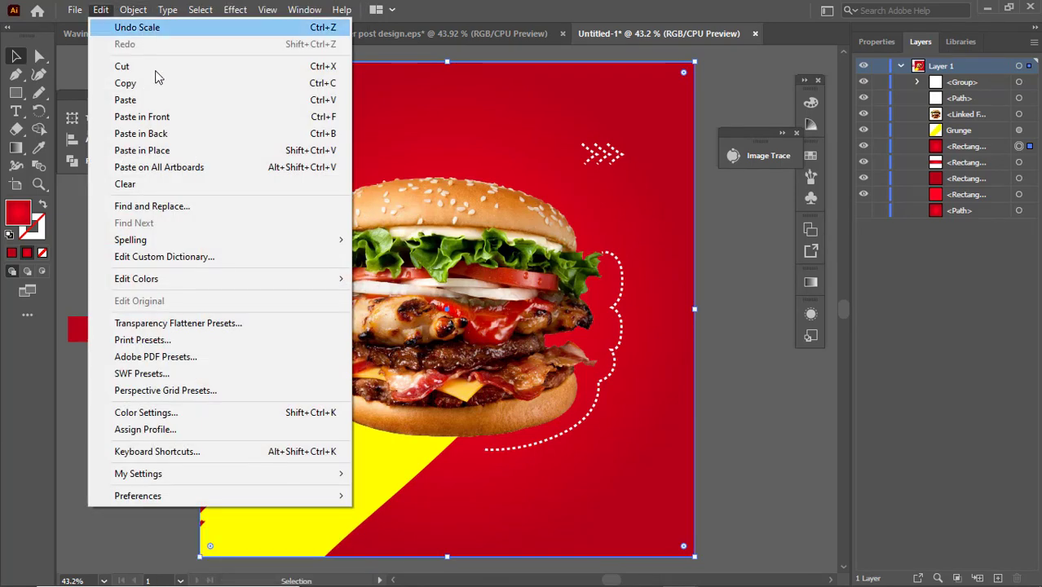
click(205, 133)
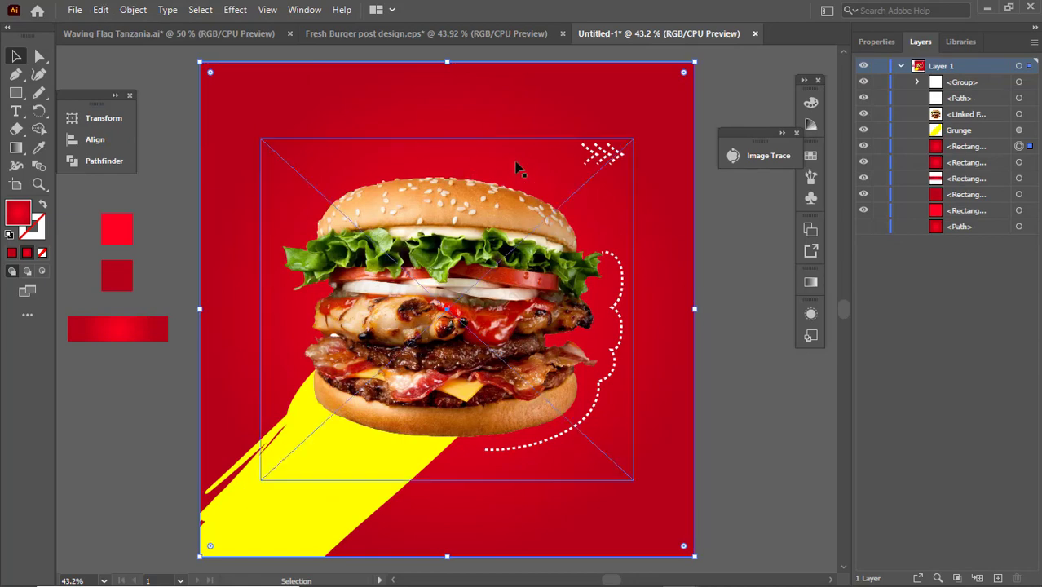
Shrink the duplicated background rectangle to an even inset, align it centrally on the artboard and convert it into a margin guide.
drag(693, 62, 666, 82)
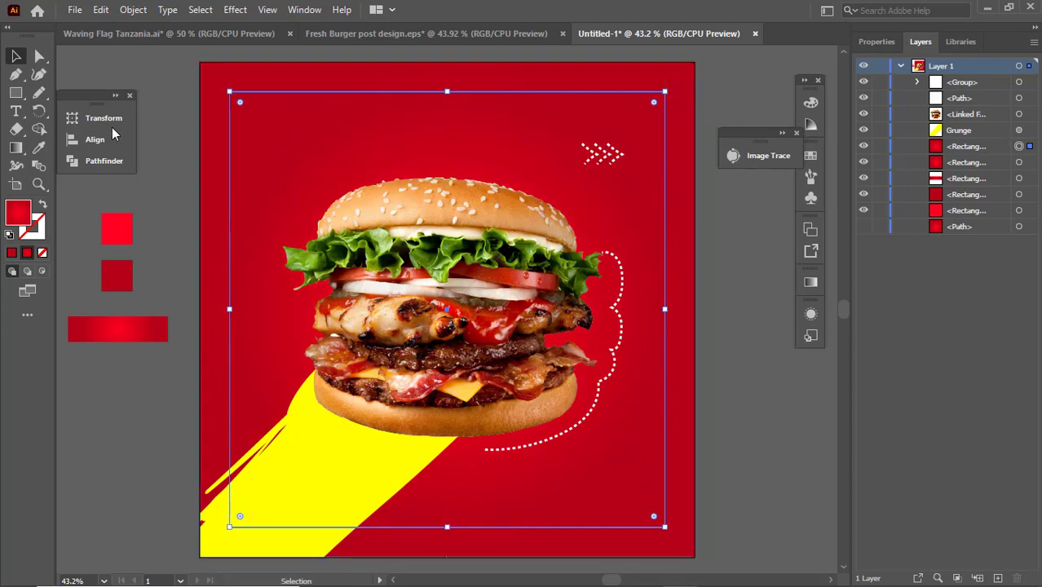
click(96, 141)
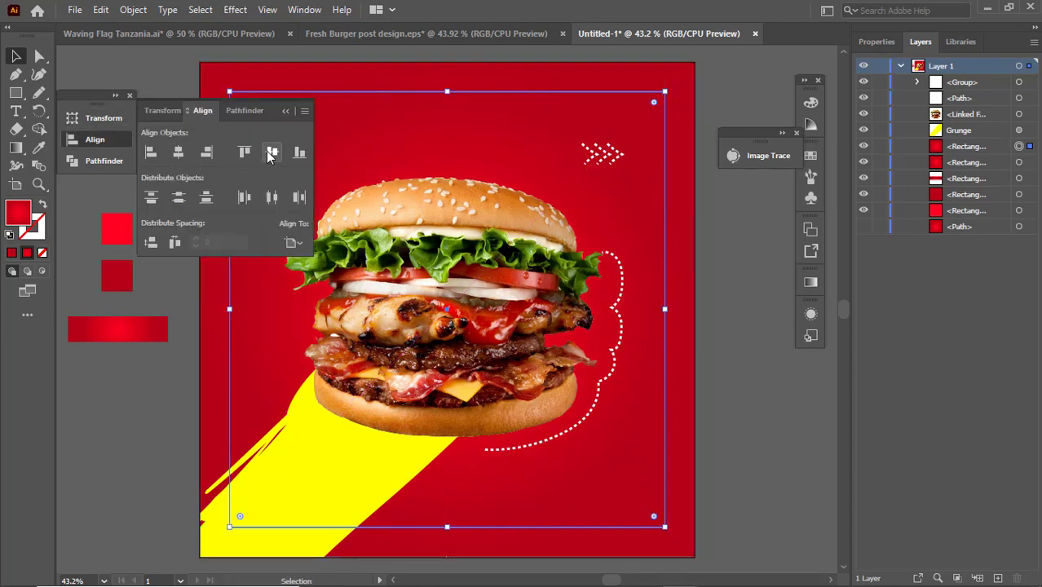
right_click(661, 164)
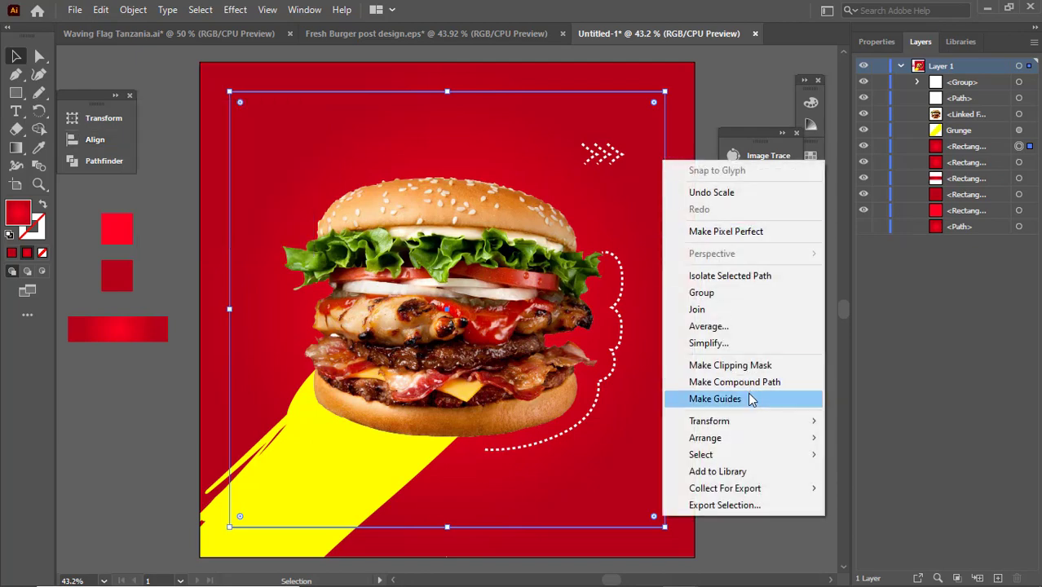
click(750, 398)
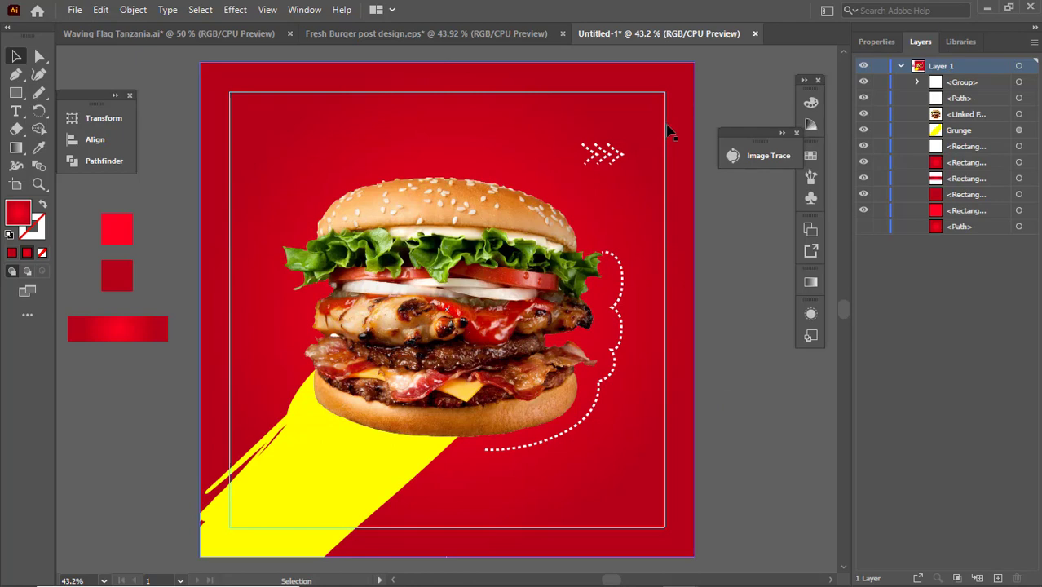
Unlock the document's guides and lock them again.
right_click(732, 244)
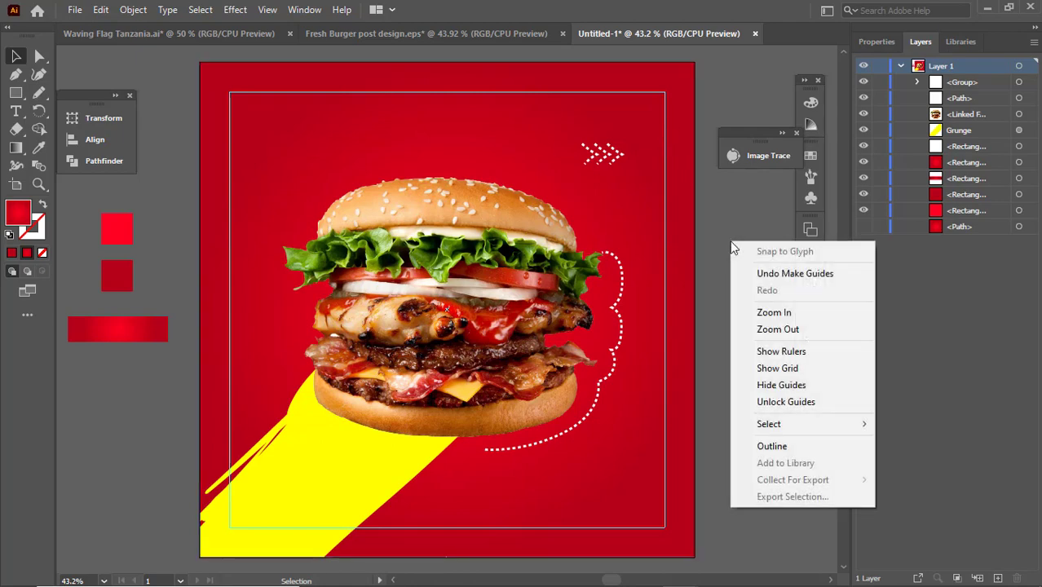
click(795, 402)
right_click(725, 310)
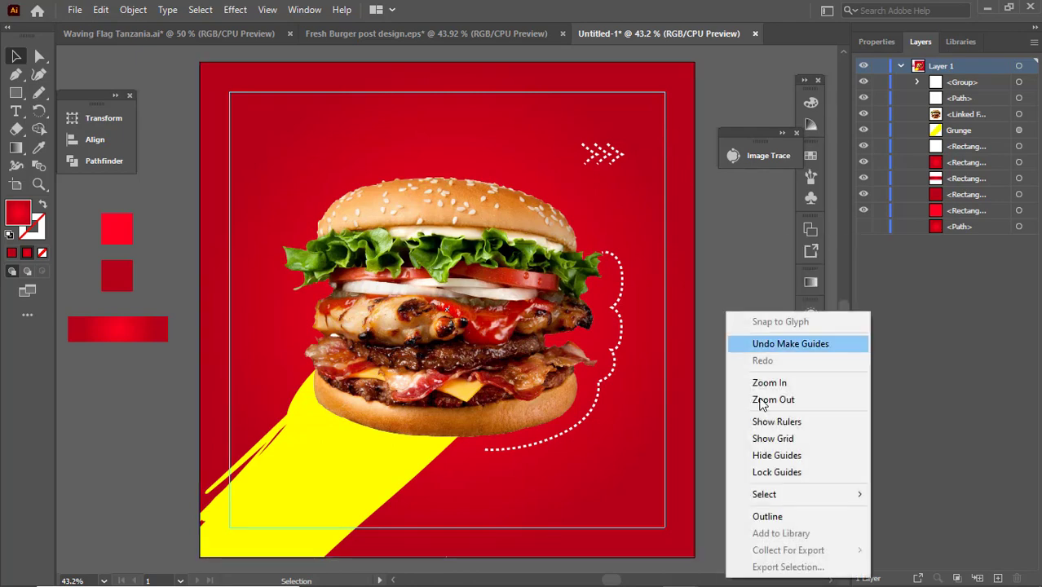
click(787, 471)
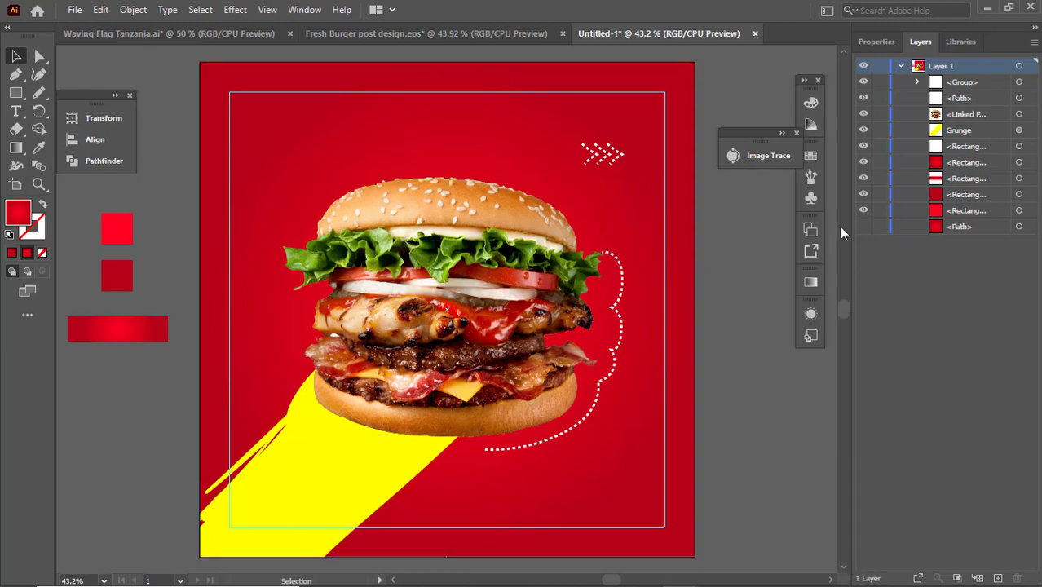
Lock the burger image and move the chevron group above and right of it, flush with the right margin guide.
click(605, 153)
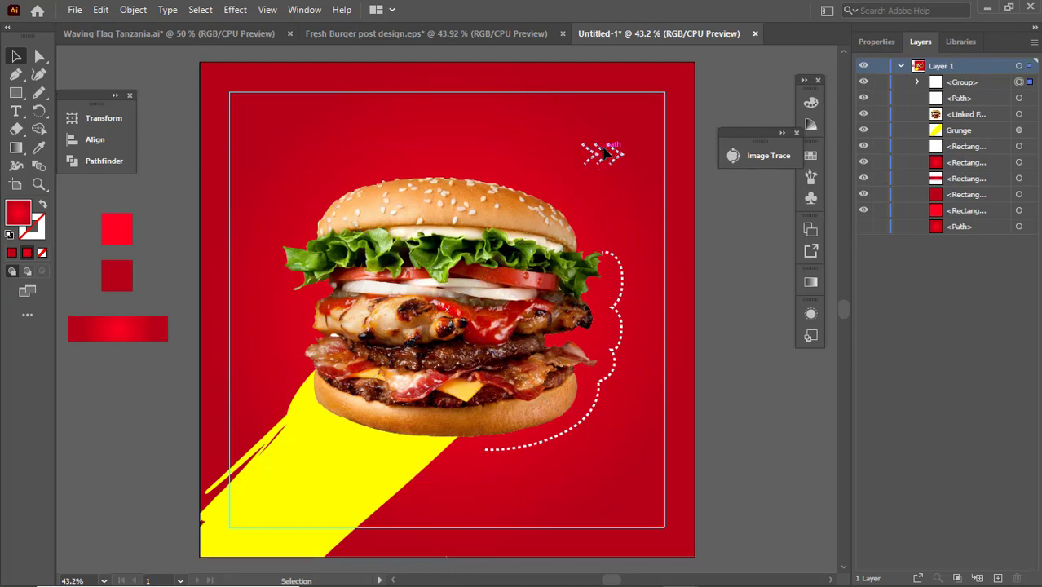
click(879, 114)
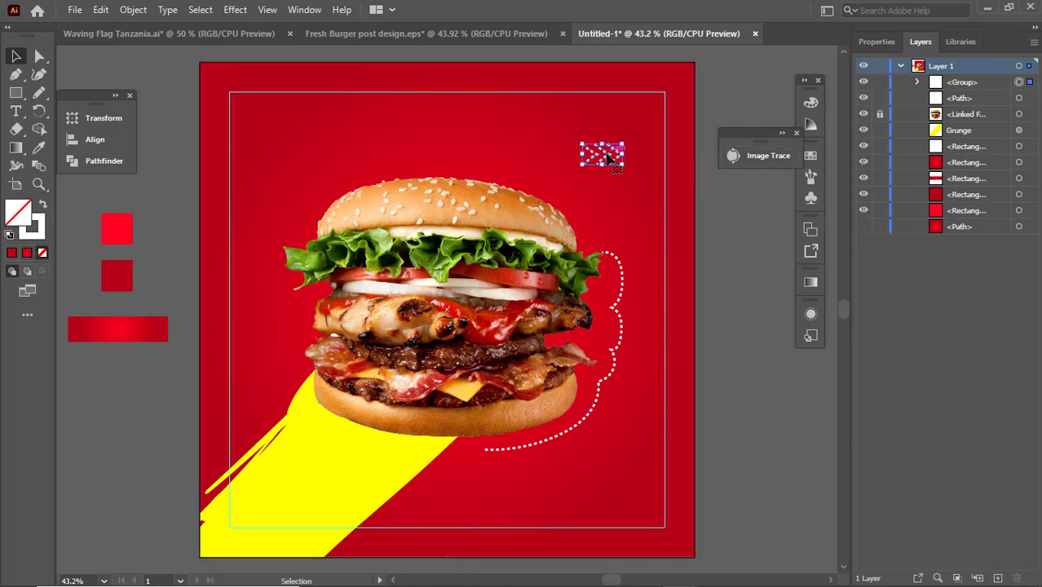
drag(608, 158, 692, 140)
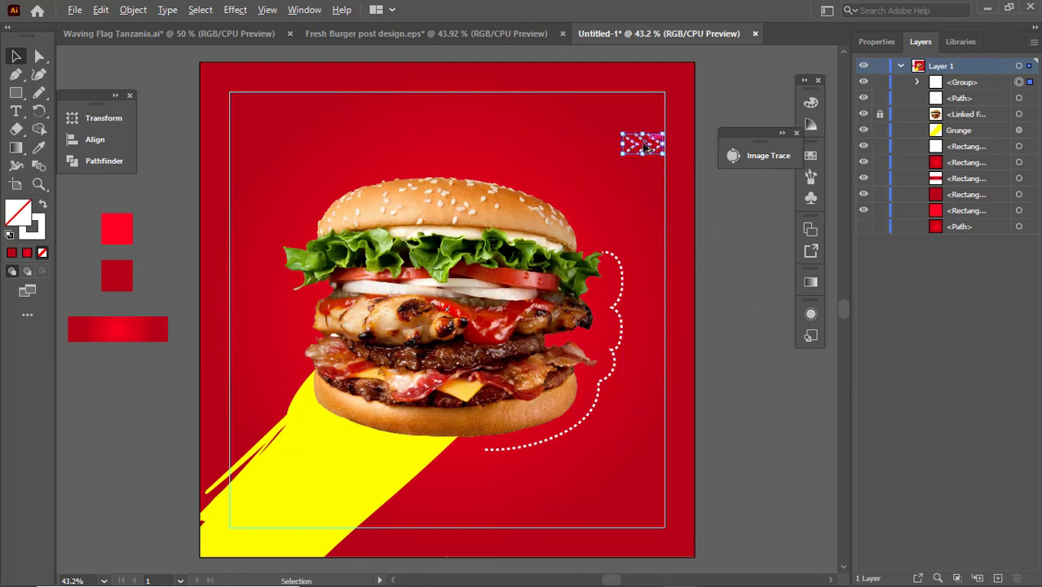
Duplicate the chevron group to the burger's lower-left side, above the yellow stroke, and reflect the copy to point left.
drag(629, 155, 276, 376)
right_click(276, 375)
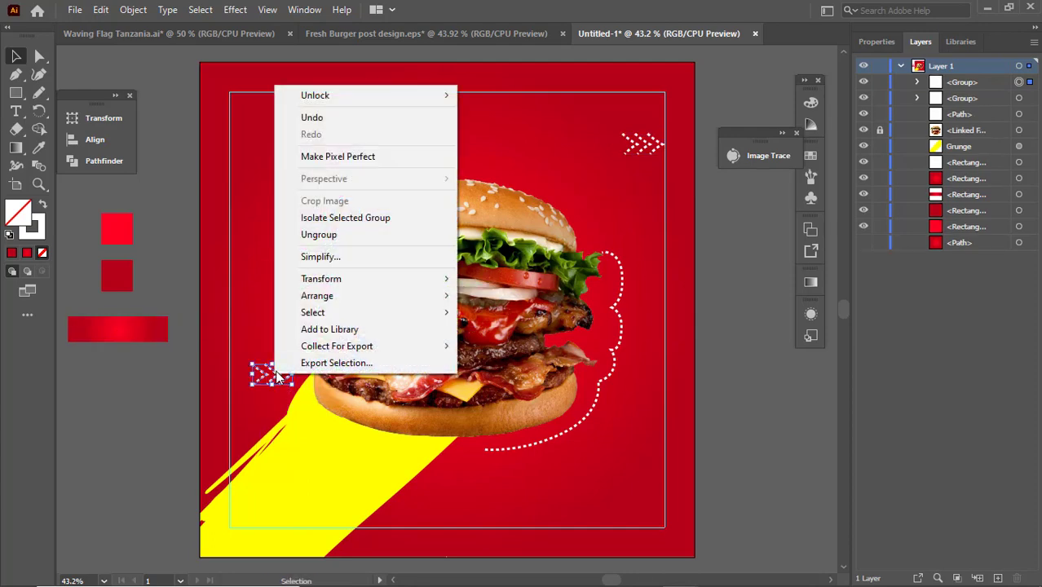
click(435, 6)
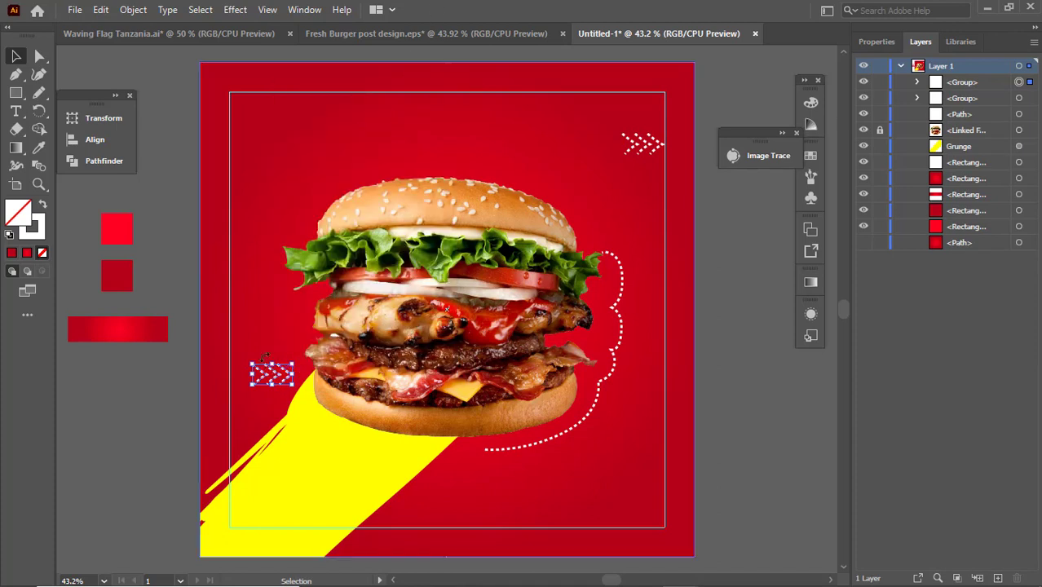
drag(246, 365, 237, 336)
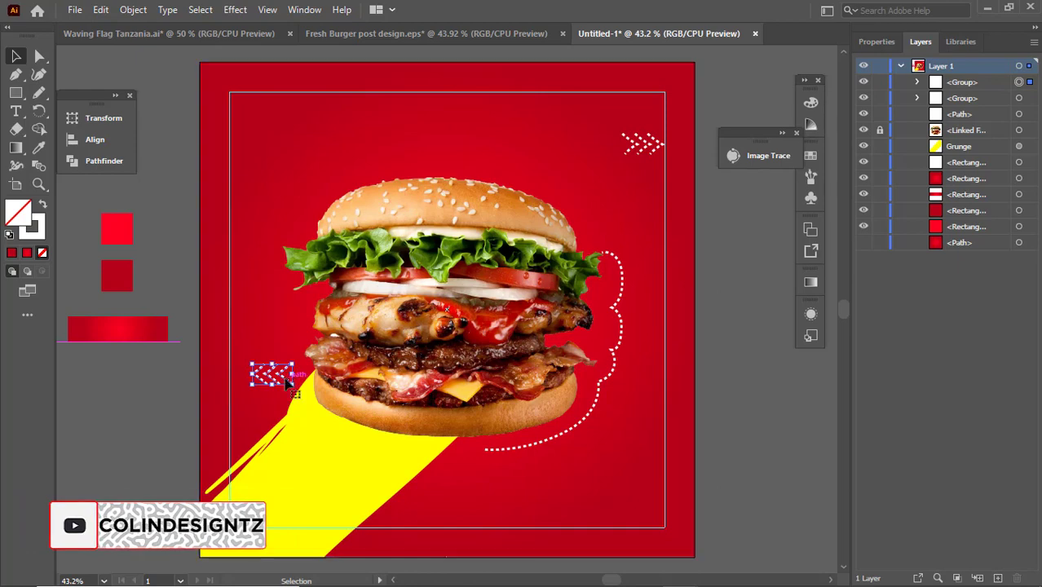
click(789, 459)
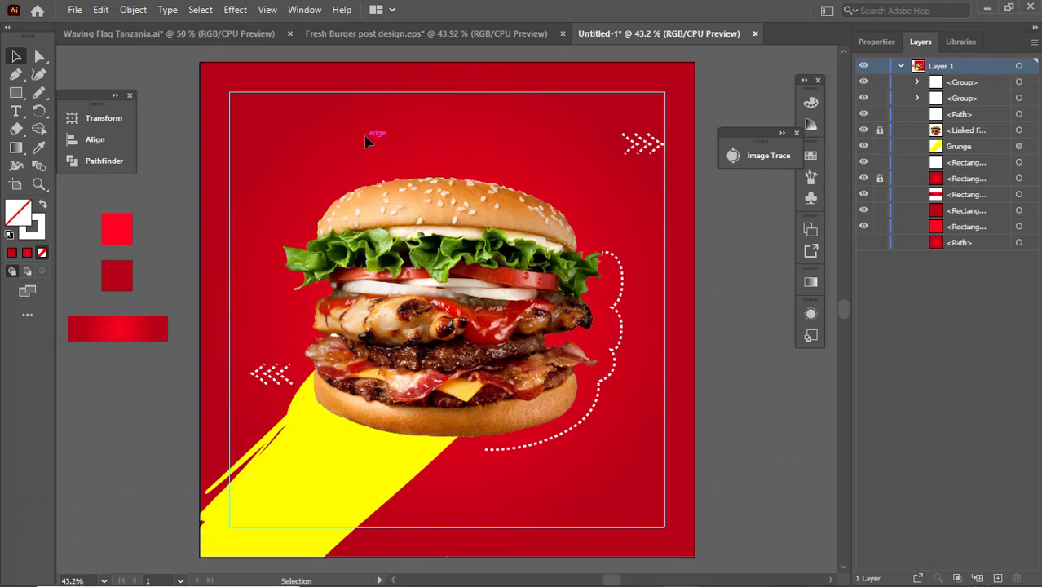
Scale the burger image down slightly, centre it on the artboard and lock it.
click(277, 489)
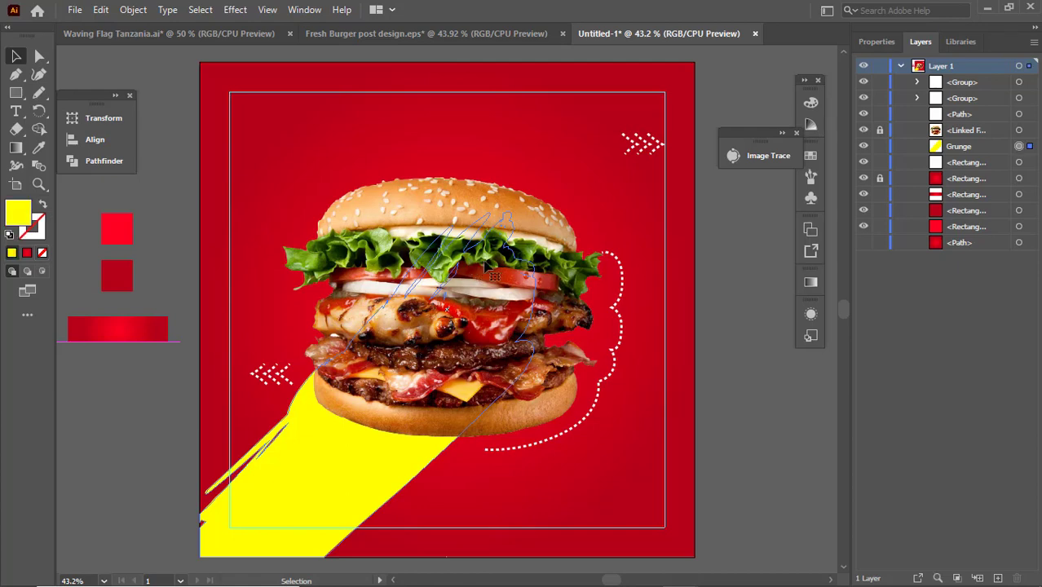
click(541, 225)
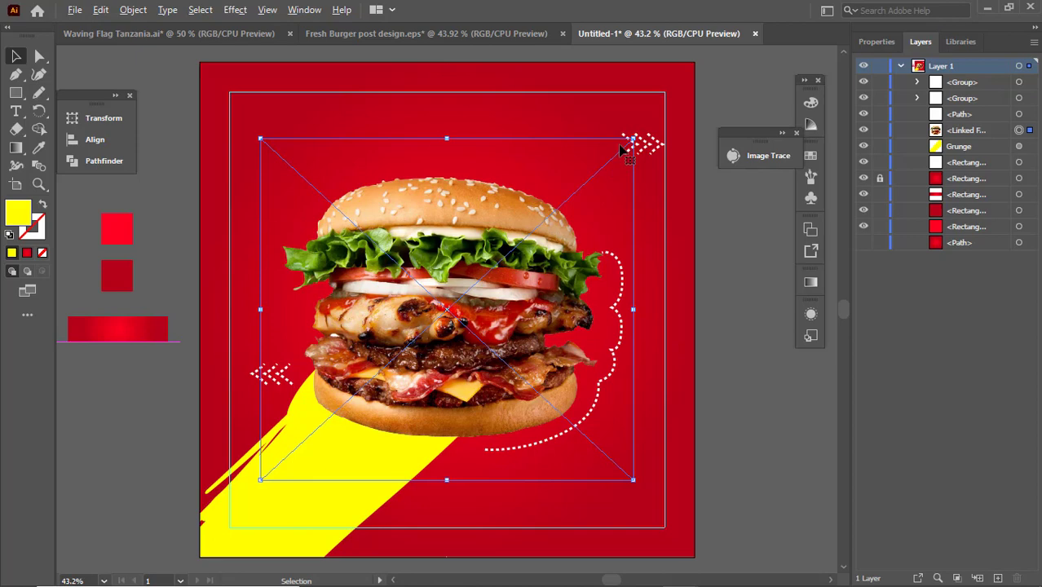
drag(633, 138, 618, 150)
click(102, 142)
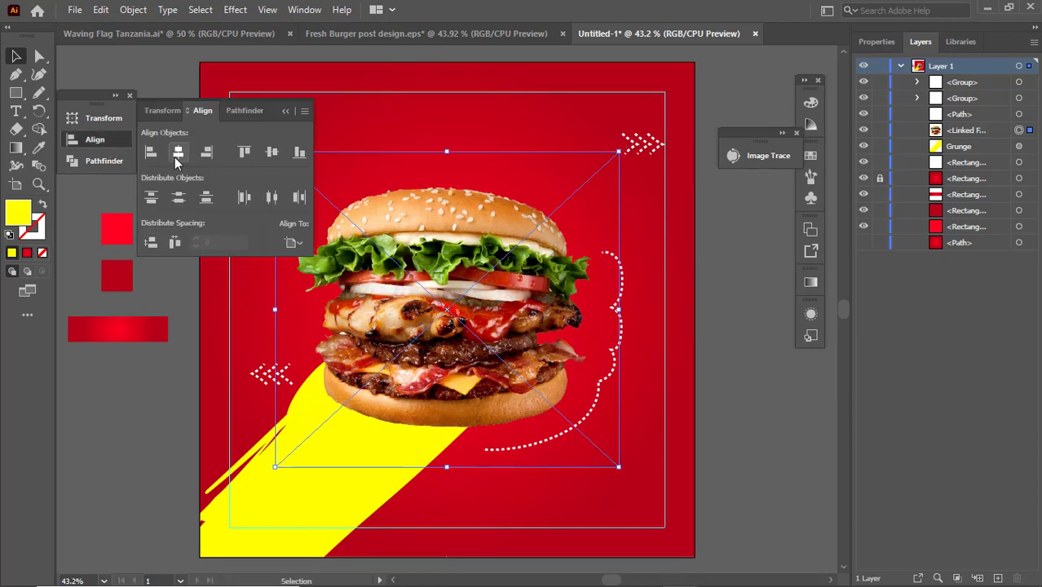
click(753, 388)
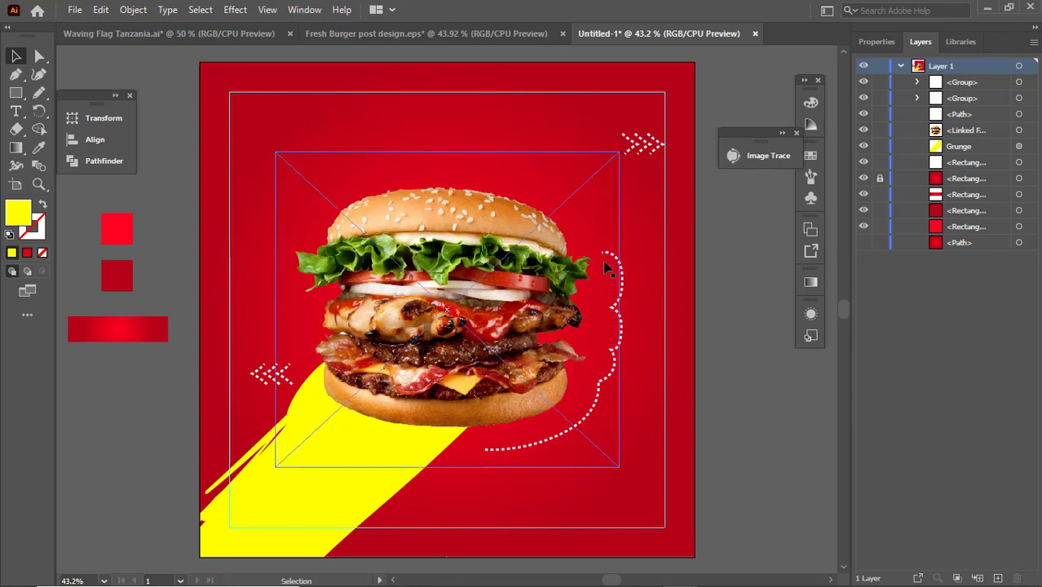
click(879, 132)
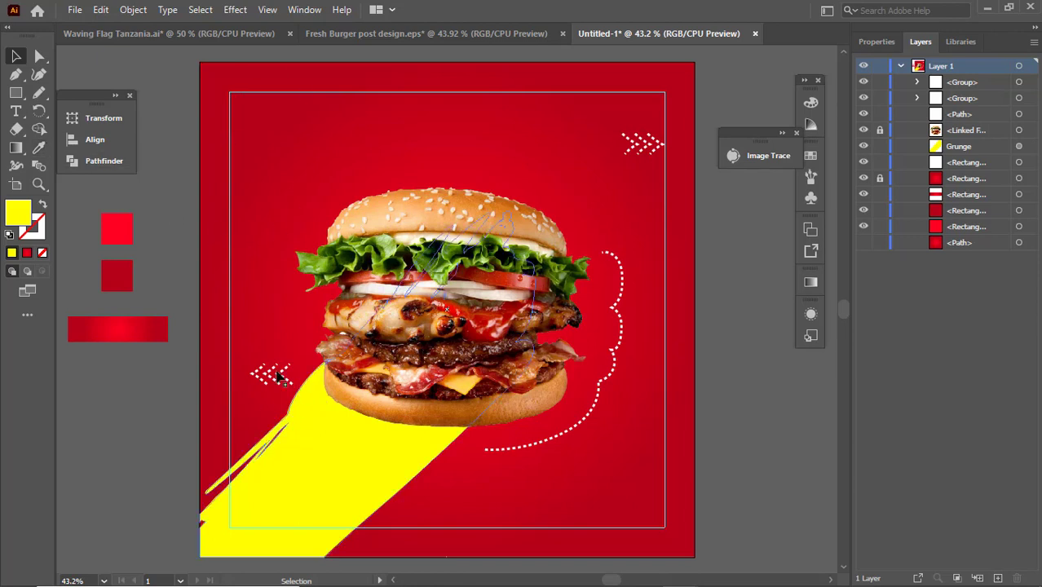
Draw a small pentagon with the Star tool to the left of the burger, filled with the sampled red gradient.
click(15, 92)
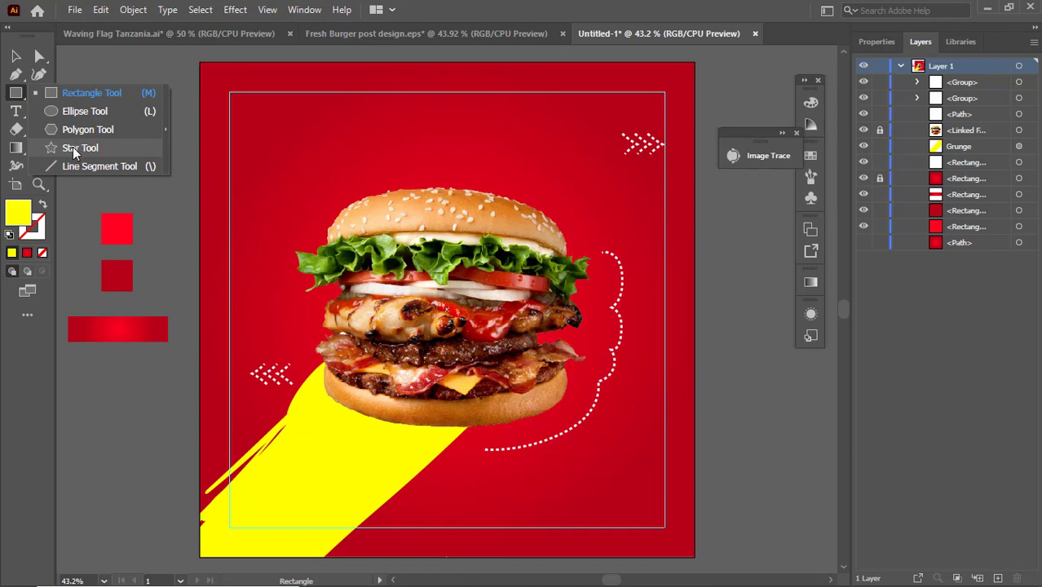
click(73, 147)
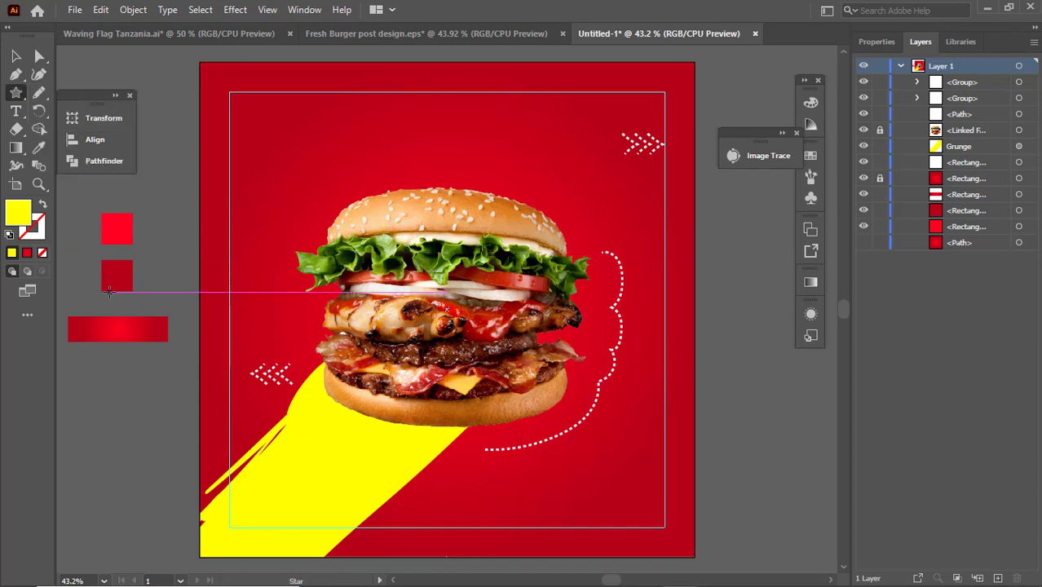
click(39, 148)
click(142, 328)
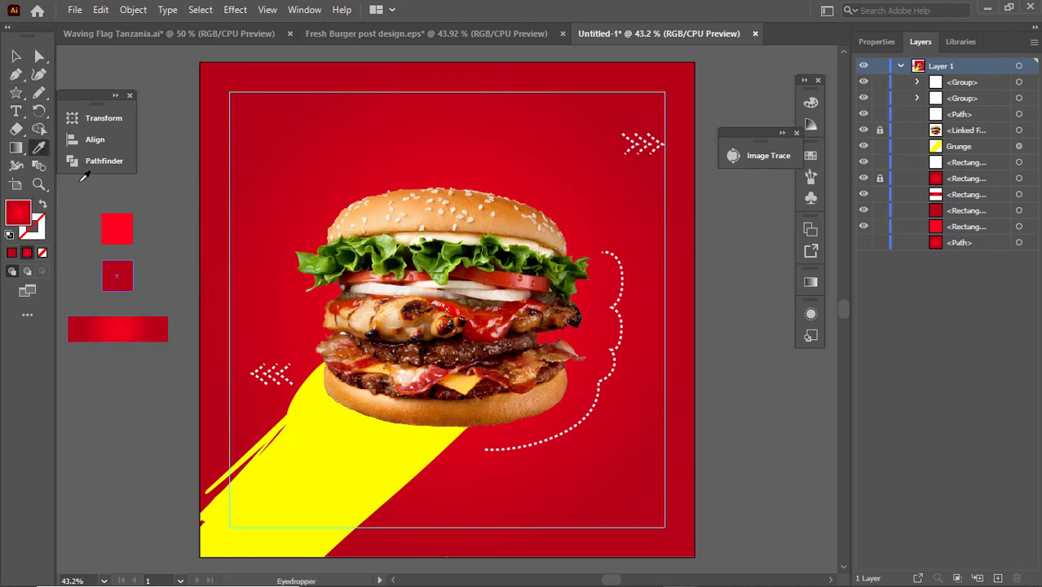
click(15, 56)
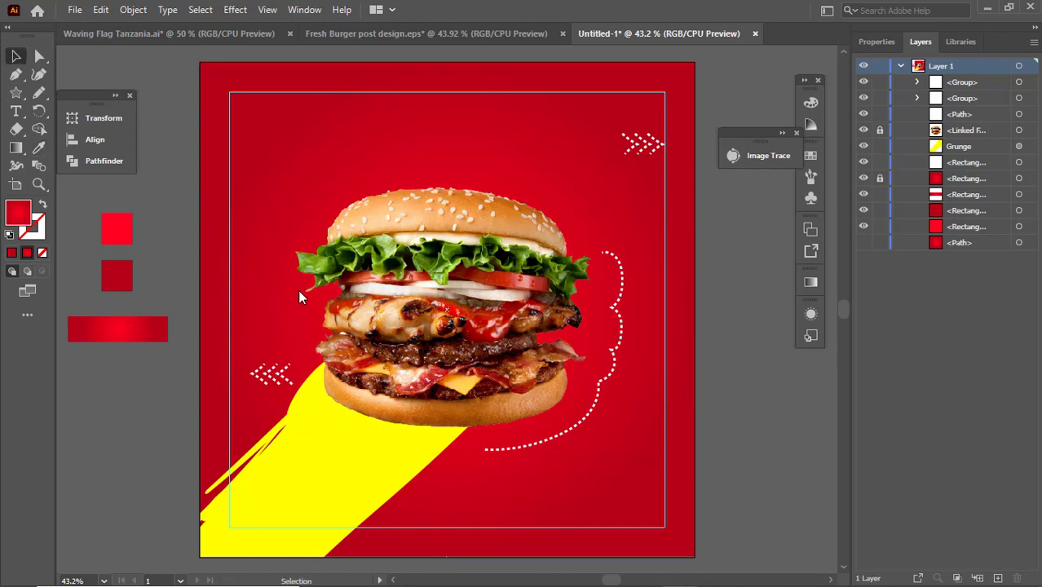
click(15, 92)
mouse_move(253, 260)
mouse_down()
mouse_move(266, 269)
mouse_move(263, 259)
mouse_up()
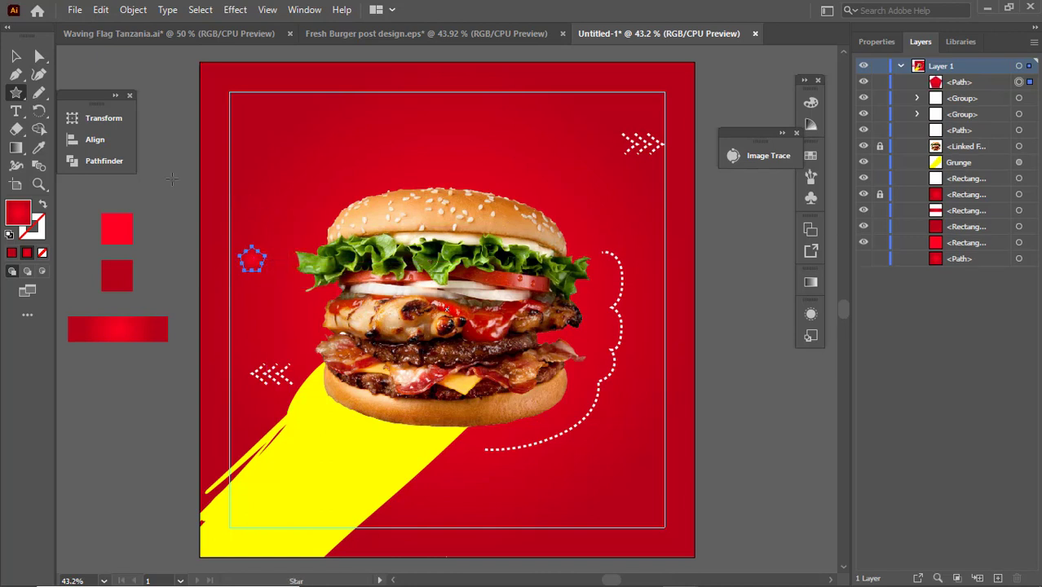
Move the red pentagon to the burger's lower-left edge, above the left chevrons, and enlarge it to slightly overlap the burger.
click(18, 62)
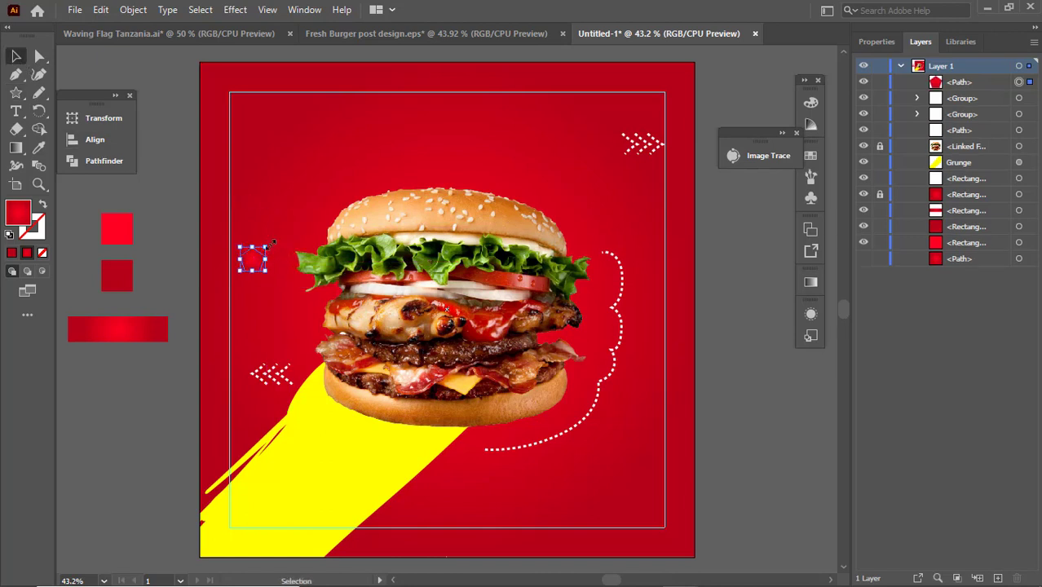
drag(266, 245, 330, 364)
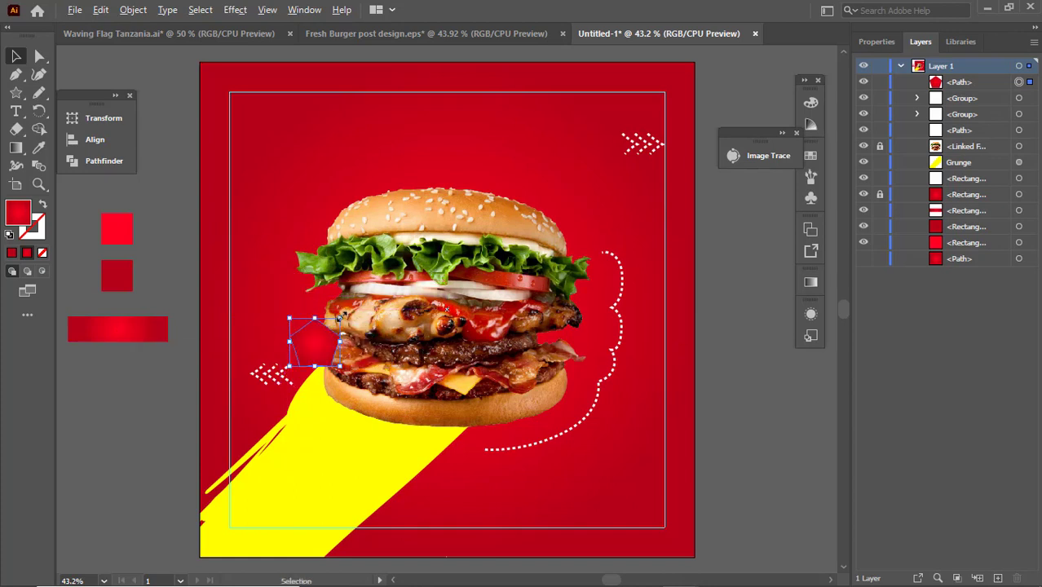
mouse_move(340, 317)
mouse_down()
mouse_move(327, 313)
mouse_move(342, 317)
mouse_up()
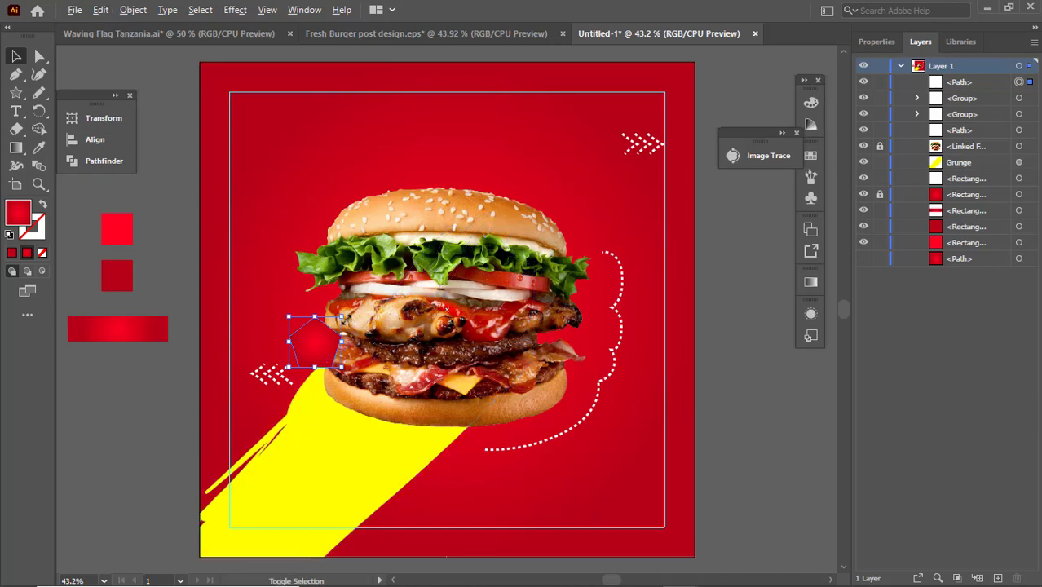
drag(343, 317, 348, 313)
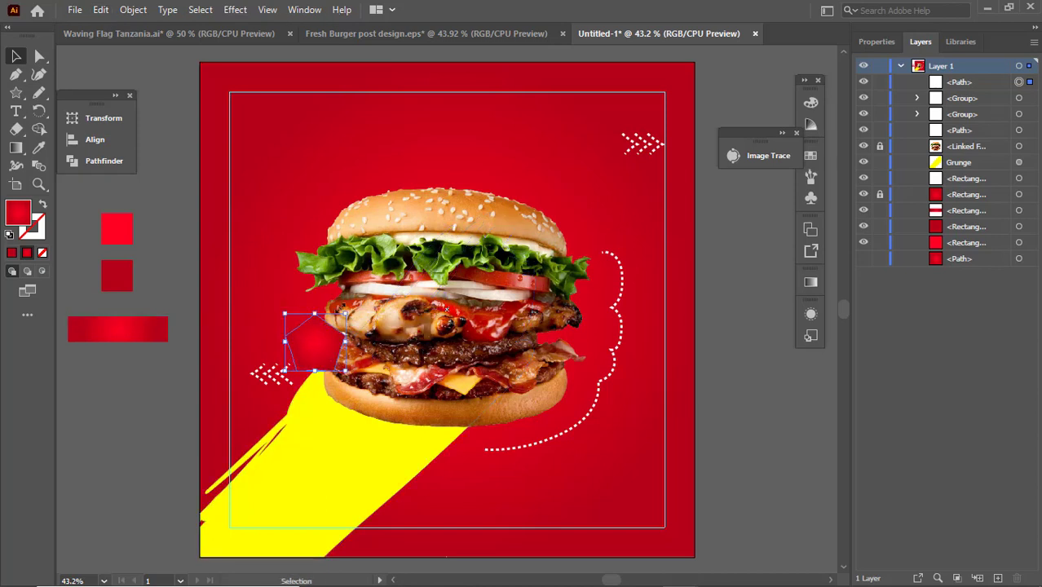
Copy the red pentagon, paste the duplicate directly in front and scale it down slightly around its centre.
click(102, 10)
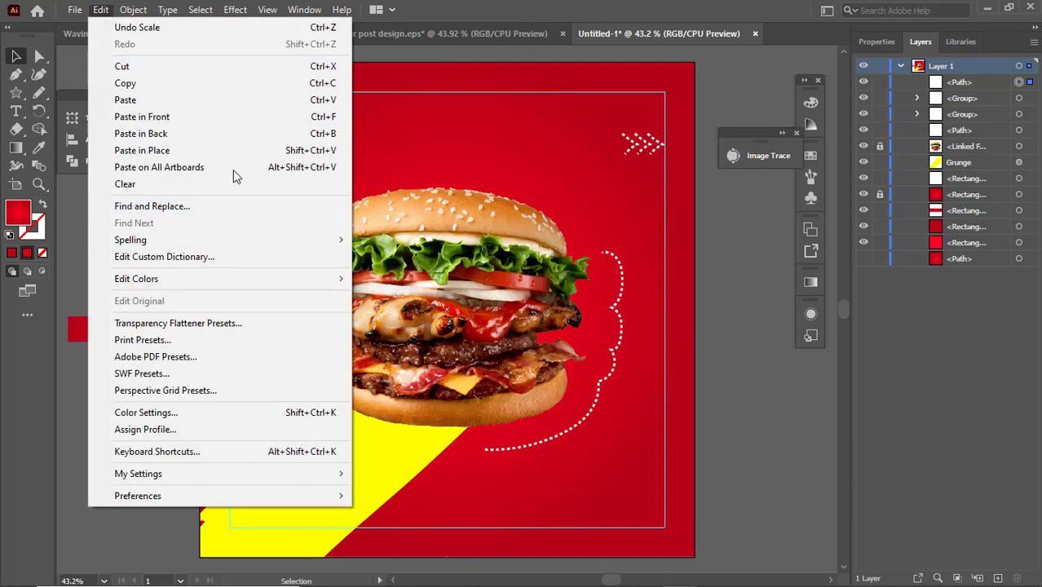
click(205, 91)
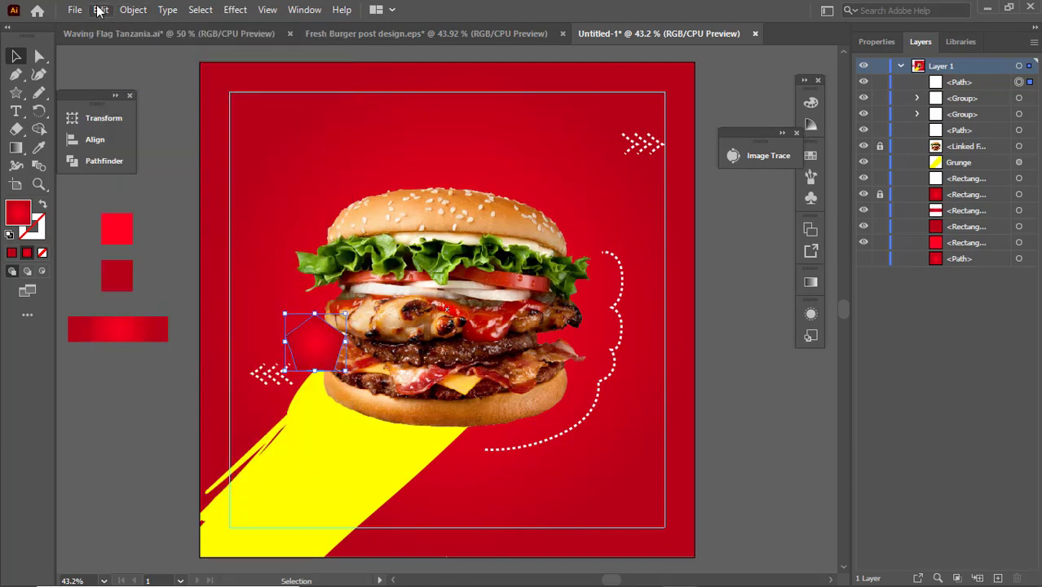
click(101, 9)
click(183, 119)
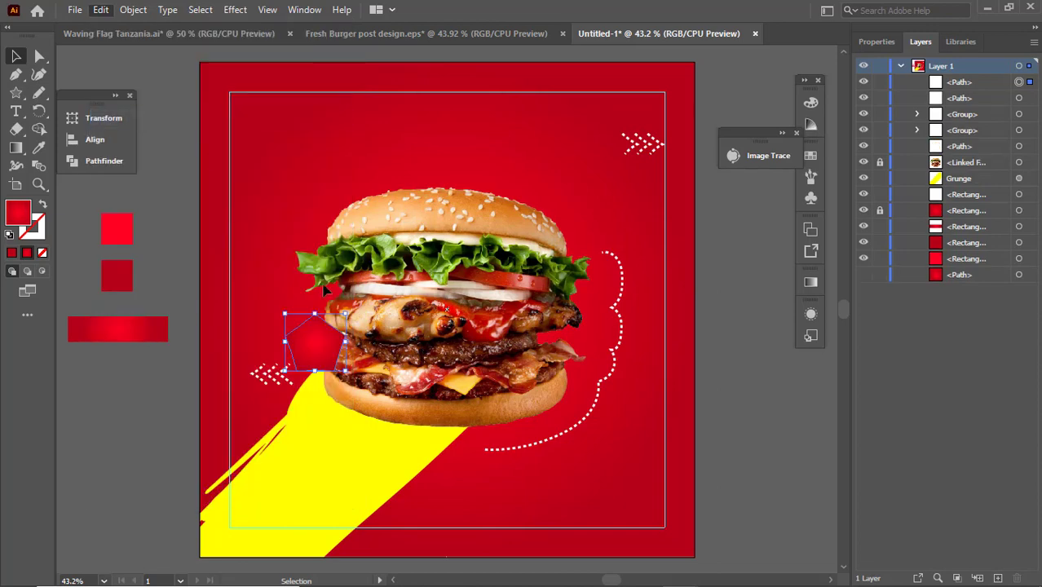
drag(346, 312, 341, 315)
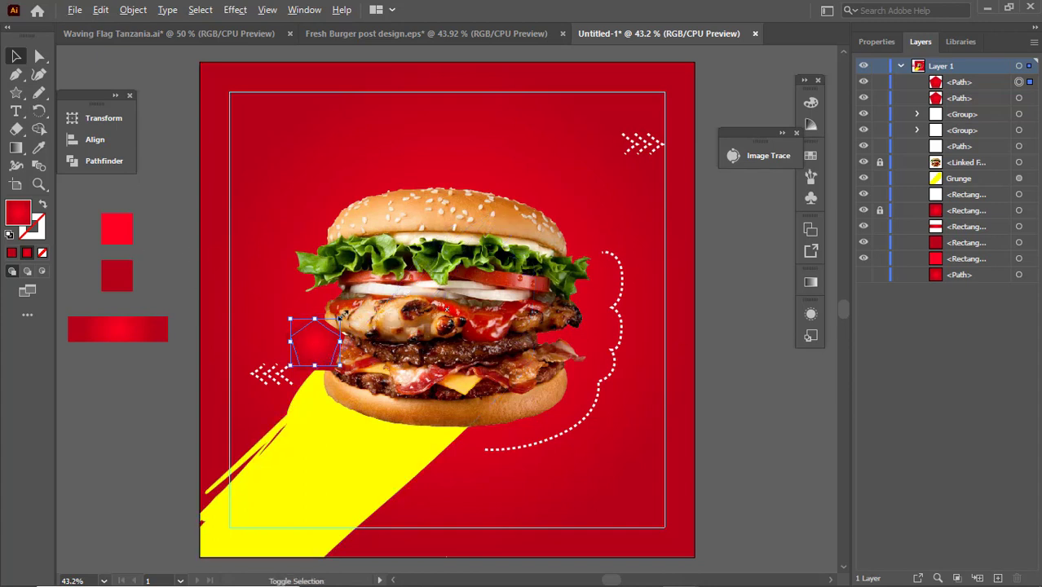
drag(339, 317, 341, 316)
Fill the smaller front pentagon with white (FFFFFF) and show its corner points for direct selection.
click(11, 253)
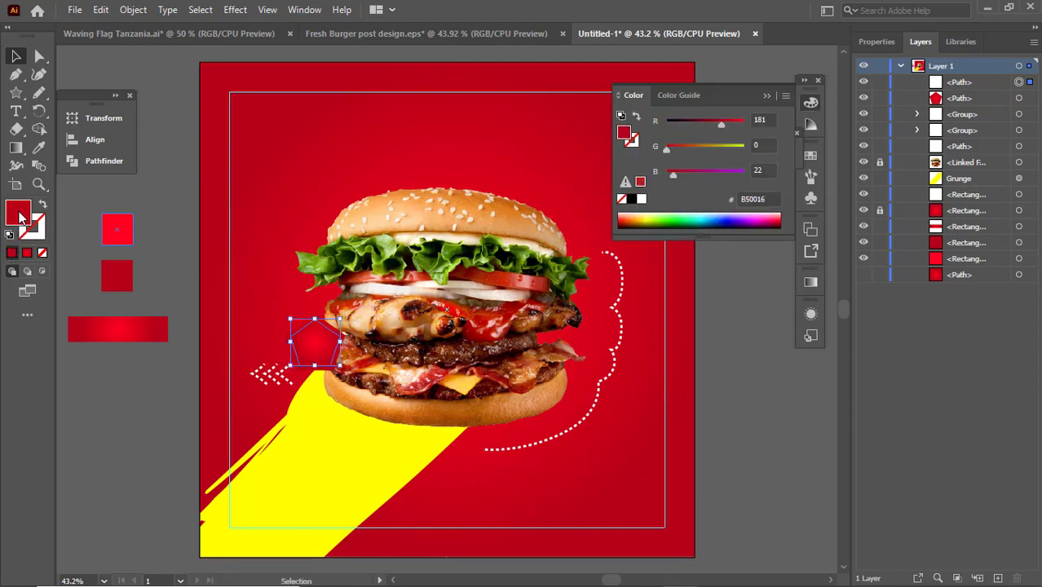
click(640, 199)
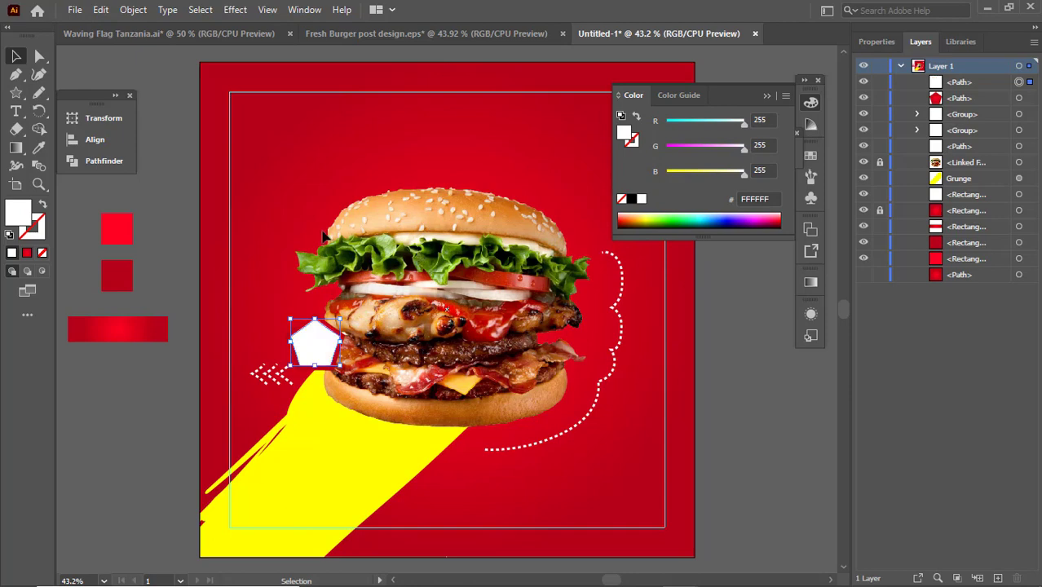
key(a)
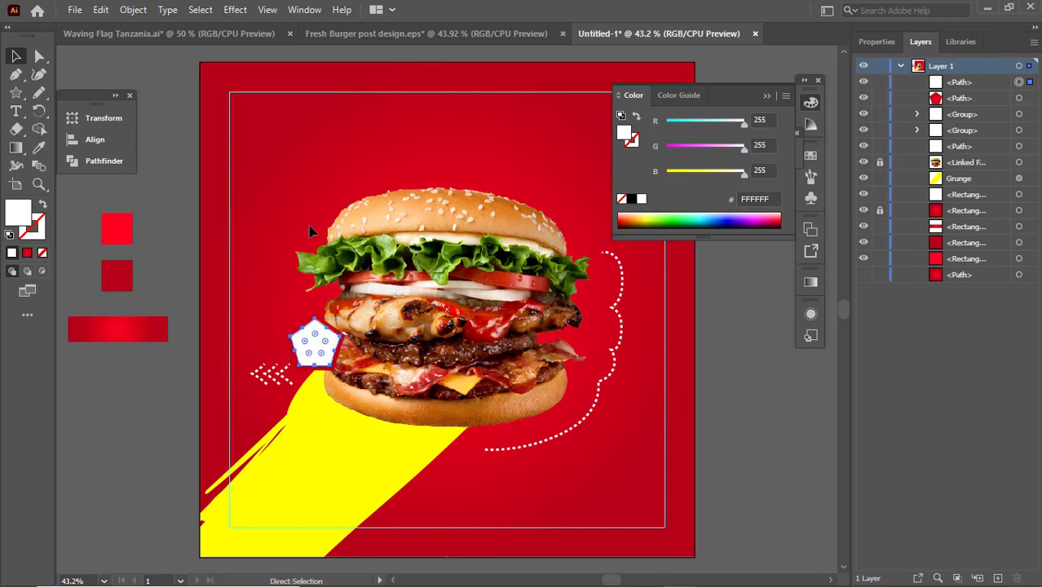
Undo the white fill on the smaller front pentagon and fill the larger pentagon behind it with white (FFFFFF).
key(ctrl+z)
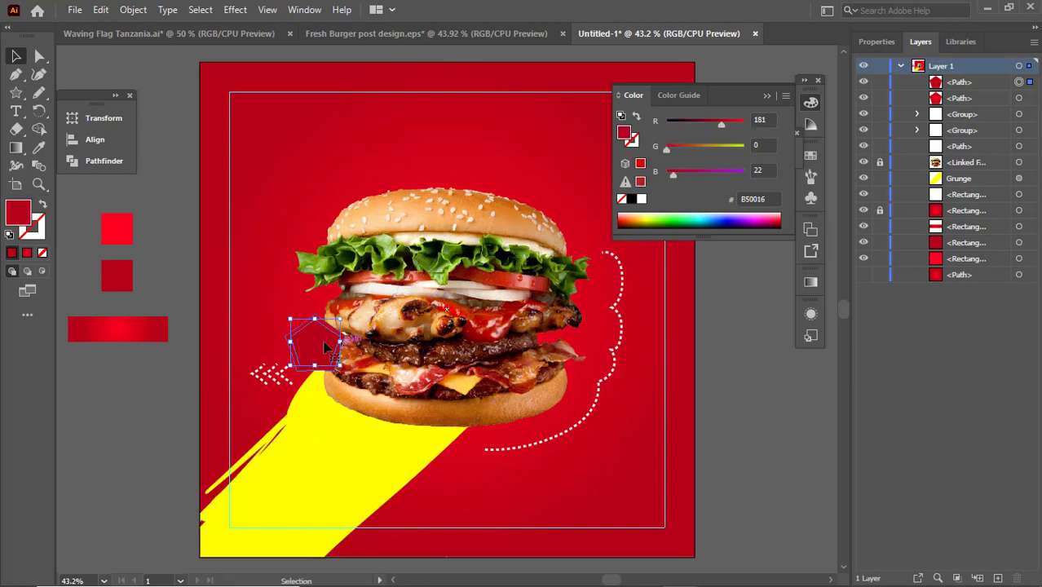
key(v)
click(810, 155)
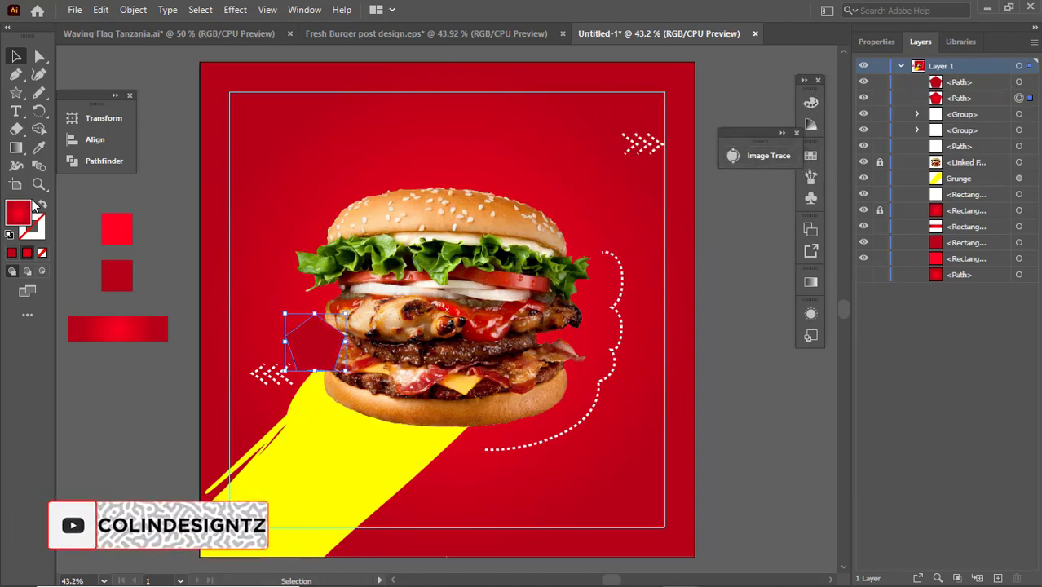
click(11, 253)
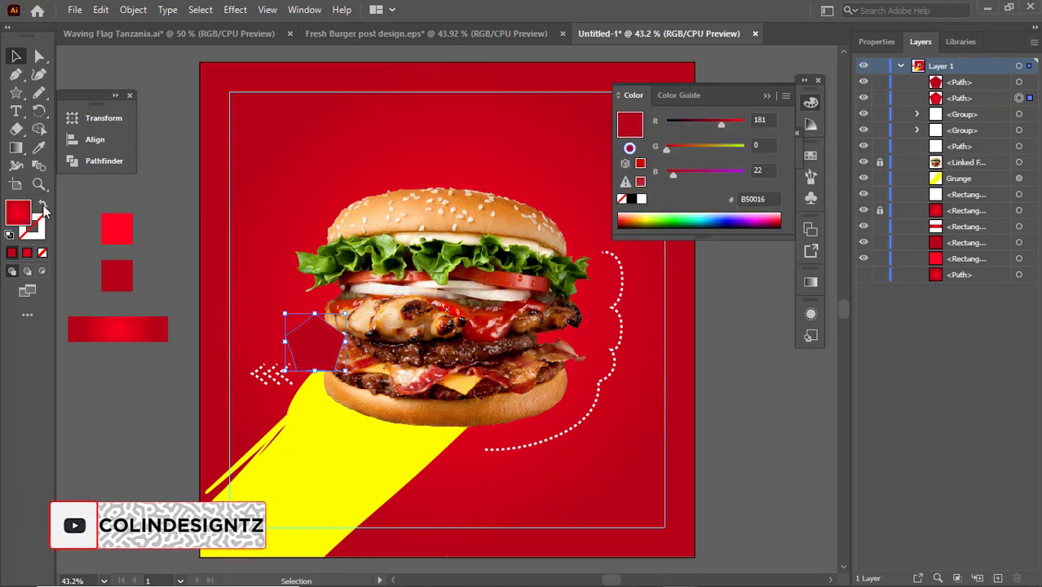
click(641, 199)
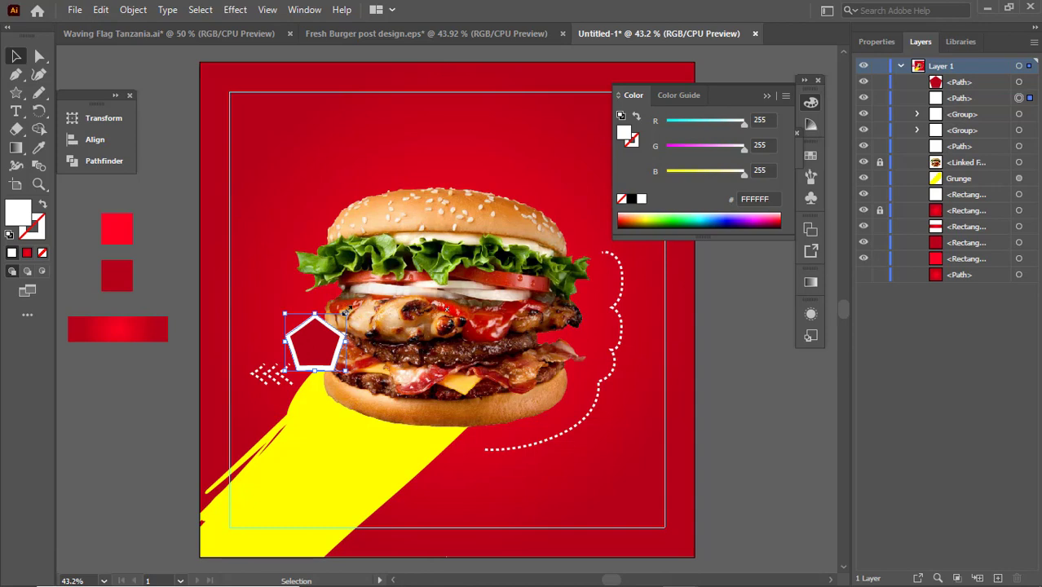
Enlarge the inner red pentagon slightly to make the white border around it thinner.
drag(344, 312, 349, 311)
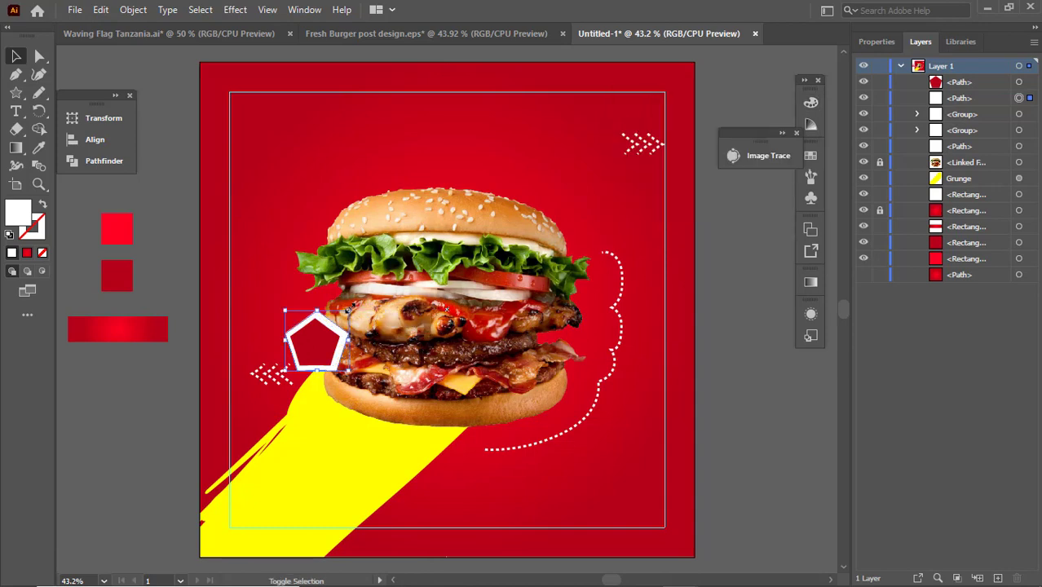
key(ctrl+z)
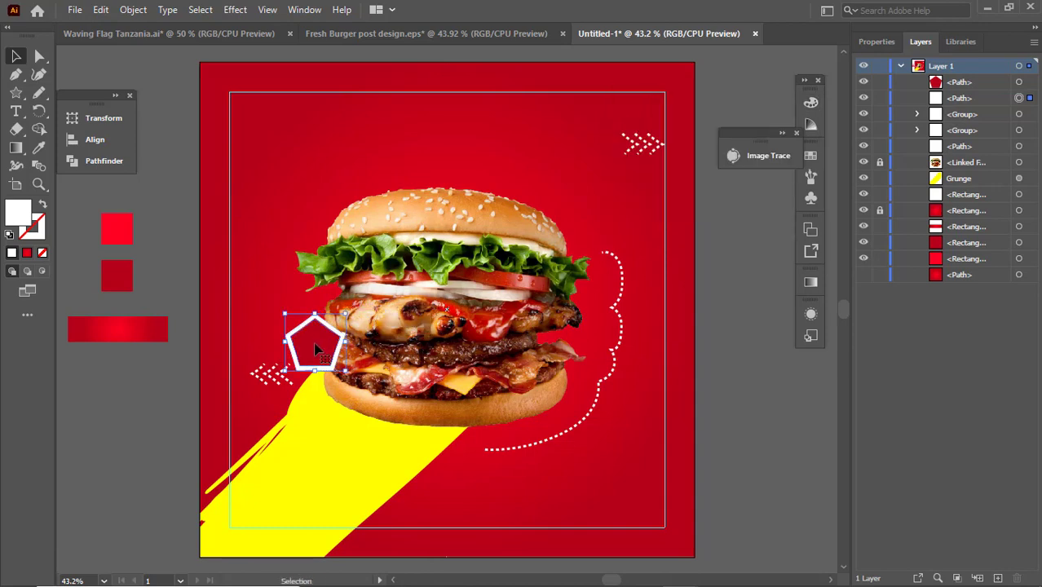
click(318, 349)
drag(345, 313, 347, 313)
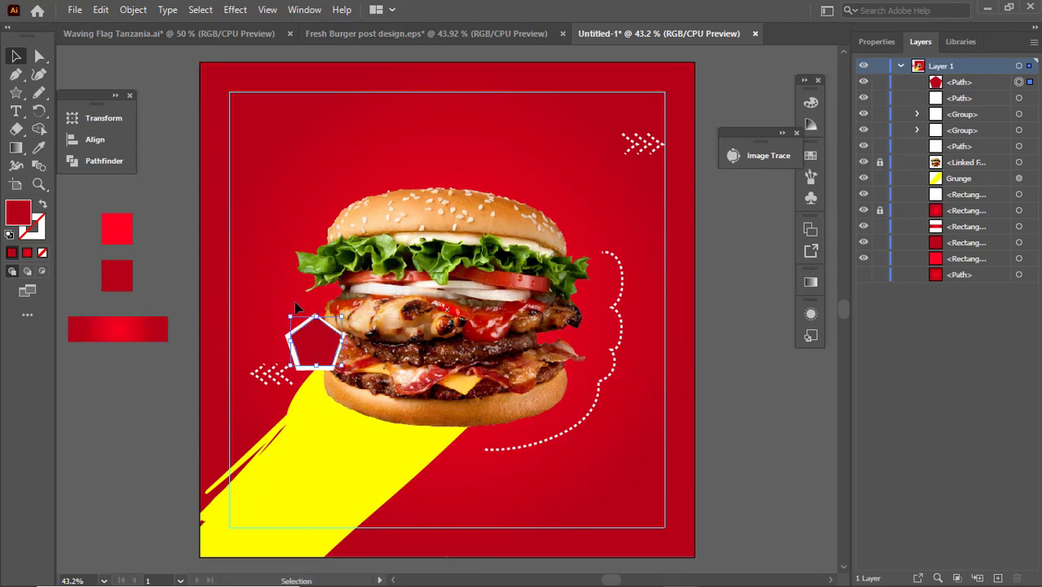
Align the red and white pentagons on their centres and deselect them.
shift+click(316, 369)
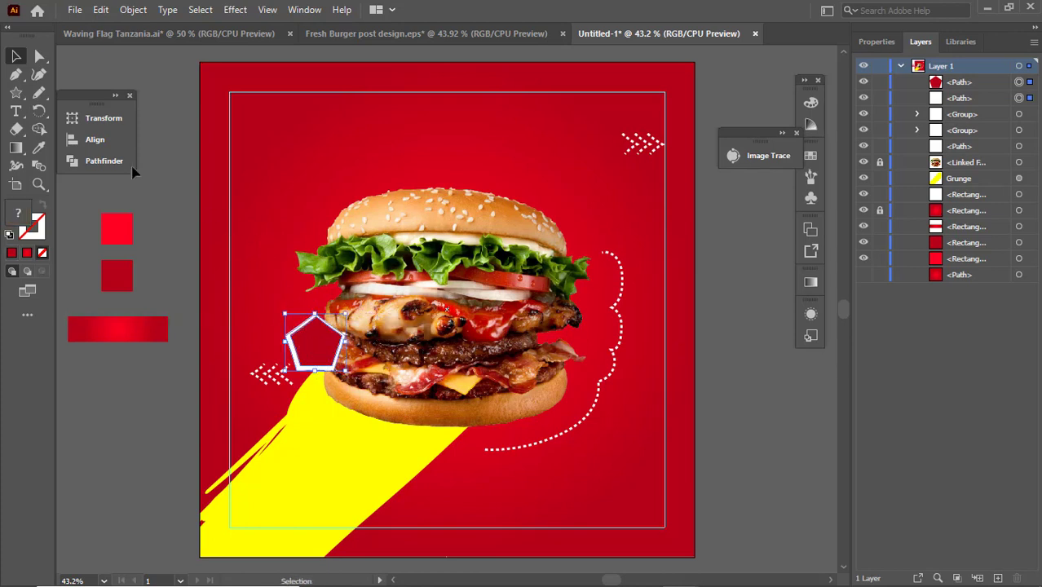
click(98, 140)
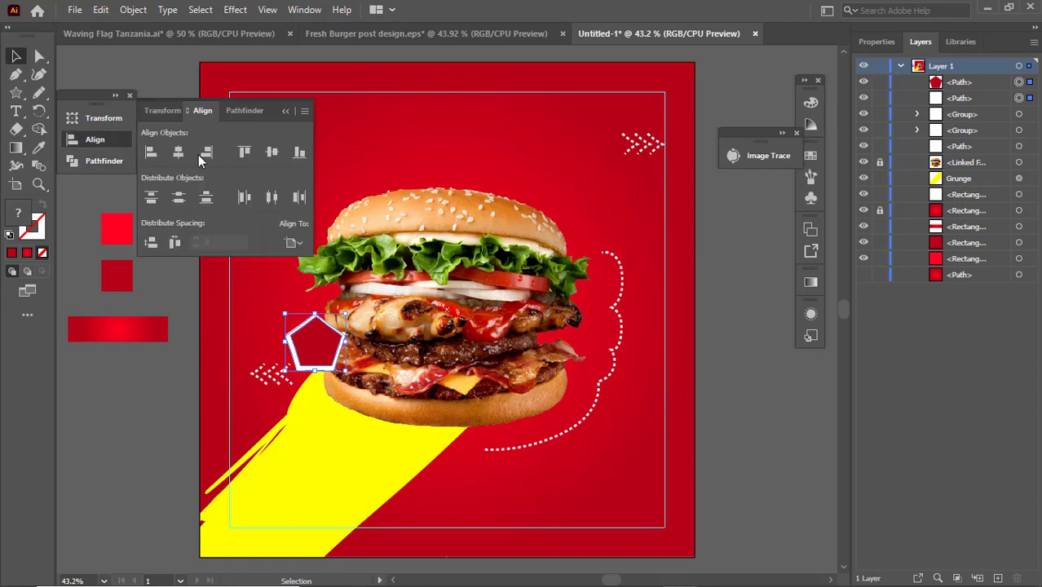
click(273, 152)
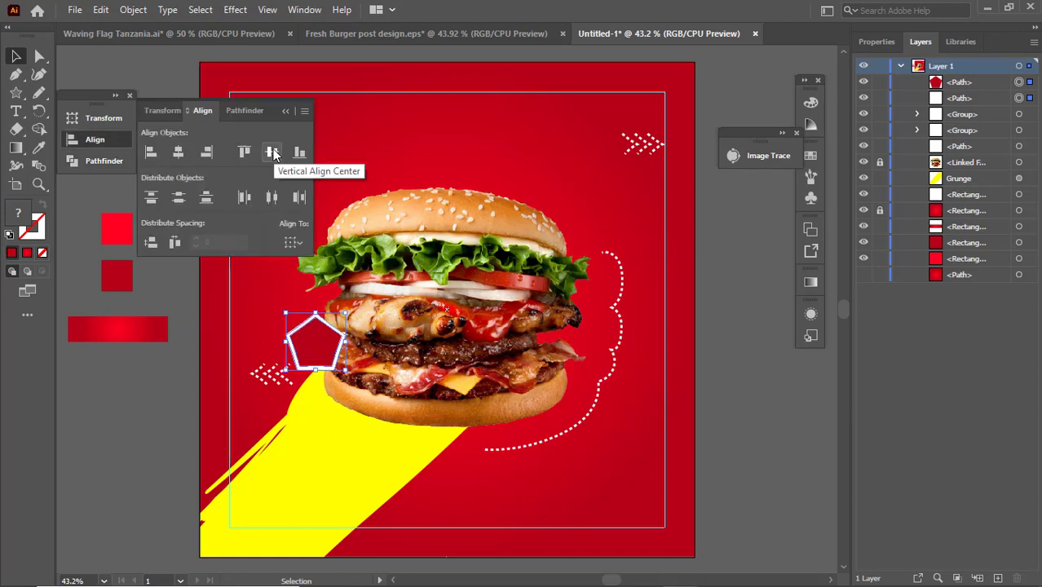
click(148, 404)
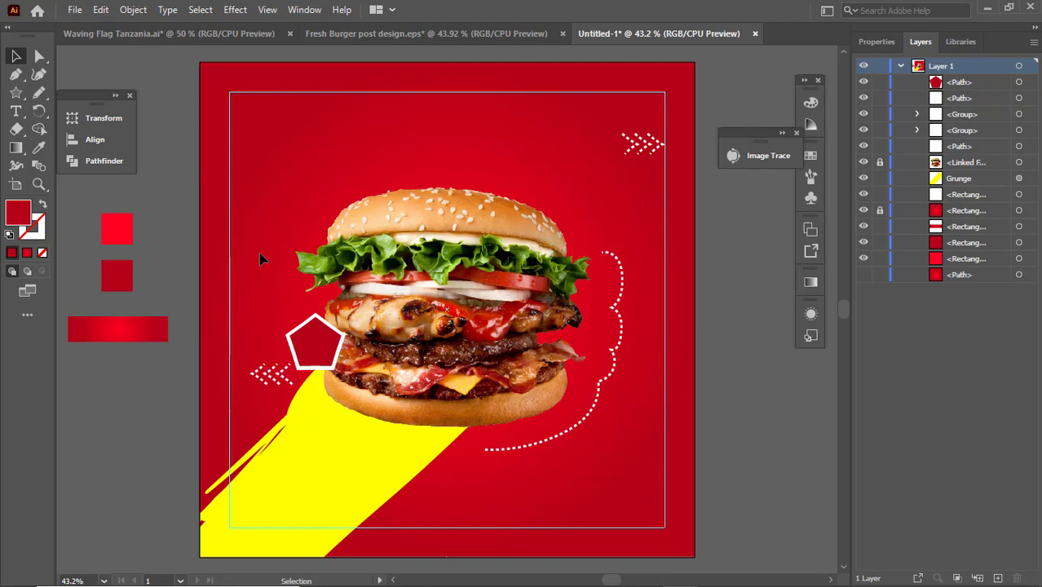
Place a point text object above the burger's upper-left side and set its font to Poppins Medium.
key(t)
click(307, 159)
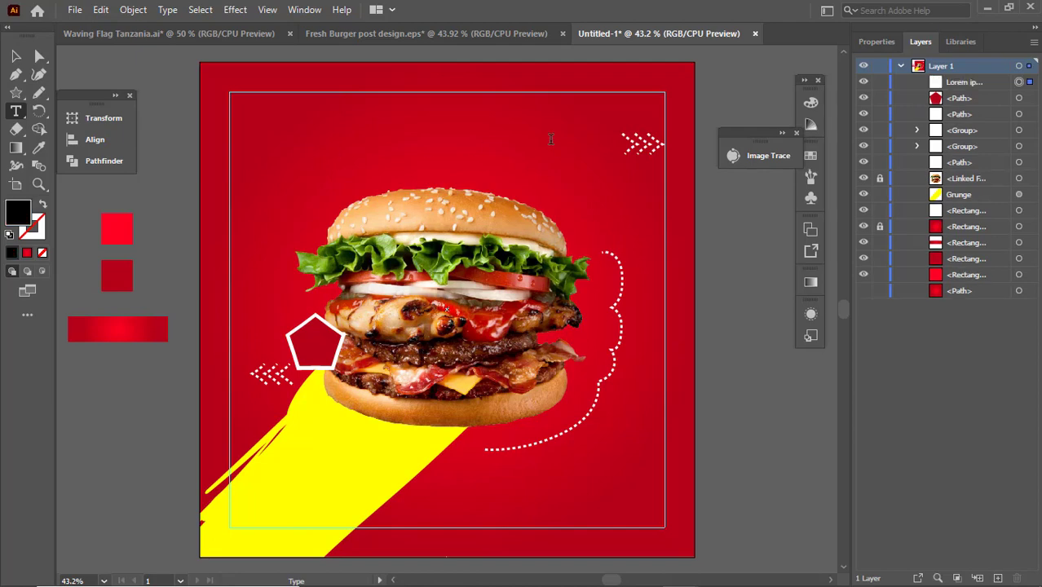
click(873, 48)
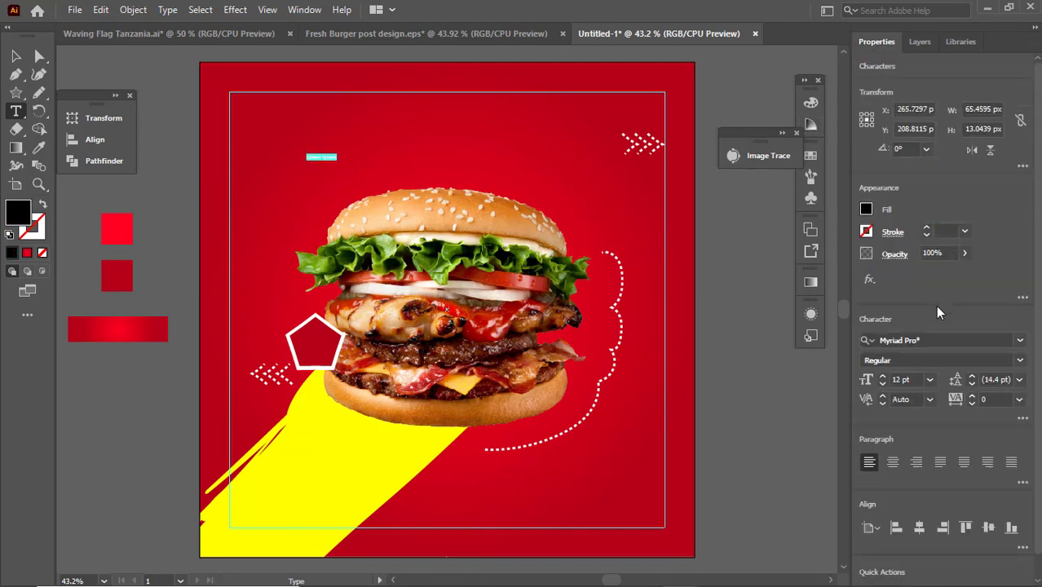
click(924, 340)
text(p)
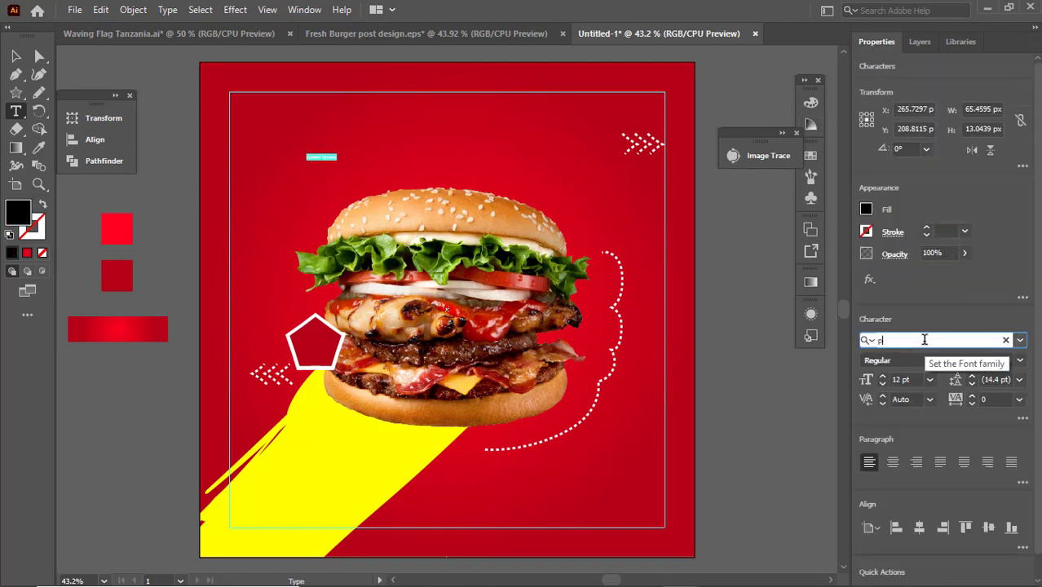
text(oppin)
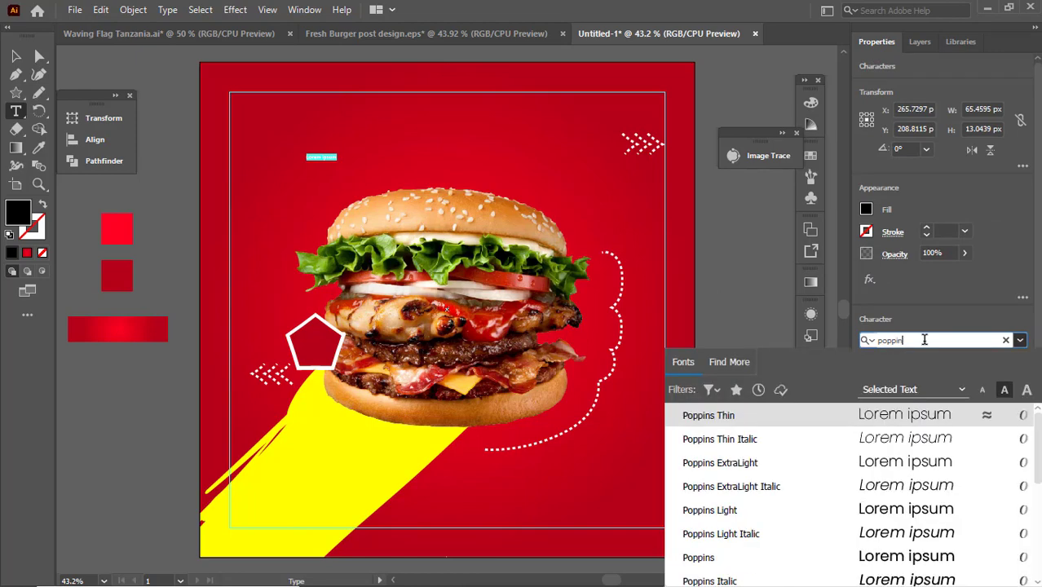
scroll(1039, 465, down, 5)
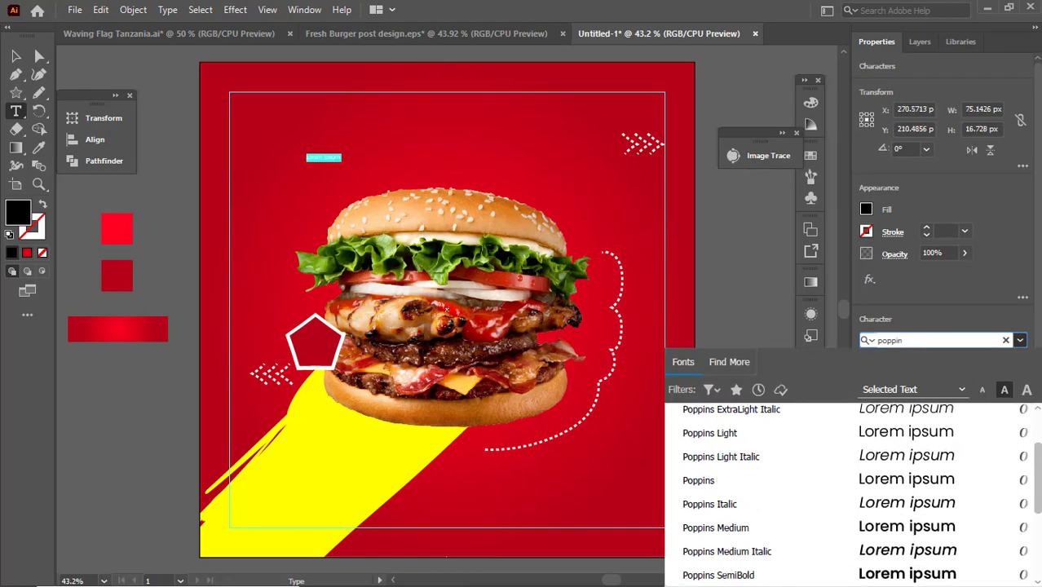
drag(1038, 506, 1038, 507)
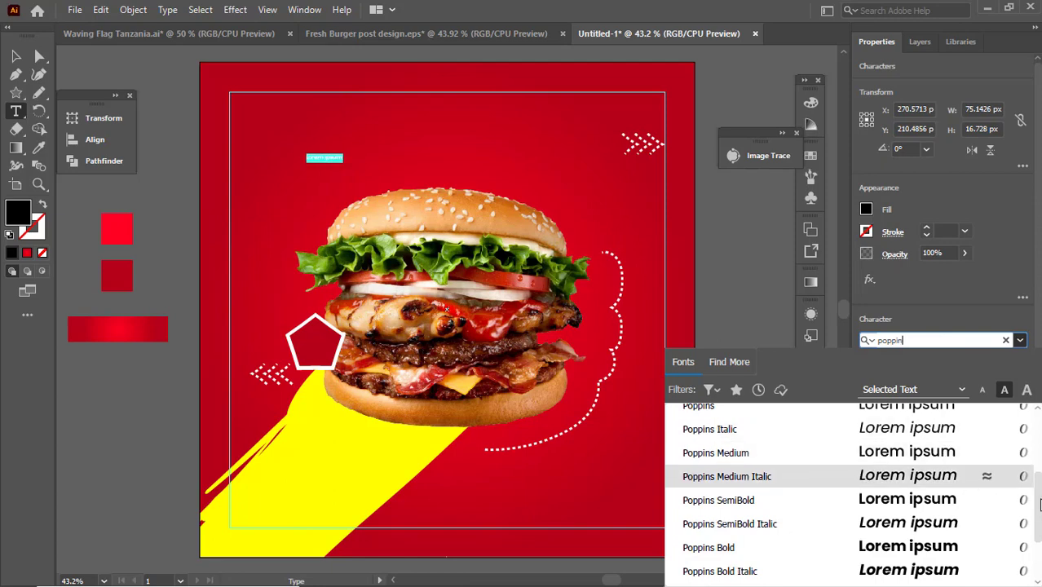
click(948, 461)
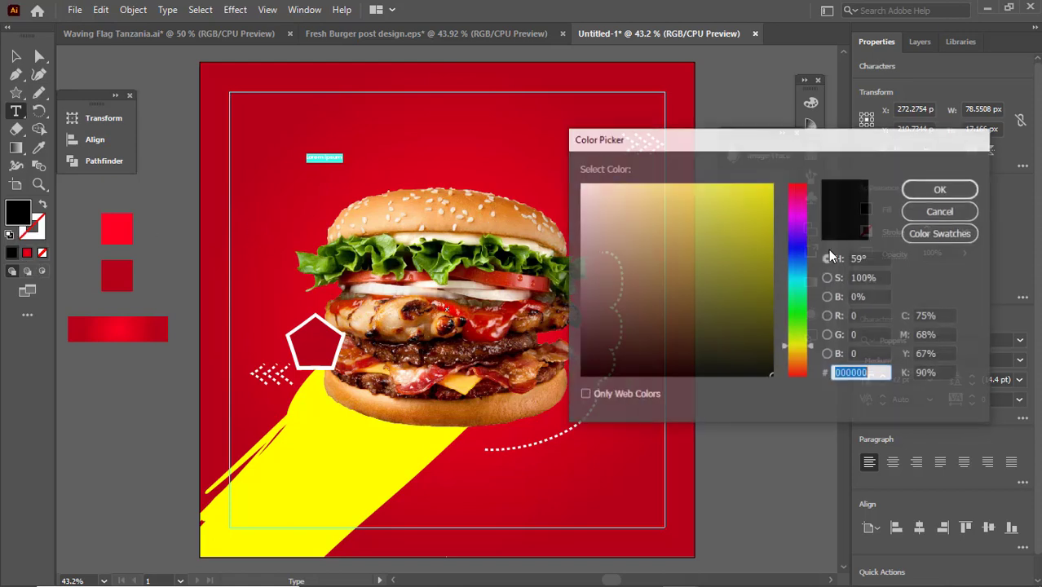
Set the placeholder text's fill to white (FFFFFF) and its font size to 24 pt.
click(588, 203)
drag(588, 203, 579, 184)
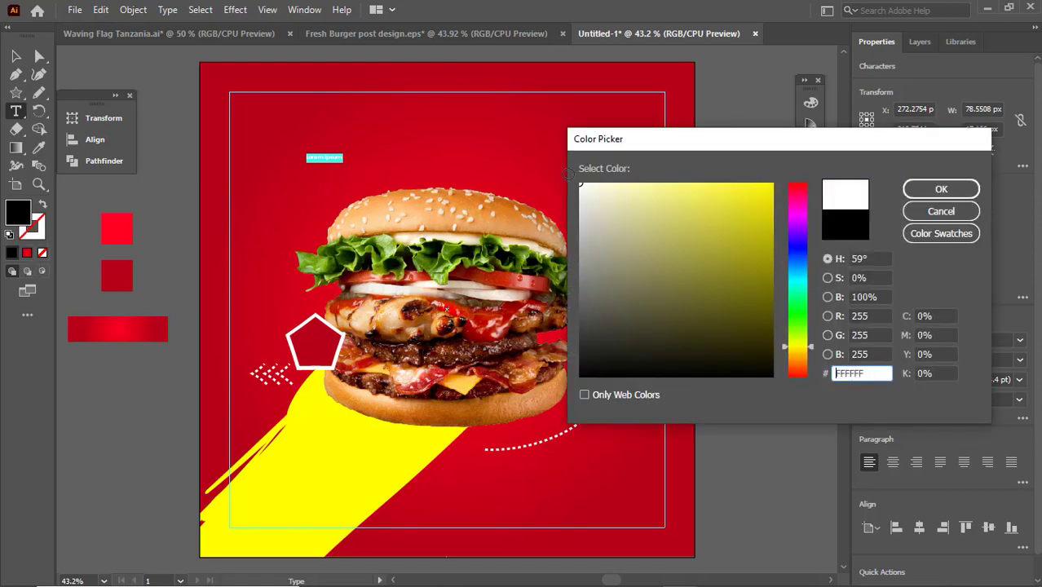
click(941, 188)
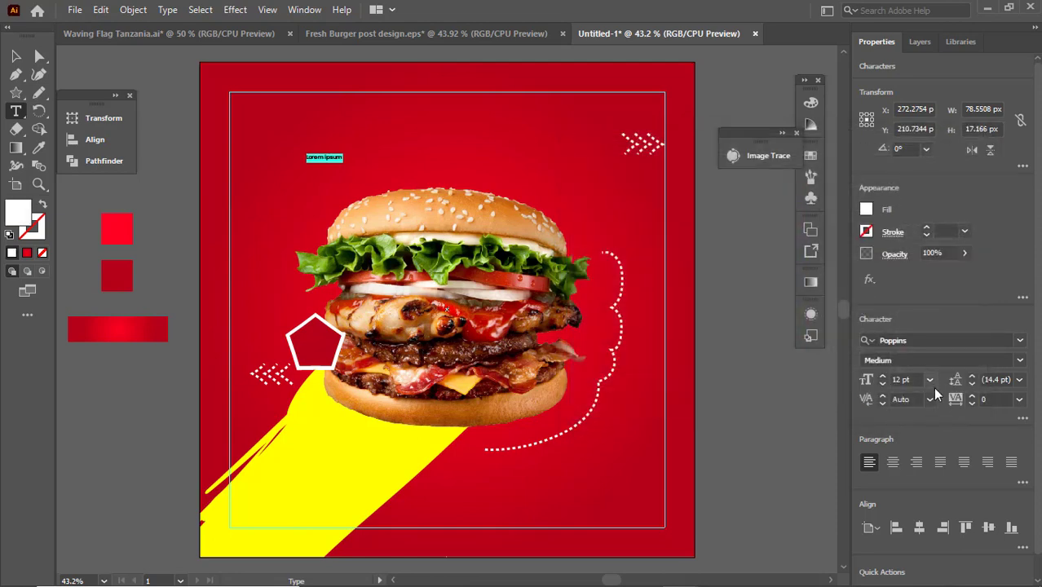
click(930, 382)
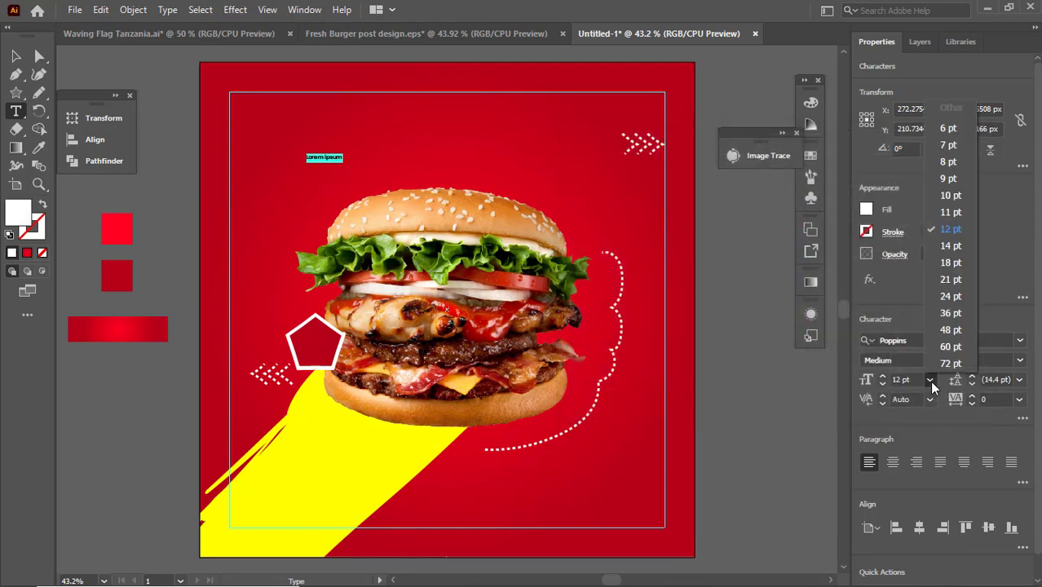
click(950, 298)
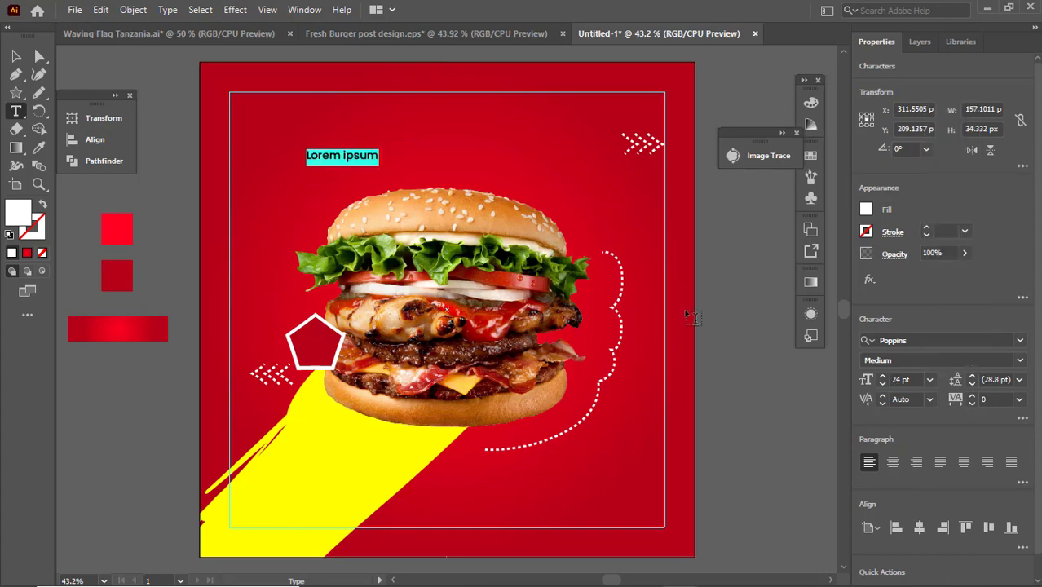
Replace the placeholder text with PRICE and select it as an object.
text(P)
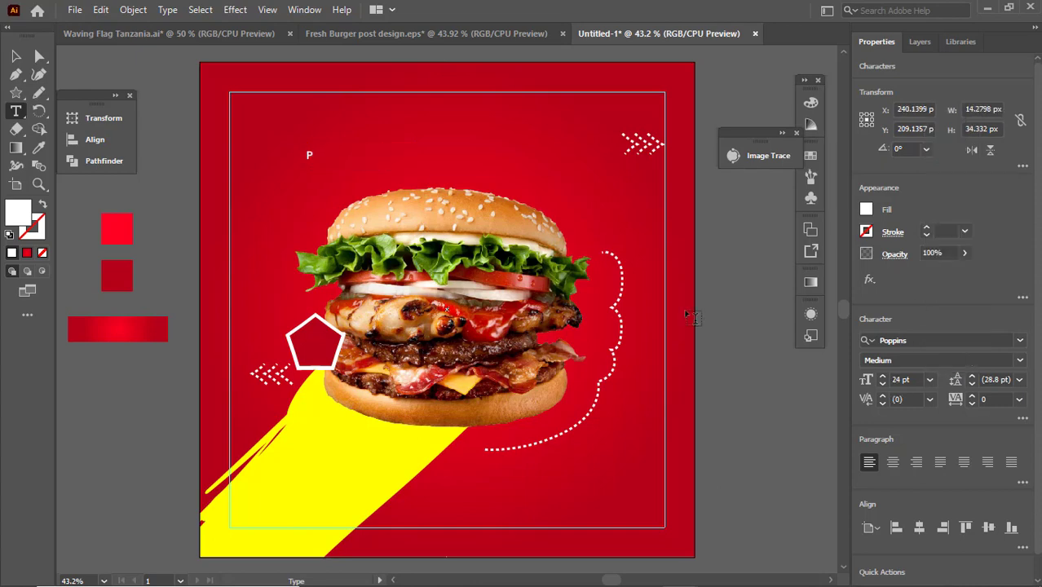
text(RICE)
click(15, 55)
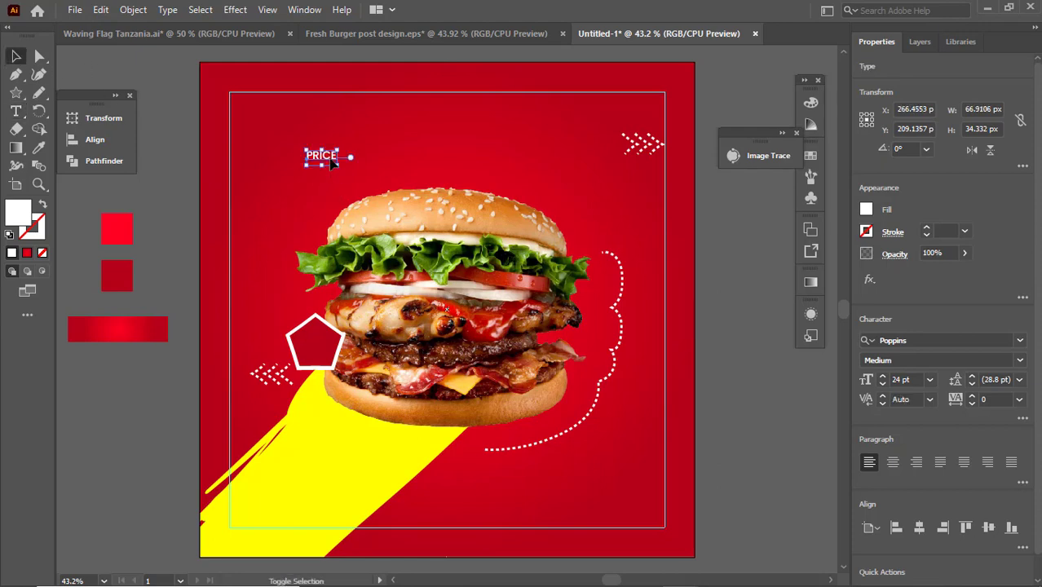
Duplicate the PRICE text directly below the original and change the copy to read 5$.
key(ctrl+c)
drag(331, 158, 335, 179)
double_click(328, 176)
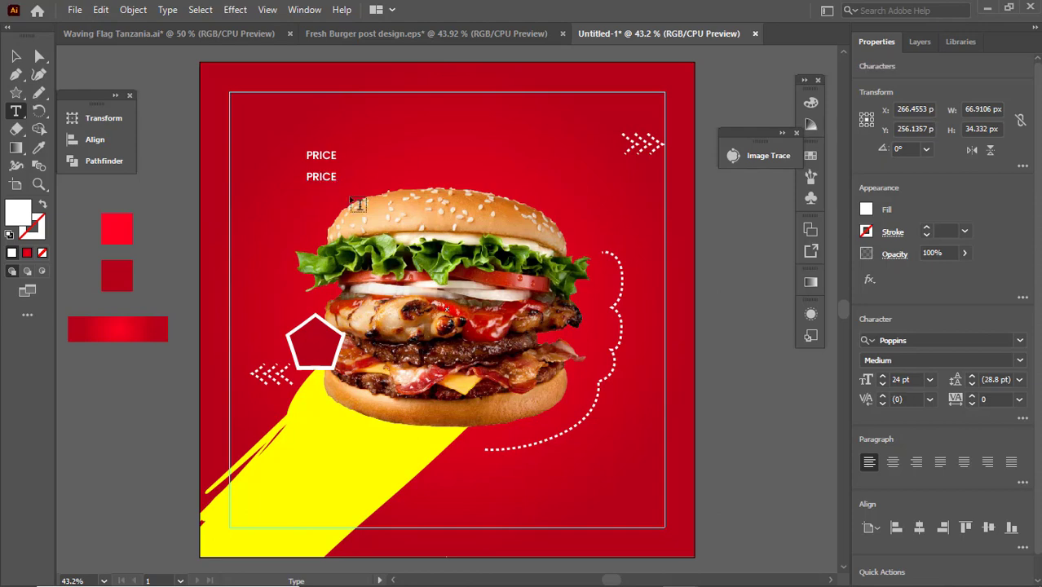
key(ctrl+a)
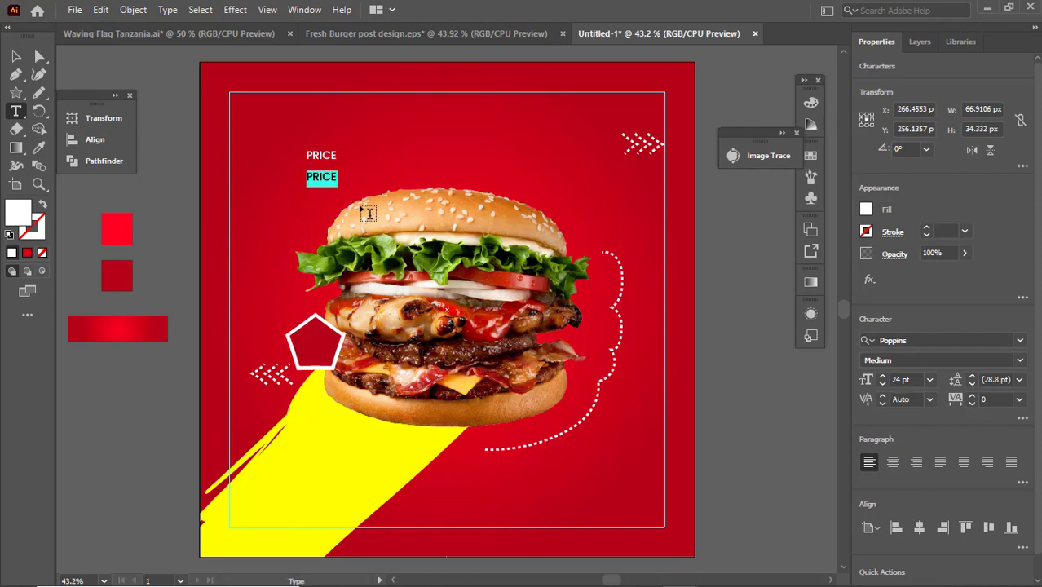
text(5$)
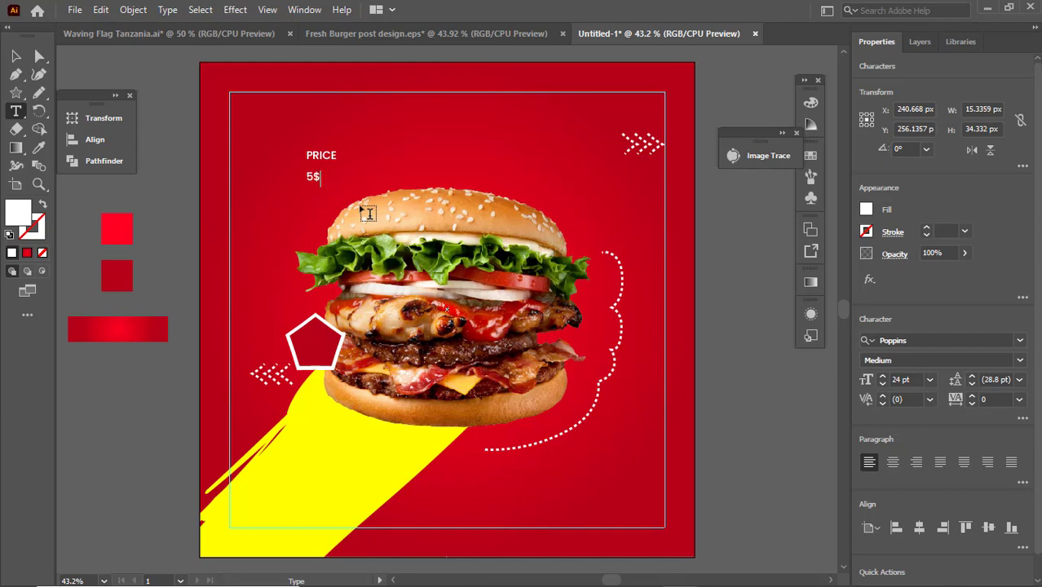
Set the 5$ text to Poppins Bold at 36 pt.
key(ctrl+a)
click(1018, 360)
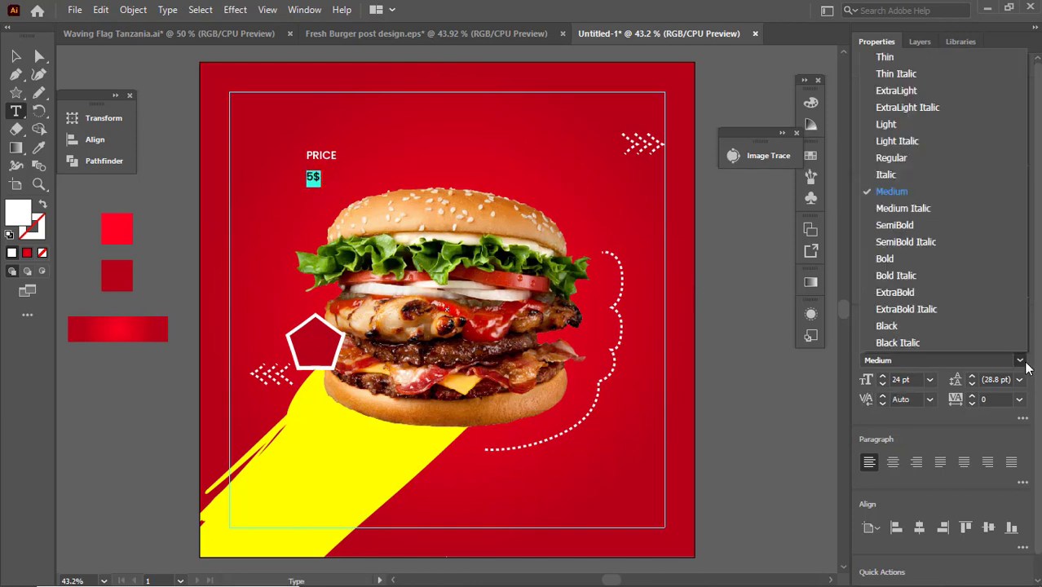
click(940, 260)
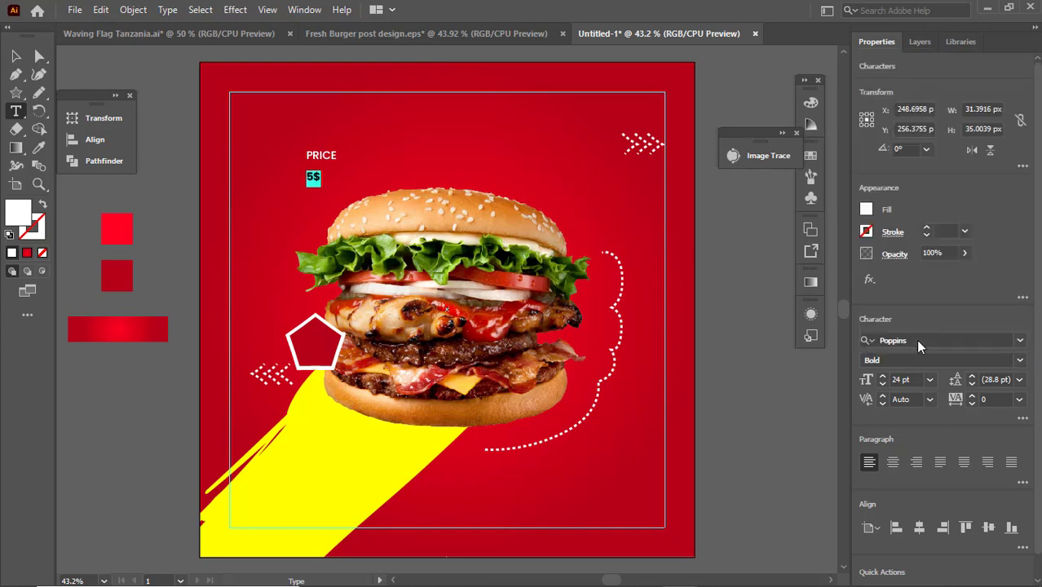
click(929, 379)
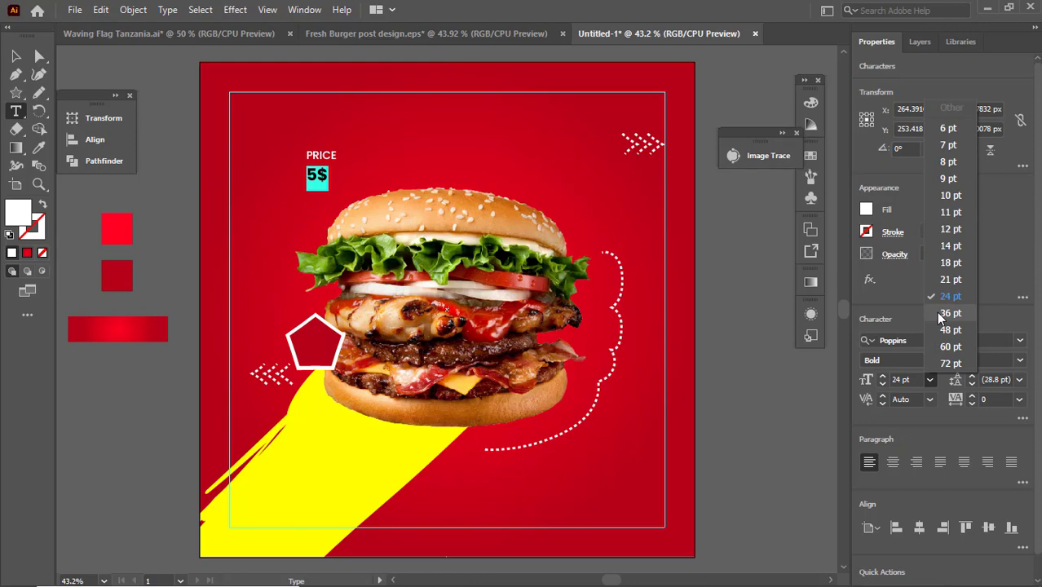
click(942, 315)
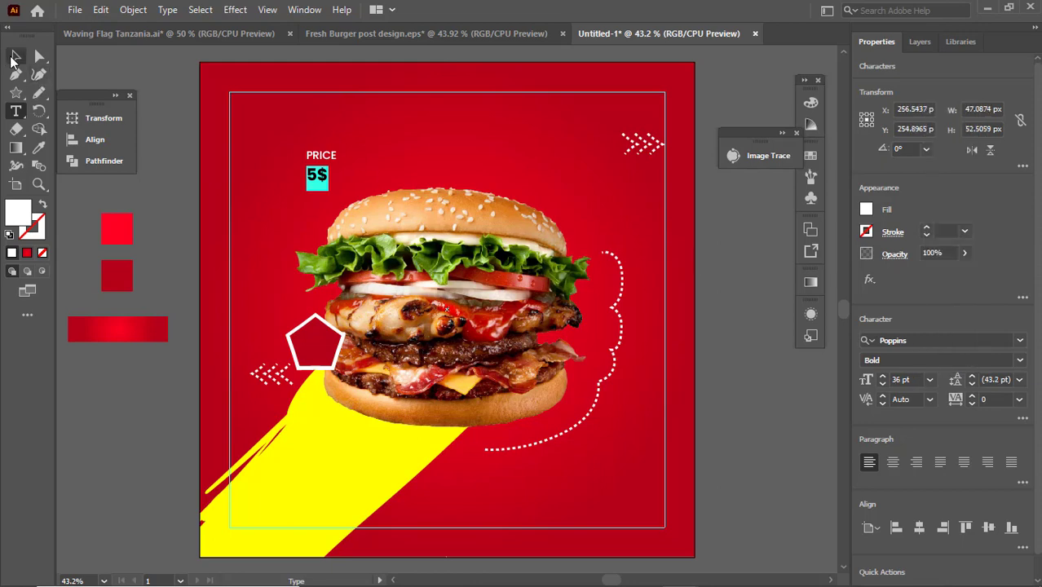
Select the PRICE and 5$ texts together and align their horizontal centres.
click(15, 55)
drag(296, 140, 342, 204)
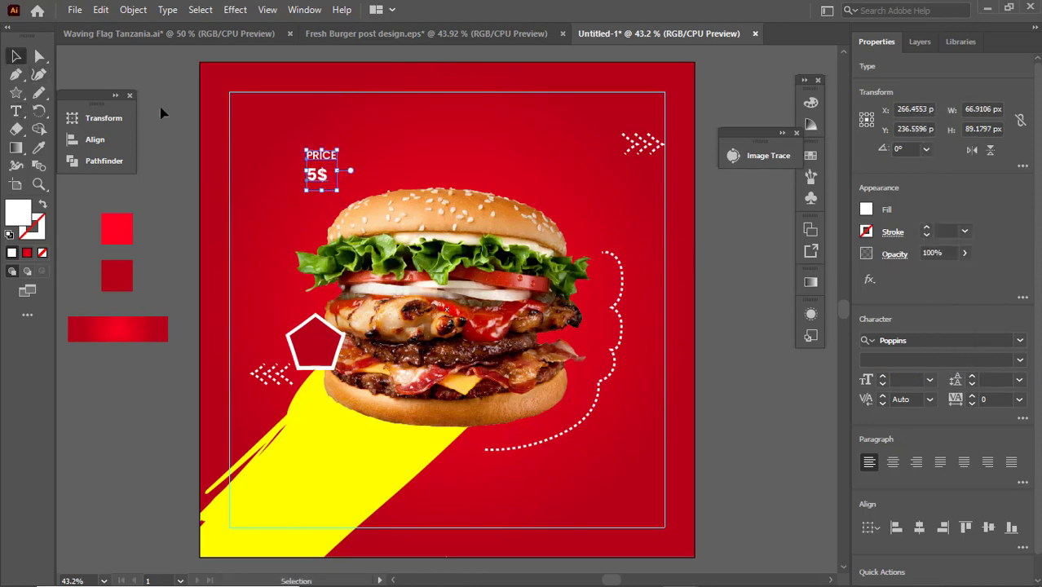
click(109, 140)
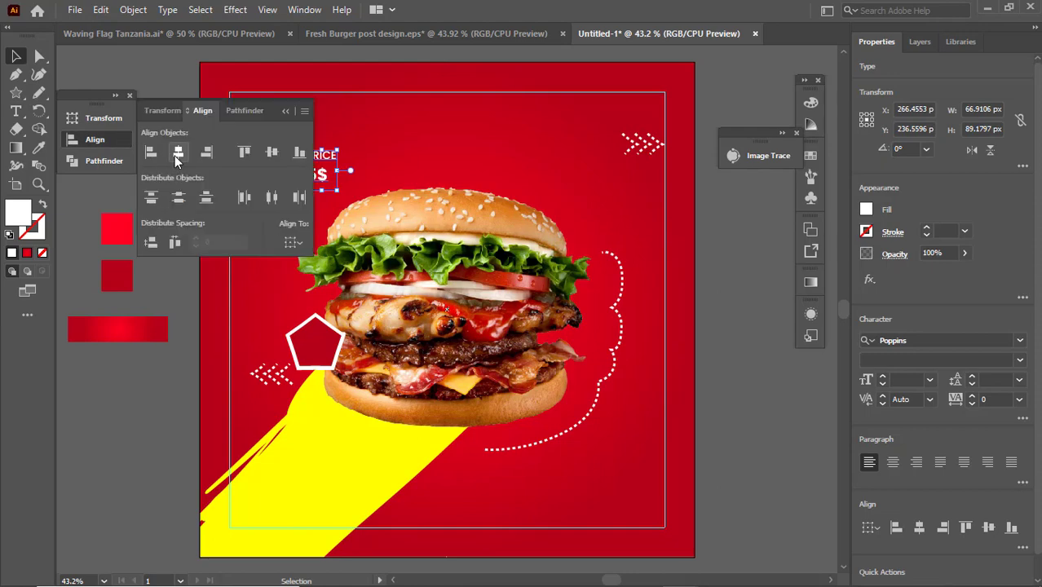
click(175, 155)
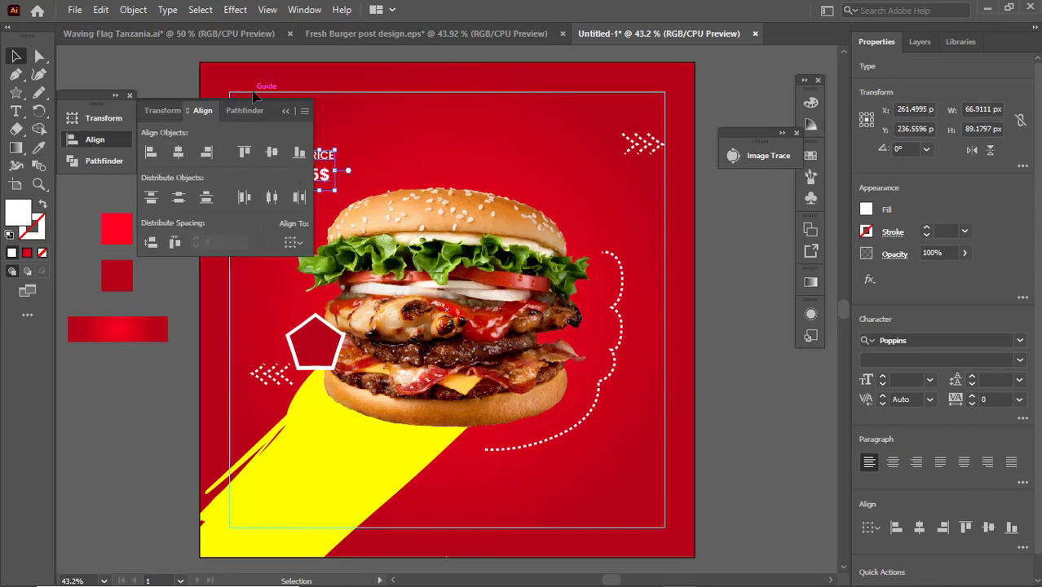
click(285, 110)
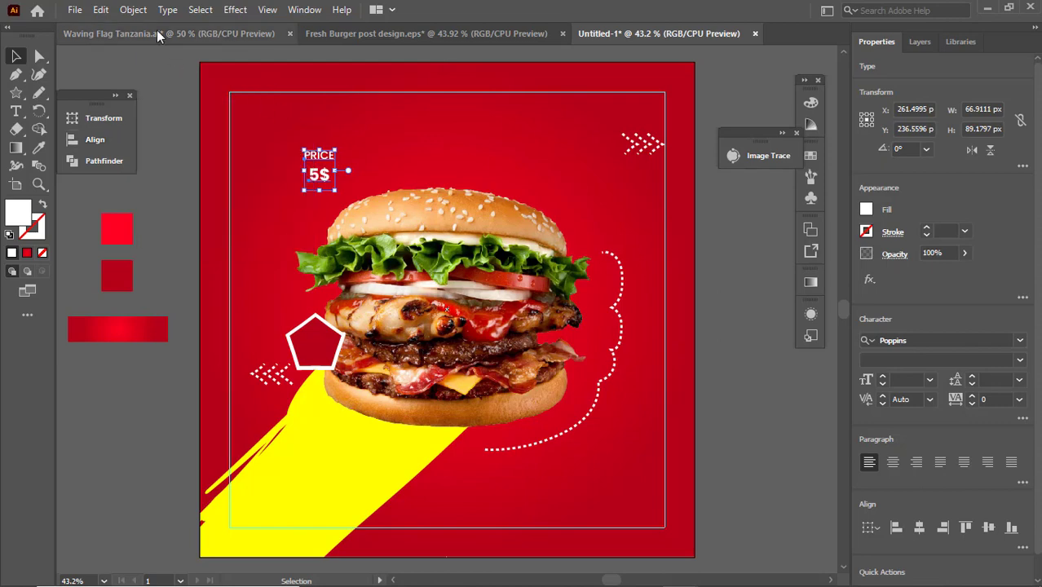
Expand the PRICE and 5$ text into shapes with Object and Fill enabled, and deselect it.
click(122, 12)
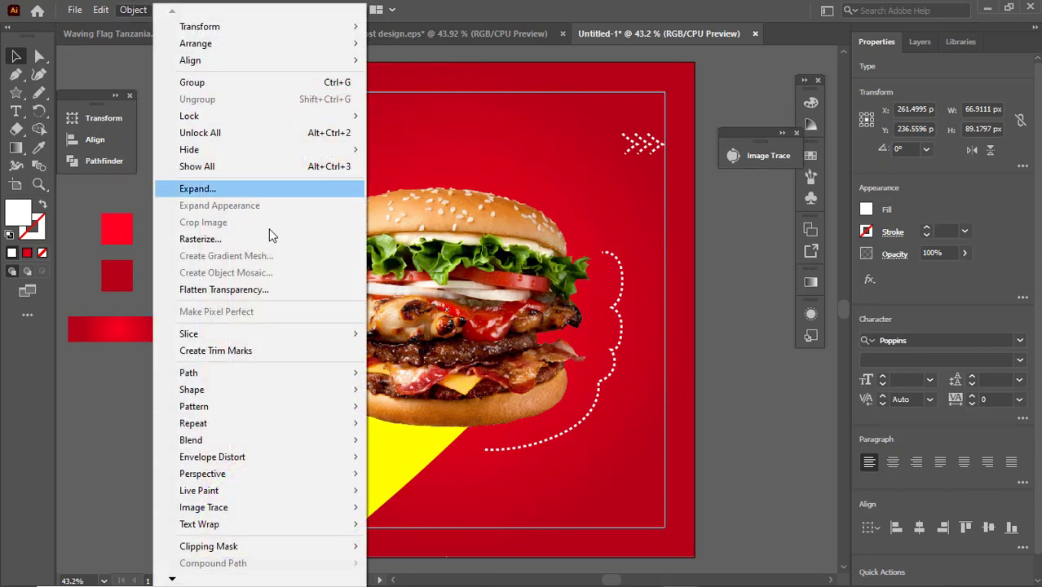
click(253, 192)
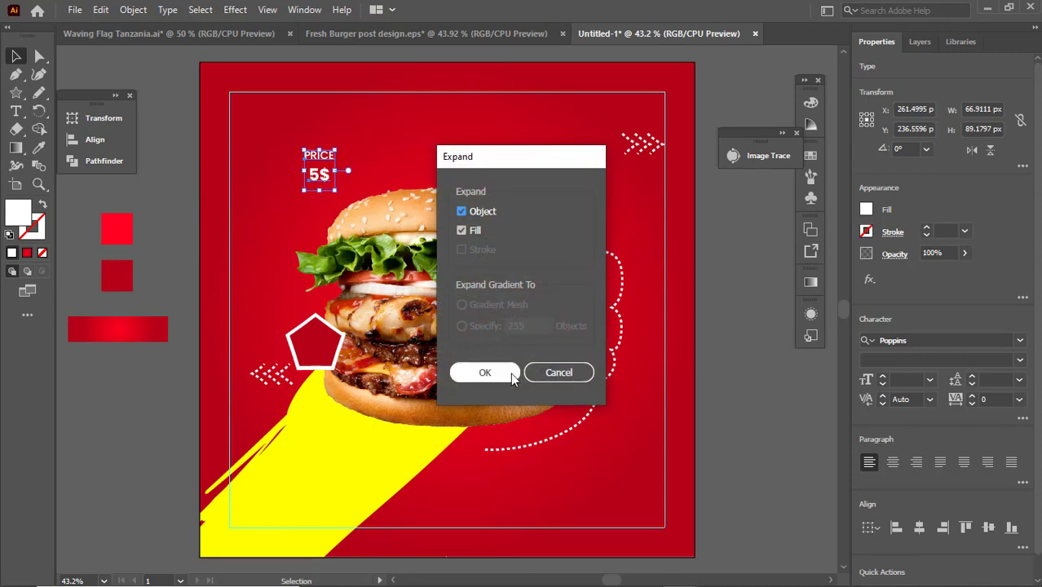
click(507, 373)
click(383, 156)
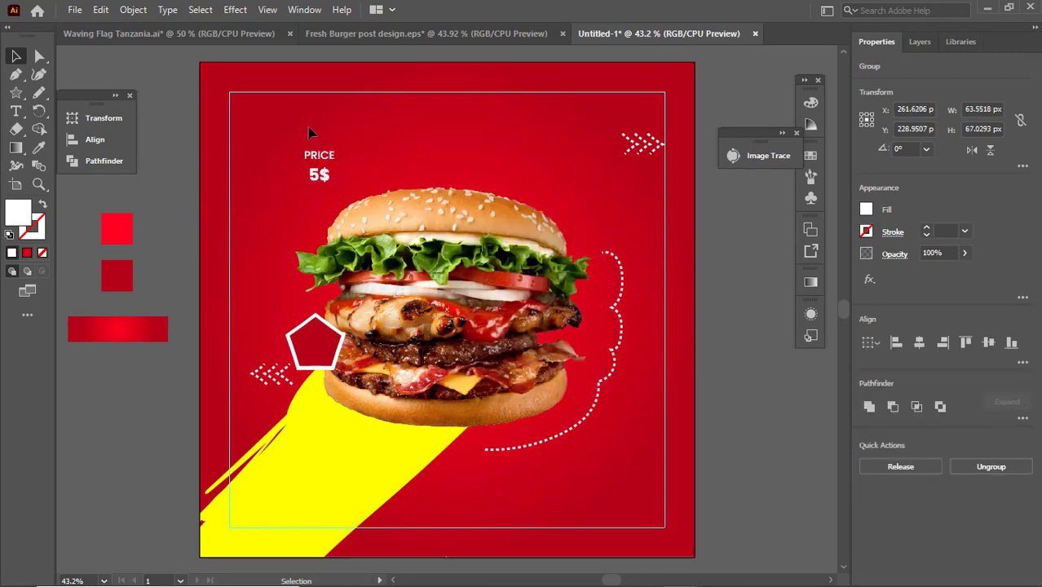
Align the horizontal centres of the expanded PRICE and 5$ lettering.
click(326, 184)
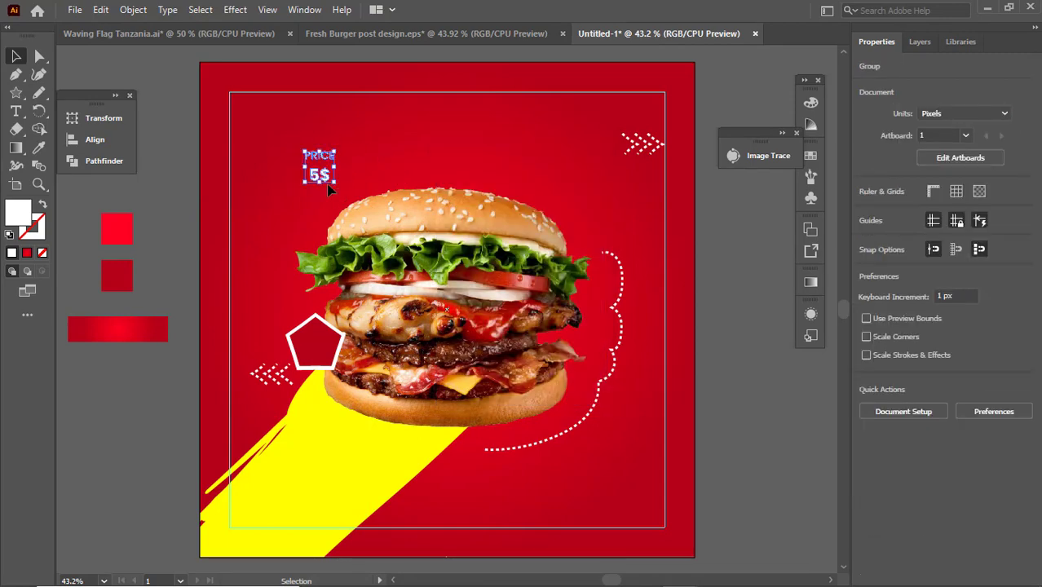
click(103, 141)
click(178, 152)
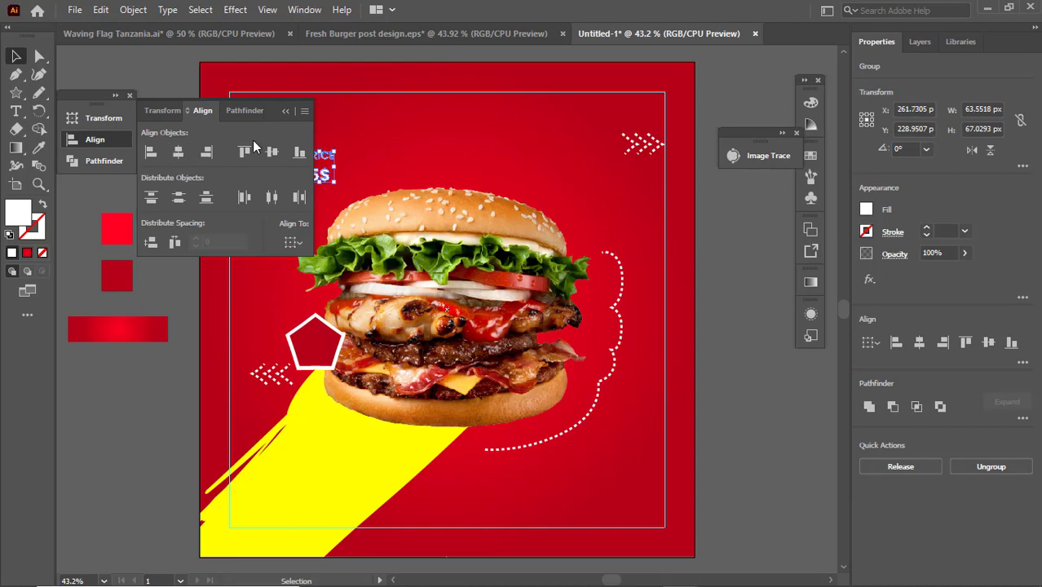
click(285, 110)
Try to ungroup the expanded PRICE and 5$ lettering, and undo it.
drag(308, 157, 314, 167)
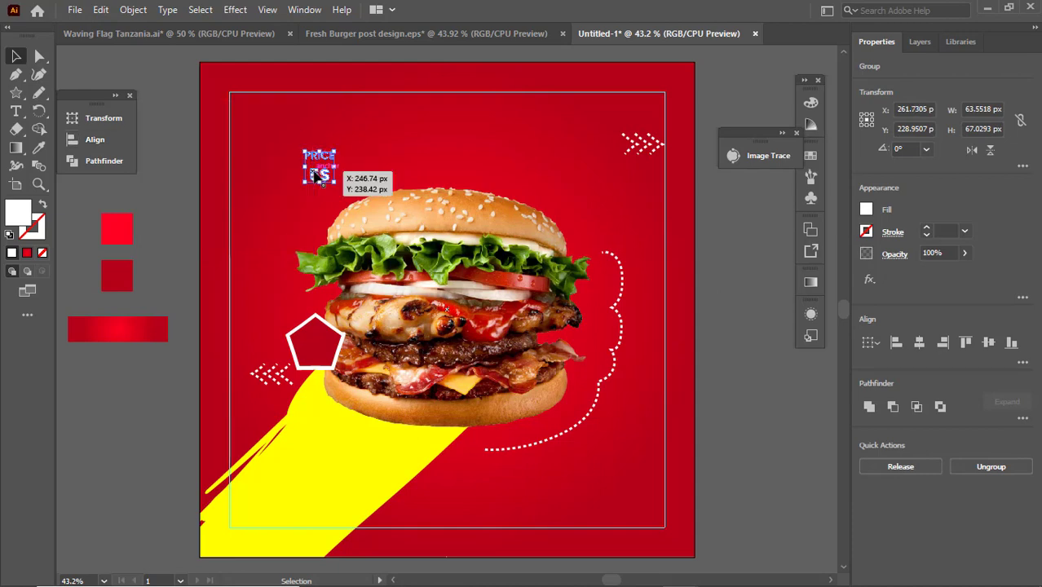
right_click(313, 171)
click(391, 326)
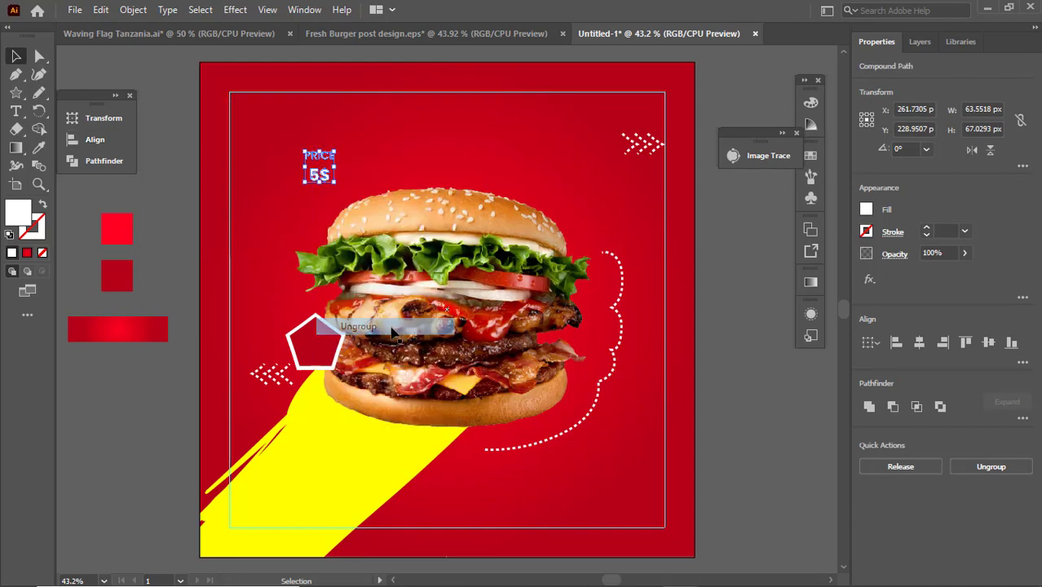
key(ctrl+z)
Group the PRICE and 5$ lettering and move it inside the white-outlined pentagon.
right_click(327, 178)
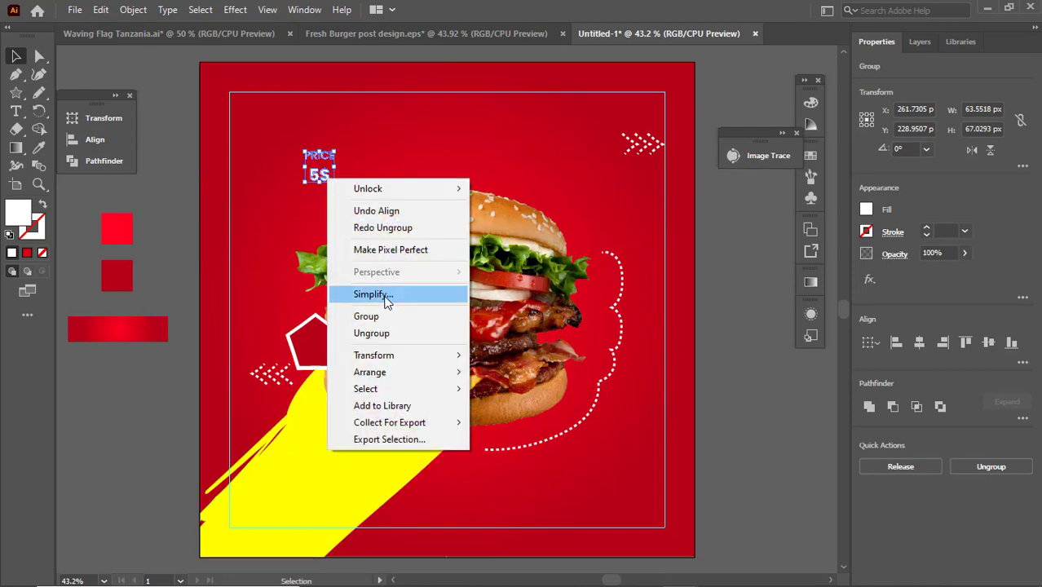
click(368, 317)
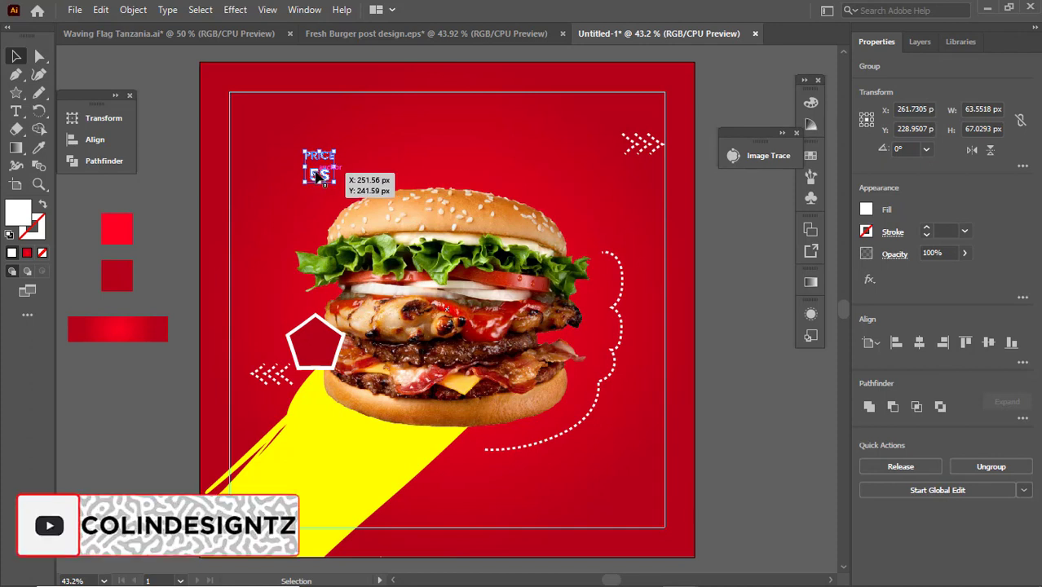
drag(318, 176, 308, 356)
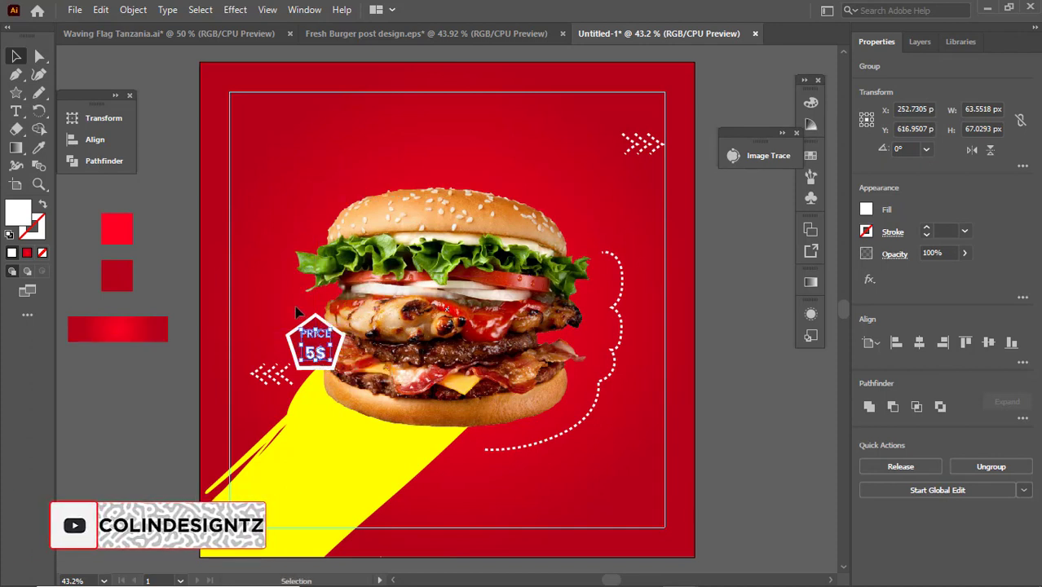
Select the price lettering together with the pentagon and align their horizontal centres.
drag(295, 307, 338, 387)
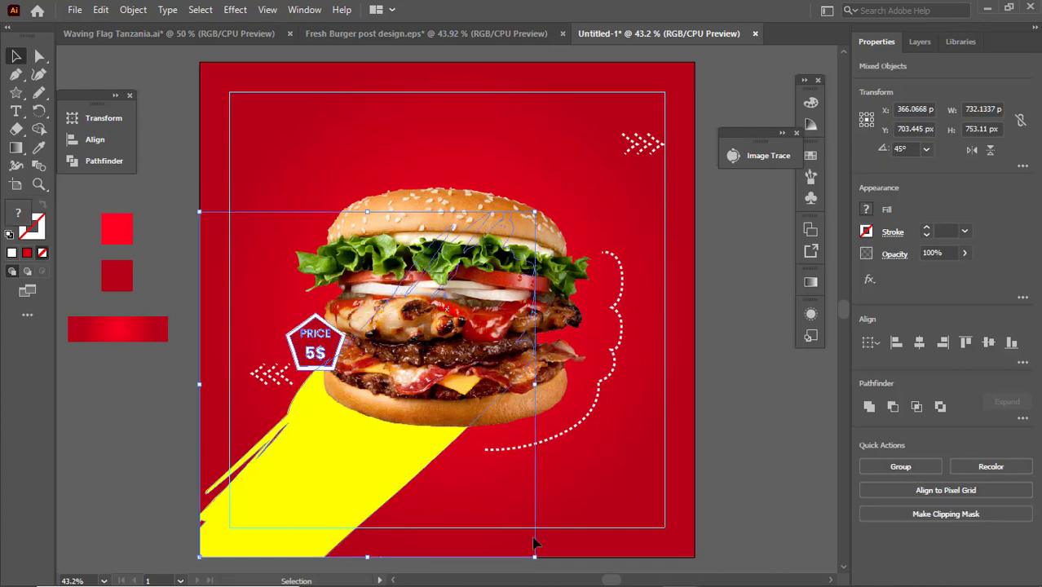
click(594, 512)
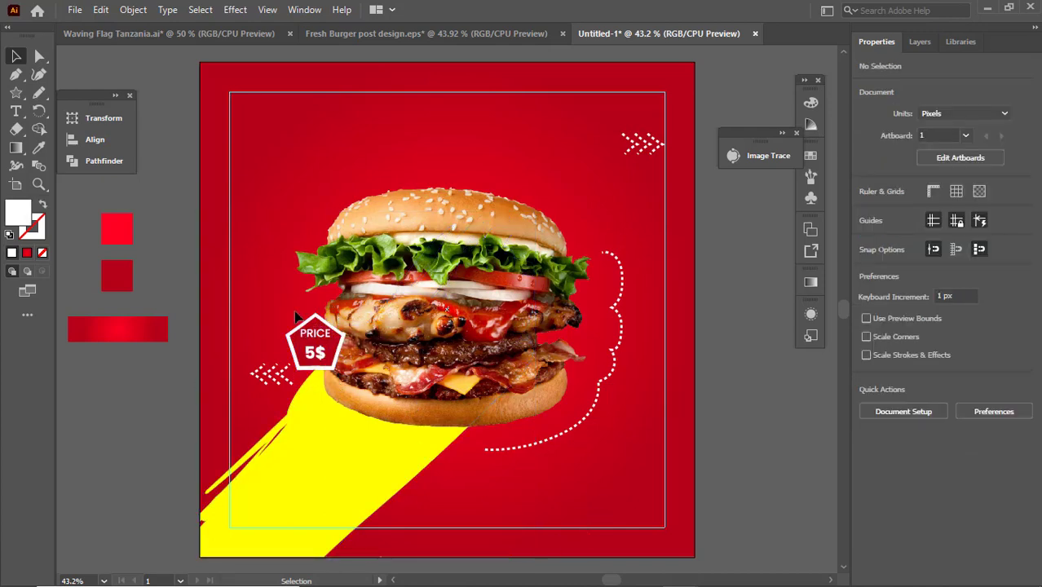
drag(316, 343, 317, 350)
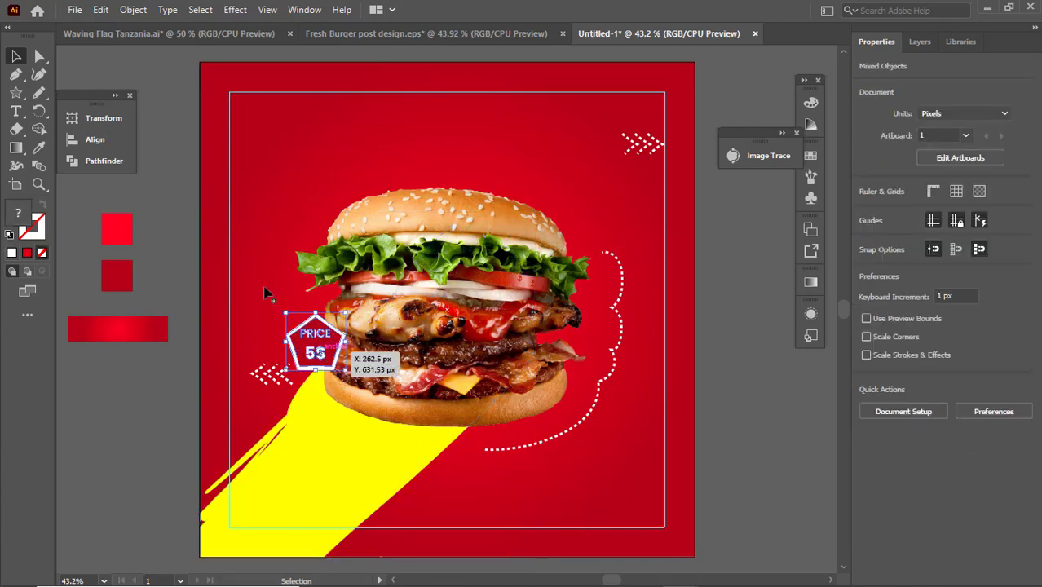
click(118, 139)
click(178, 151)
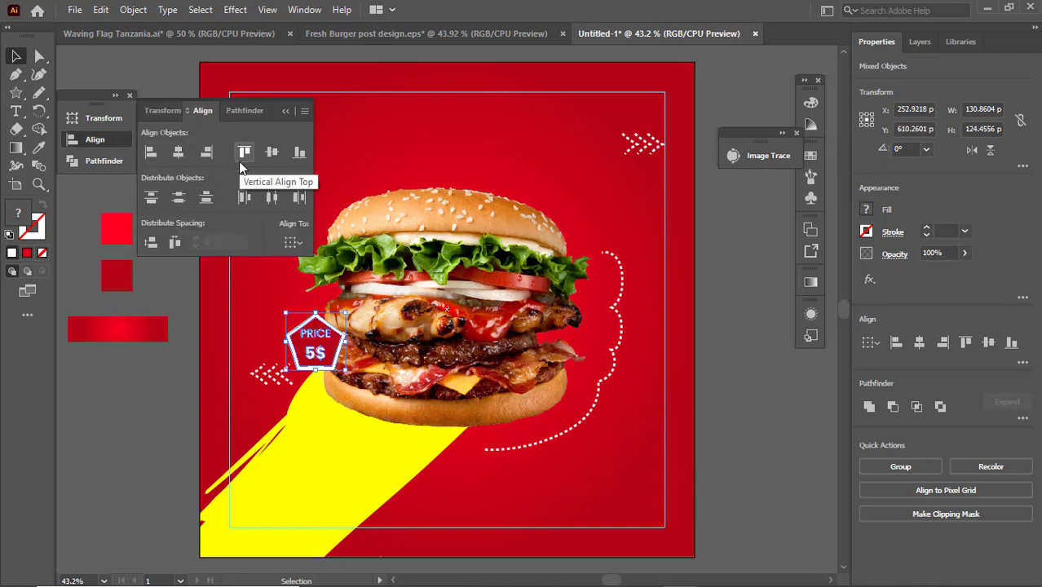
Try to align the vertical centres of the price lettering and the pentagon, undo it, and deselect.
click(269, 159)
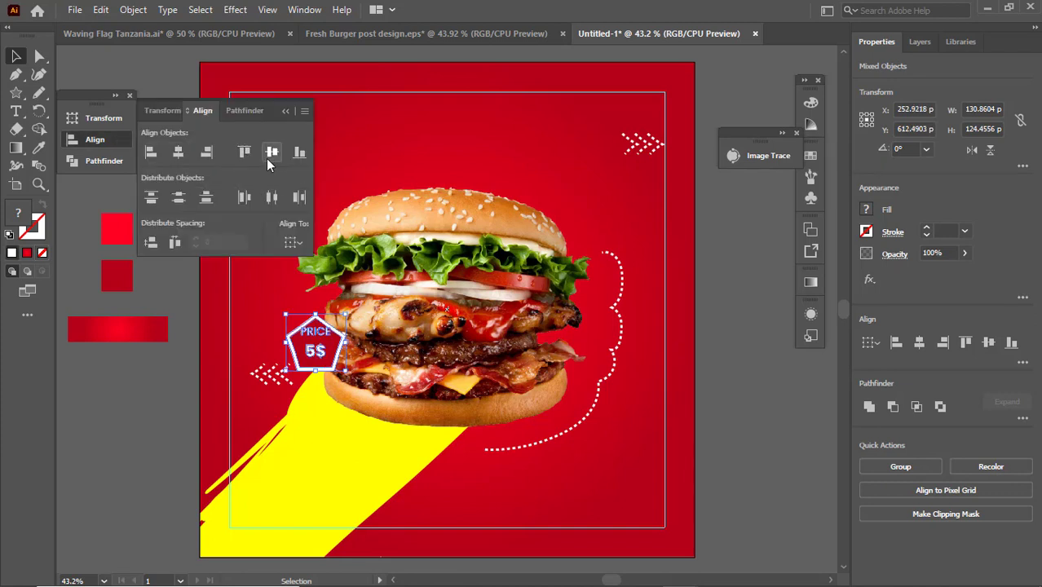
key(ctrl+z)
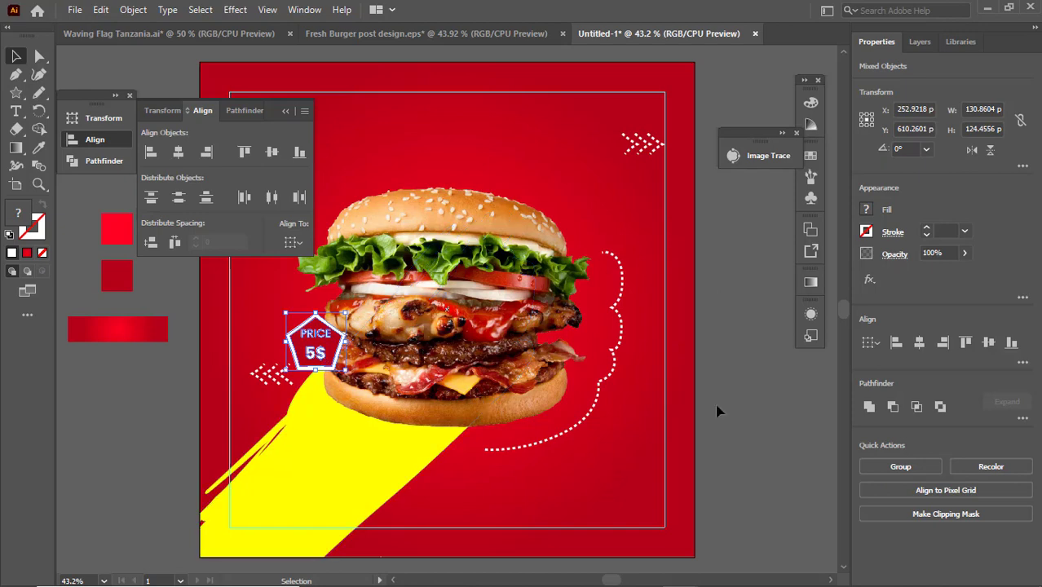
click(644, 430)
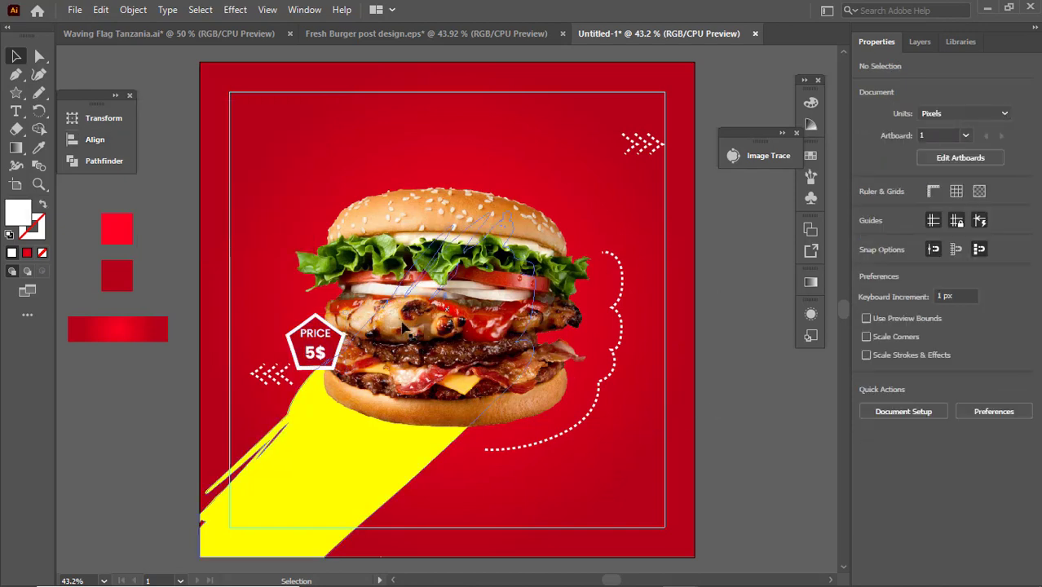
Select the pentagon and the price lettering and group them into one badge.
drag(291, 317, 322, 364)
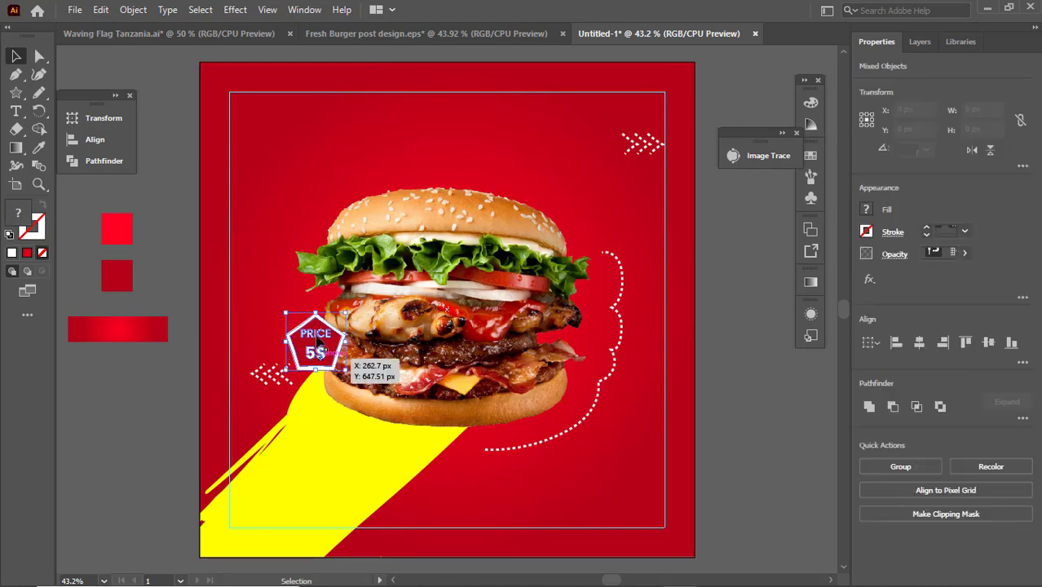
right_click(318, 348)
click(355, 203)
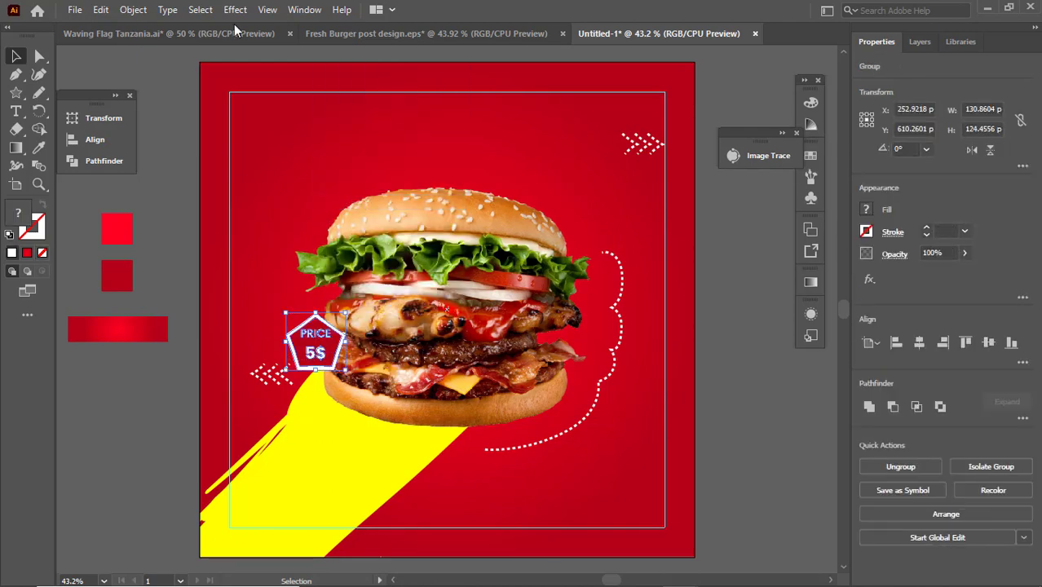
Open the Drop Shadow effect settings for the grouped price badge.
click(211, 9)
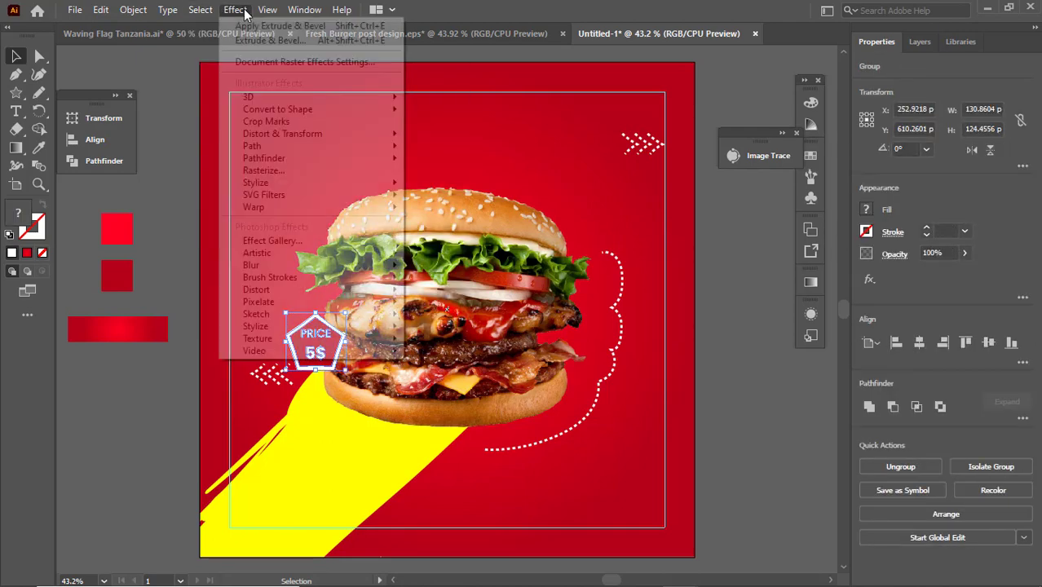
click(235, 9)
click(235, 9)
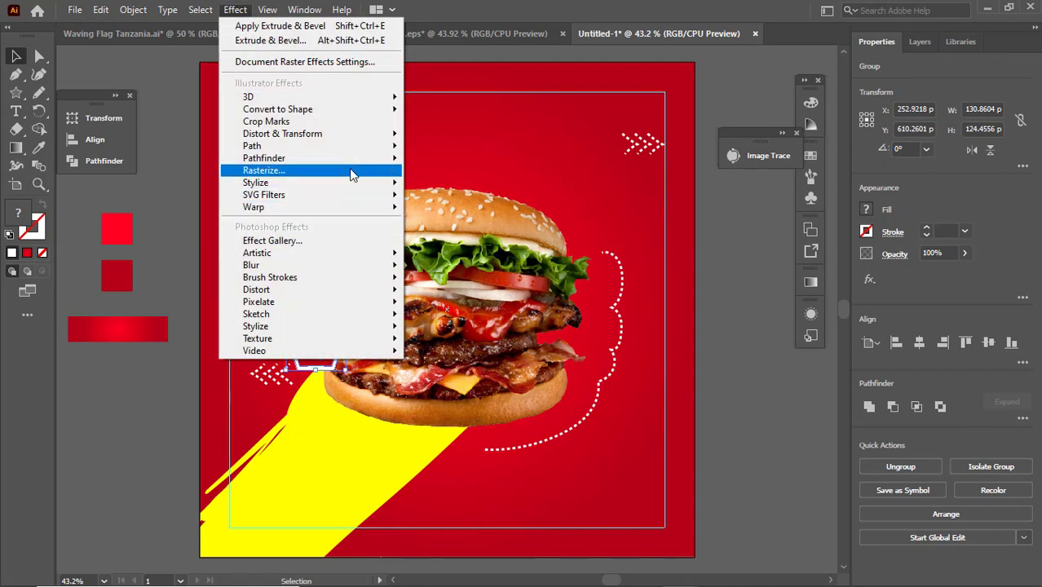
mouse_move(351, 182)
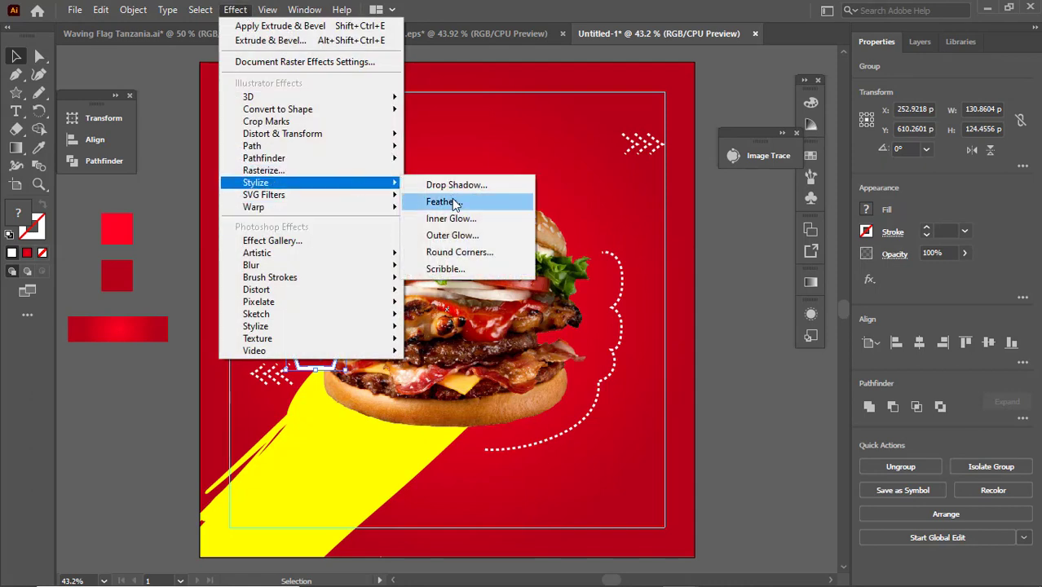
click(447, 188)
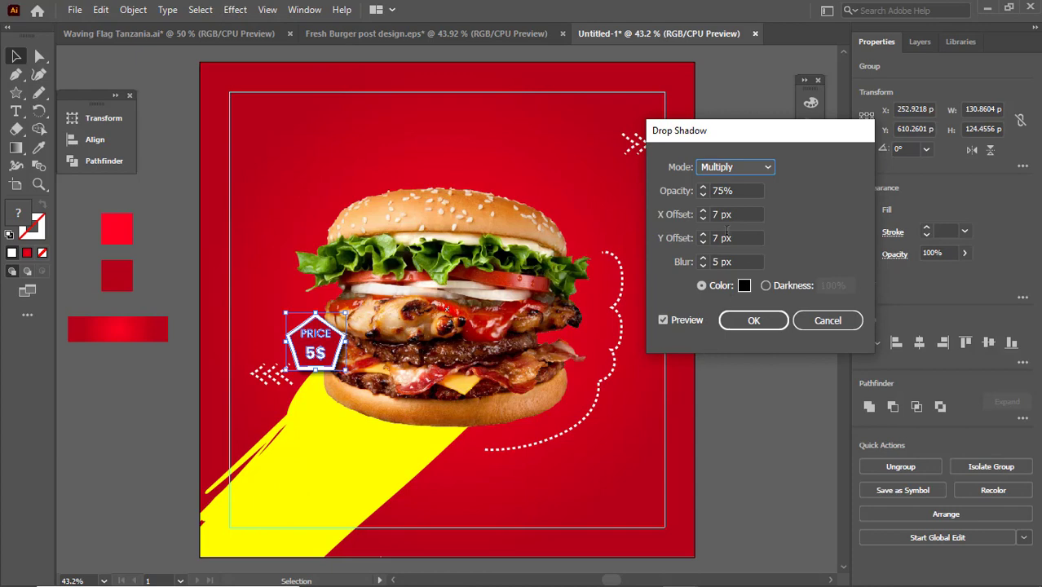
Try drop shadow opacities of 40% and 60% on the price badge.
key(Tab)
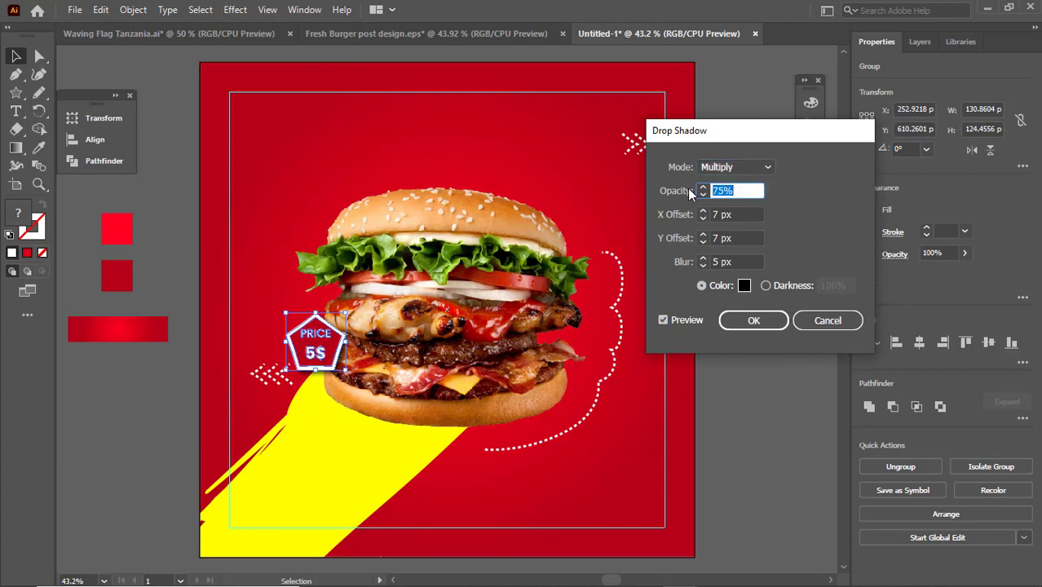
text(40)
click(740, 215)
key(shift+Tab)
text(60)
click(742, 215)
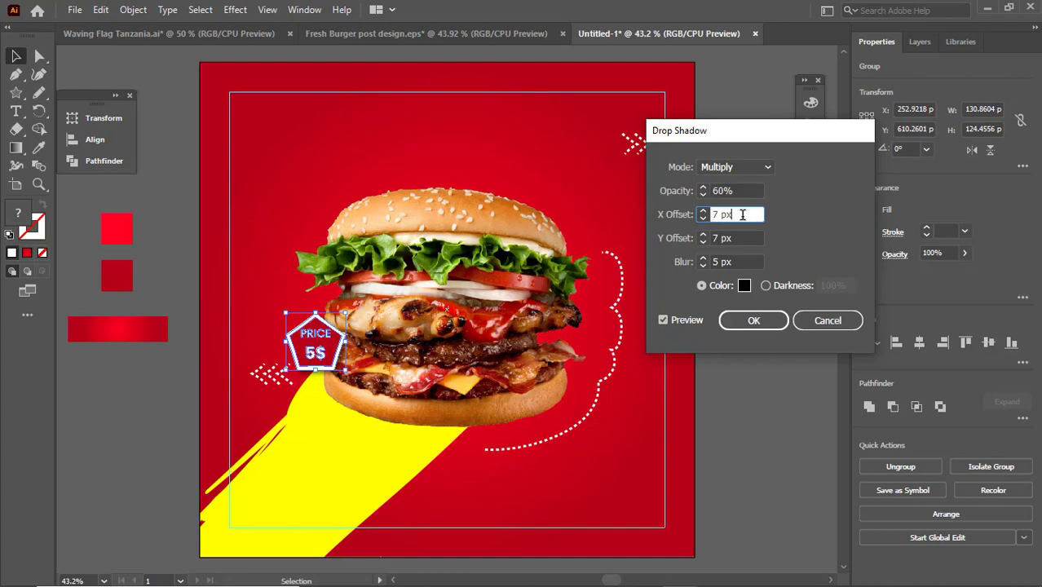
Set the badge's drop shadow opacity to 45%, apply the effect and deselect the badge.
drag(739, 150, 754, 159)
drag(751, 197, 690, 202)
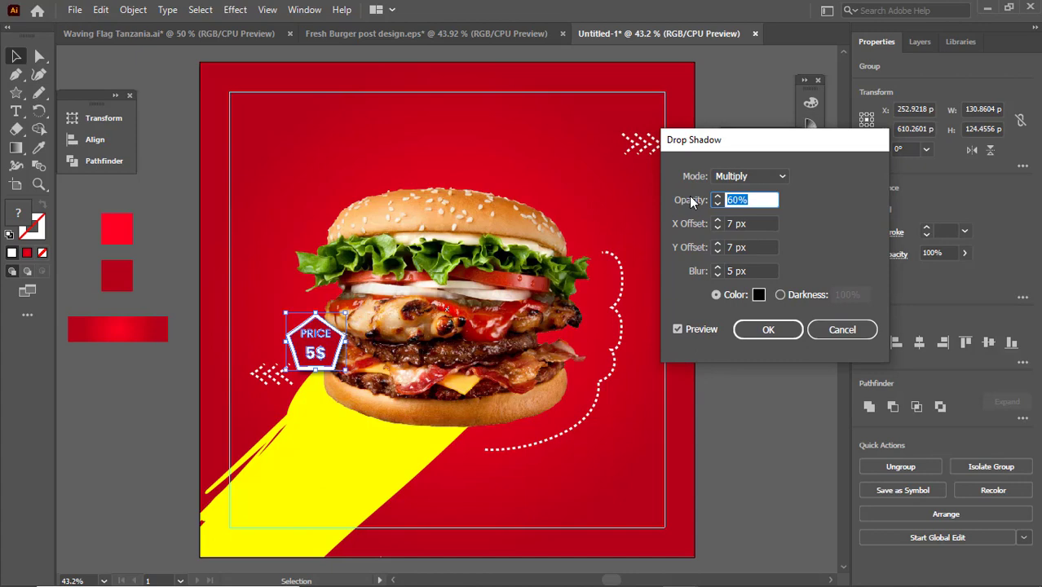
text(45)
click(748, 223)
click(767, 330)
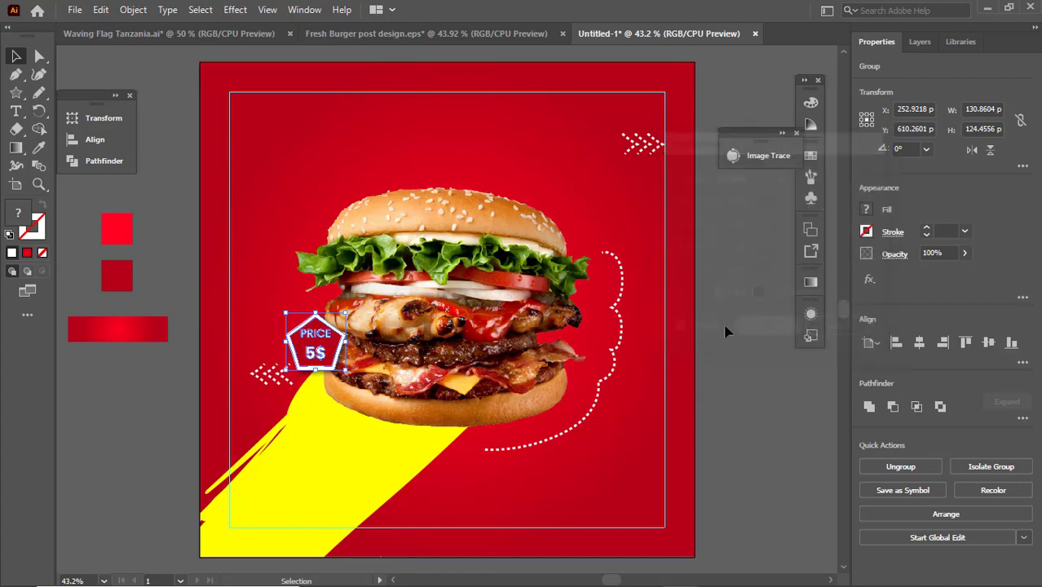
click(277, 194)
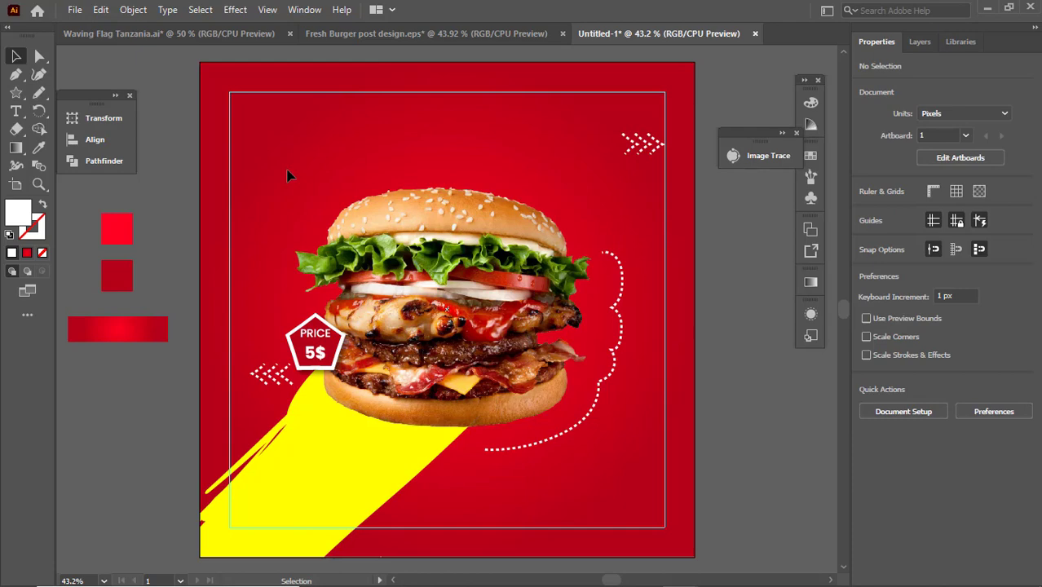
Add a placeholder text line above the burger and set its font to Great Sejagad.
key(t)
click(327, 138)
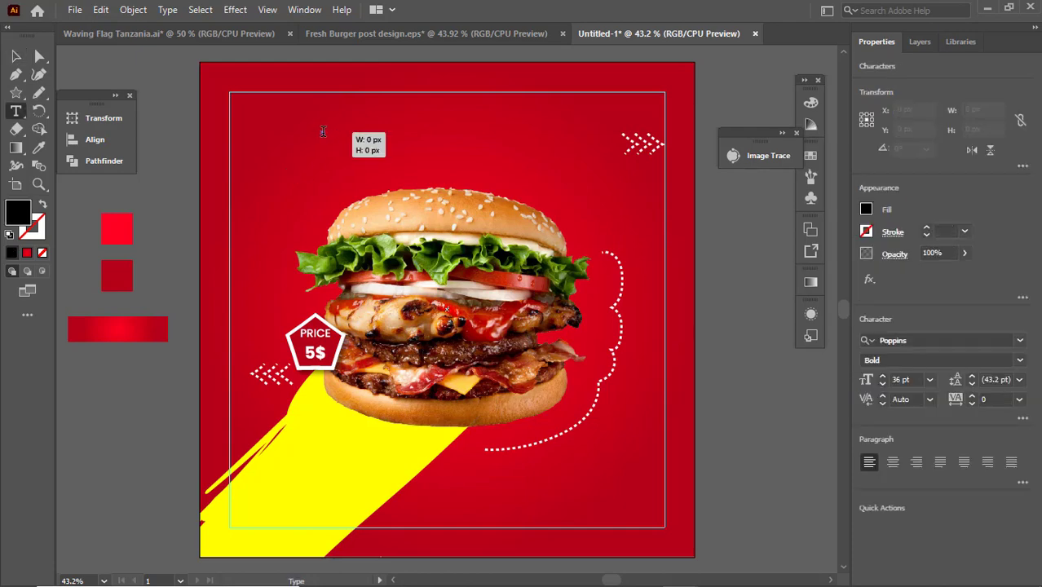
click(911, 340)
text(gre)
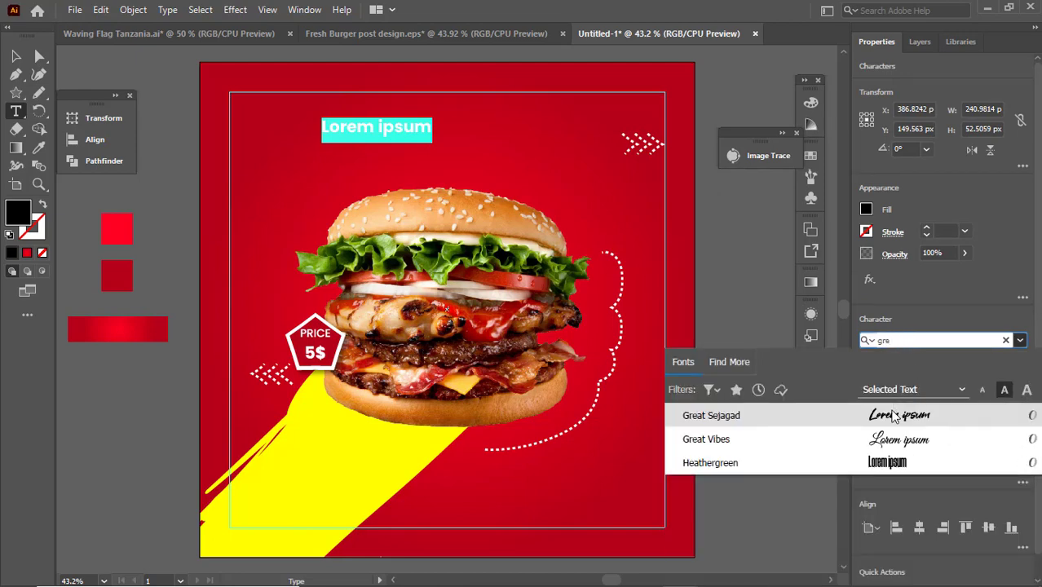
click(892, 415)
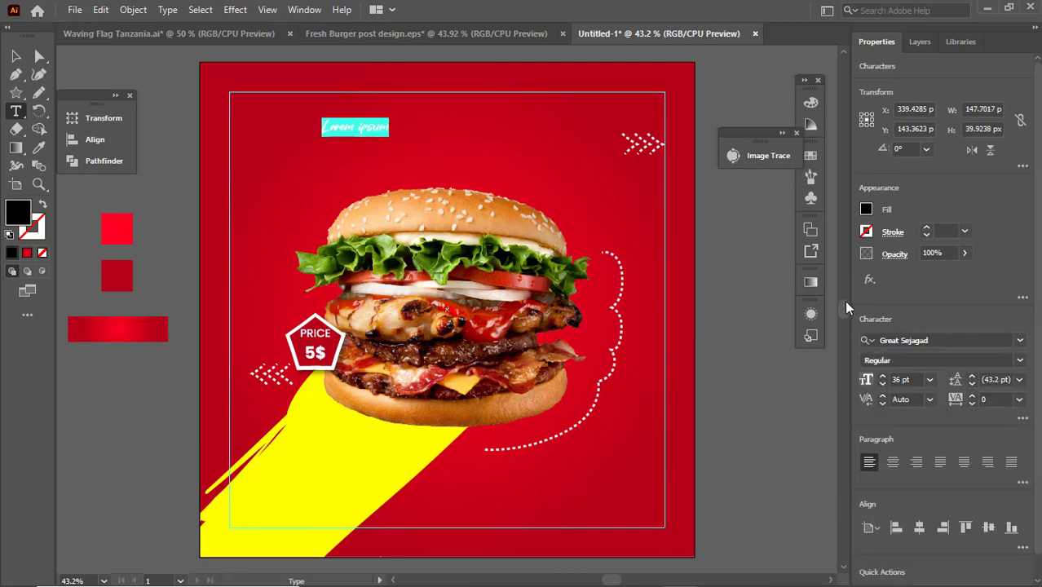
Set the size of the placeholder text above the burger to 100 pt.
click(929, 379)
click(933, 366)
click(918, 379)
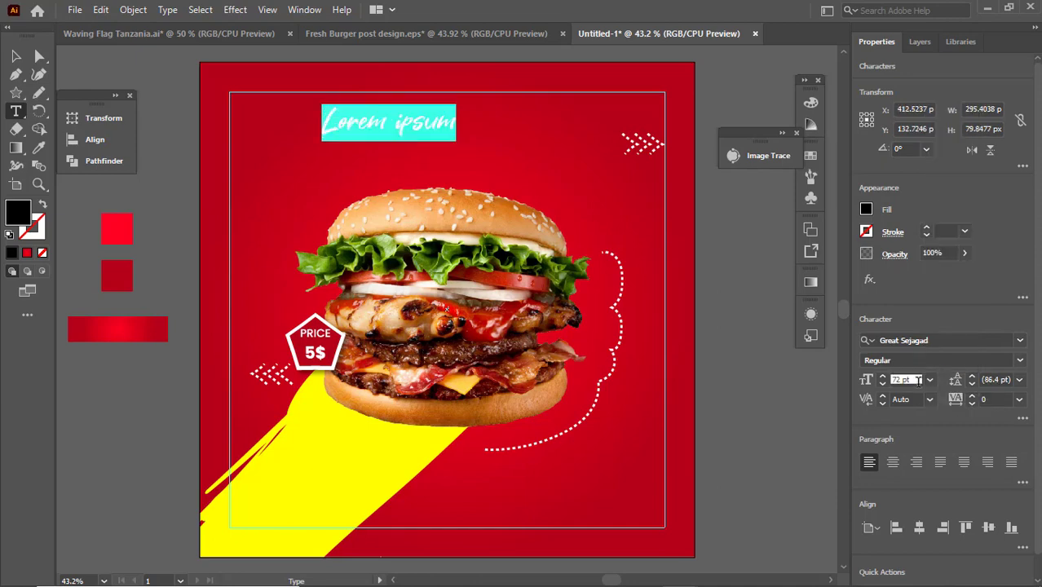
text(100)
key(Return)
Fill the placeholder text with the yellow sampled from the brush stroke, colour FFFF00.
click(38, 148)
click(307, 461)
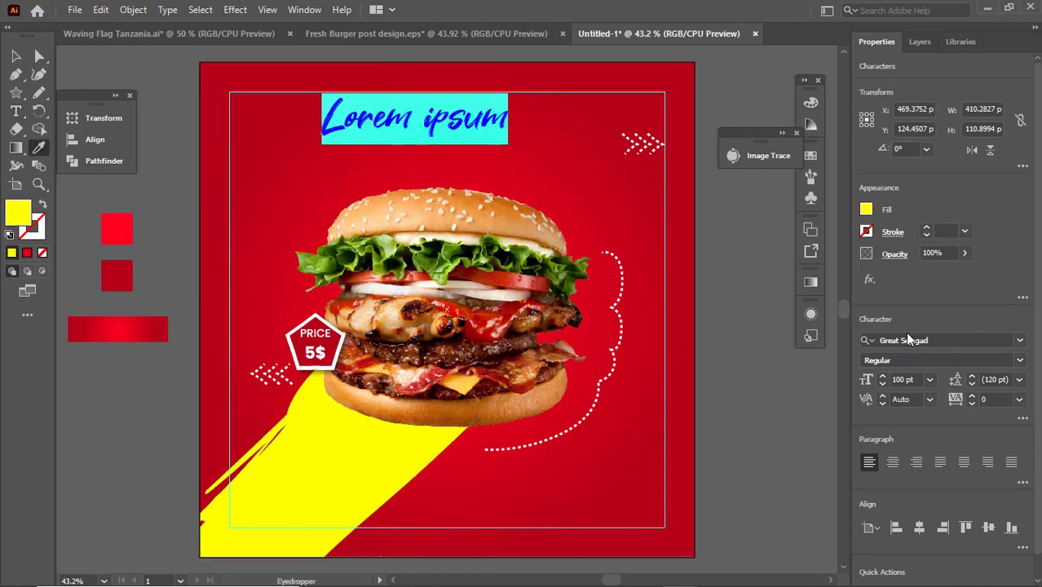
drag(876, 373, 815, 375)
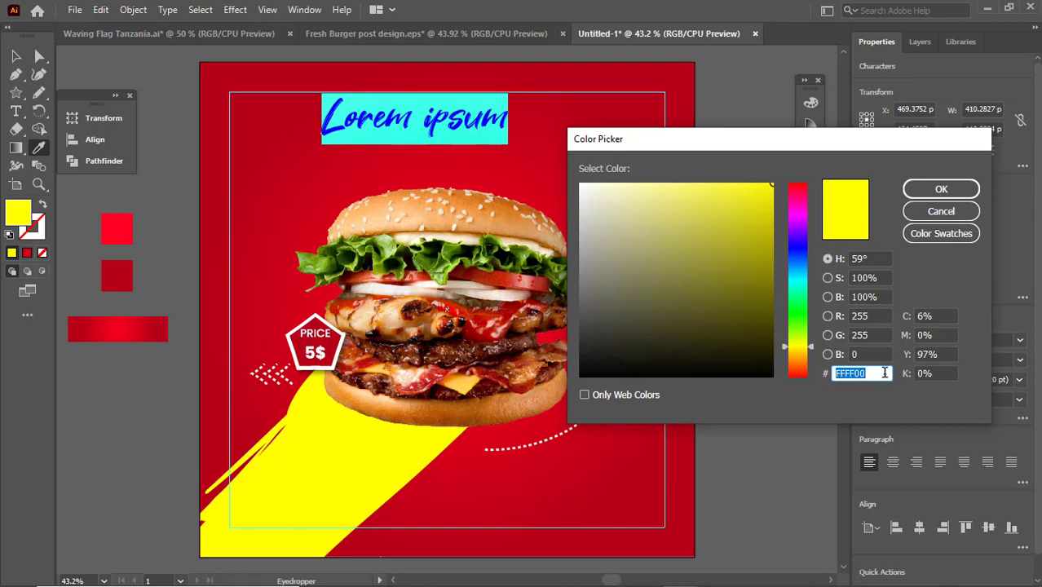
click(930, 188)
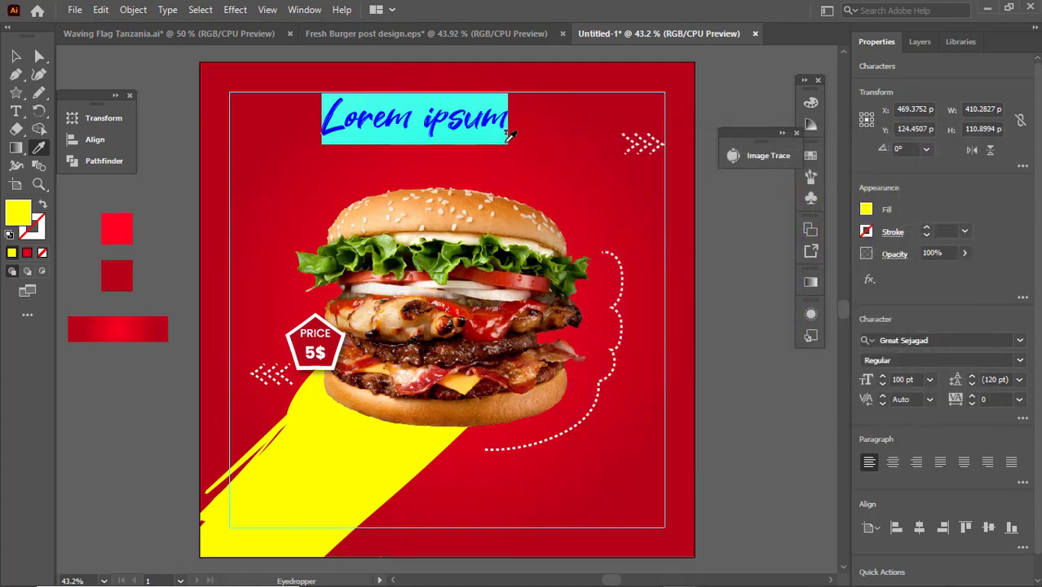
Replace the placeholder text above the burger with "Burger" and set the whole word's size to 125 pt.
text(B)
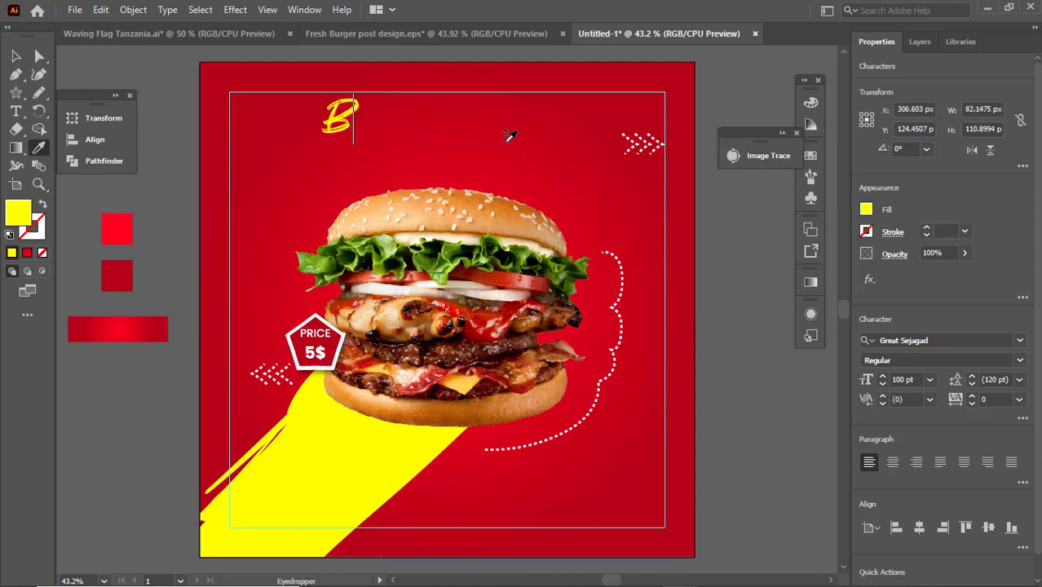
text(urger)
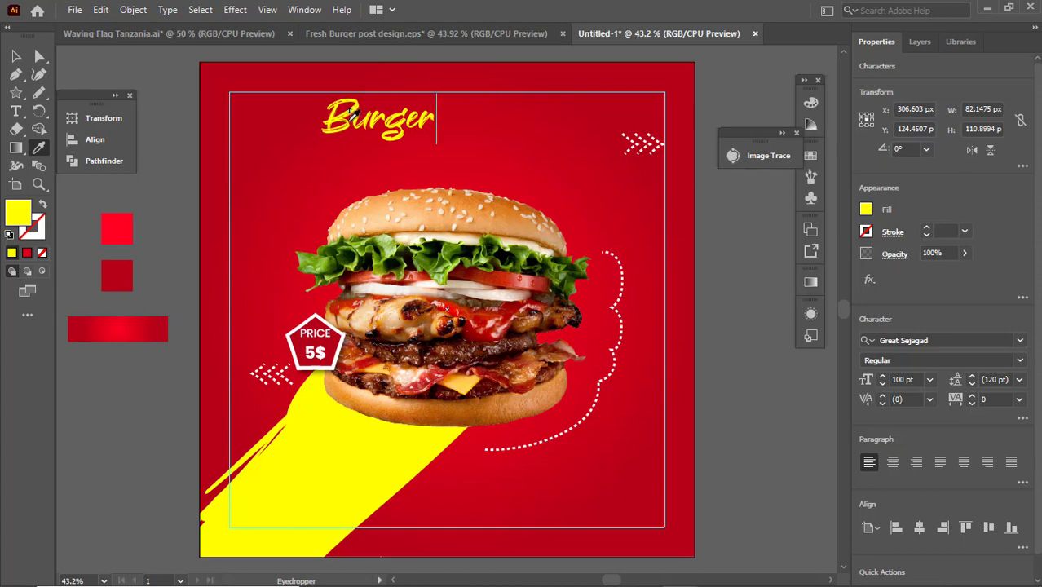
click(15, 110)
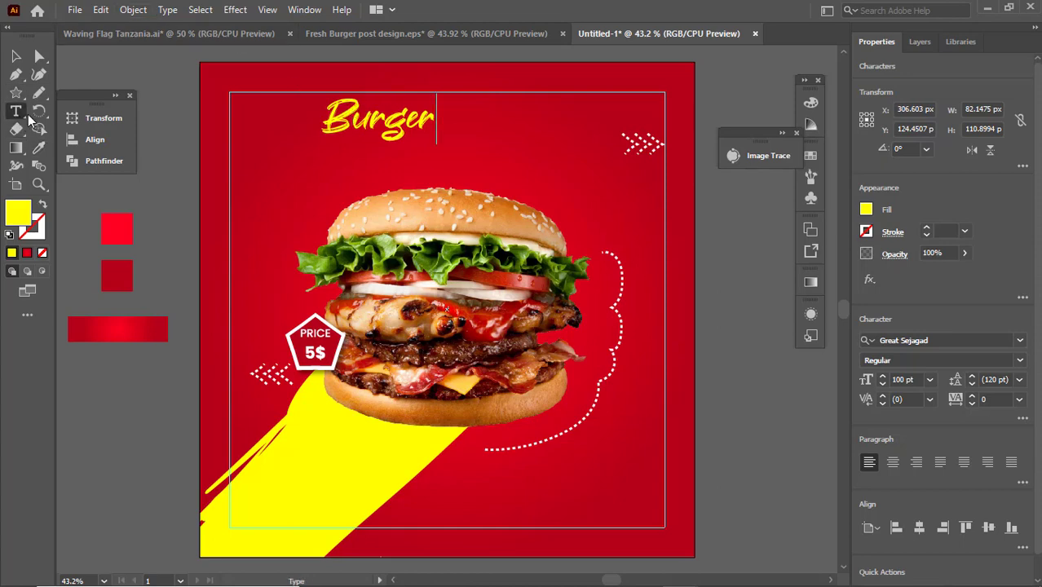
drag(354, 122, 321, 120)
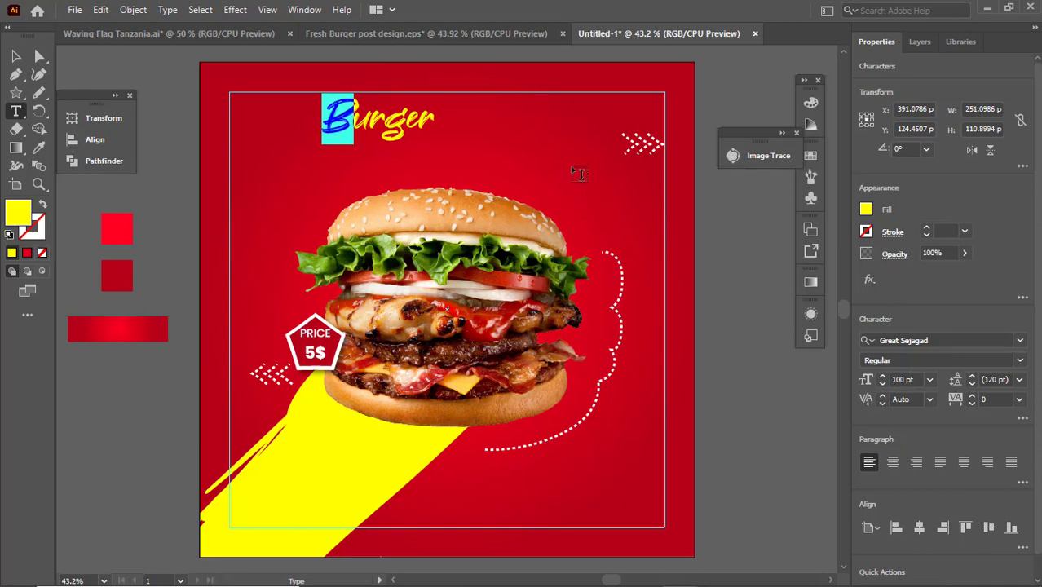
drag(429, 120, 323, 119)
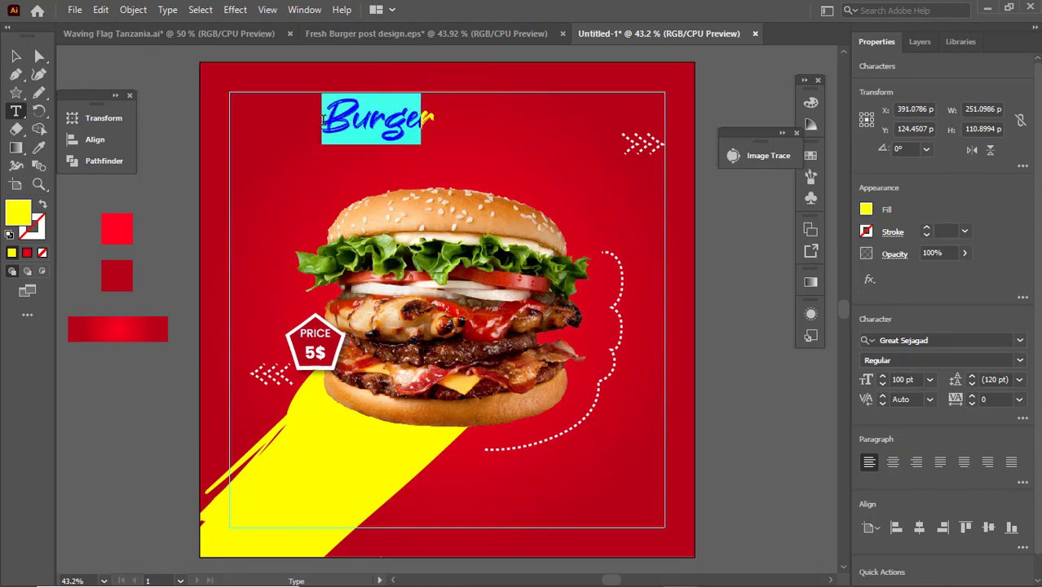
drag(432, 110, 334, 104)
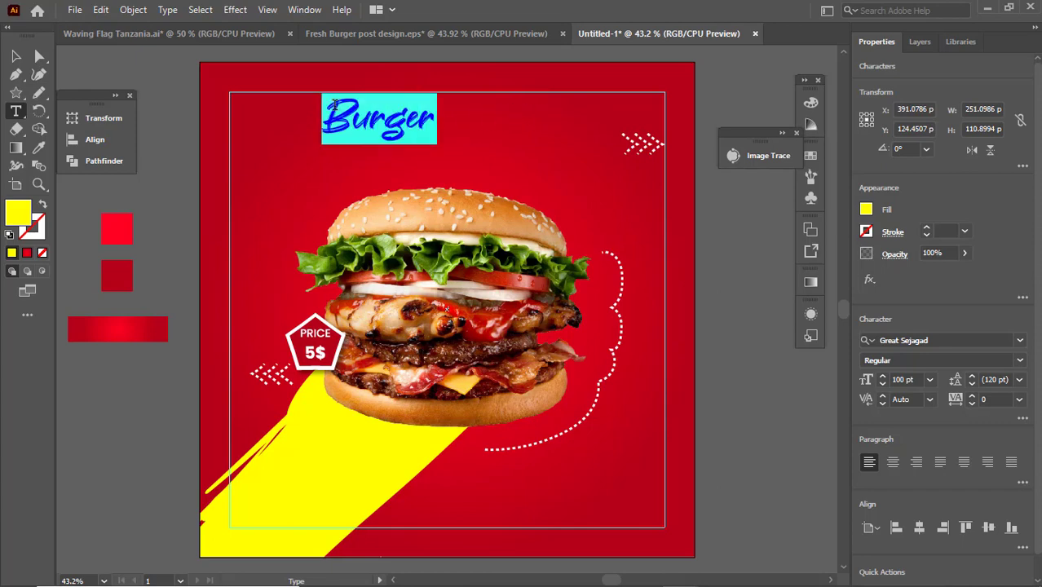
click(929, 381)
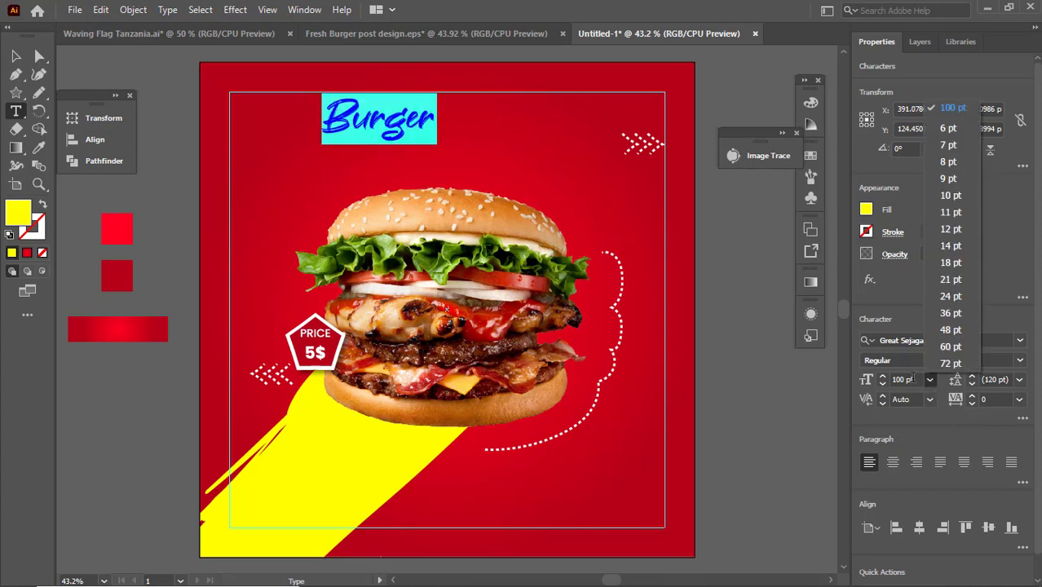
click(916, 379)
click(916, 379)
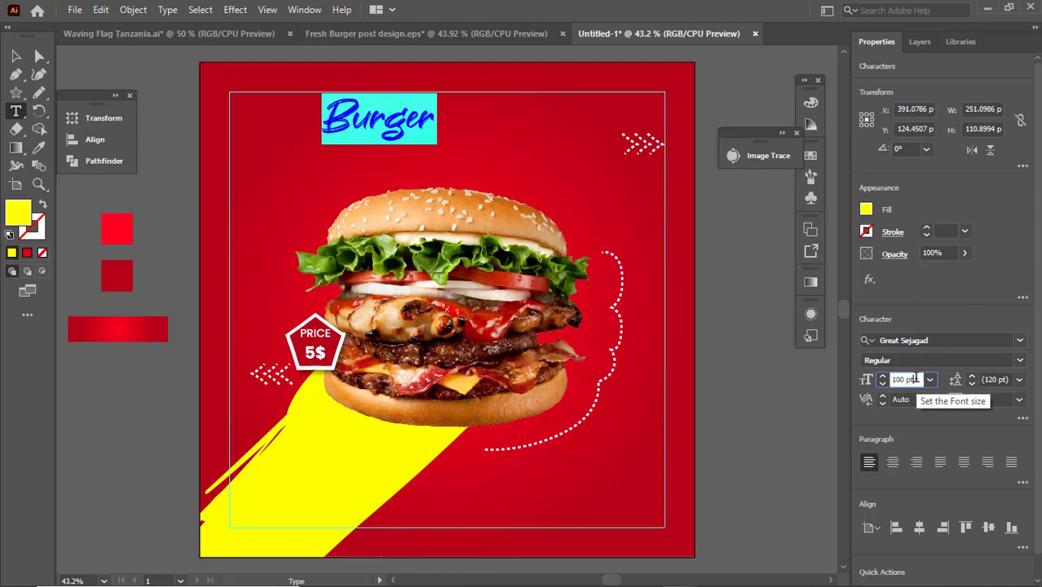
text(125)
key(Return)
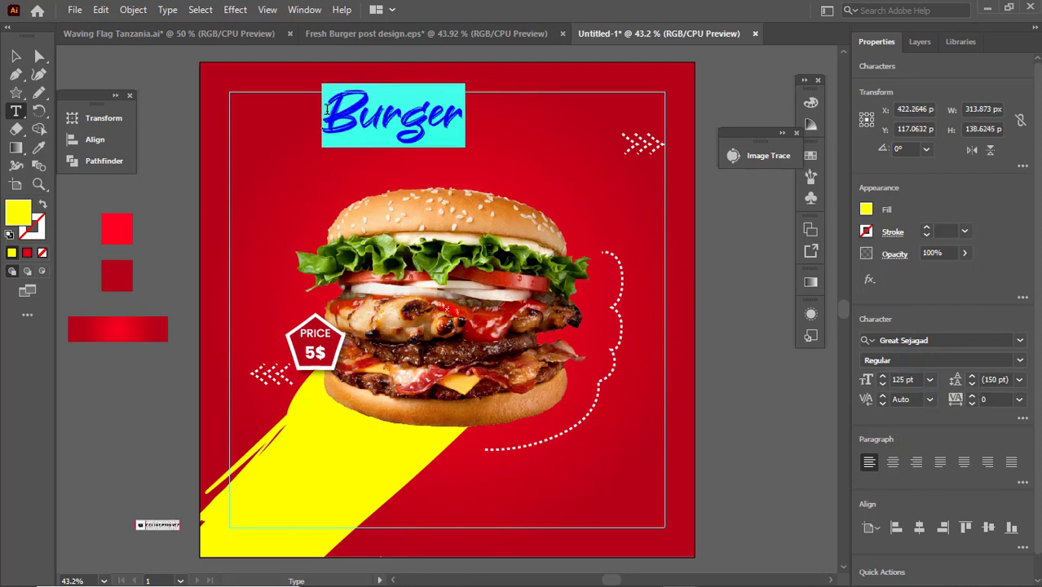
Enlarge only the initial letter B of the "Burger" headline to 140 pt.
drag(357, 129, 323, 127)
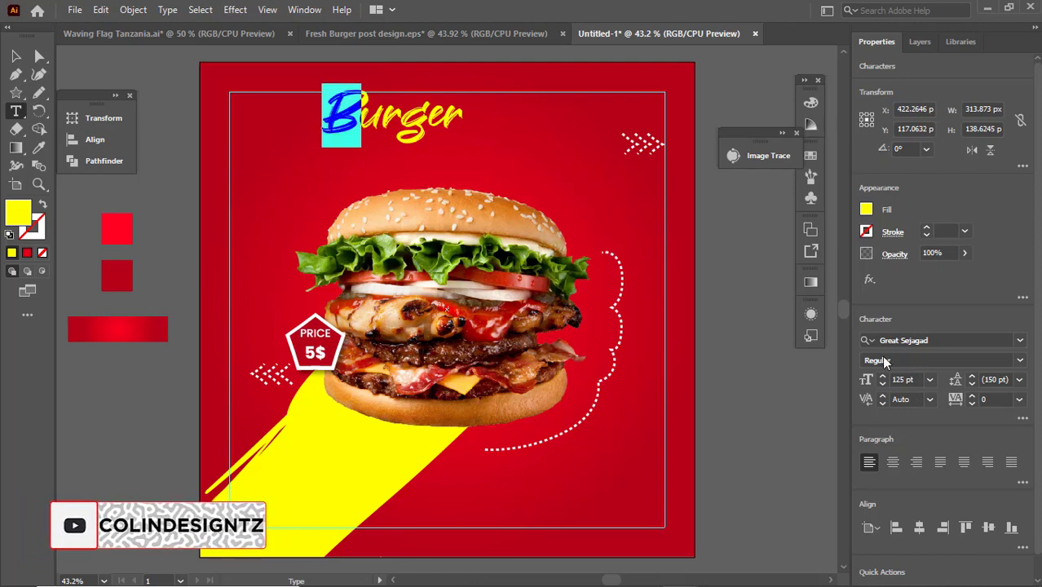
click(916, 379)
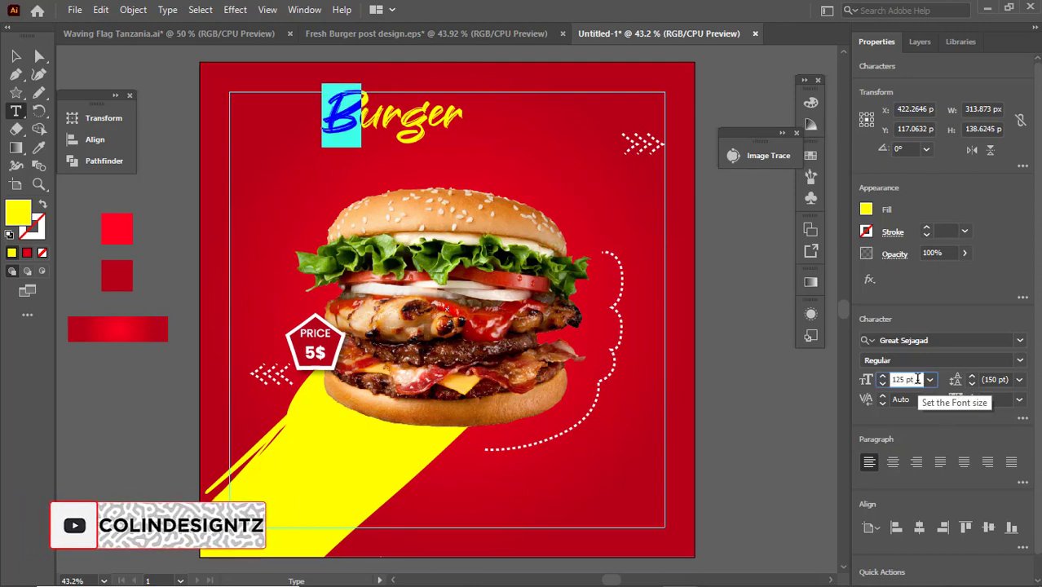
key(Up)
key(Up)
key(Up)
key(Up)
key(Up)
key(Up)
key(Up)
key(Up)
key(Up)
key(Up)
key(Up)
key(Up)
key(Up)
key(Up)
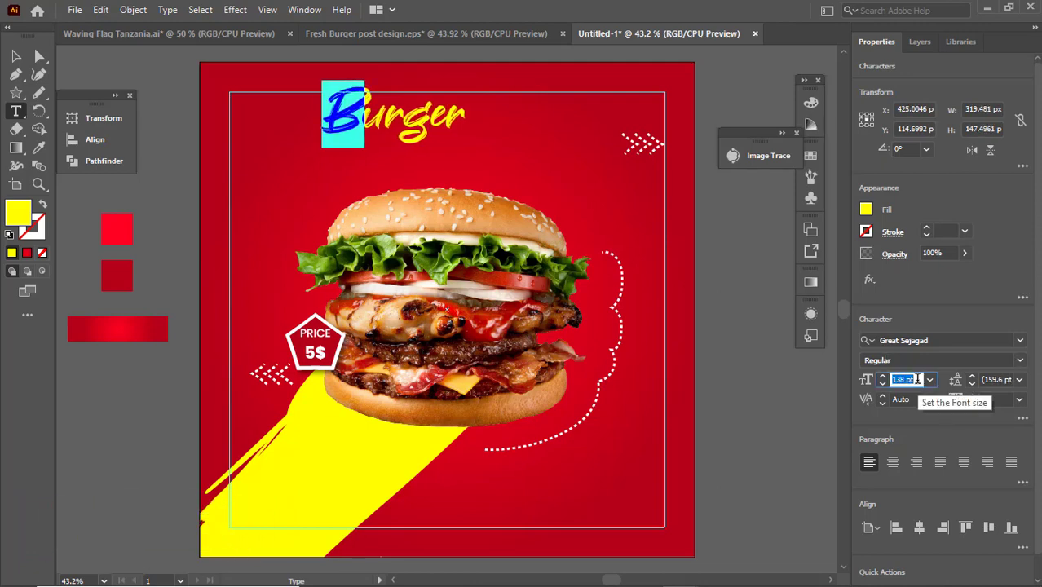
key(Down)
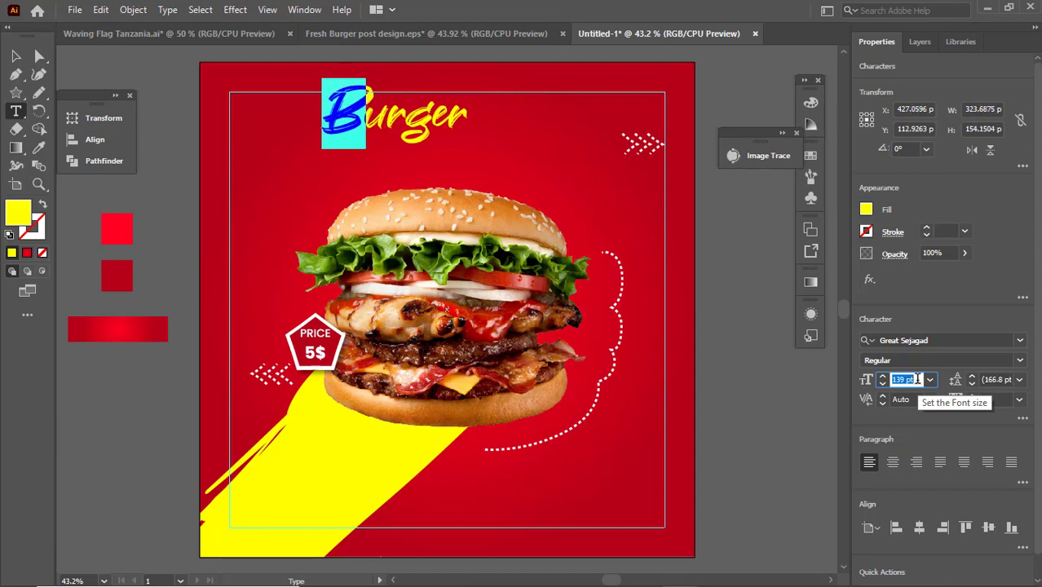
key(Up)
key(Up)
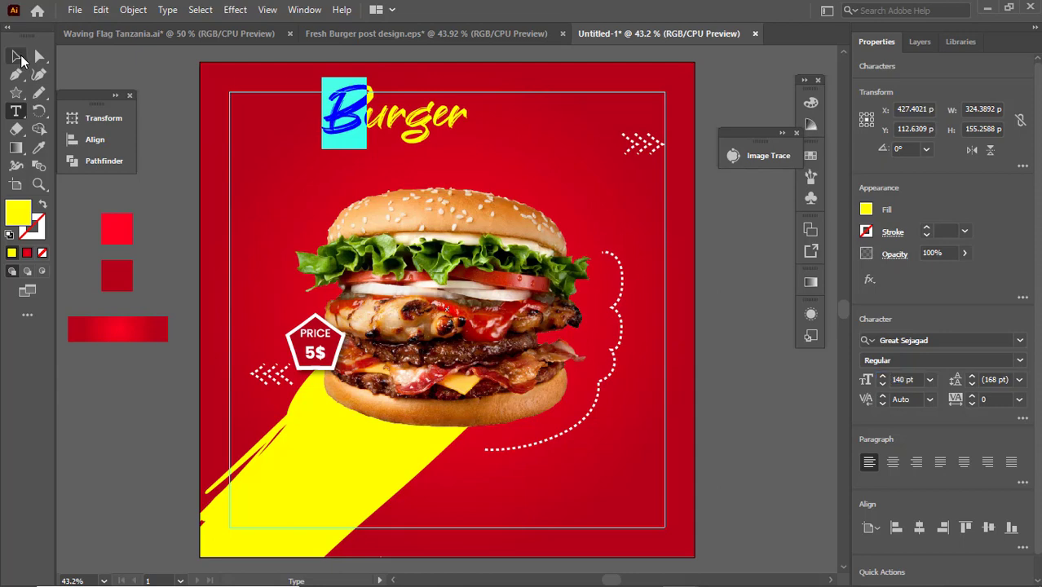
Centre the "Burger" headline horizontally on the artboard and deselect it.
click(15, 56)
click(104, 144)
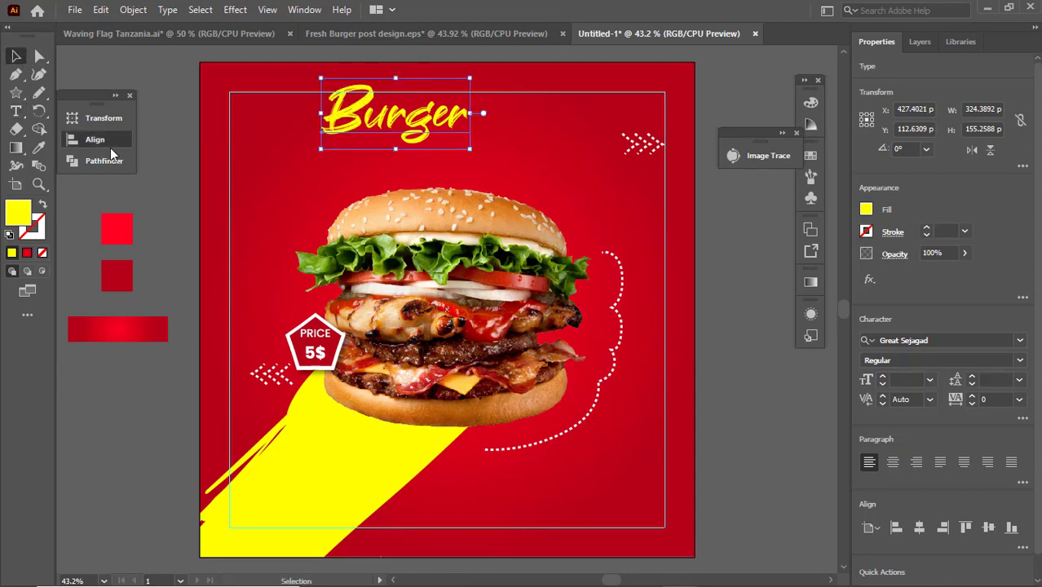
click(176, 153)
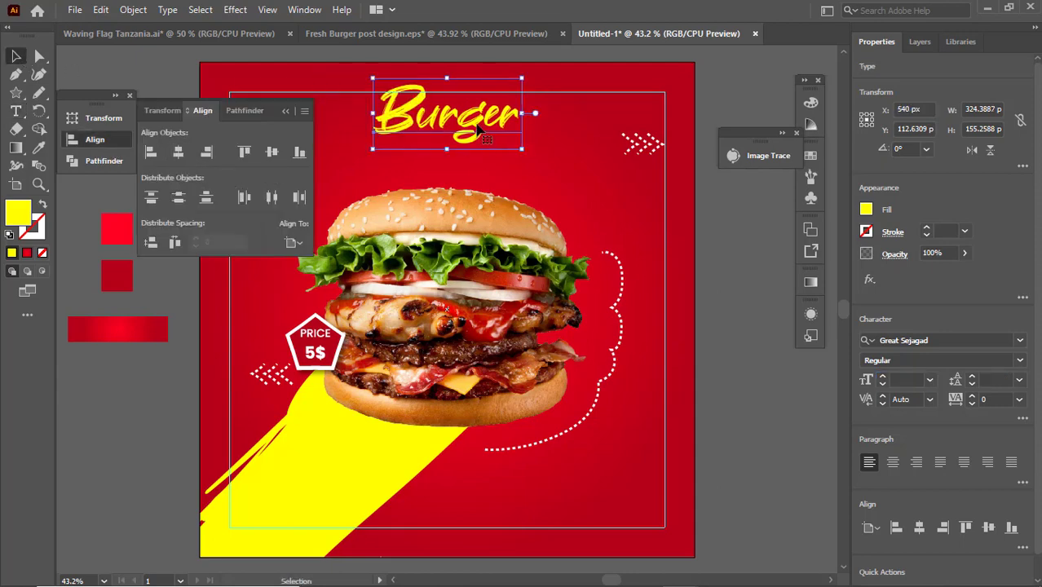
click(593, 188)
Add a placeholder text line beside the "Burger" headline and set it to Poppins Medium at 36 pt.
key(t)
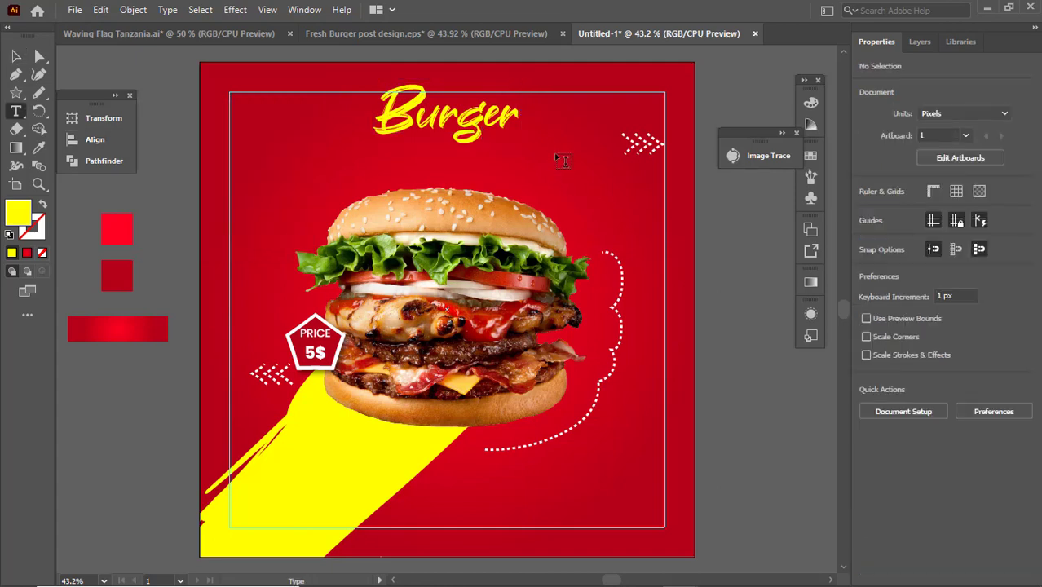
drag(550, 128, 550, 128)
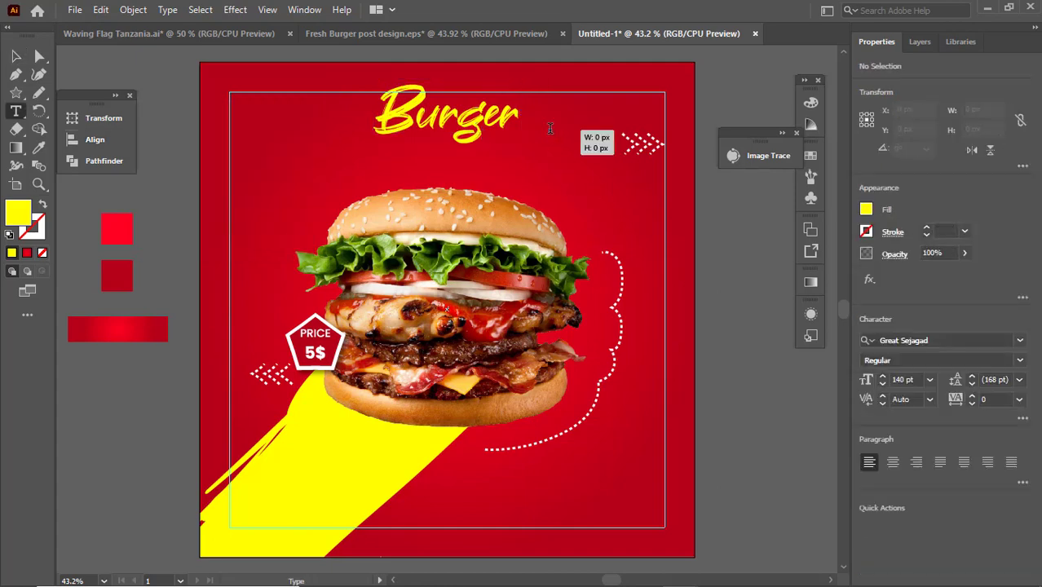
click(930, 341)
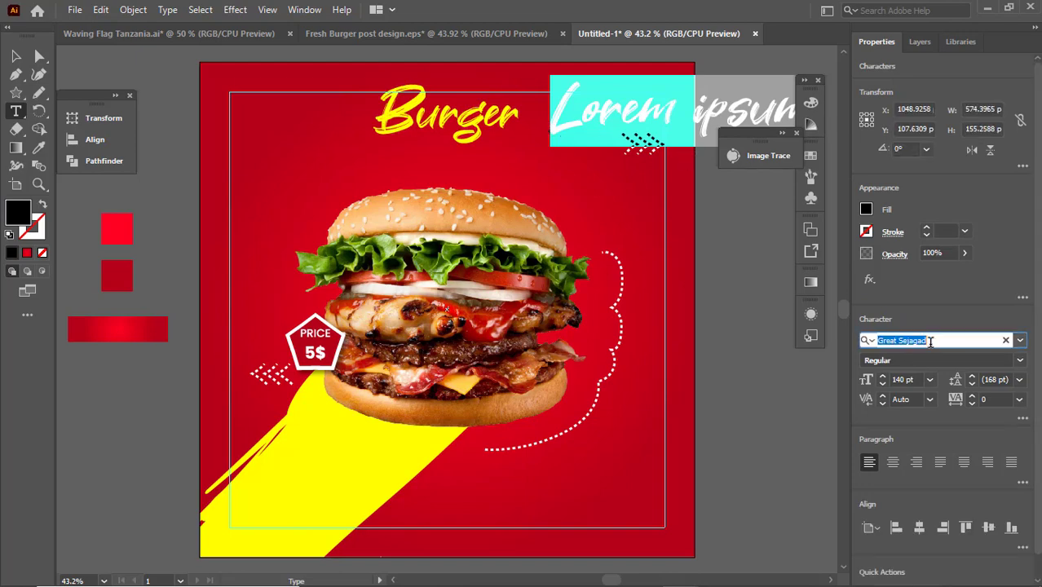
text(popp)
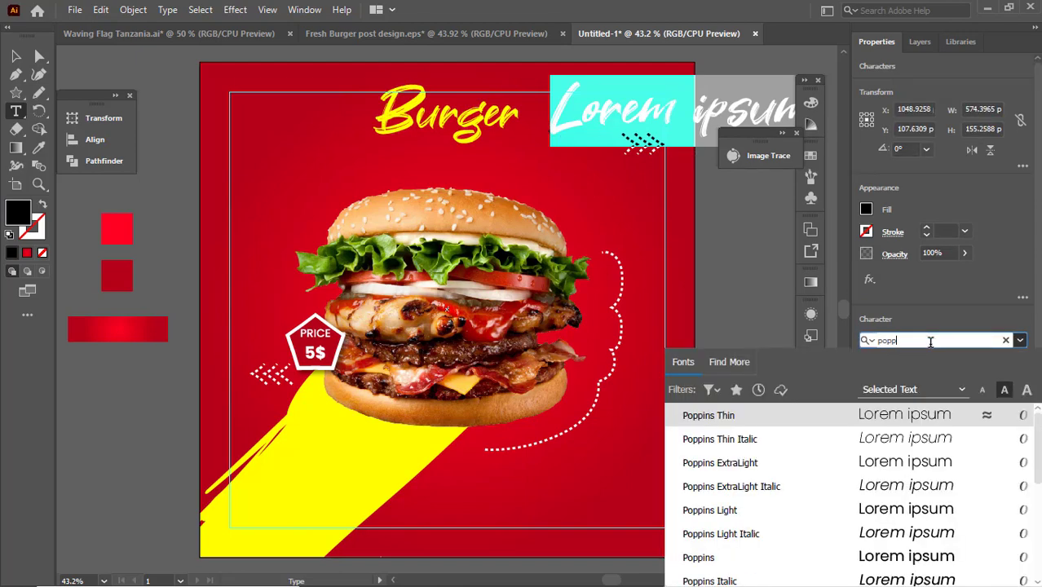
drag(1037, 440, 1037, 501)
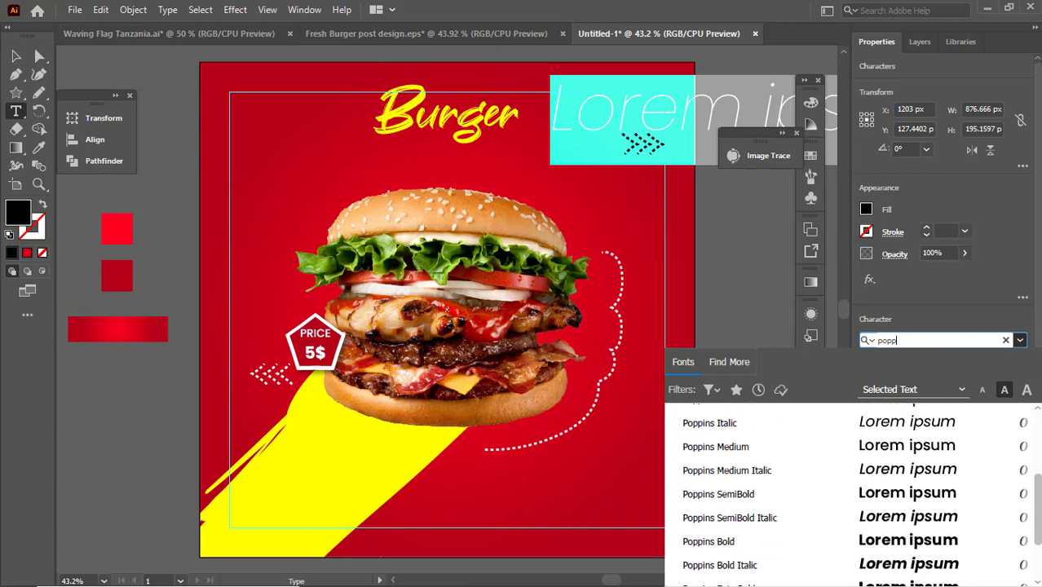
click(948, 459)
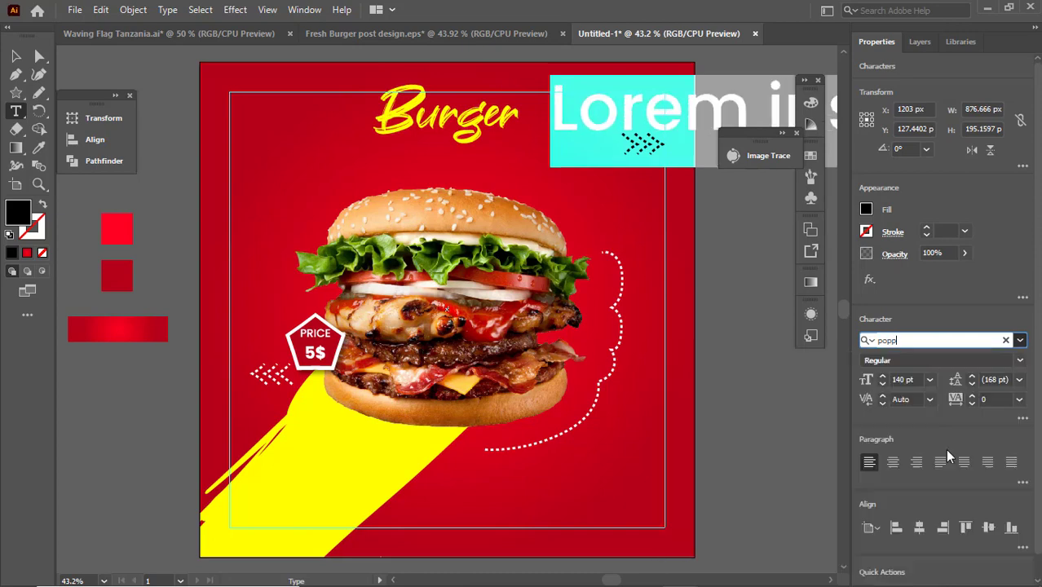
click(929, 380)
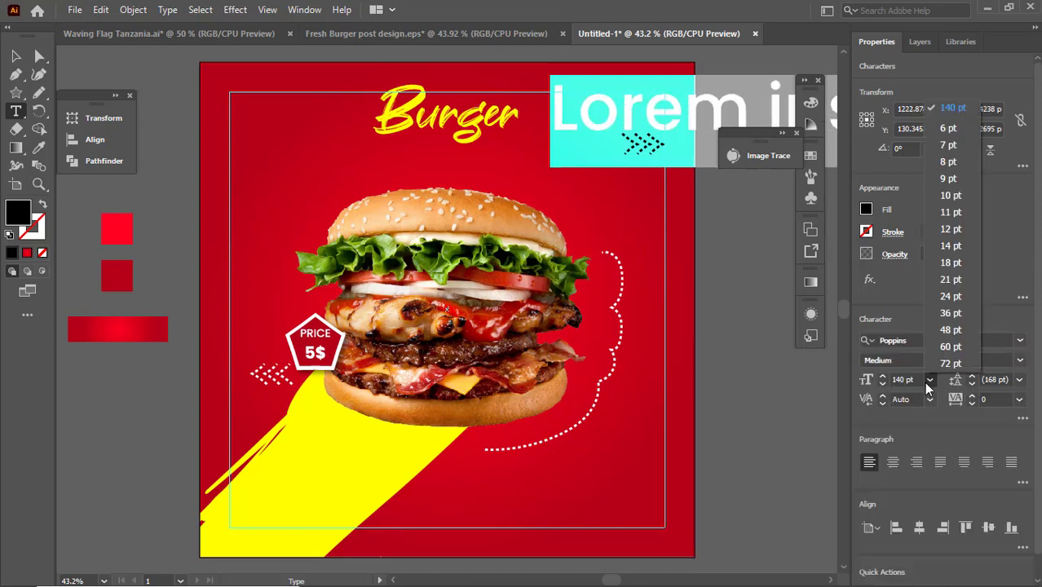
click(945, 315)
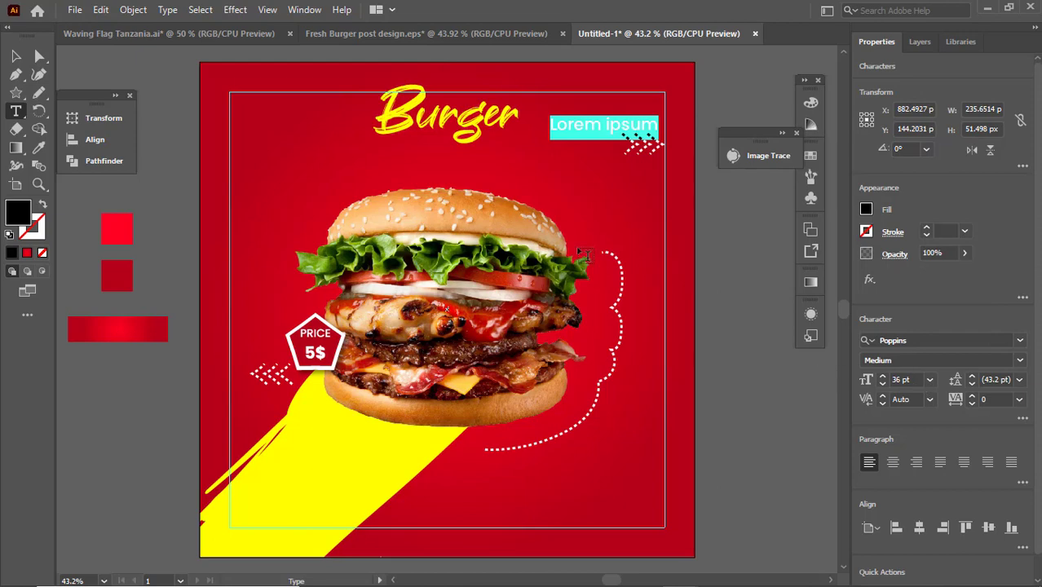
Replace the new placeholder text with "FRESH" and fill it with the yellow sampled from the brush stroke.
text(FRESH)
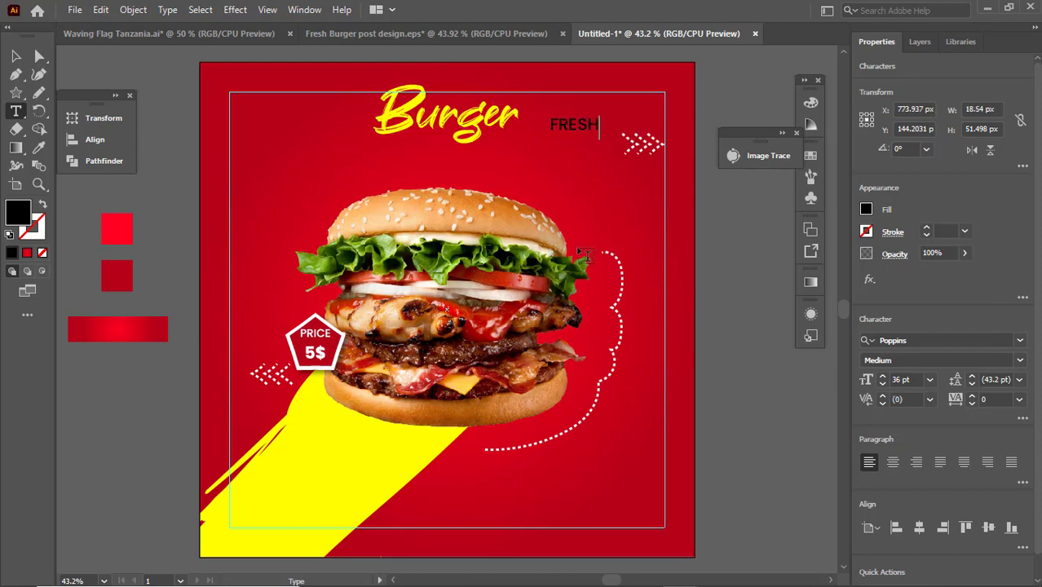
key(ctrl+a)
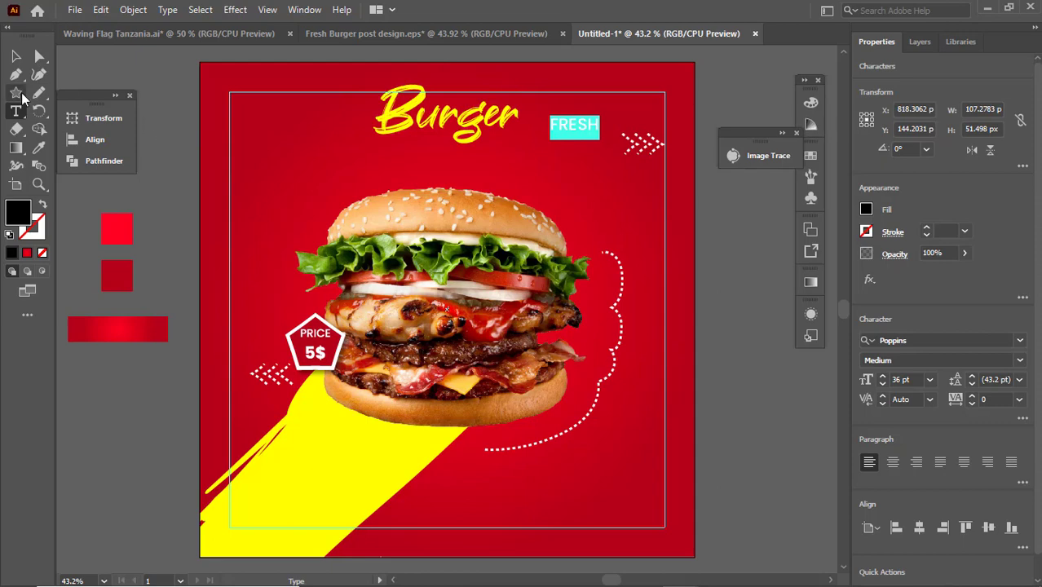
click(39, 148)
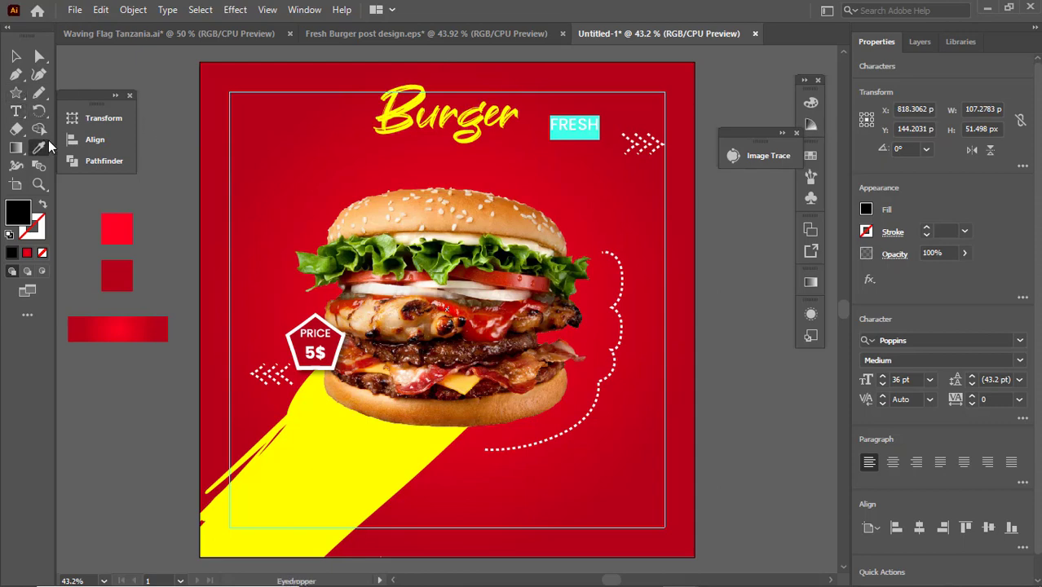
click(283, 479)
Move the "Burger" headline down to Y about 160 px and place "FRESH" just above its lowercase letters.
click(16, 55)
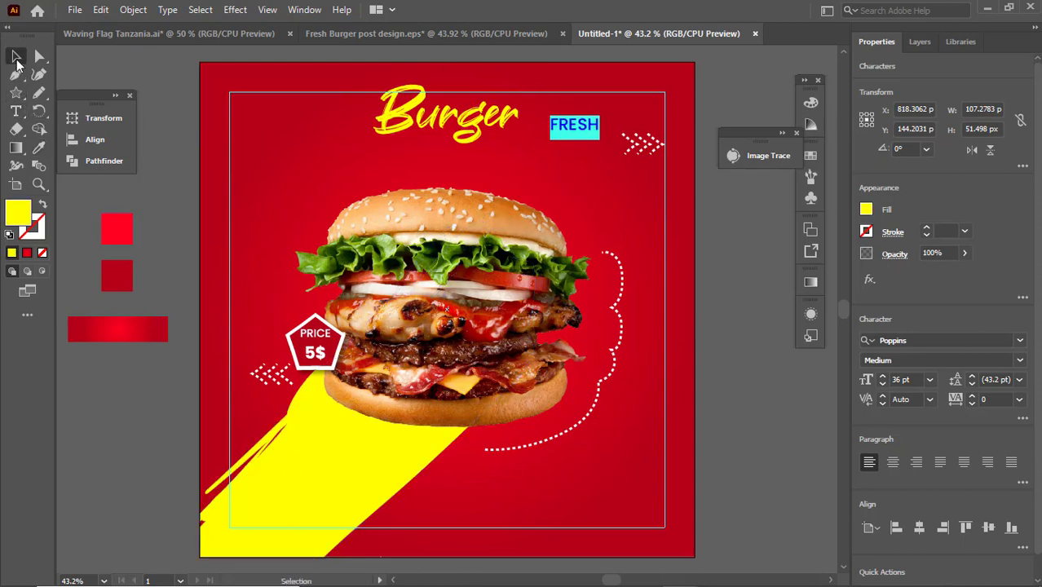
click(461, 129)
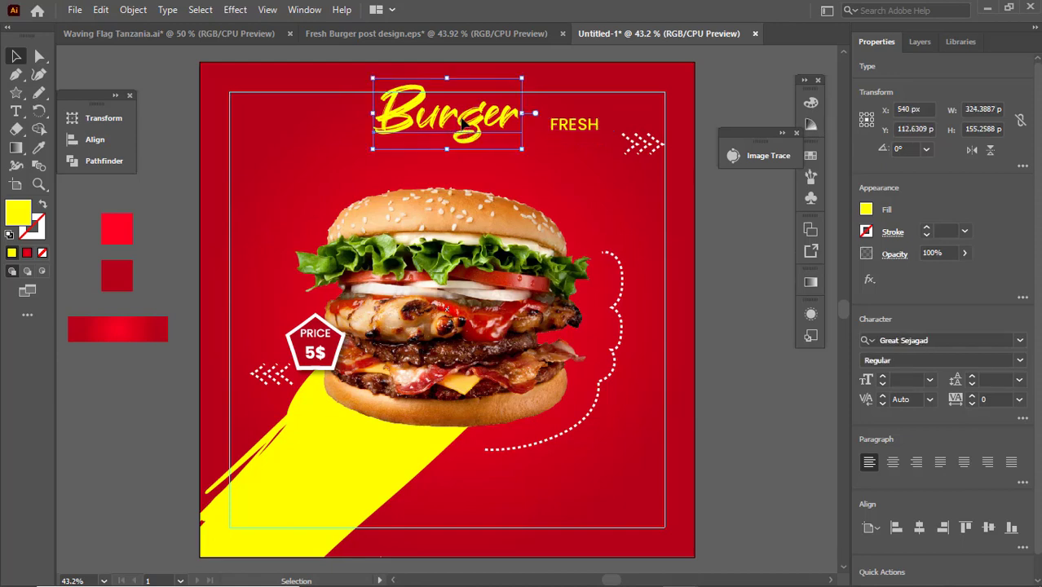
drag(462, 130, 461, 146)
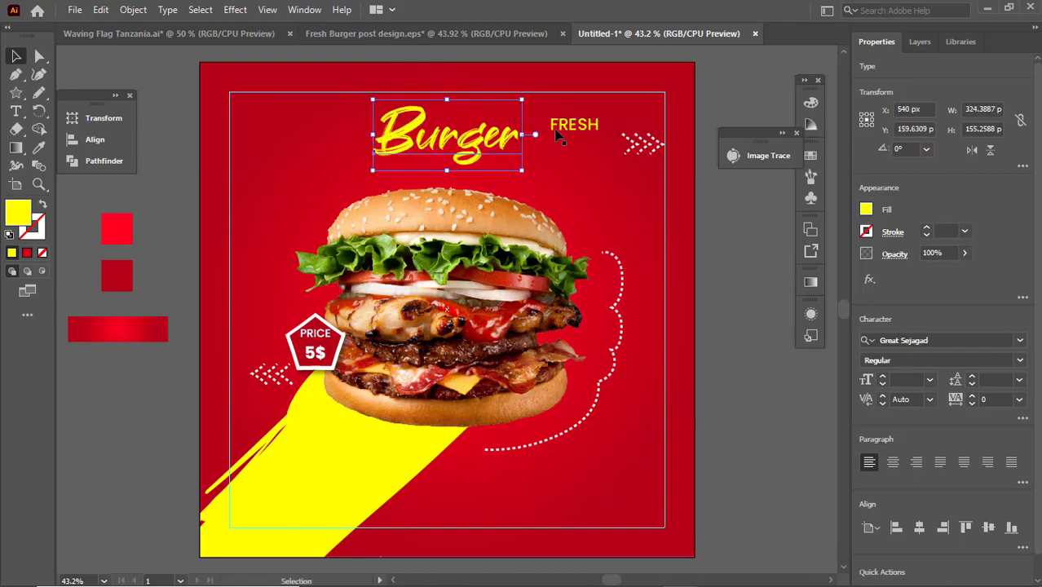
drag(576, 128, 458, 114)
drag(457, 116, 458, 119)
click(564, 193)
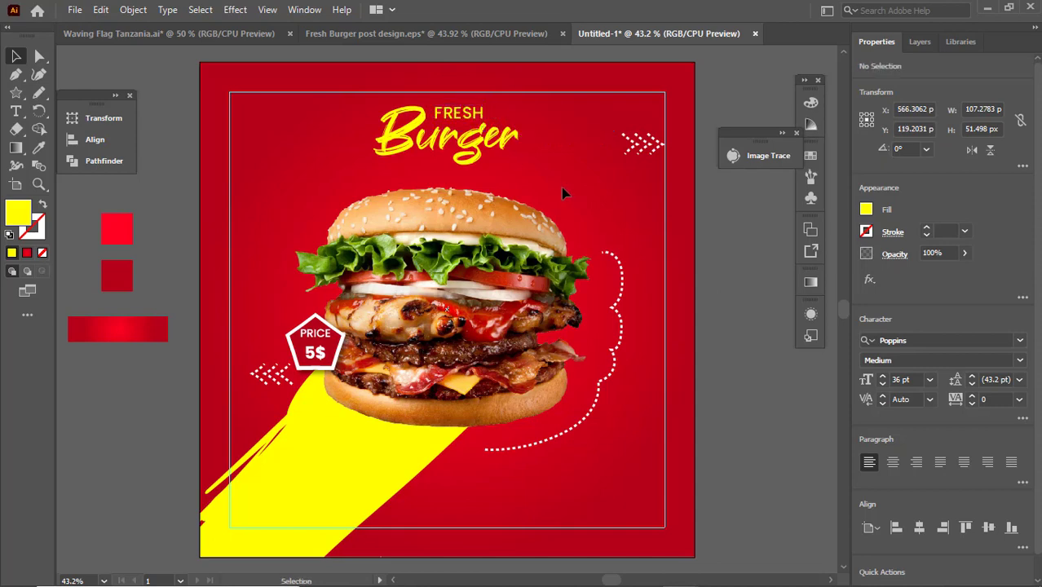
Move "FRESH" higher above the "Burger" headline, to Y about 102 px, just inside the margin guide.
drag(345, 94, 354, 128)
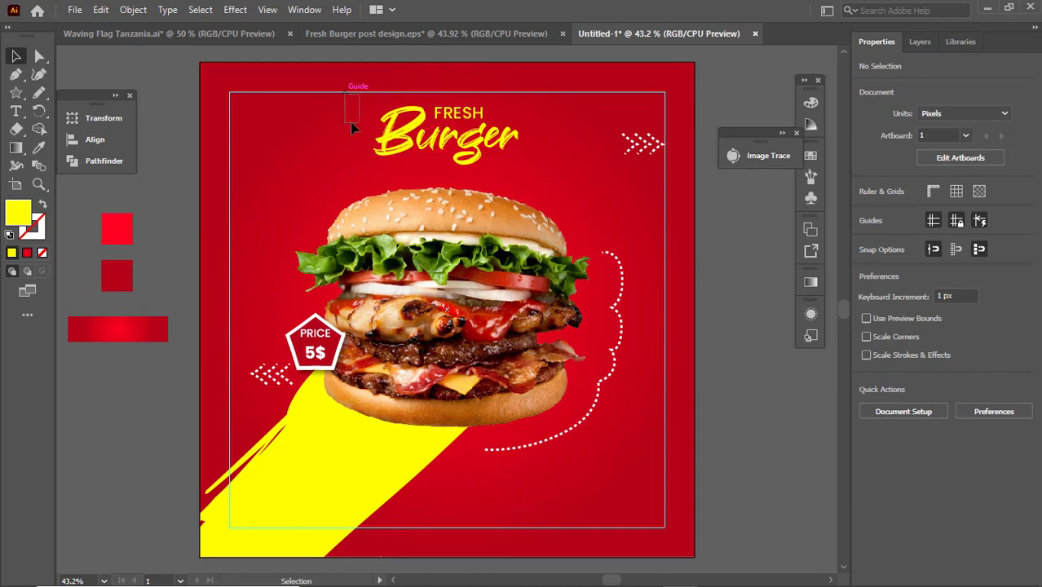
click(481, 107)
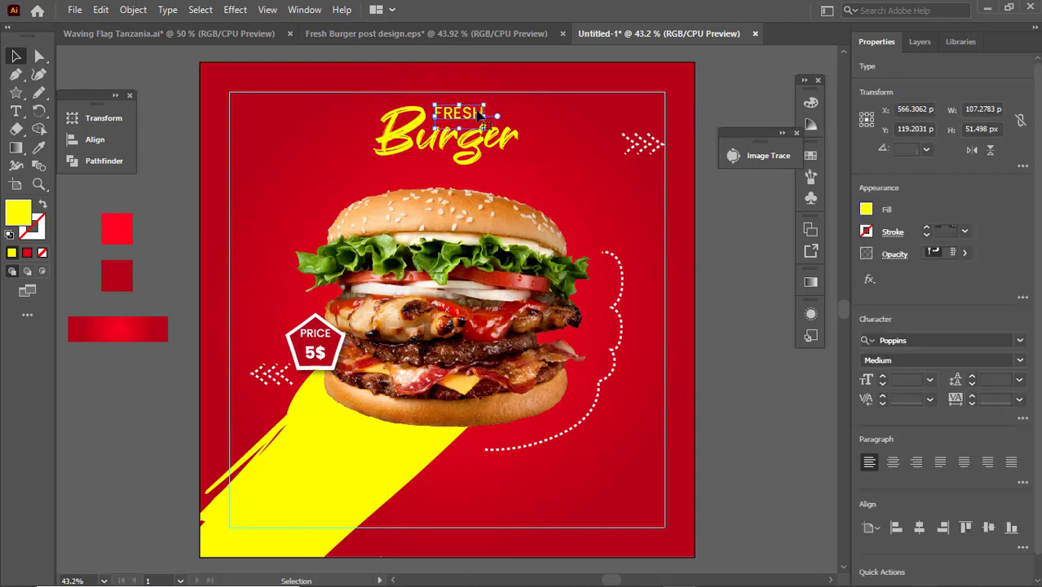
drag(479, 120, 470, 105)
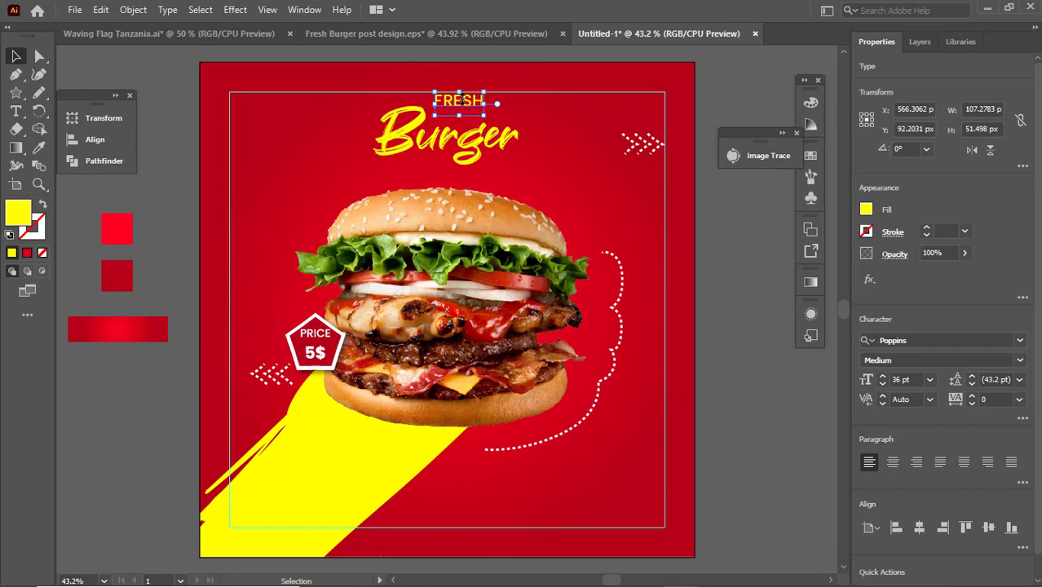
drag(457, 99, 461, 96)
key(shift+Down)
key(shift+Up)
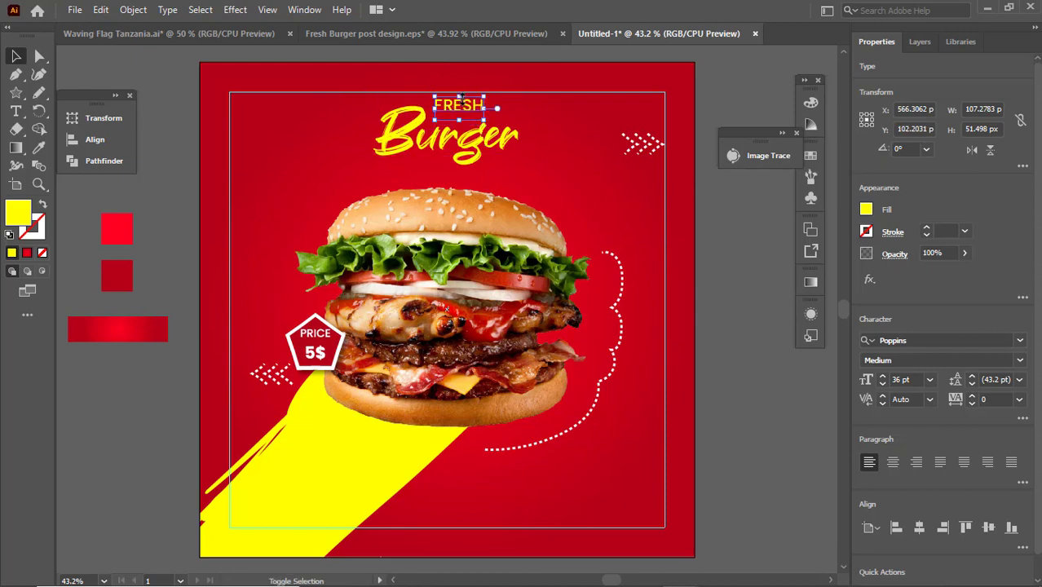
Nudge "FRESH" down to Y about 105 px above the "Burger" headline, undoing any stray move of "Burger".
drag(459, 97, 458, 99)
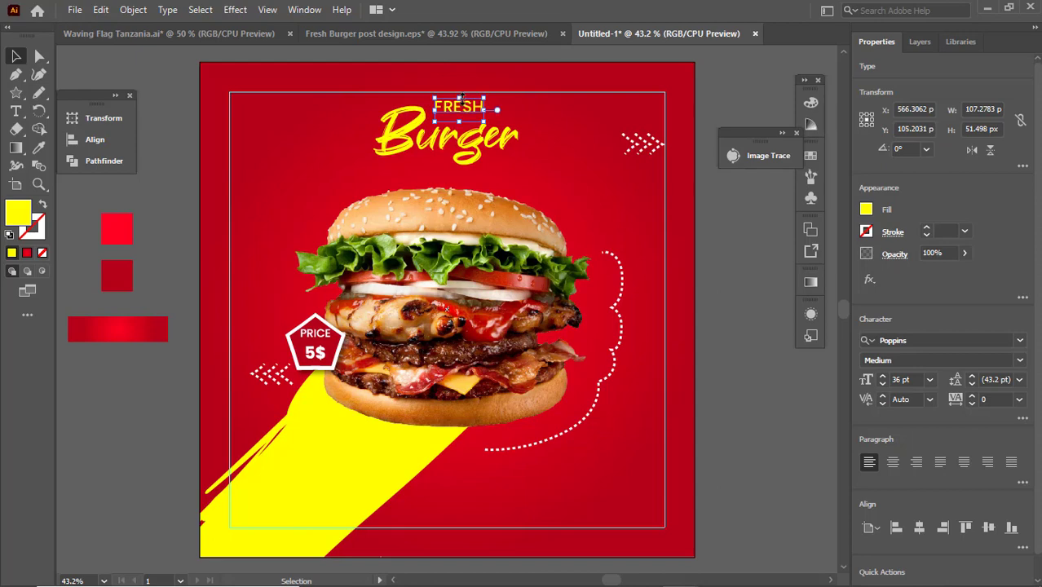
drag(382, 101, 491, 157)
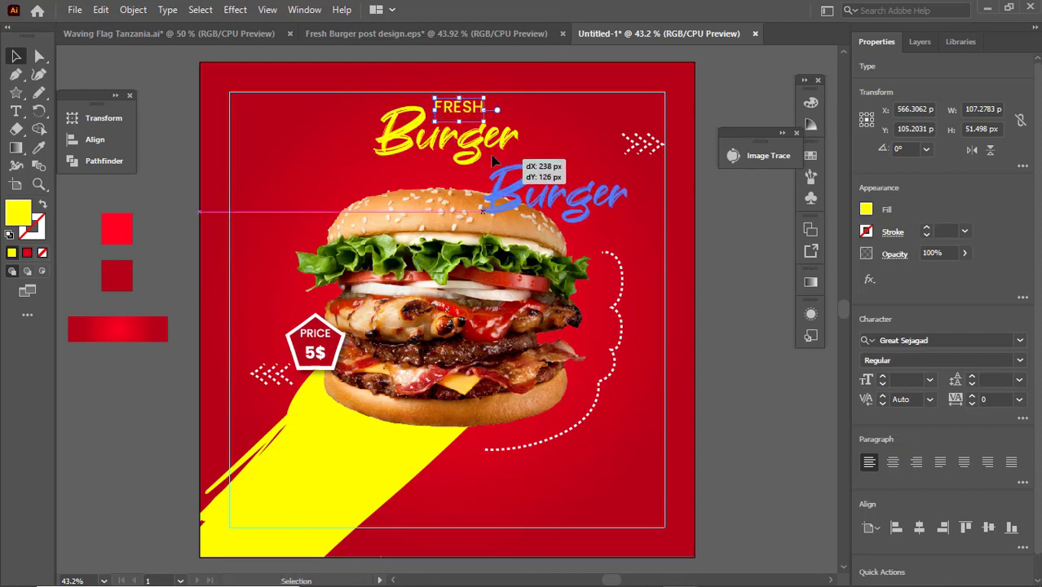
key(ctrl+z)
Select "FRESH" and "Burger" together and expand both texts into shapes with Object and Fill enabled.
drag(377, 82, 455, 167)
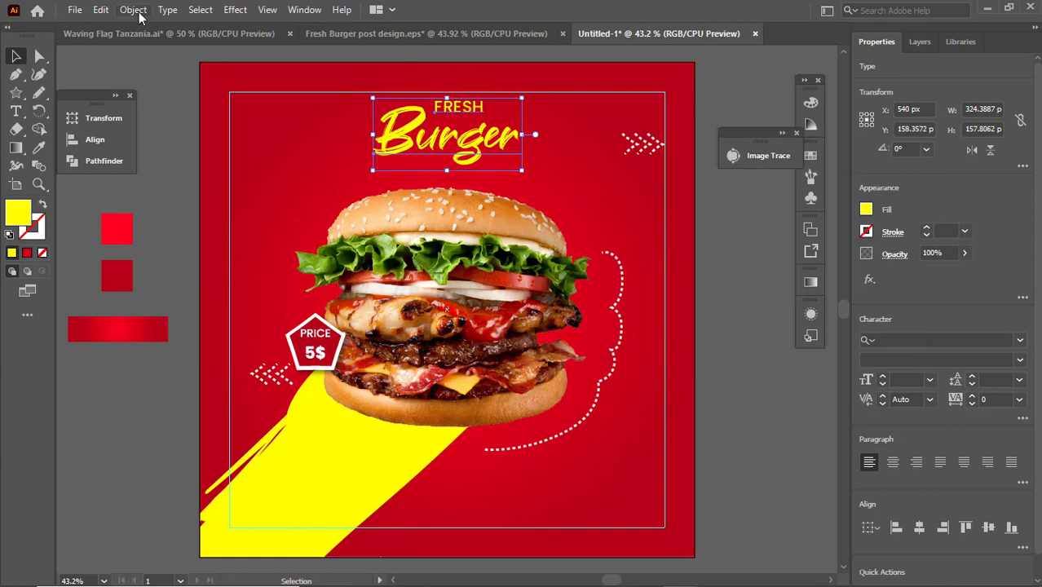
click(134, 9)
click(241, 194)
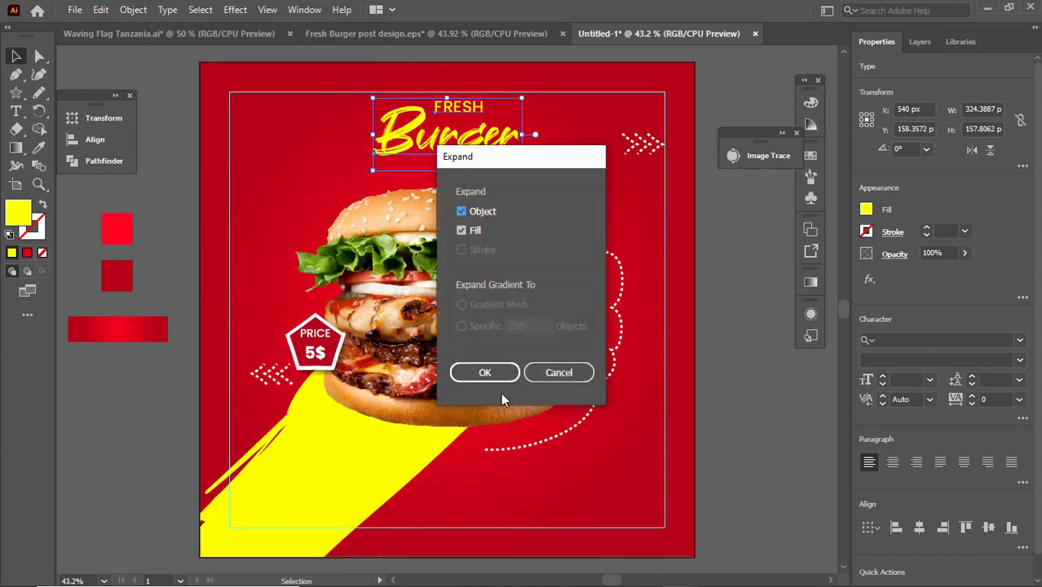
click(495, 375)
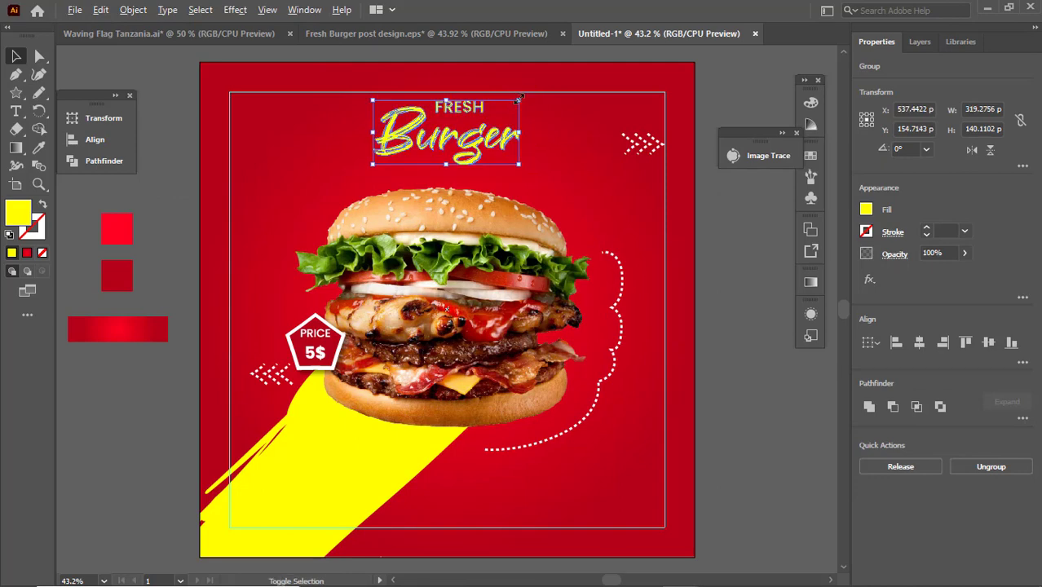
Enlarge the expanded headline around its center to about 389 px wide and nudge it up against the upper margin guide.
drag(519, 99, 538, 88)
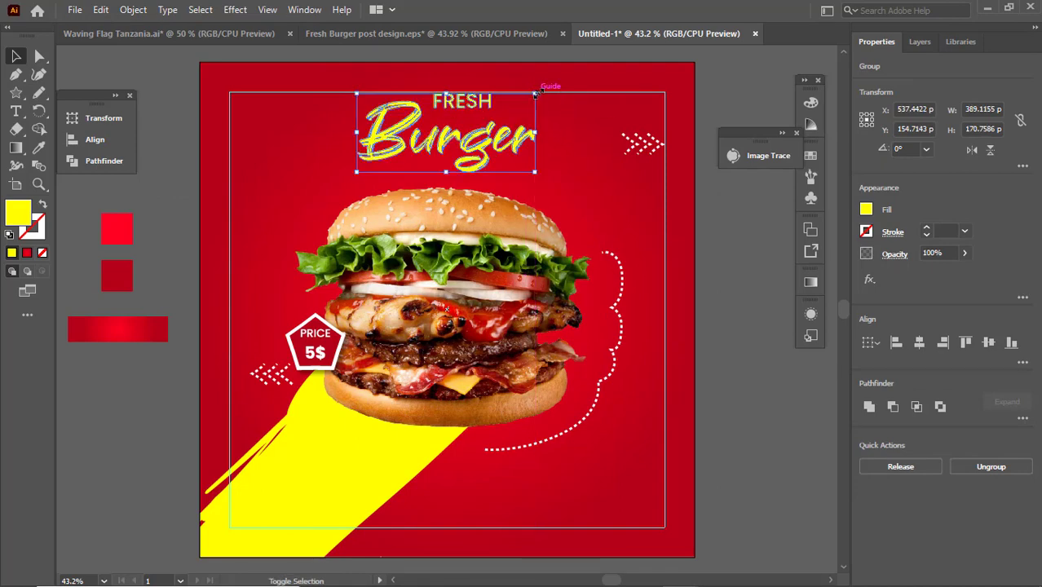
key(Up)
key(Up)
key(Up)
key(Up)
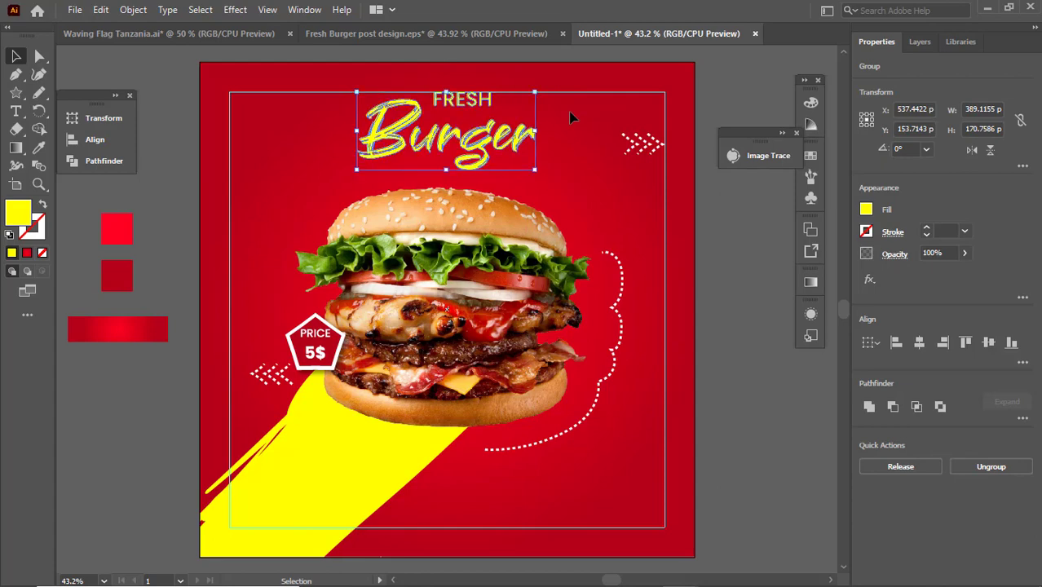
click(570, 113)
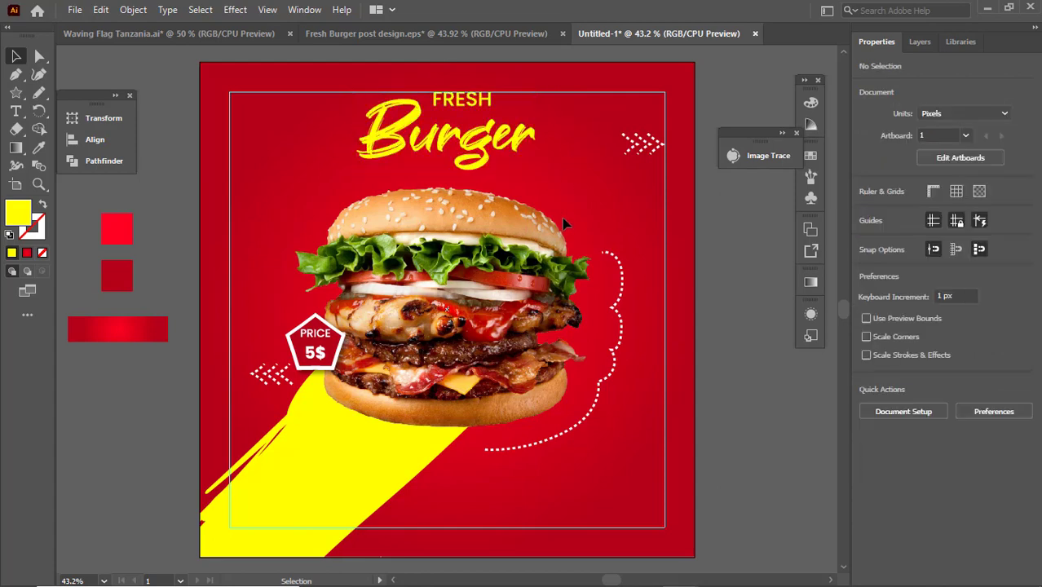
Preview the post with the guides hidden, restore them, and check the Fresh Burger post design document for reference.
right_click(561, 149)
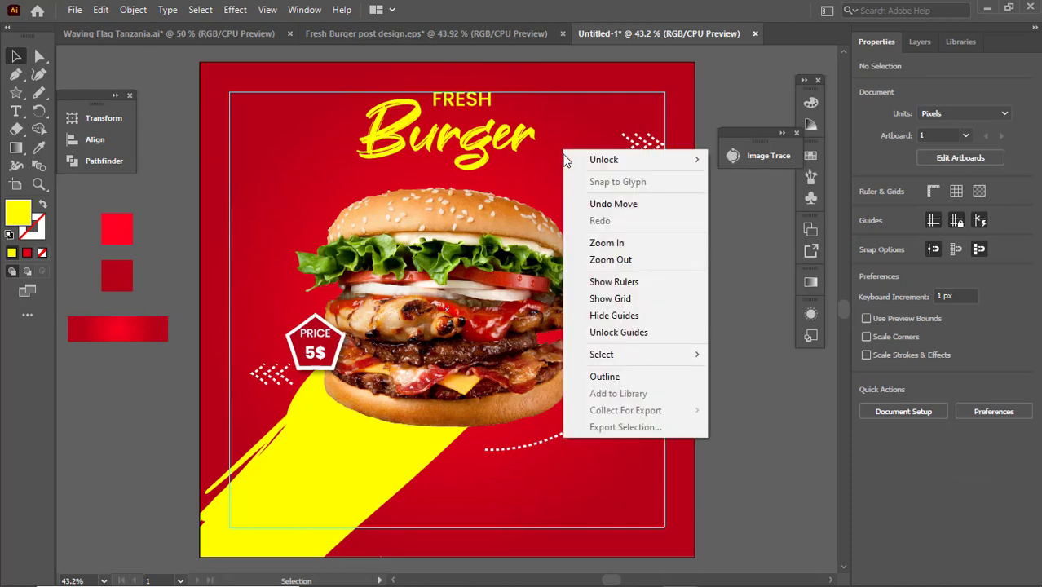
click(634, 318)
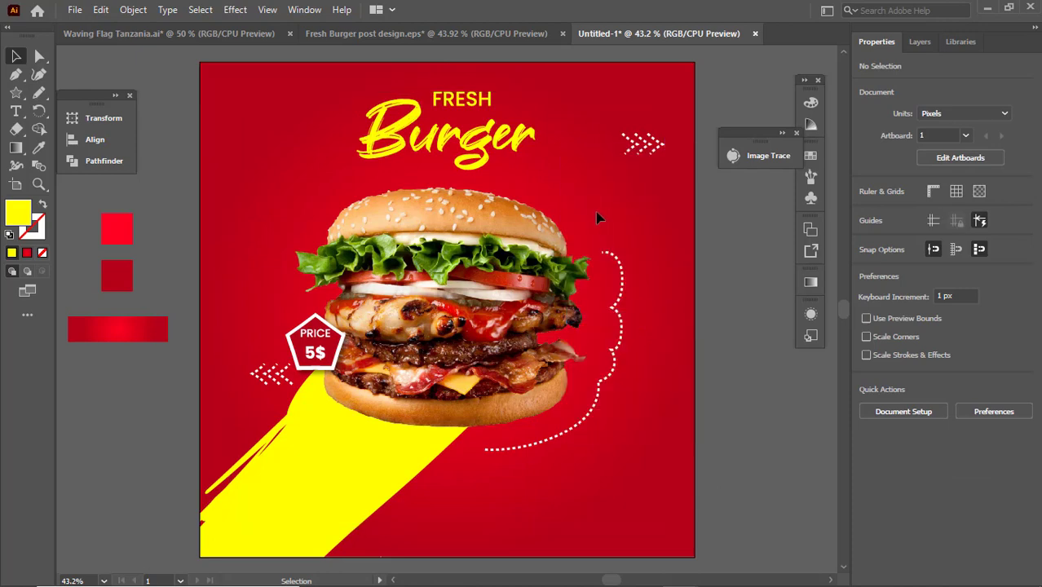
right_click(581, 124)
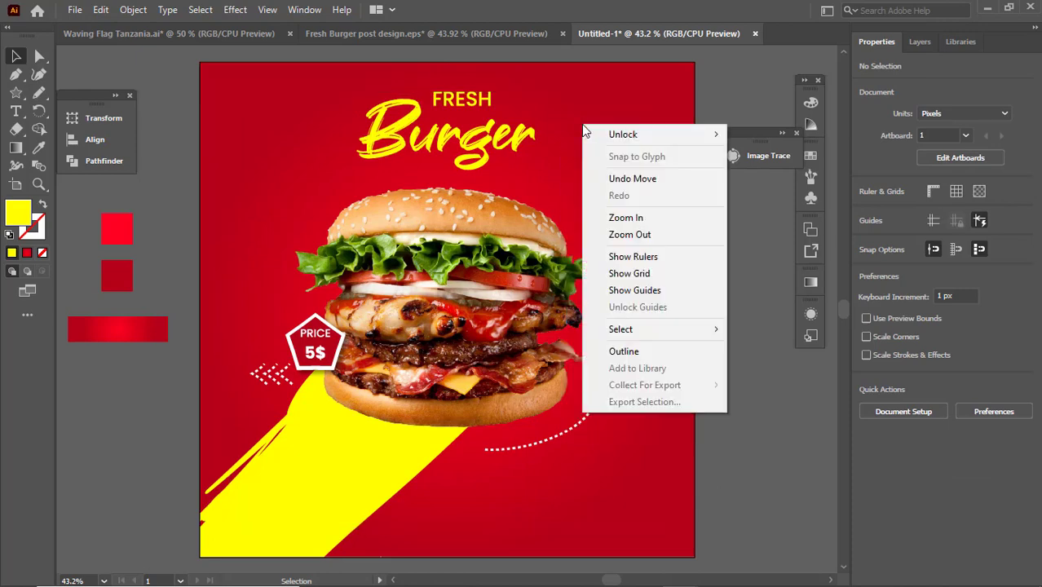
click(658, 291)
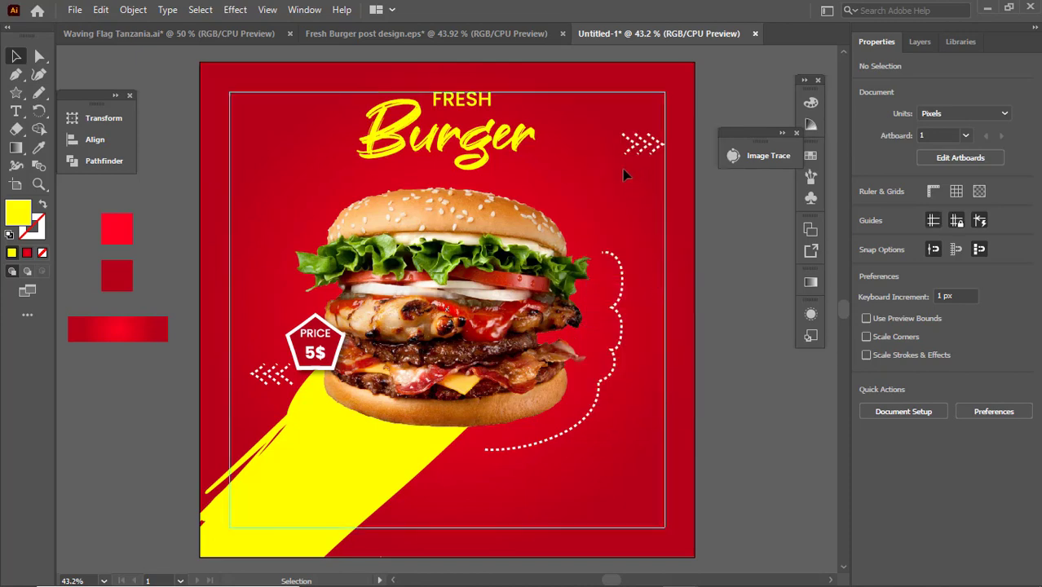
click(403, 42)
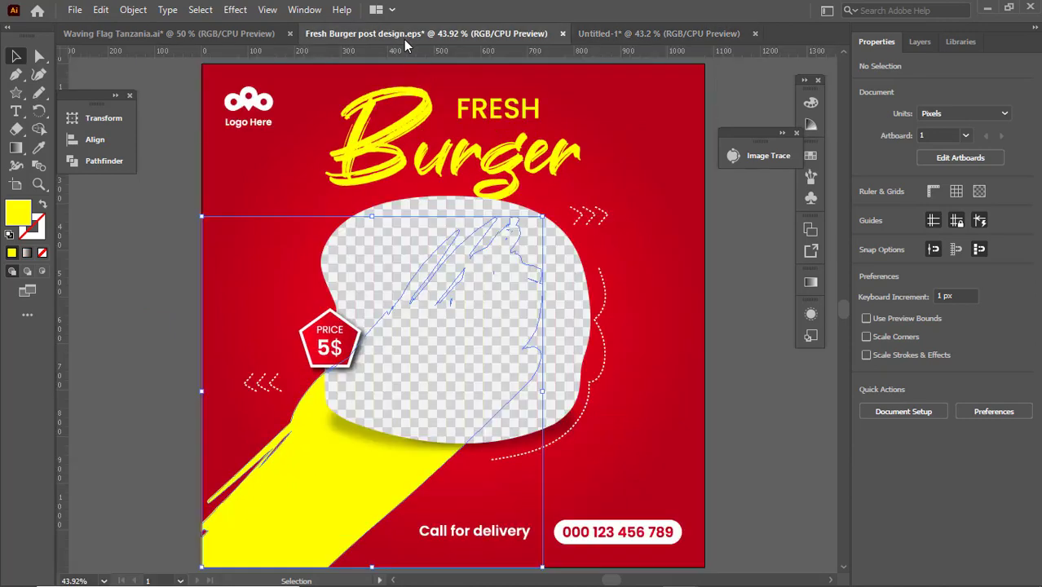
click(619, 33)
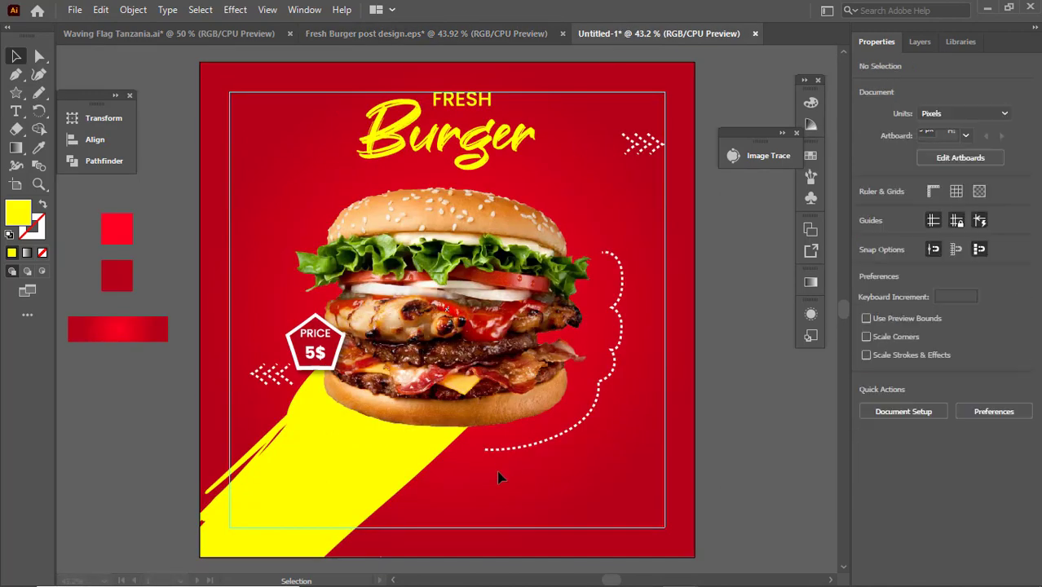
Add the text "Call for delivery" below the burger in Poppins Bold at 36 pt.
key(t)
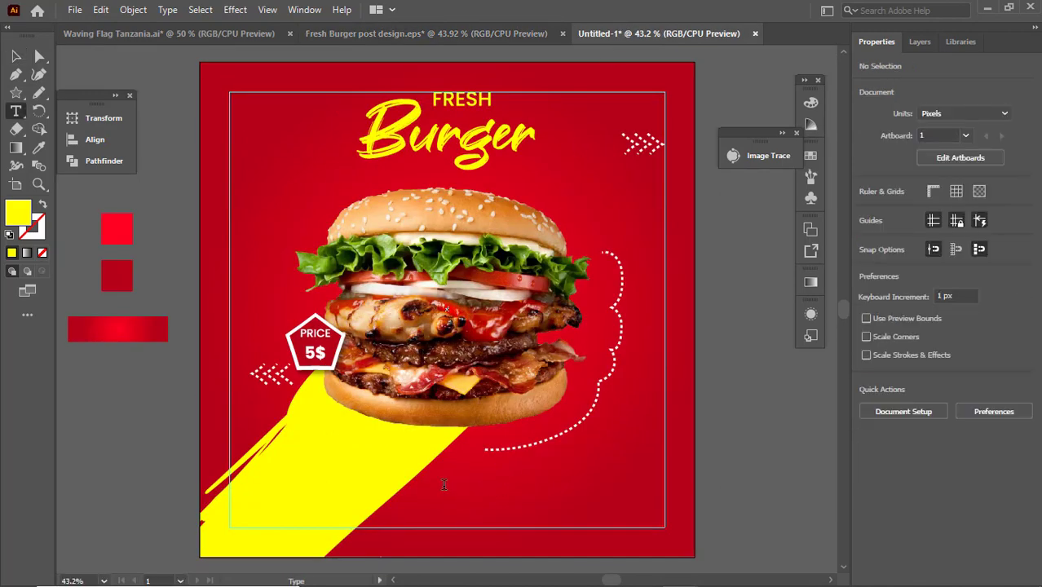
click(443, 485)
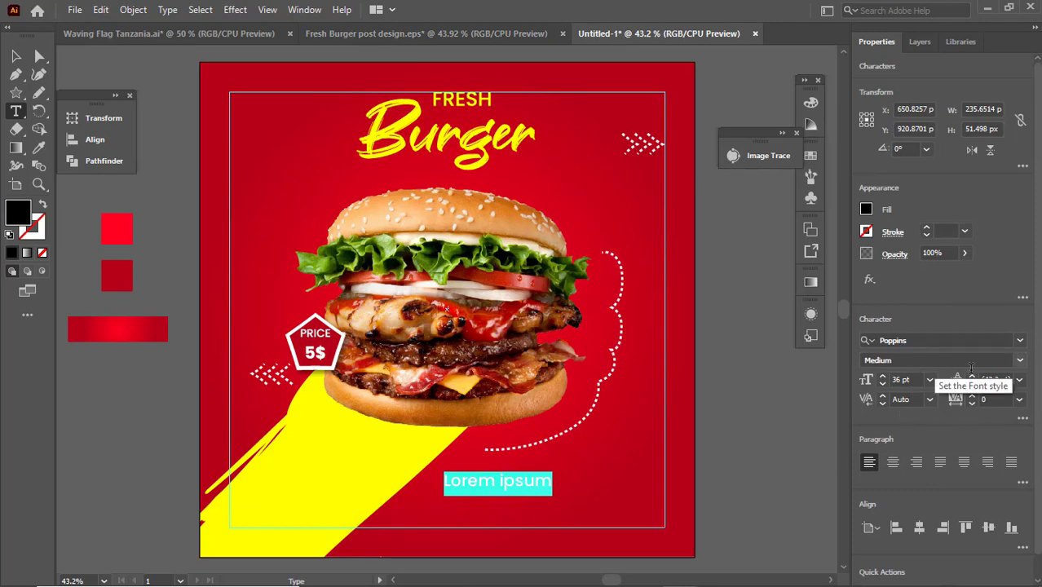
click(1017, 364)
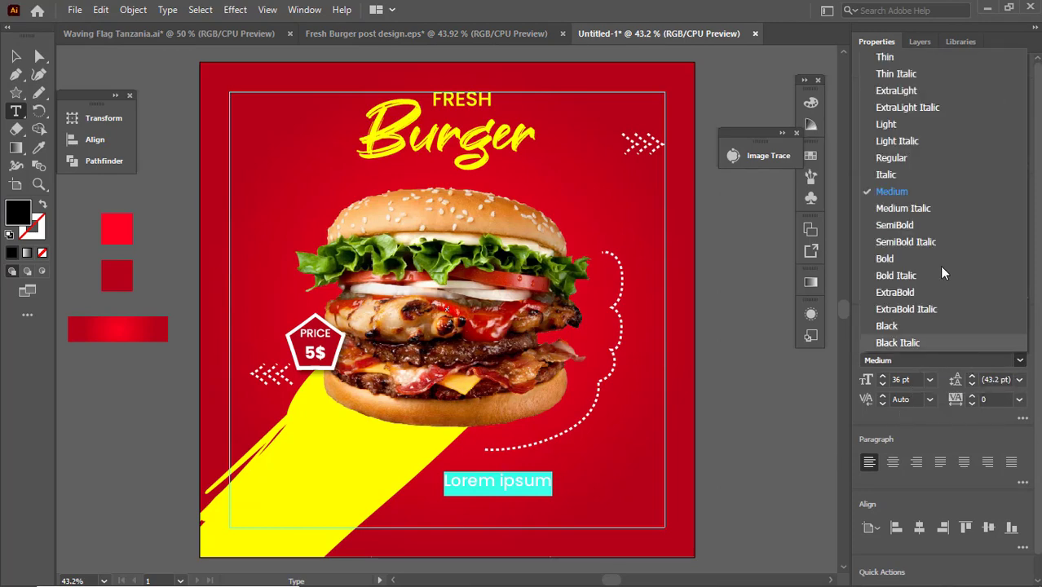
click(917, 224)
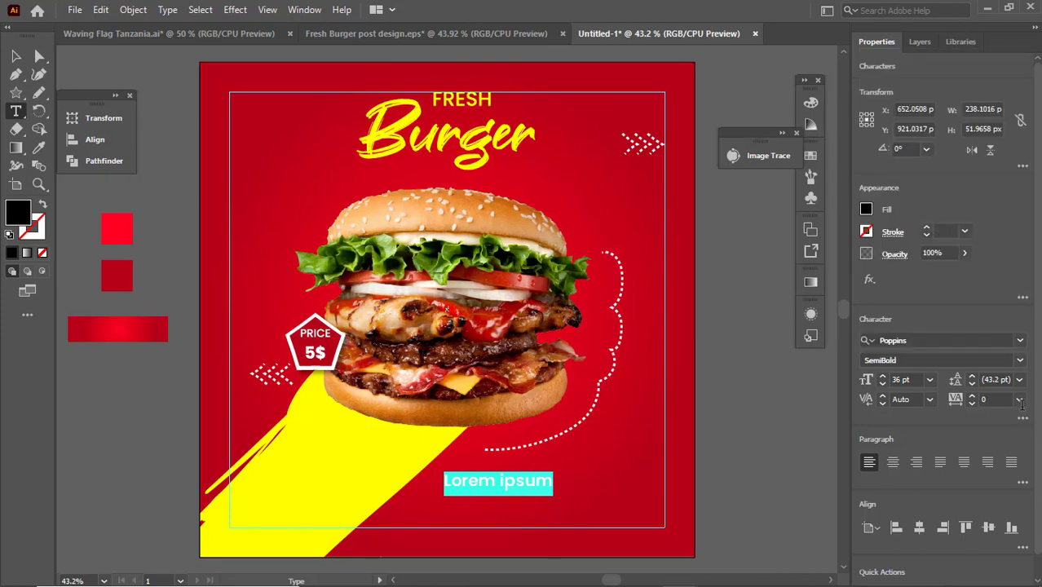
click(1018, 364)
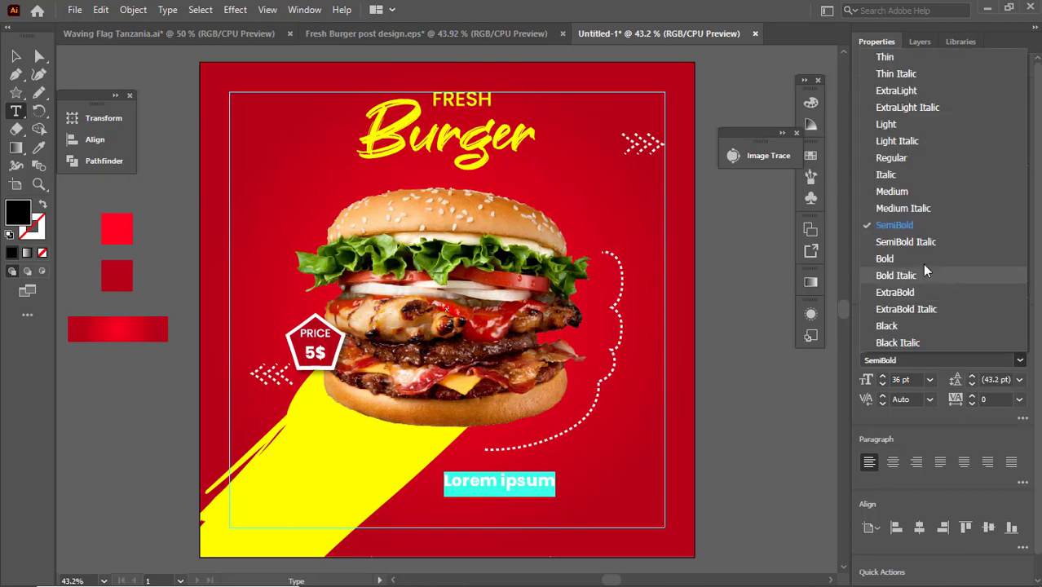
click(924, 263)
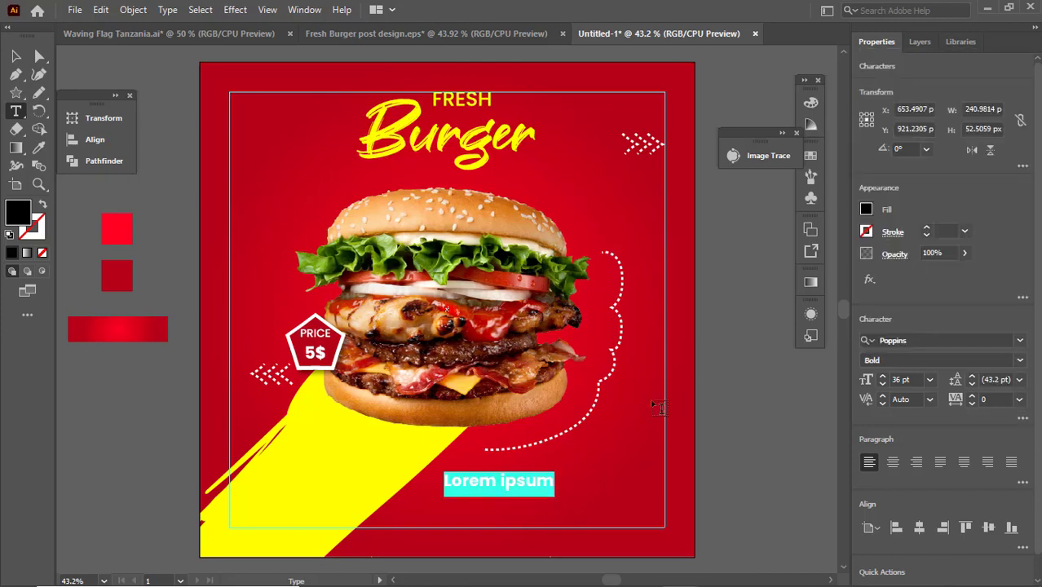
text(Call)
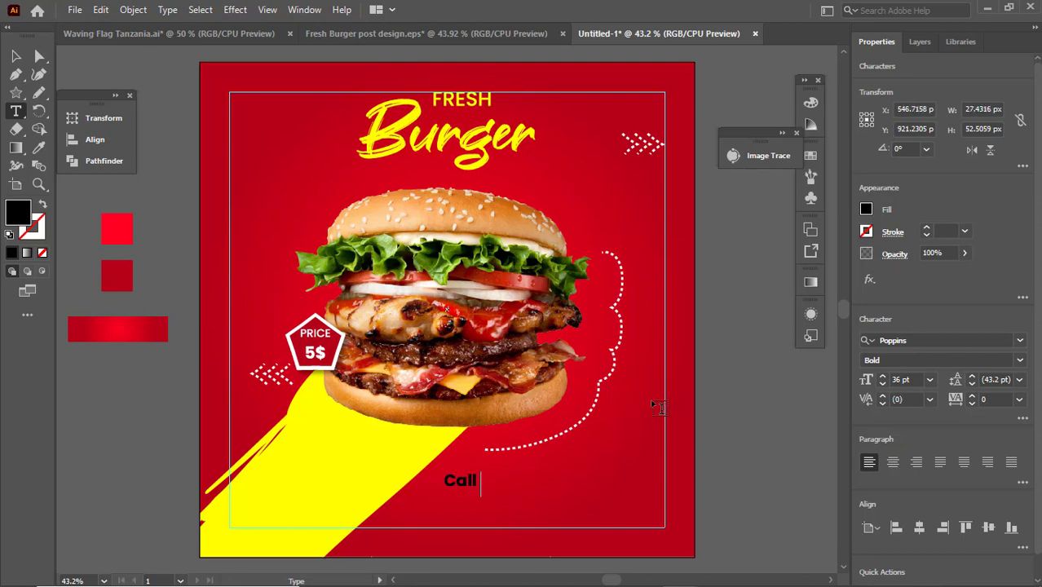
text( for delivery)
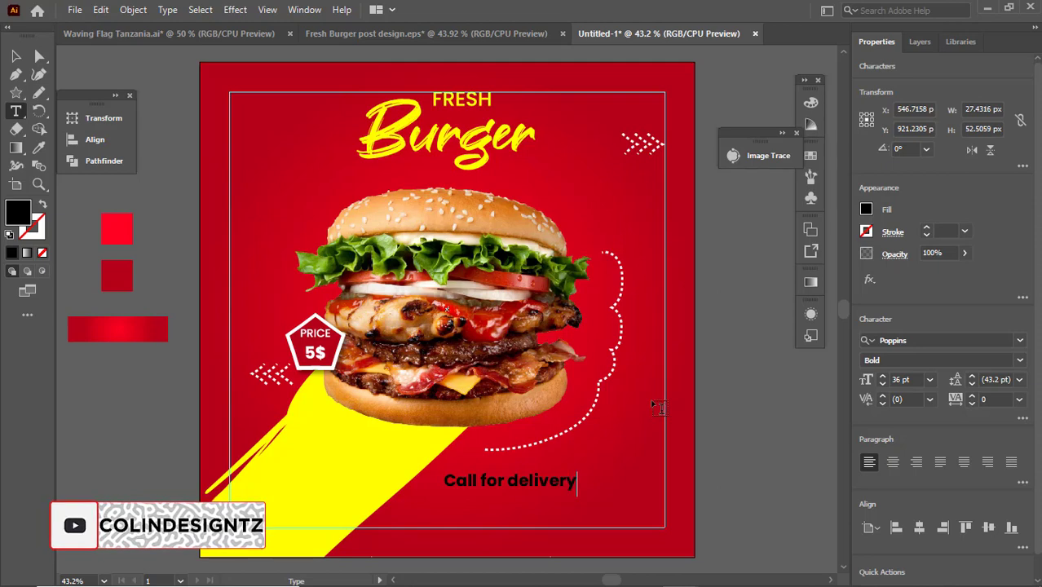
Change the "Call for delivery" text to Poppins SemiBold and fill it with white.
key(ctrl+a)
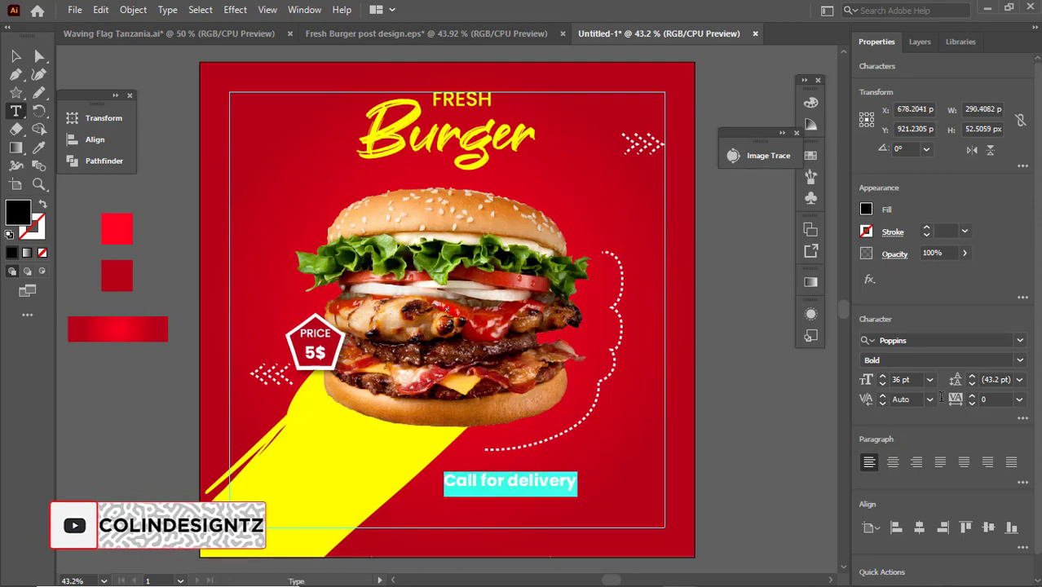
click(1019, 361)
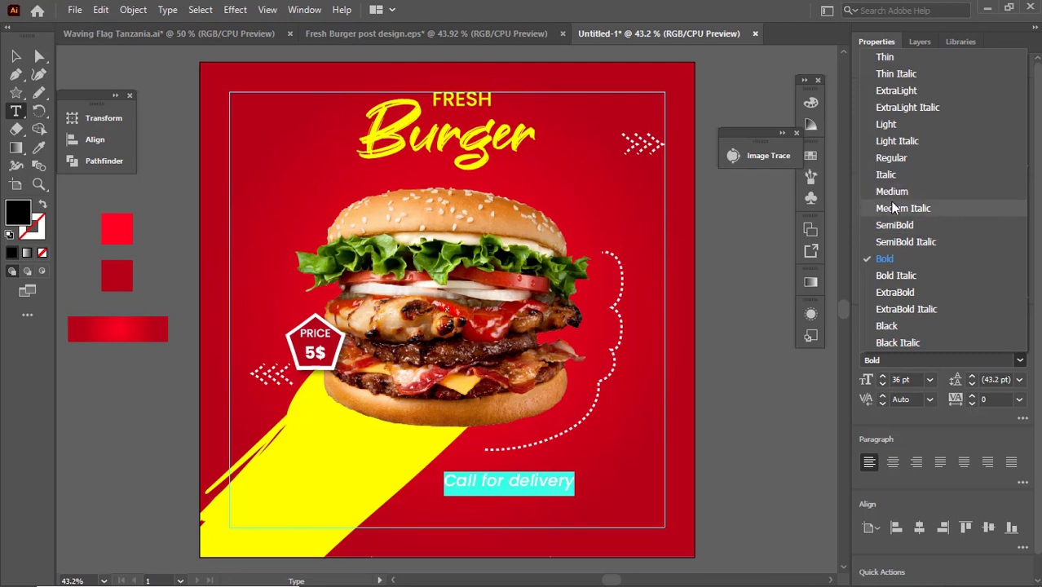
click(892, 226)
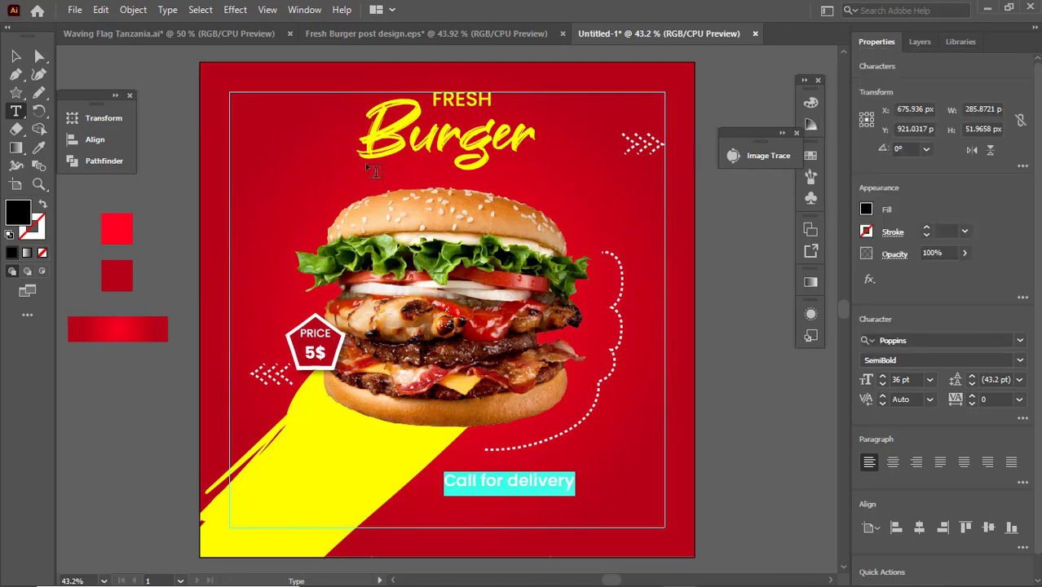
double_click(34, 217)
mouse_move(619, 186)
mouse_down()
mouse_move(598, 196)
mouse_move(562, 175)
mouse_up()
click(929, 191)
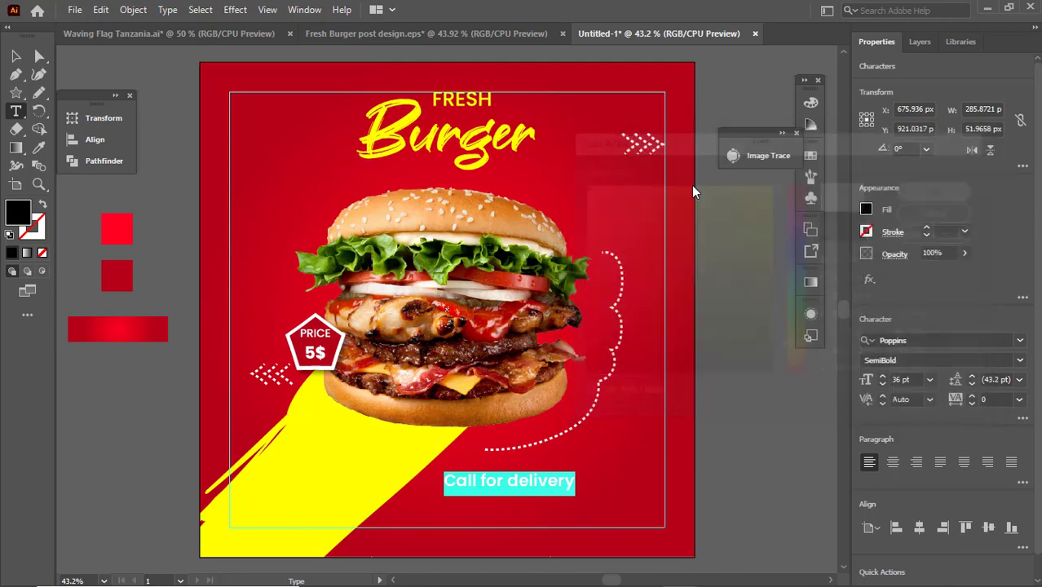
click(16, 55)
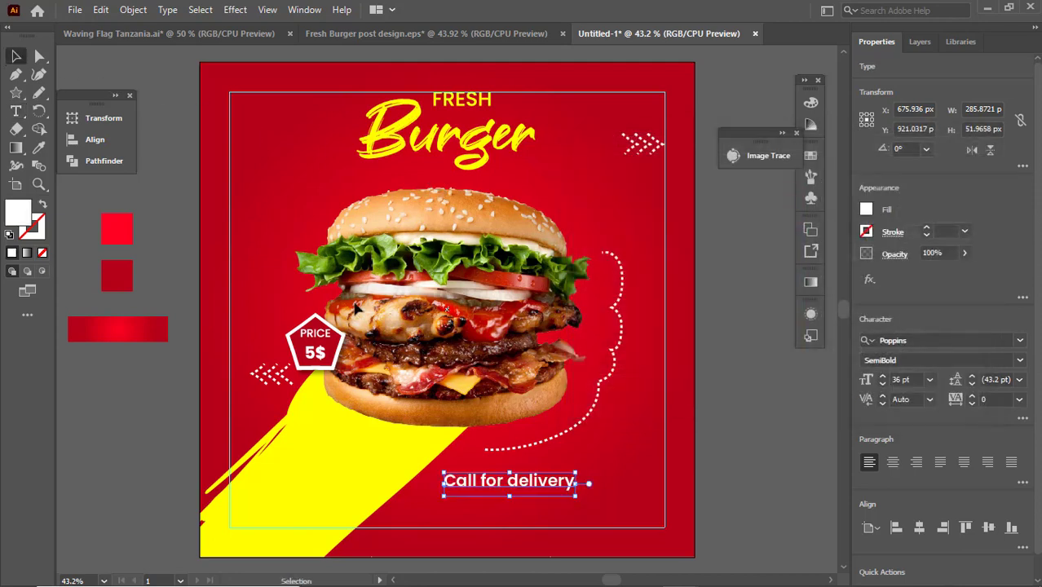
Move "Call for delivery" down to X about 592 px, Y about 990 px, resting on the lower margin guide.
drag(515, 493, 486, 516)
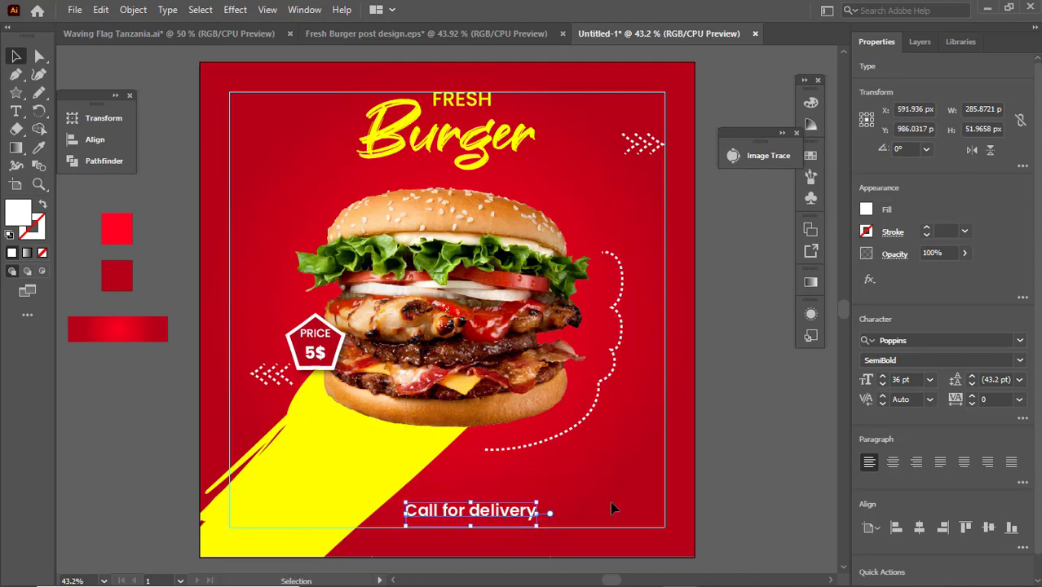
key(Down)
key(Down)
key(Down)
key(Down)
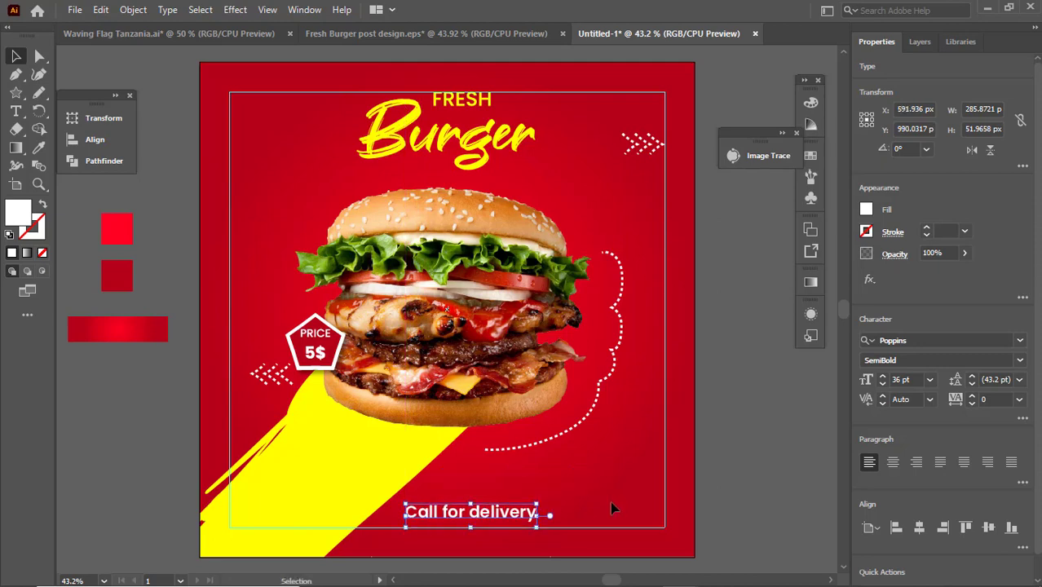
Duplicate "Call for delivery" horizontally to its right, at X about 916 px on the same line.
shift+click(508, 514)
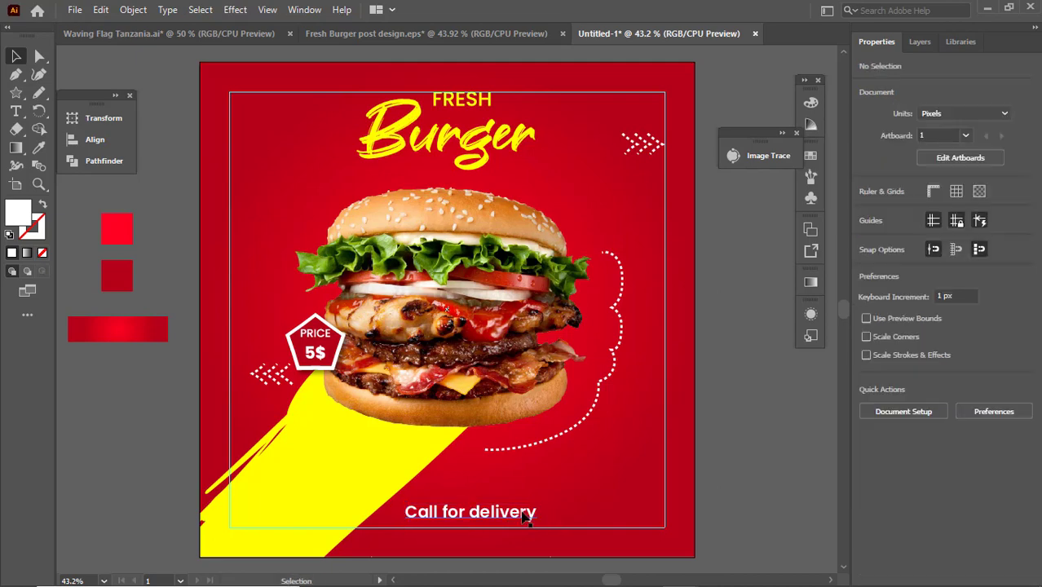
click(523, 516)
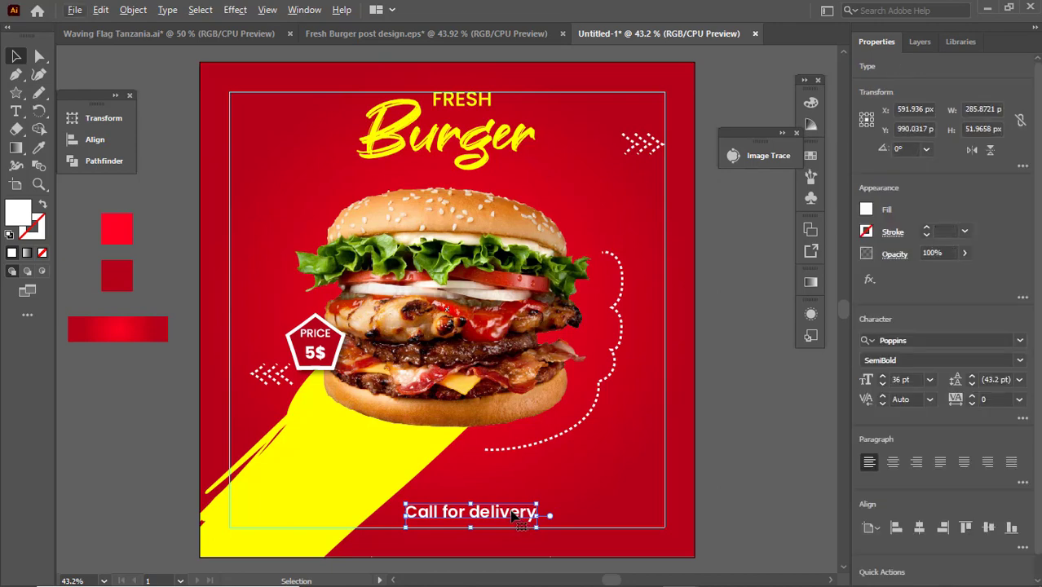
drag(515, 516, 662, 513)
Replace the duplicated text's content with the placeholder delivery phone number.
key(t)
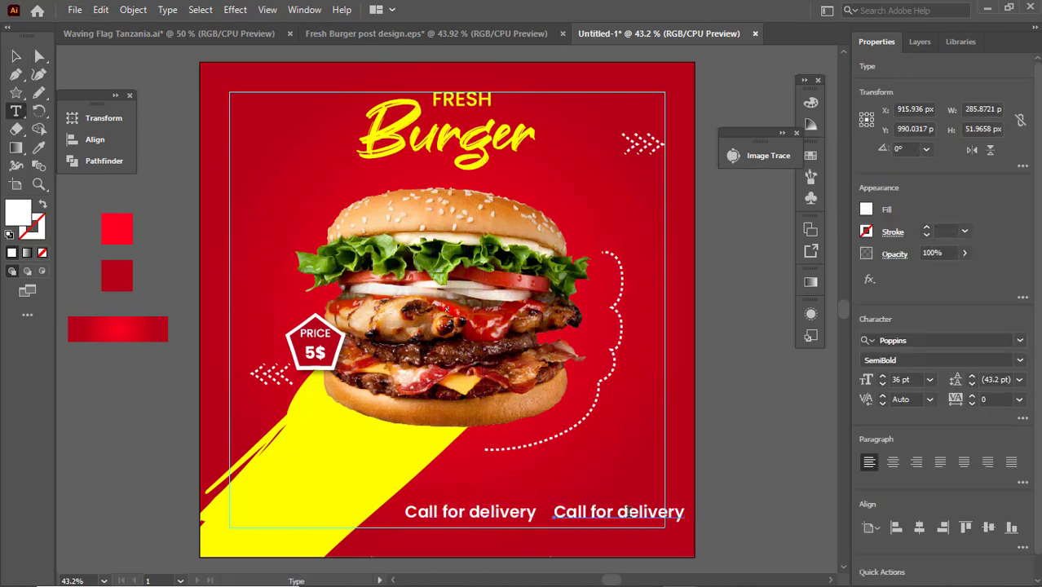
click(630, 511)
key(ctrl+a)
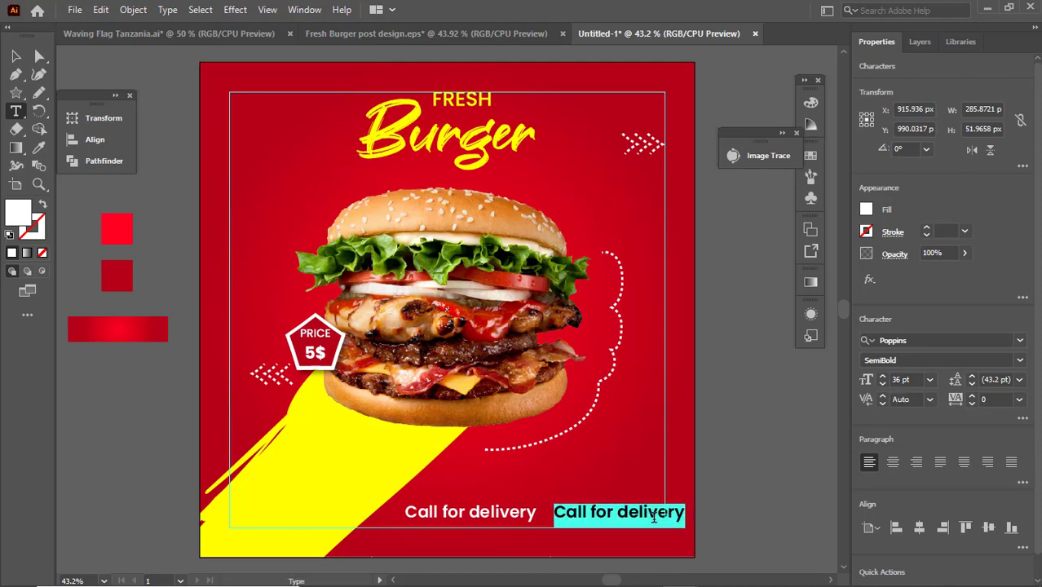
text(000)
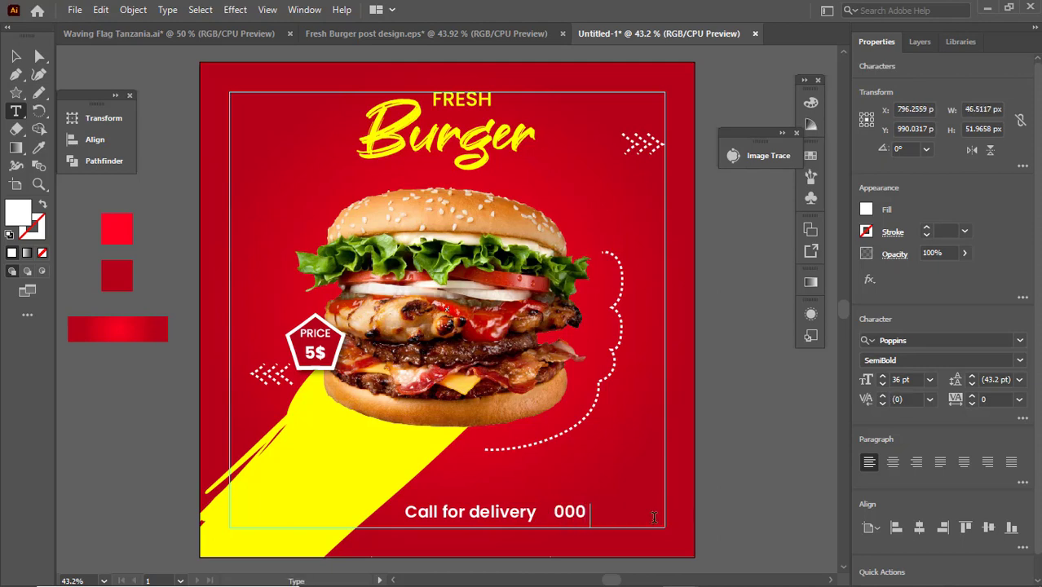
text( 123 456789)
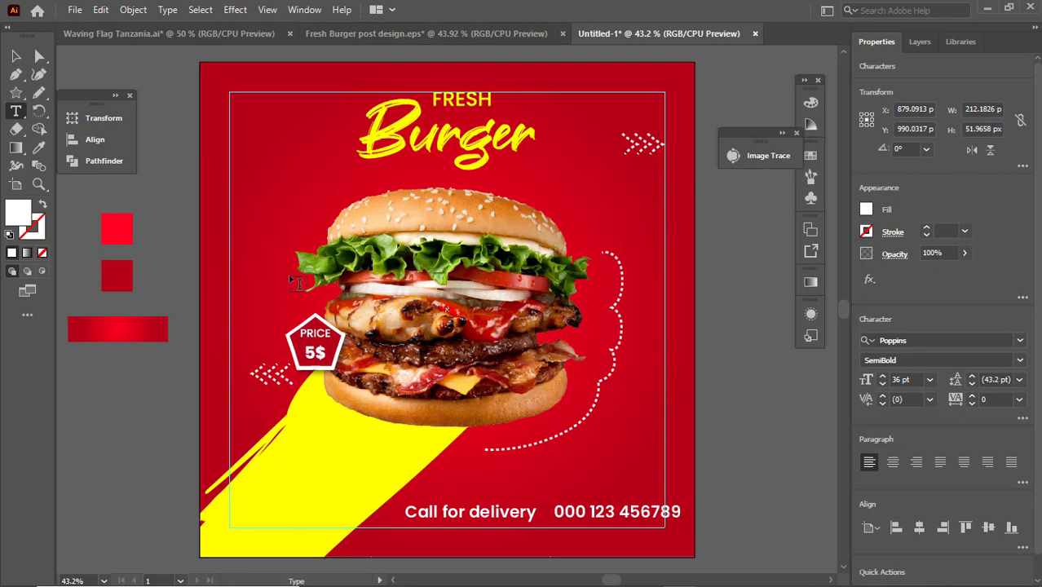
Move "Call for delivery" and the phone number left together to X about 714 px, ending at the right margin guide.
click(16, 56)
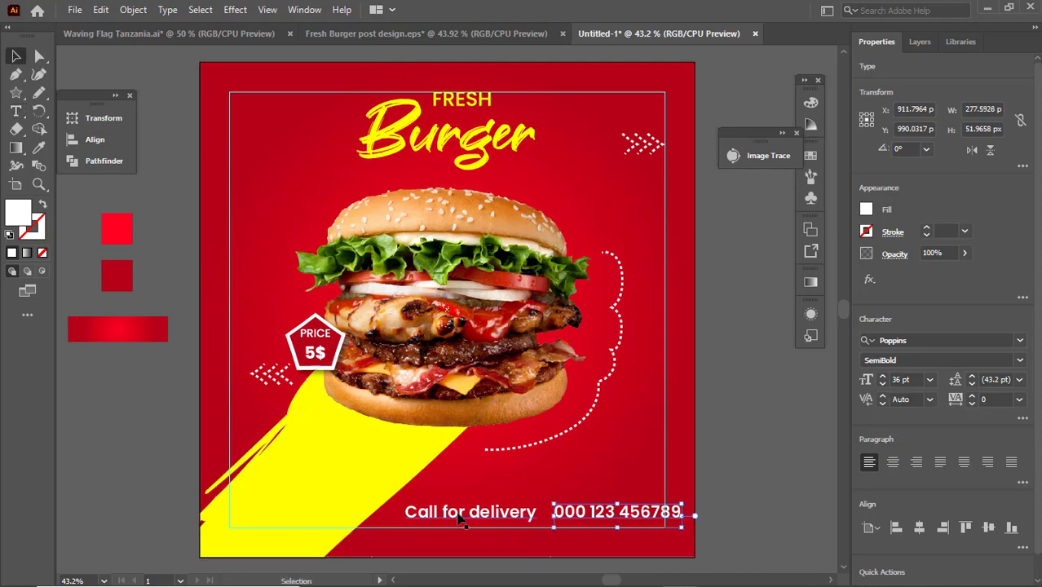
drag(424, 493, 633, 528)
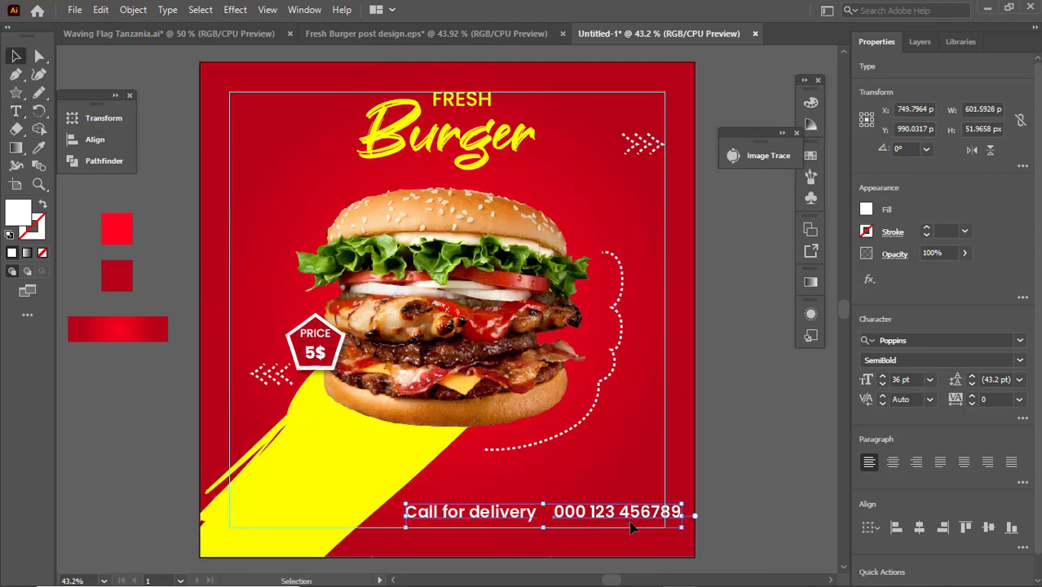
key(shift+Left)
key(shift+Left)
key(shift+Left)
key(shift+Left)
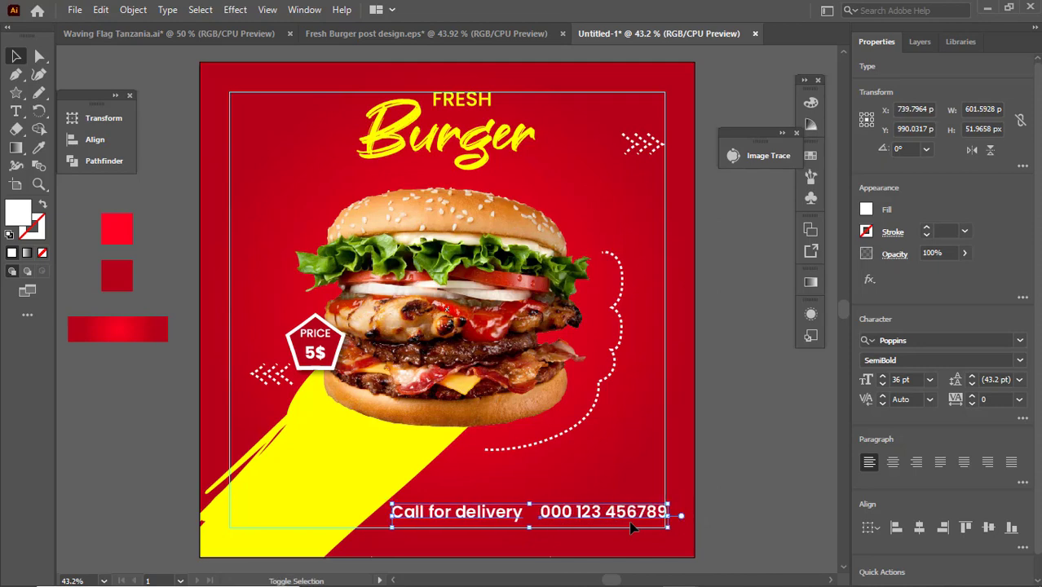
key(Right)
key(Right)
key(Right)
key(Right)
key(Right)
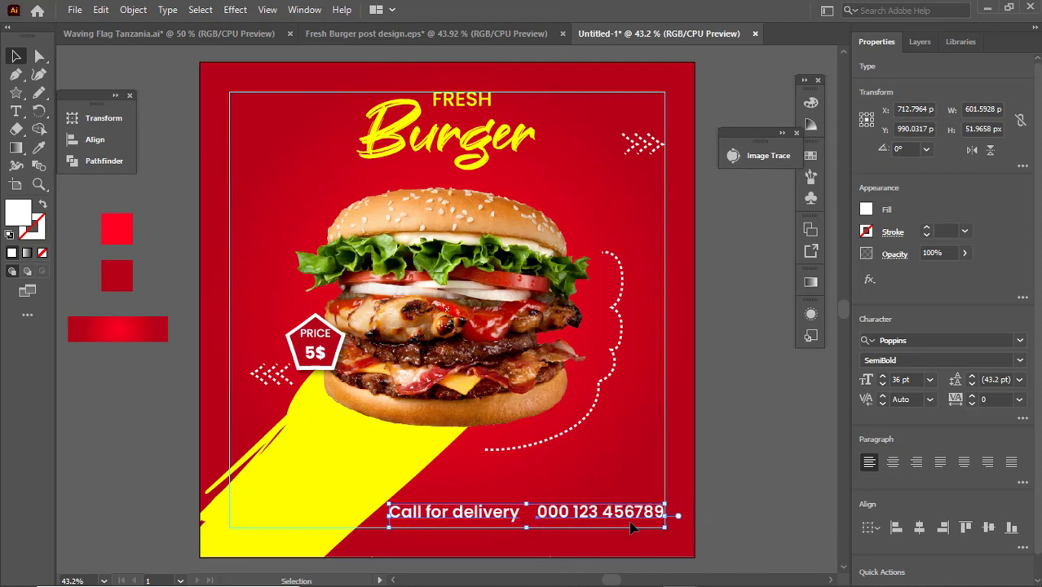
key(Left)
click(618, 465)
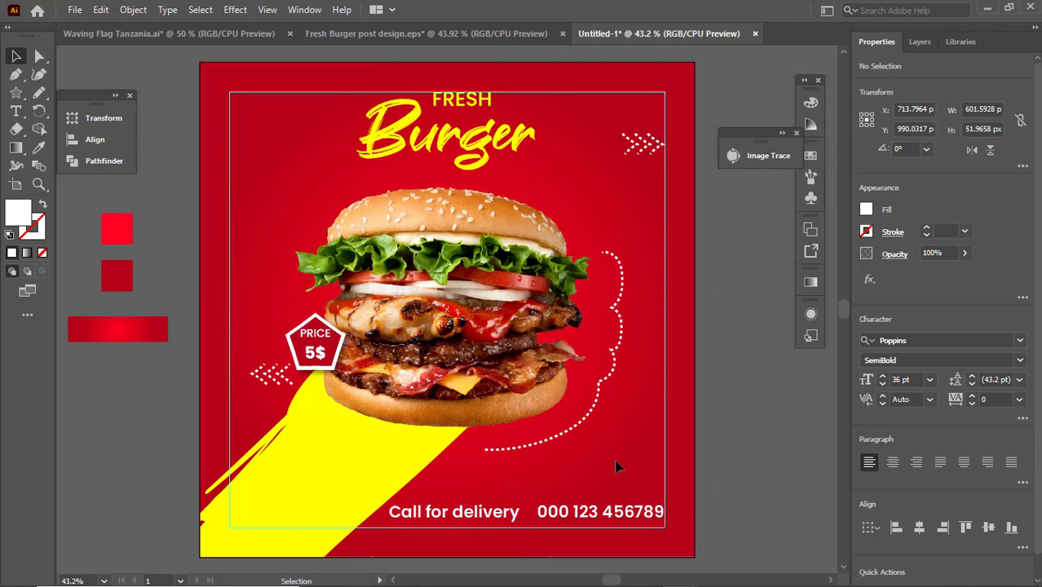
Nudge "Call for delivery" left by 10 px, to X about 556 px, to widen the gap before the phone number.
click(482, 512)
key(shift+Left)
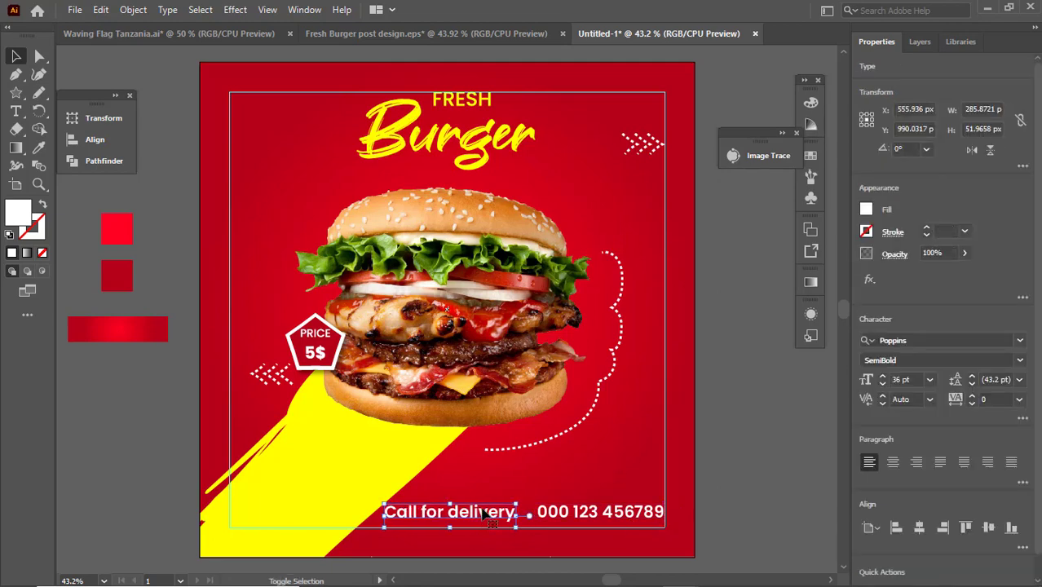
click(558, 475)
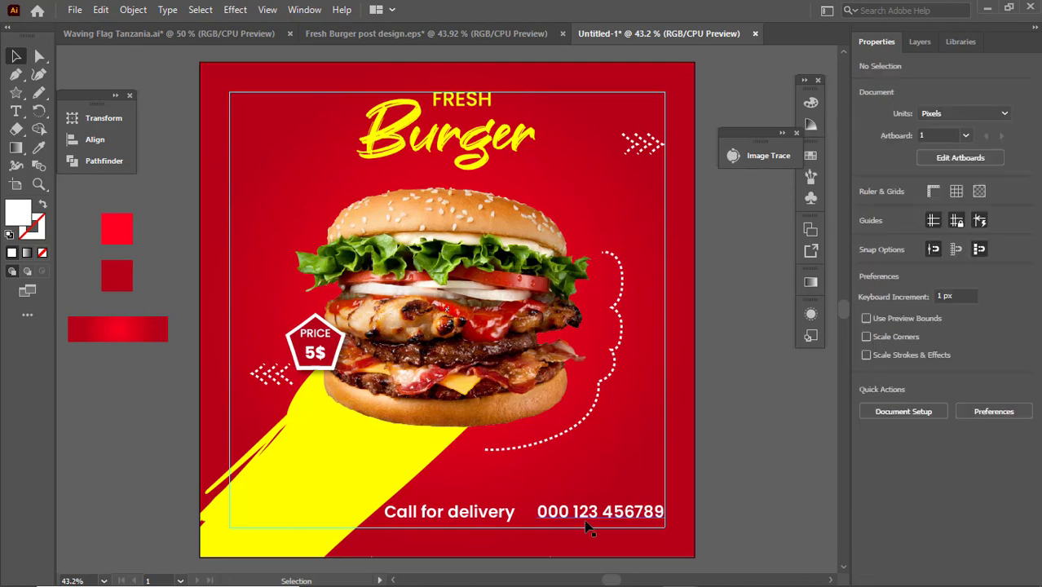
Examine how the delivery phone number is styled in the finished Fresh Burger post design document.
click(585, 522)
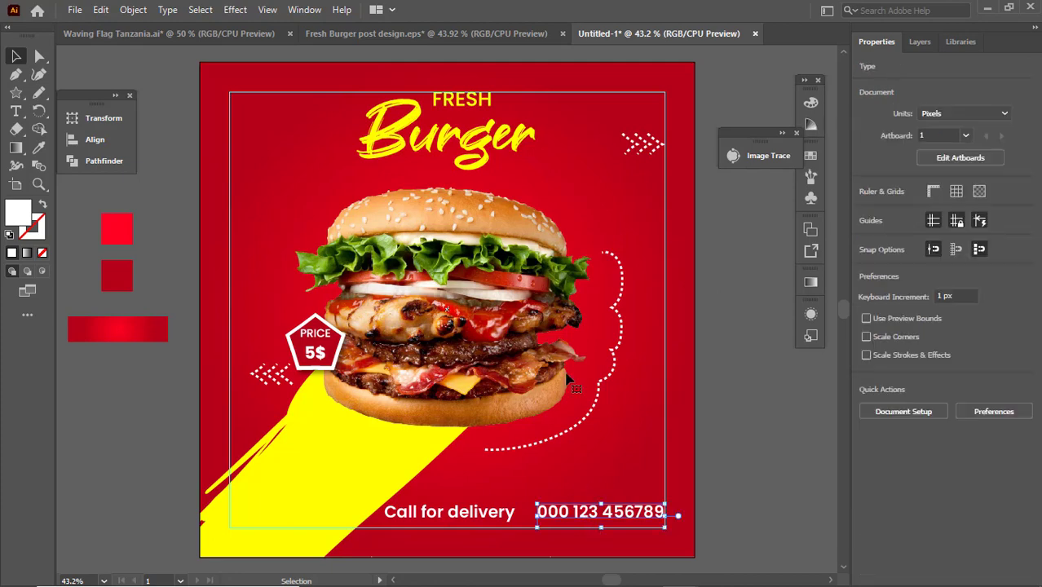
click(415, 30)
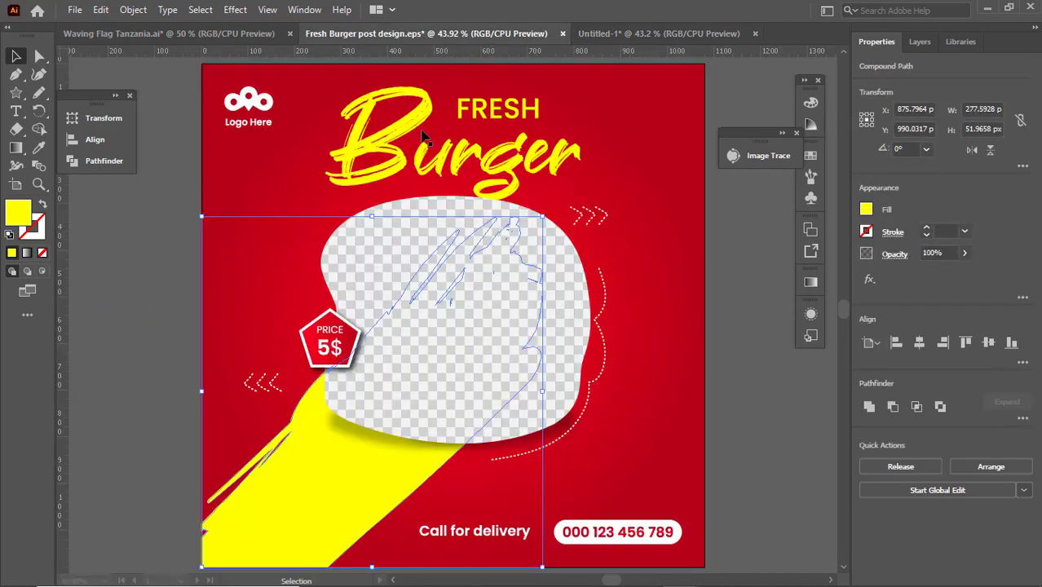
click(189, 34)
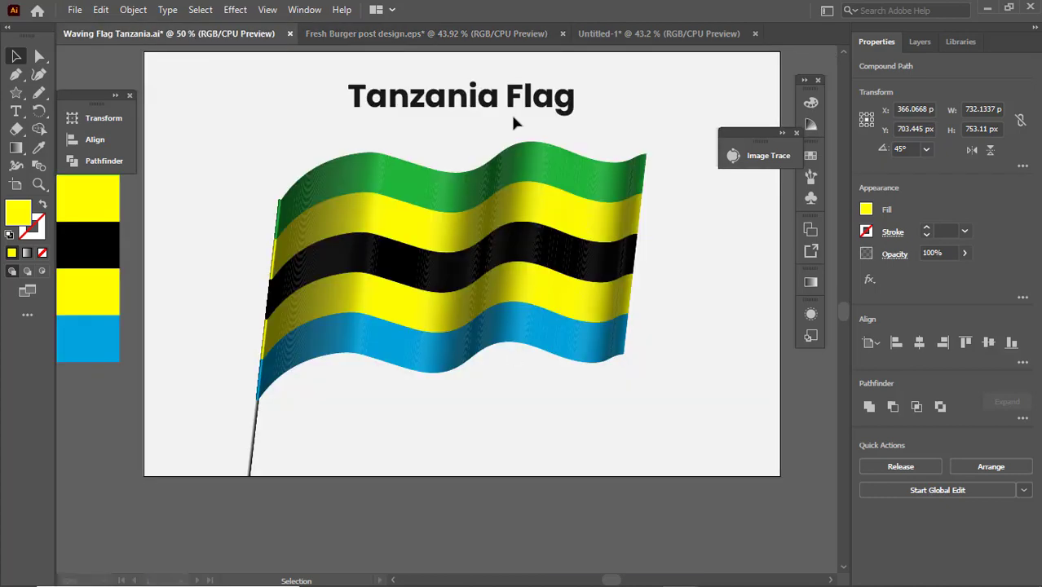
click(629, 32)
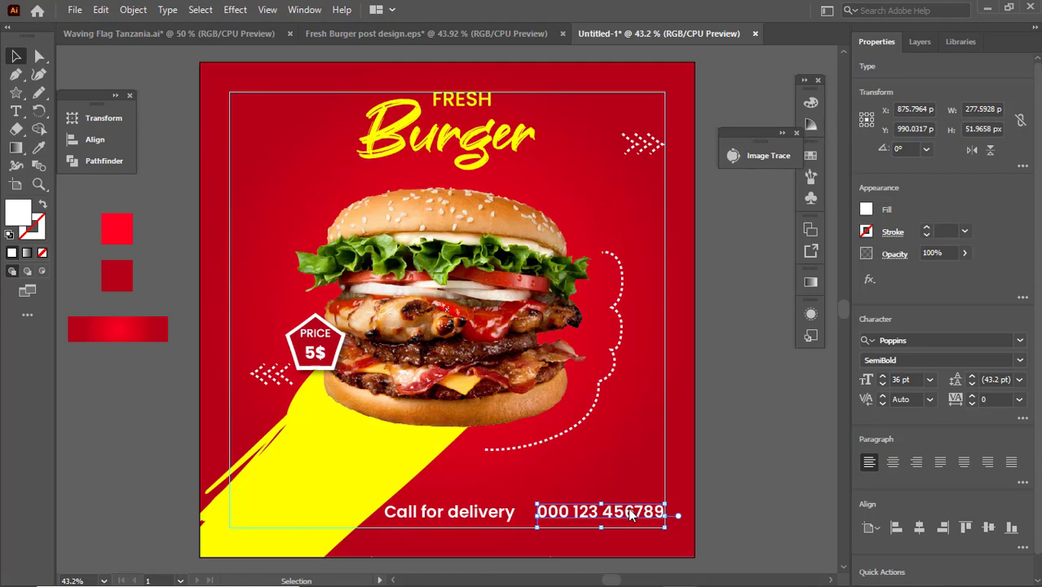
key(i)
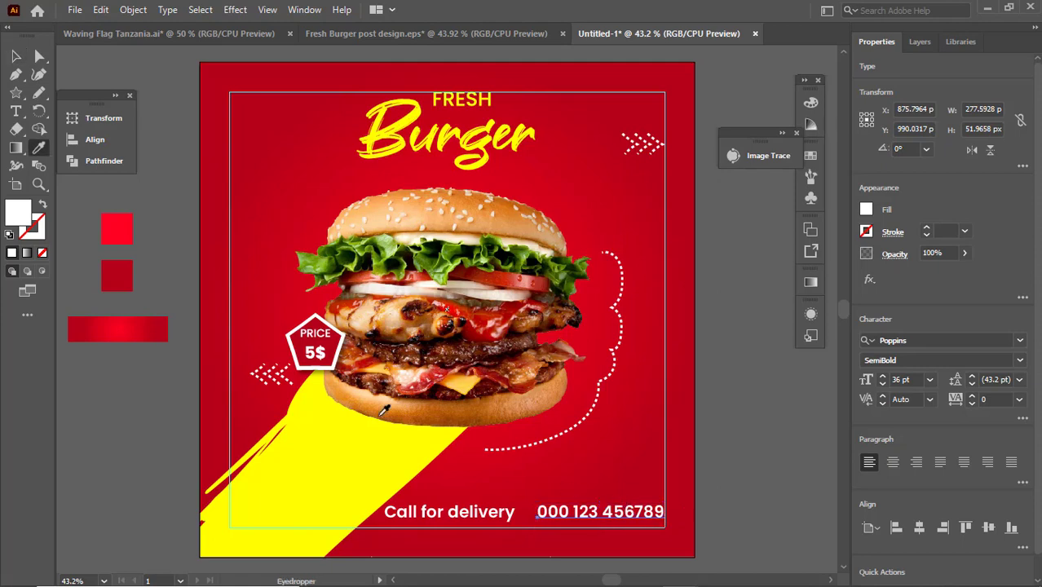
click(16, 57)
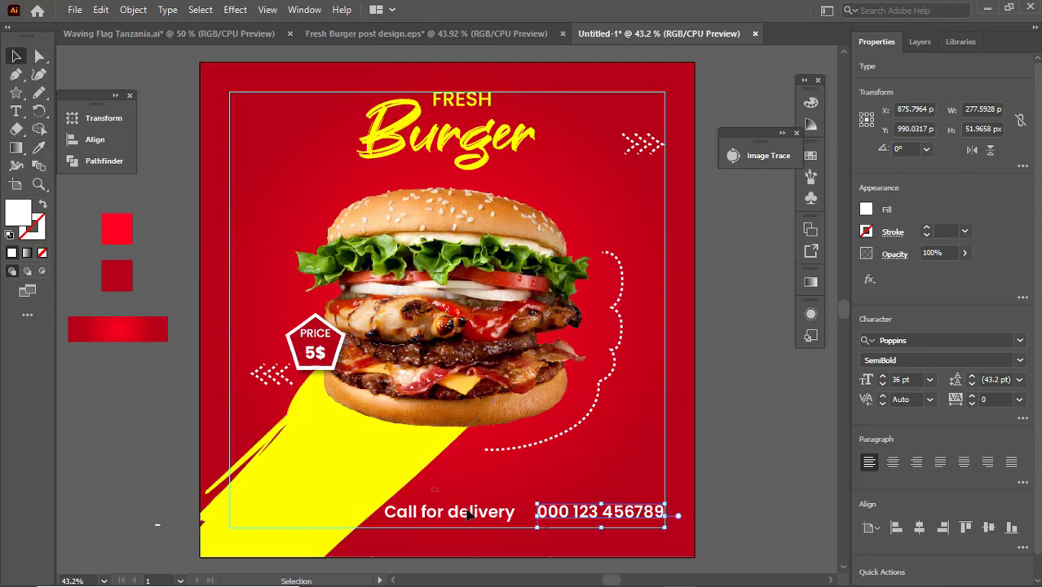
Expand "Call for delivery" and the phone number into outlined shapes.
drag(431, 488, 642, 529)
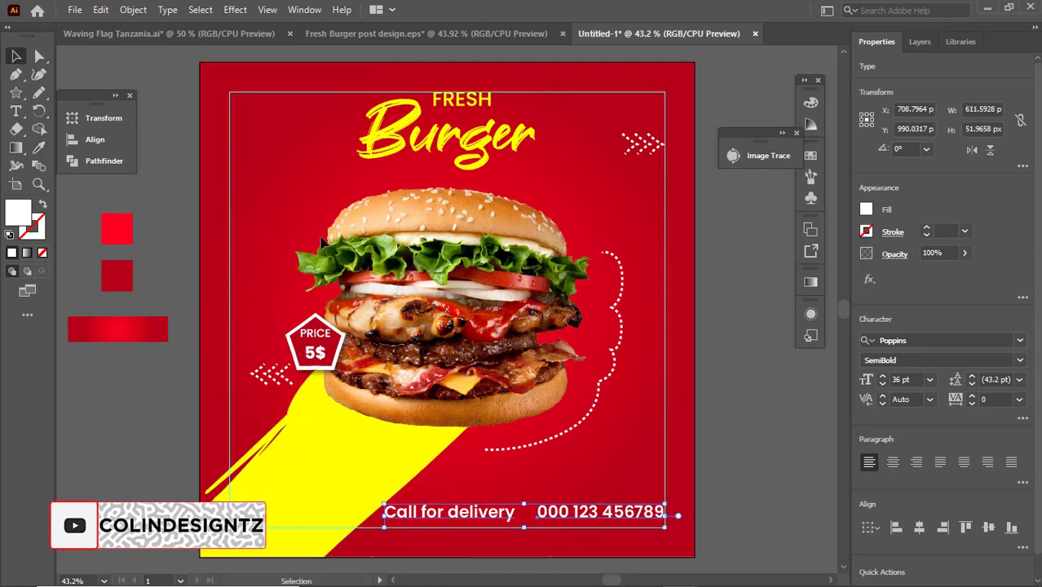
click(133, 10)
click(243, 192)
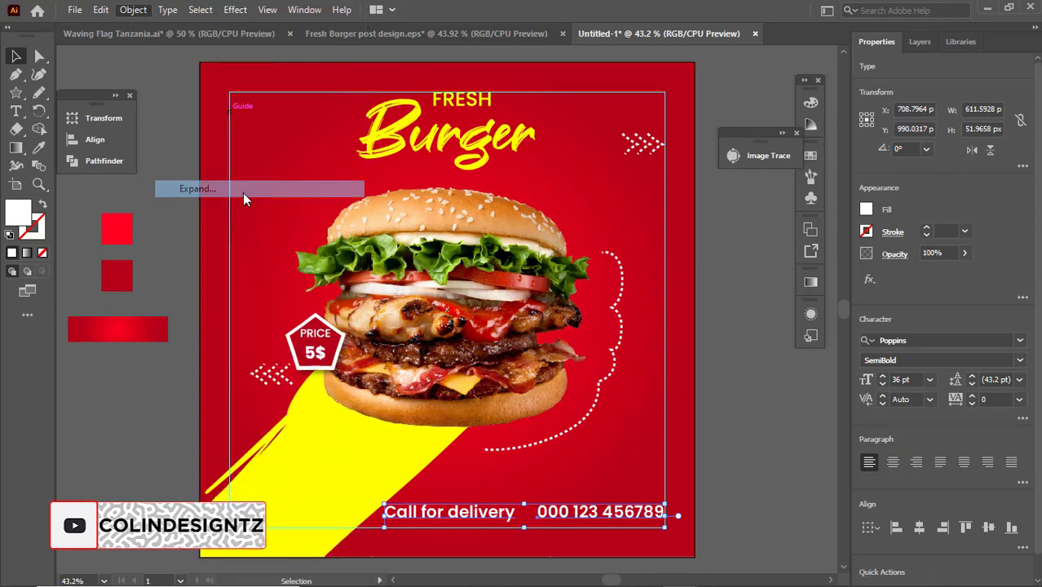
key(Return)
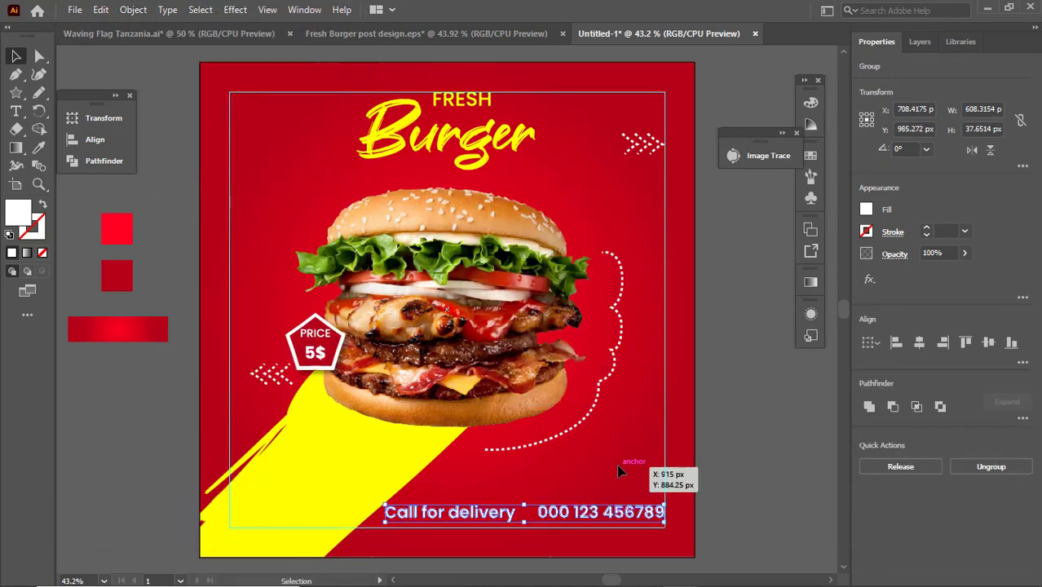
click(616, 464)
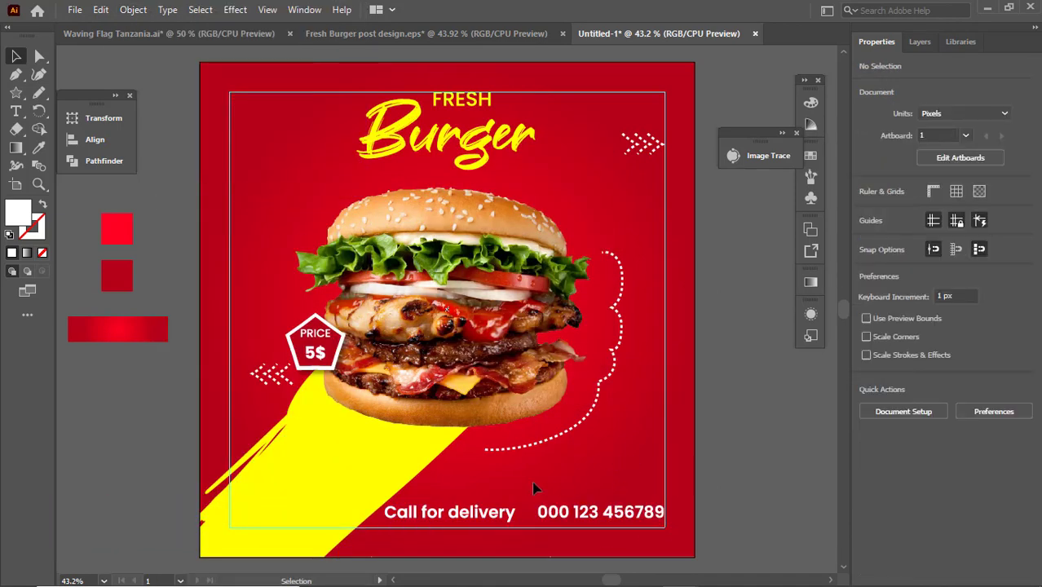
Draw a white rectangle about 303 x 52 px over the phone number, centred at X about 884 px, Y about 978 px.
click(15, 94)
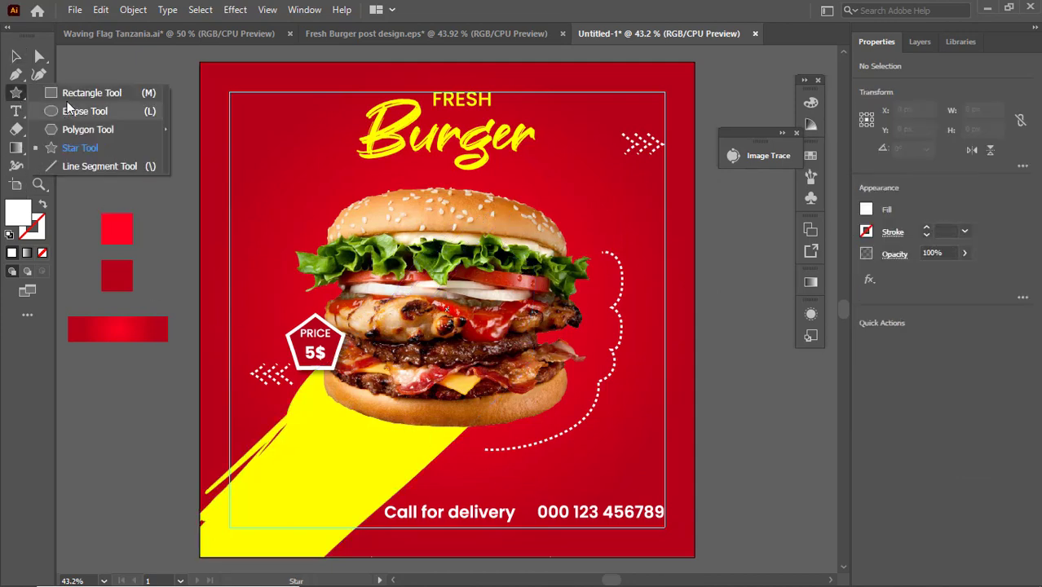
click(68, 95)
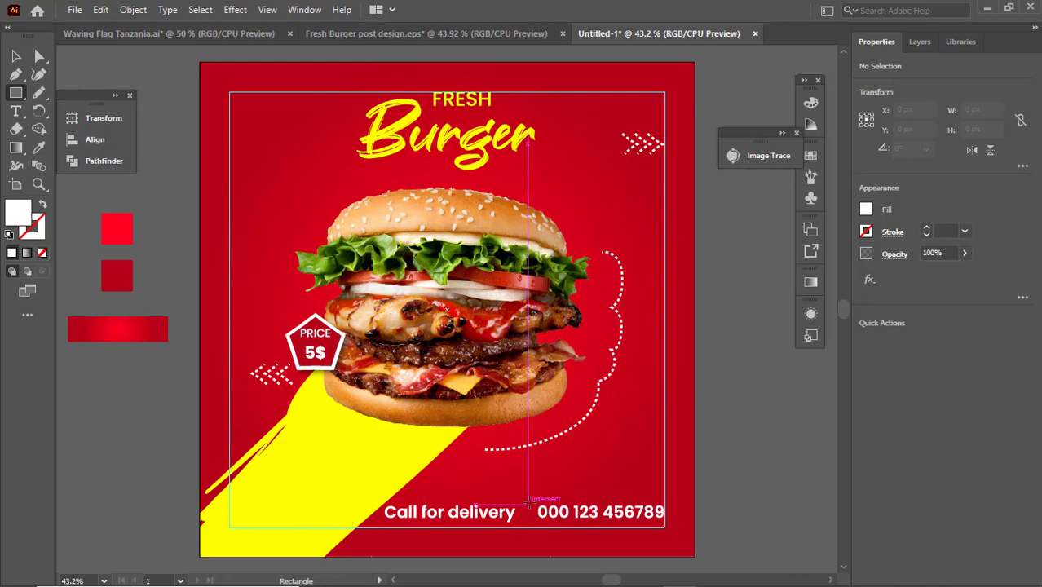
drag(534, 499, 673, 523)
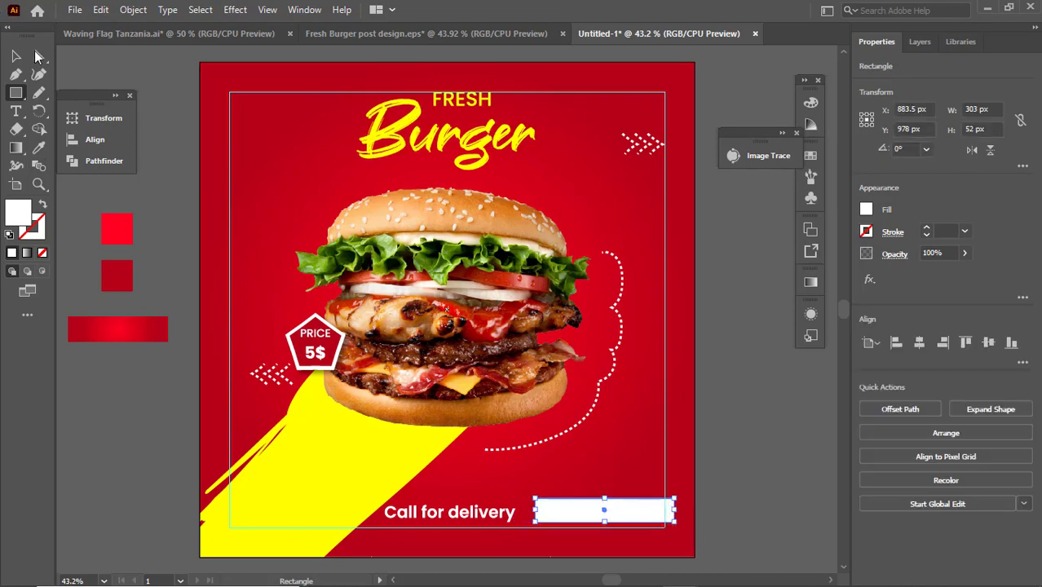
Round the corners of the white rectangle fully to turn it into a pill shape.
key(a)
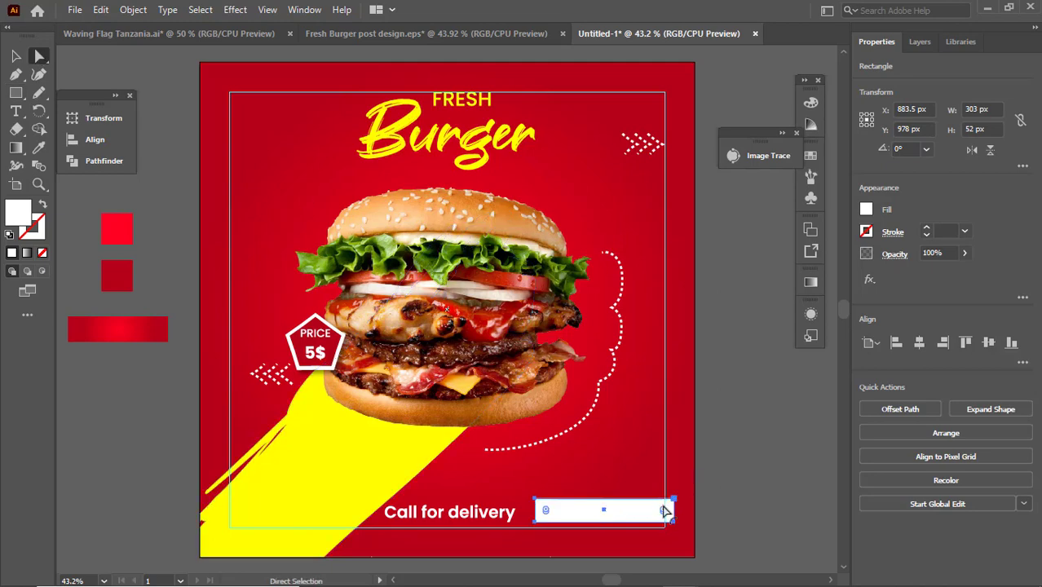
drag(663, 510, 600, 505)
key(v)
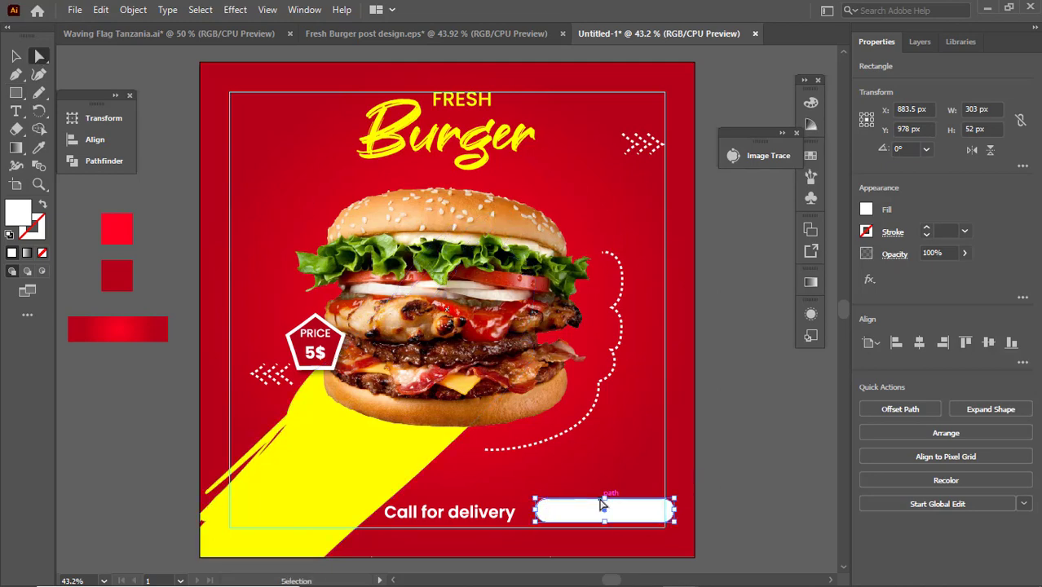
Fill the outlined phone number with the red gradient sampled from the post background using the Eyedropper.
click(617, 513)
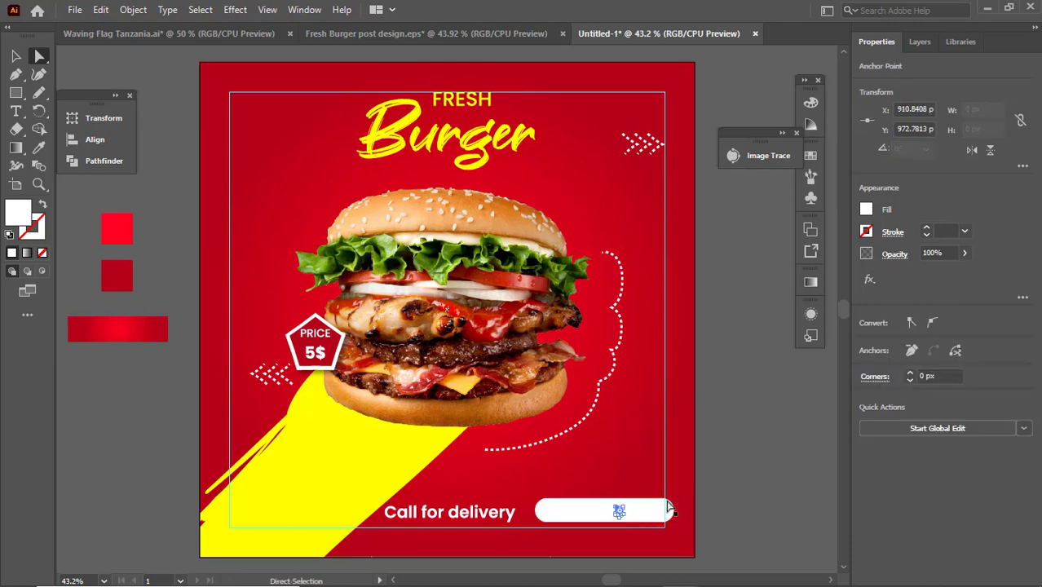
mouse_move(668, 507)
mouse_down()
mouse_move(643, 506)
mouse_move(688, 505)
mouse_up()
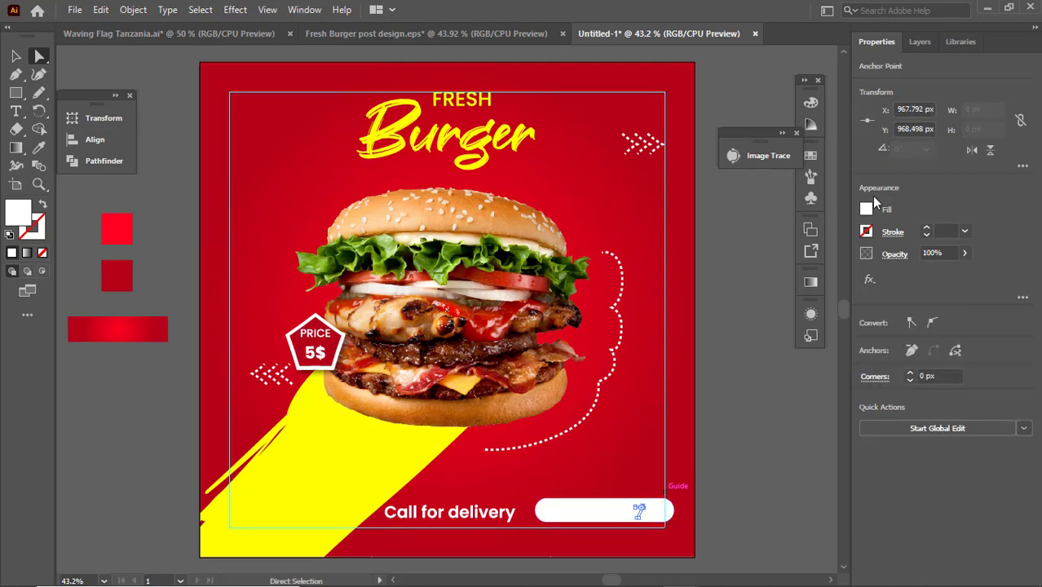
click(920, 43)
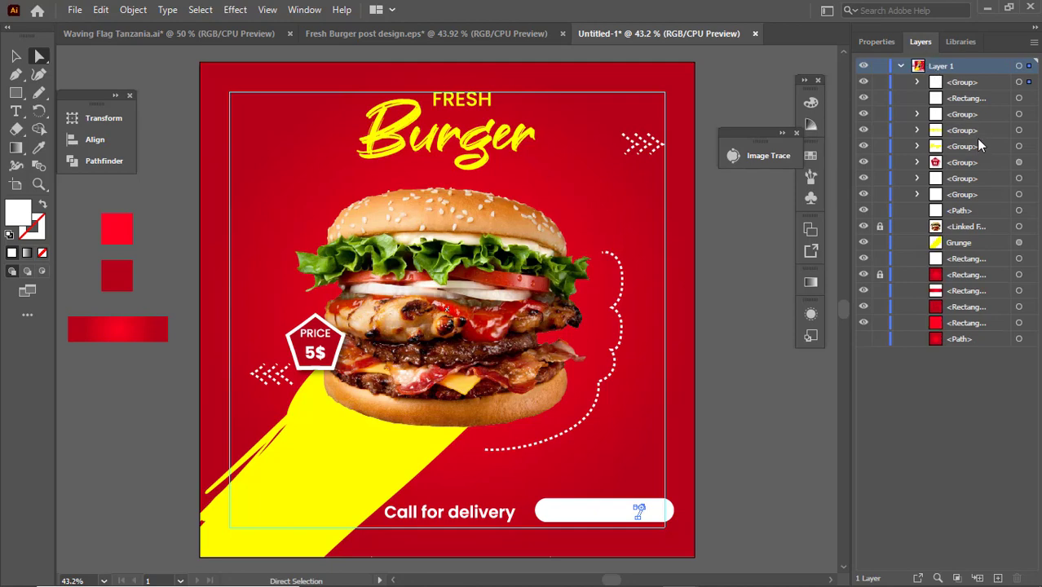
click(16, 56)
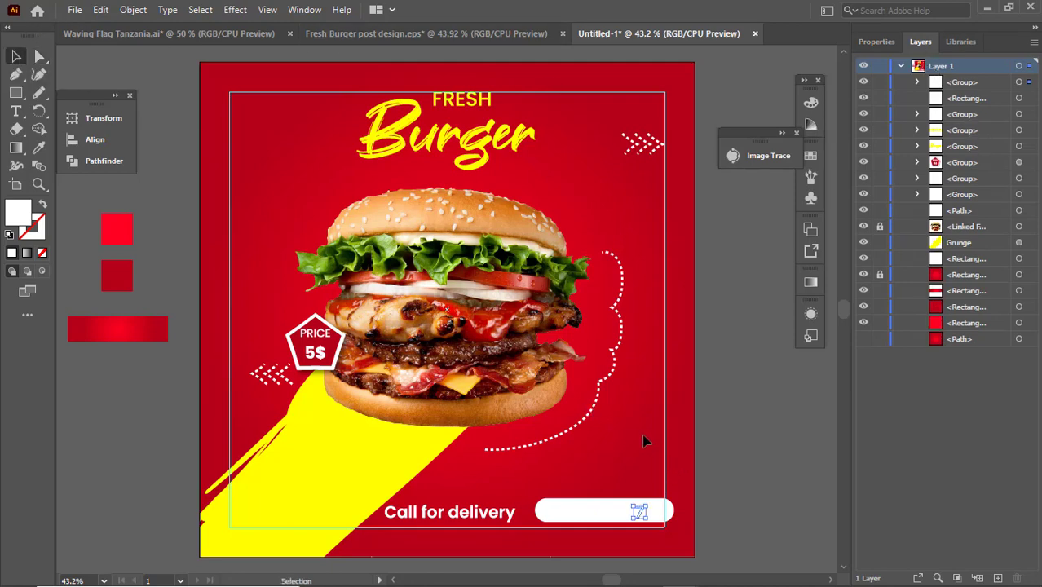
click(603, 511)
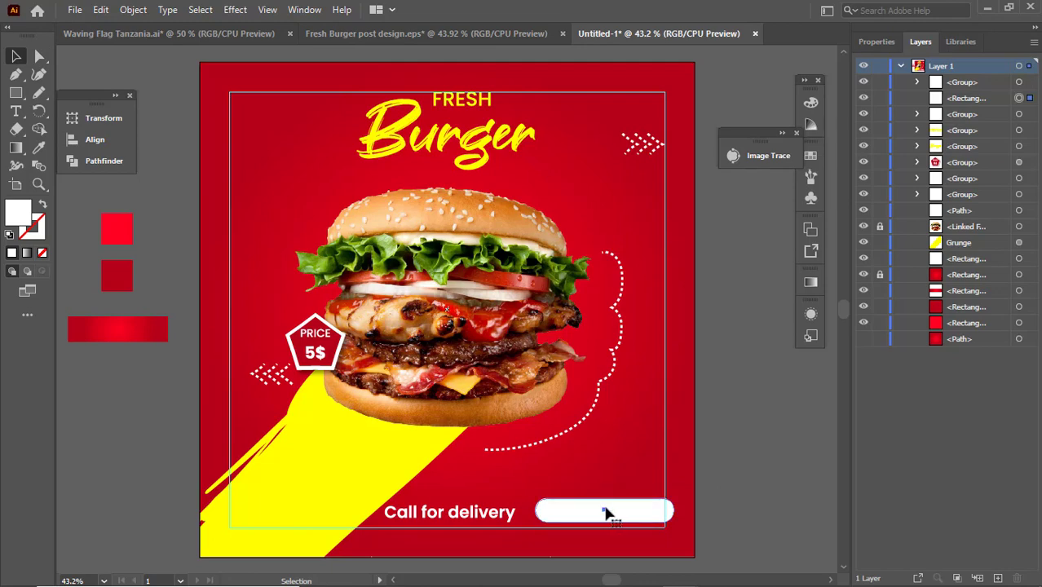
click(609, 511)
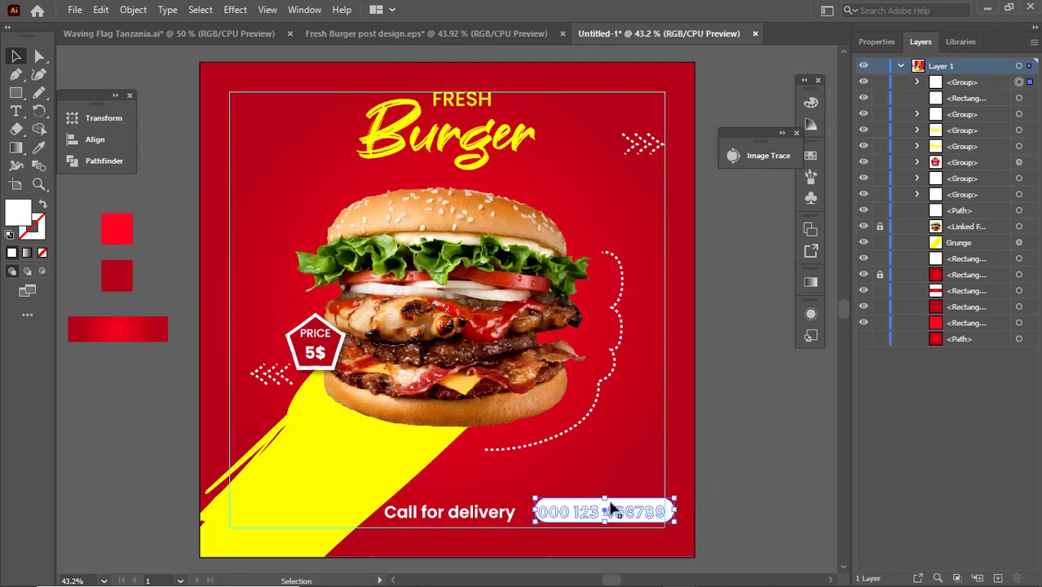
key(i)
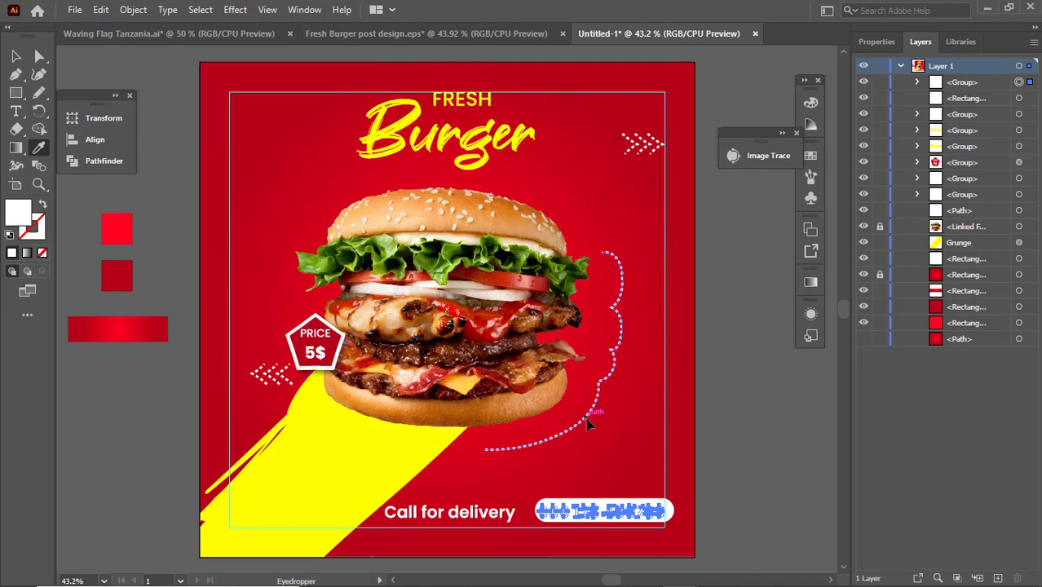
click(626, 467)
key(v)
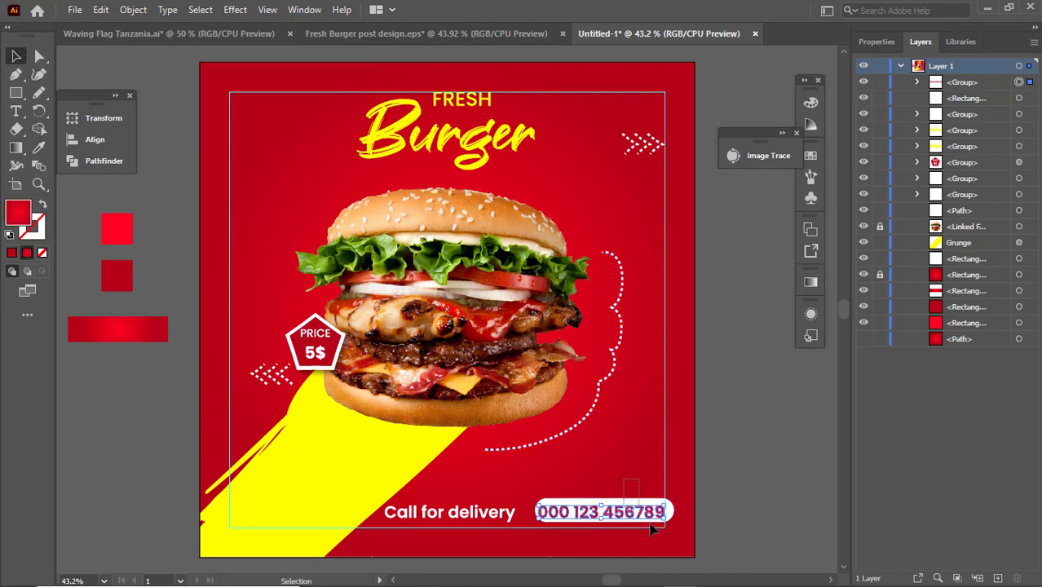
Center the phone number and the white pill on each other and group them.
shift+click(632, 499)
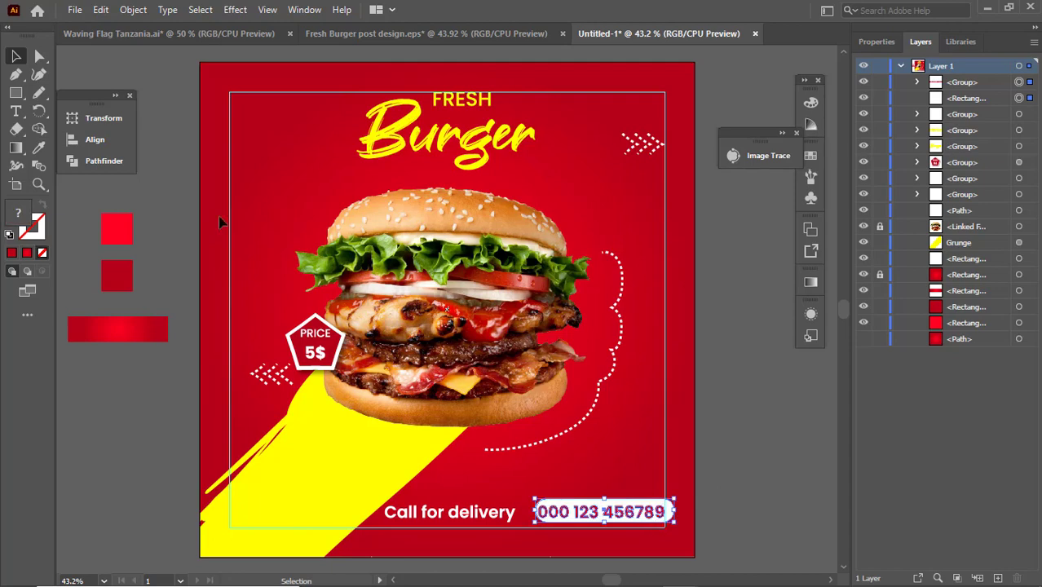
click(95, 138)
click(178, 152)
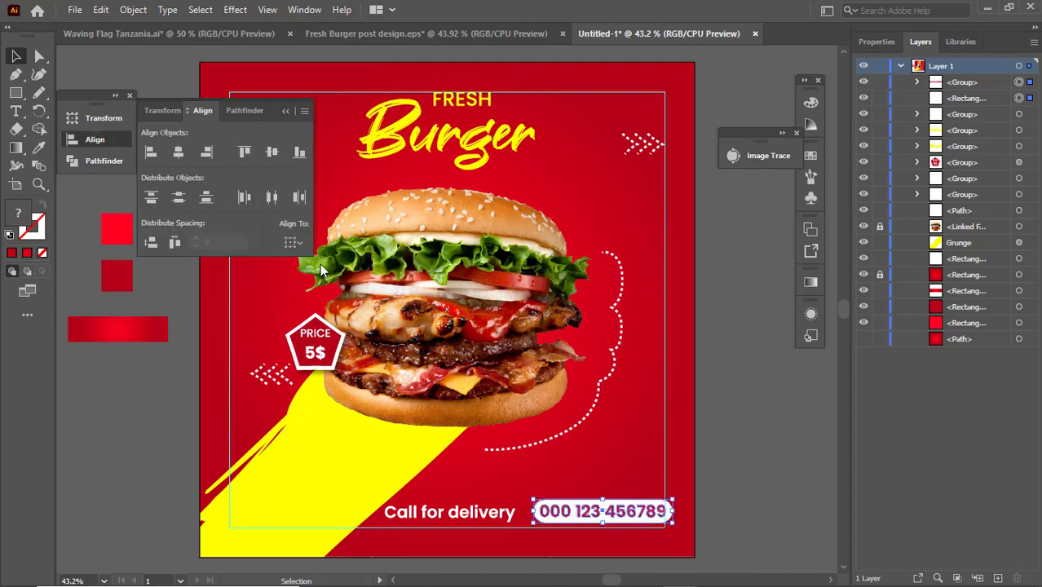
key(ctrl+shift+o)
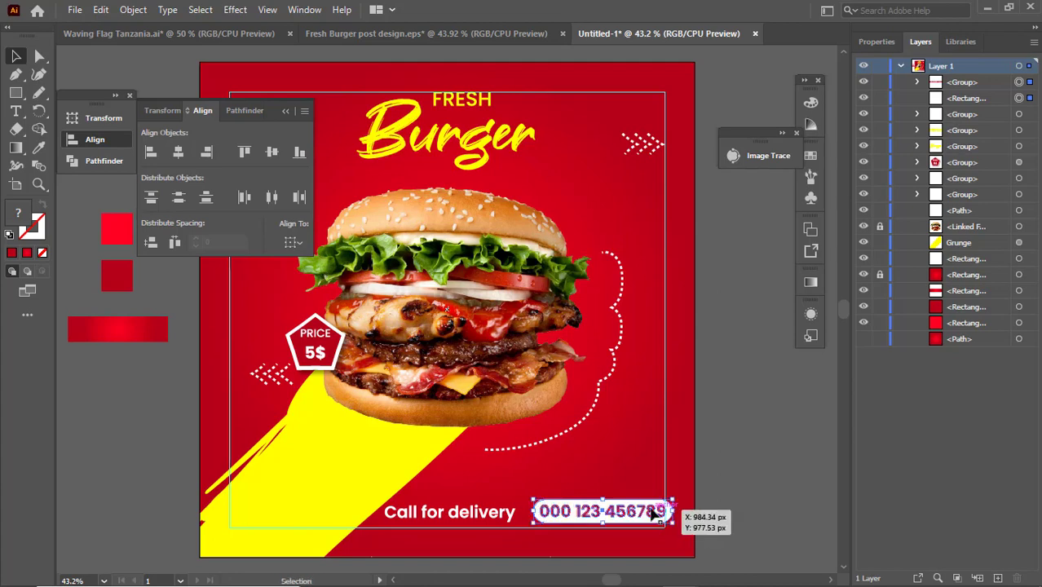
right_click(653, 509)
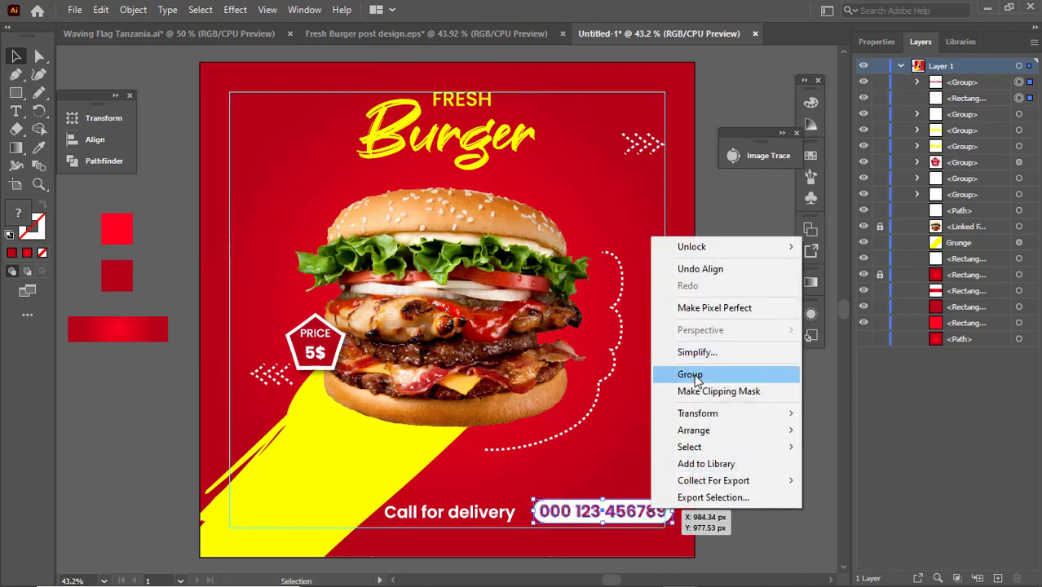
click(690, 374)
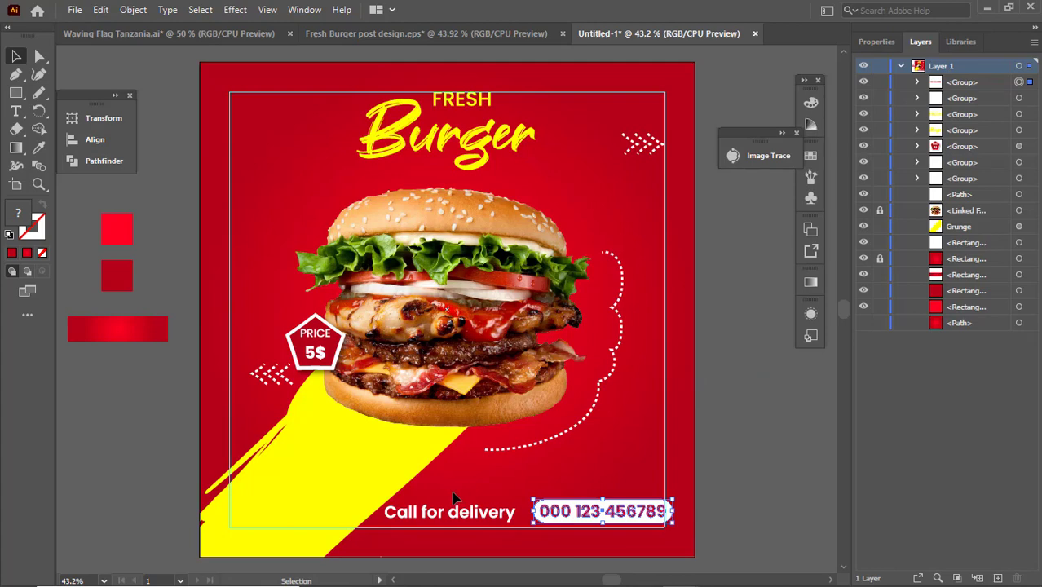
Align the "Call for delivery" text and the phone number pill to a common vertical centre and nudge both slightly down.
drag(453, 493, 622, 544)
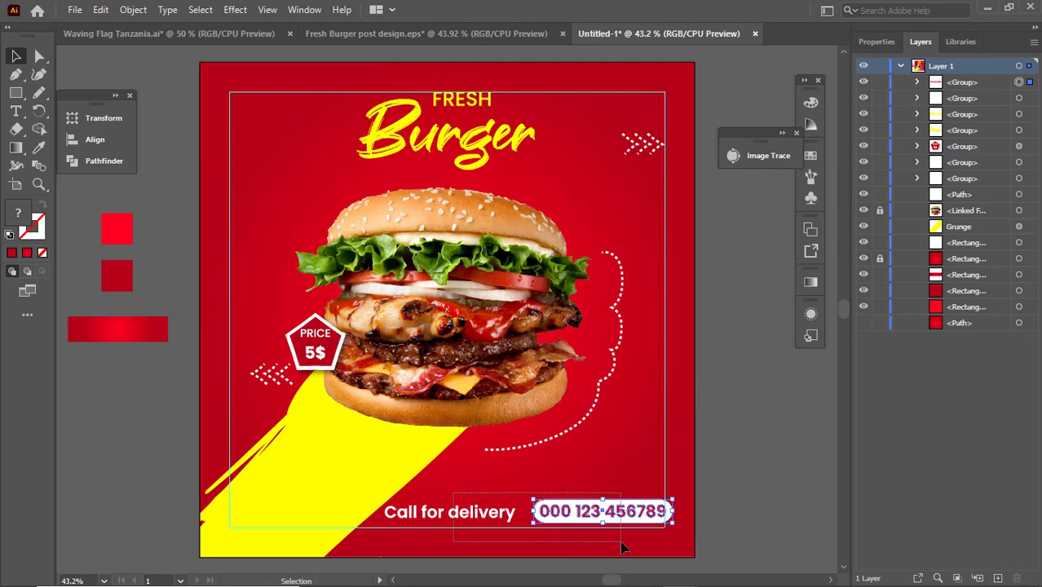
click(114, 137)
click(271, 160)
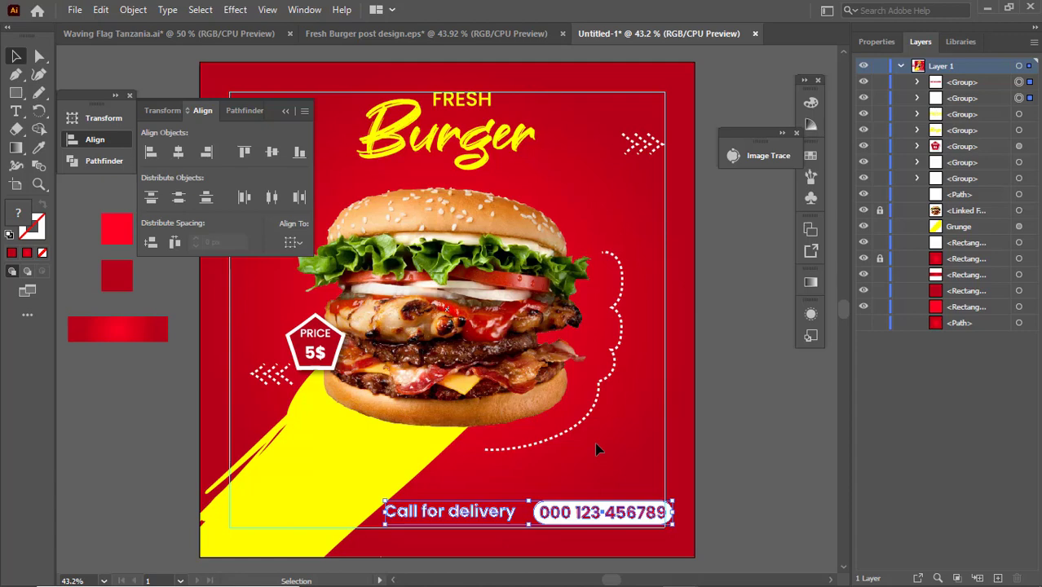
key(Down)
key(Down)
key(Down)
key(Down)
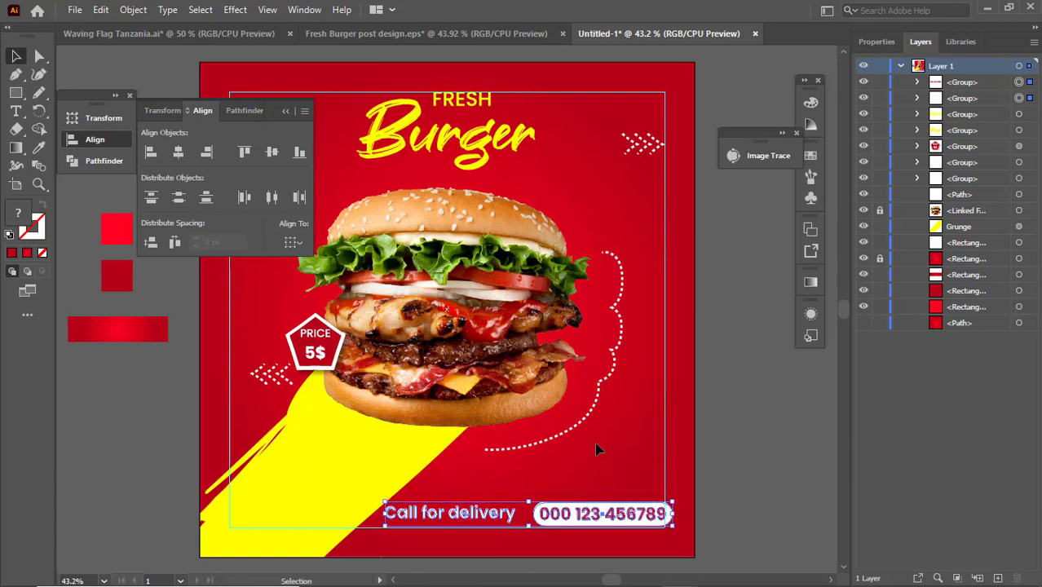
key(Down)
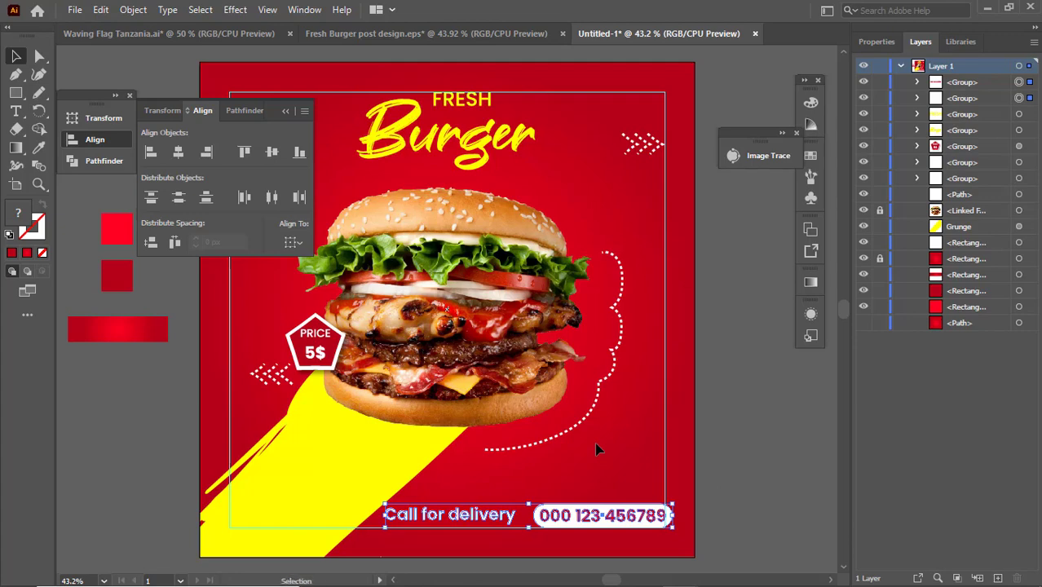
Scale down the delivery contact line slightly and shift it so the pill's outer edge meets the margin guide.
drag(673, 505, 654, 504)
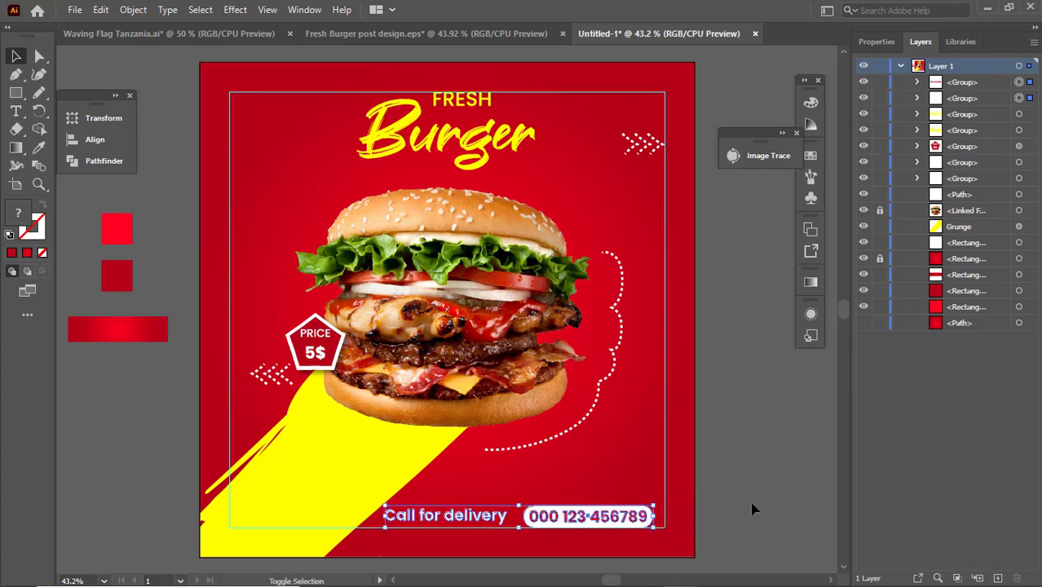
key(shift+Right)
key(shift+Right)
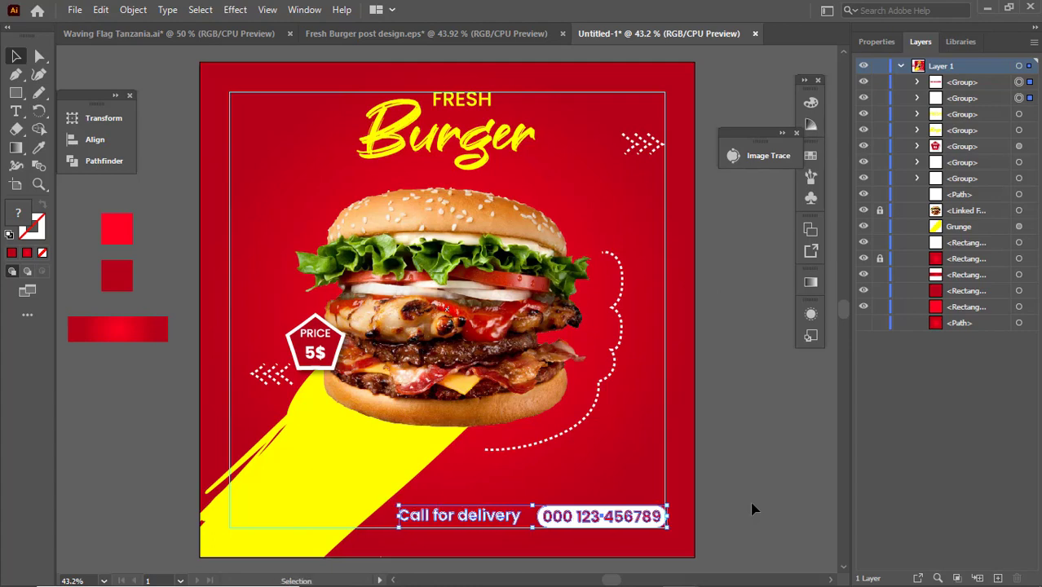
key(Left)
key(Left)
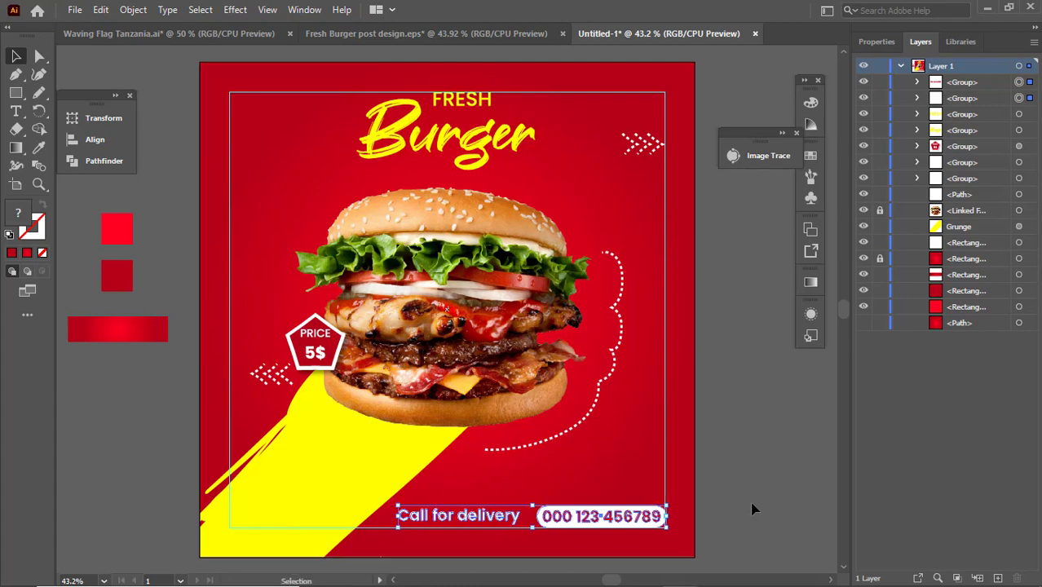
key(Left)
key(Left)
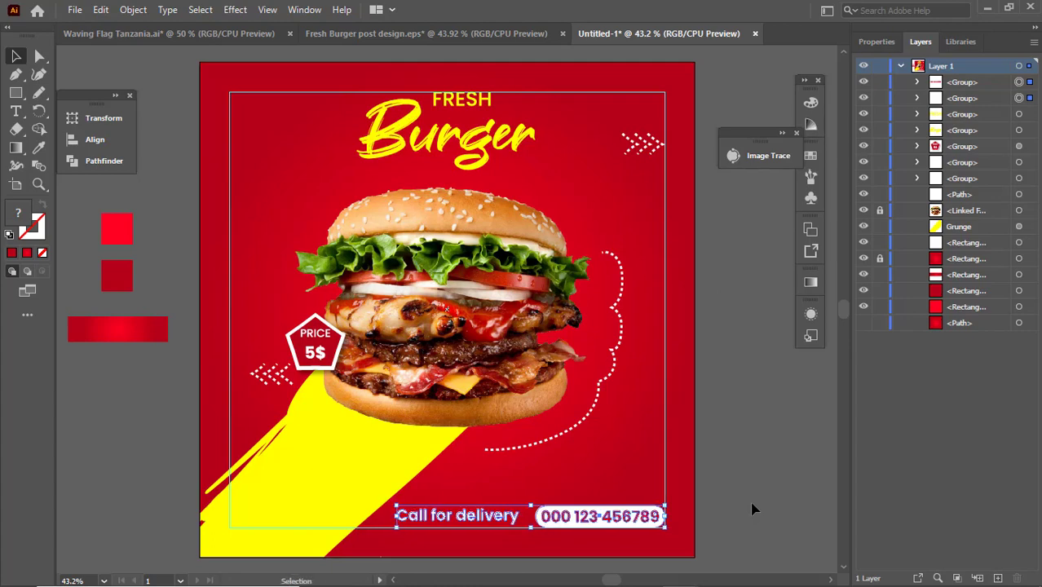
key(Down)
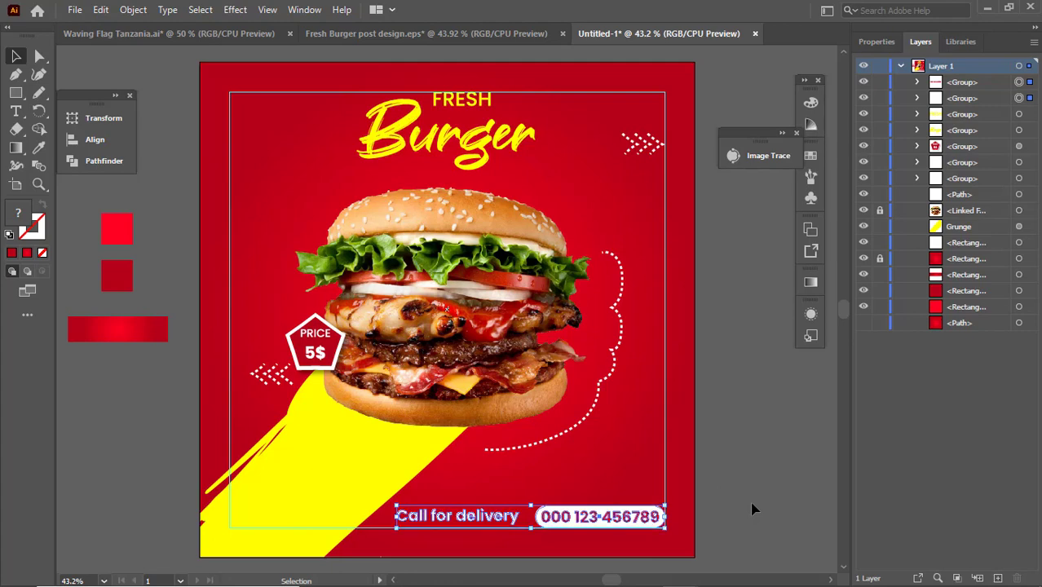
key(Up)
click(636, 458)
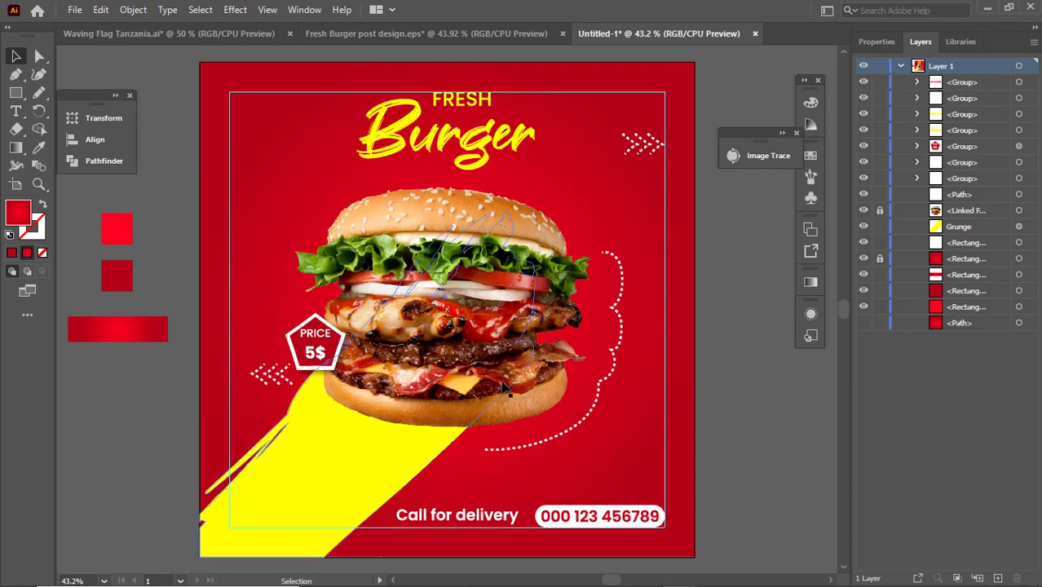
Draw a closed black-filled shape with the Pen tool over the burger's lower bun, bulging slightly below its curved underside.
click(13, 253)
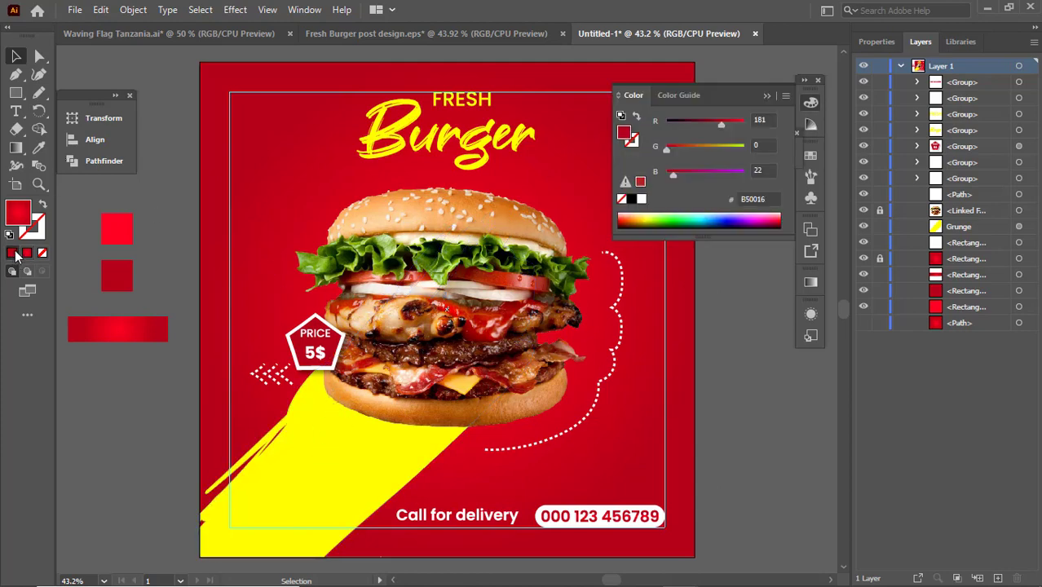
click(640, 201)
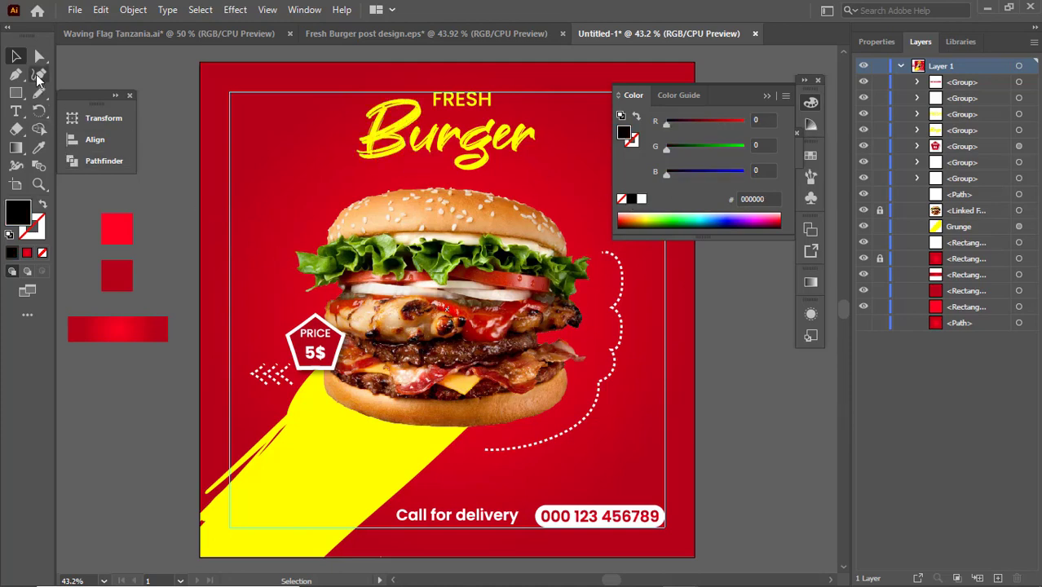
click(15, 74)
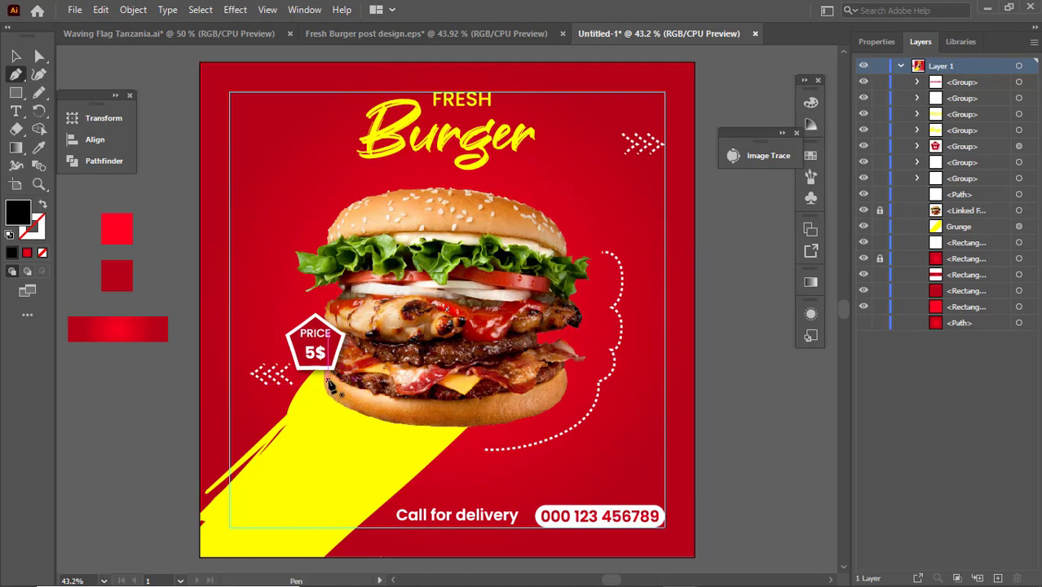
drag(334, 392, 335, 407)
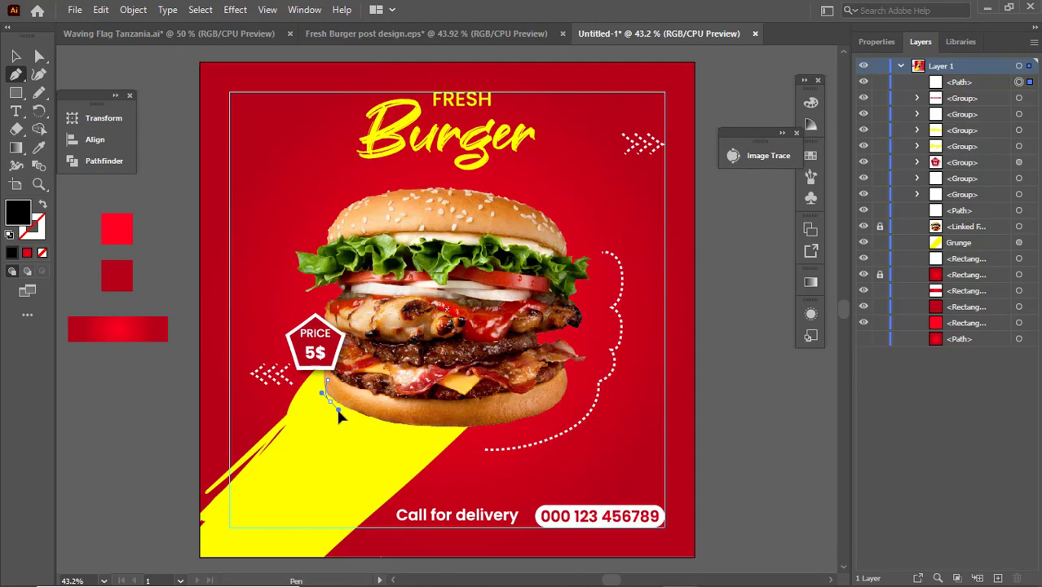
mouse_move(335, 413)
mouse_down()
mouse_move(341, 426)
mouse_move(341, 414)
mouse_move(351, 418)
mouse_up()
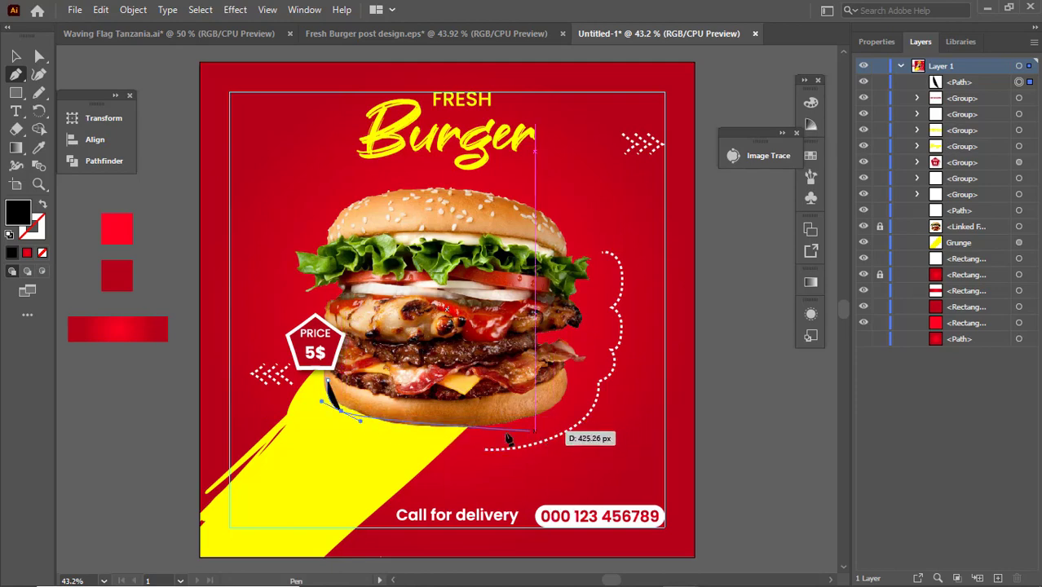
mouse_move(483, 442)
mouse_down()
mouse_move(553, 445)
mouse_move(475, 440)
mouse_up()
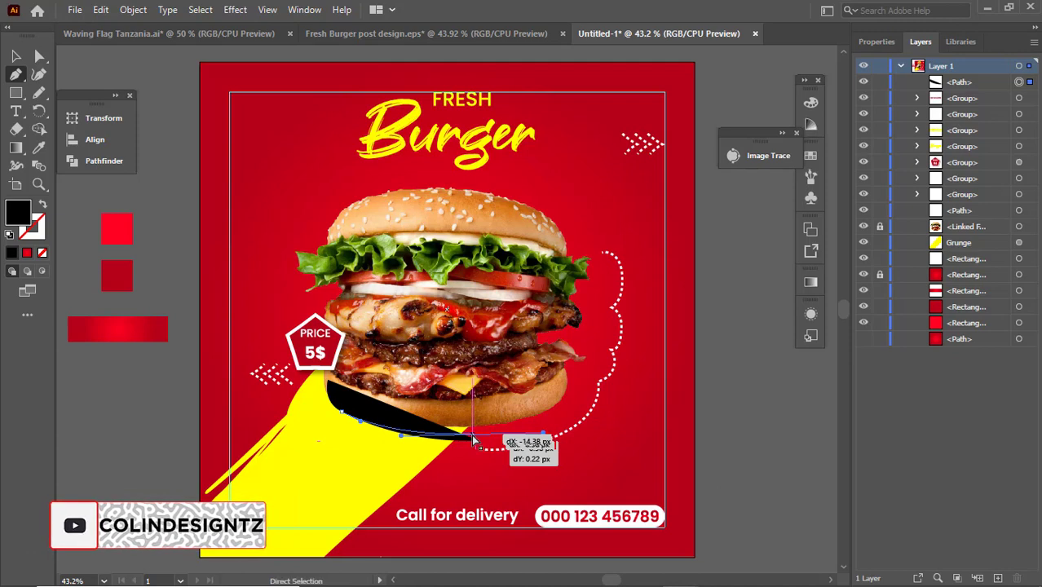
click(566, 400)
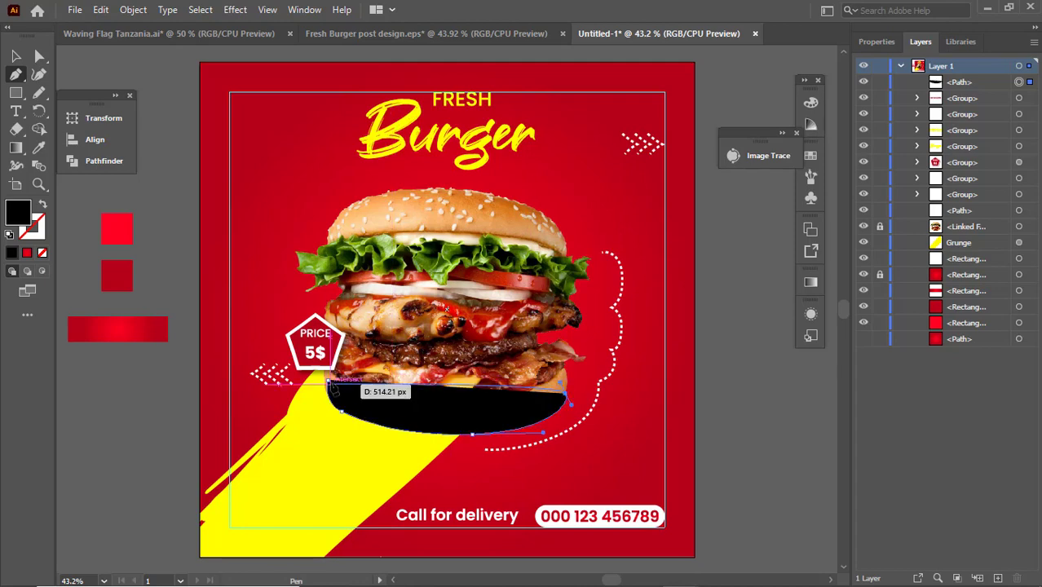
click(330, 384)
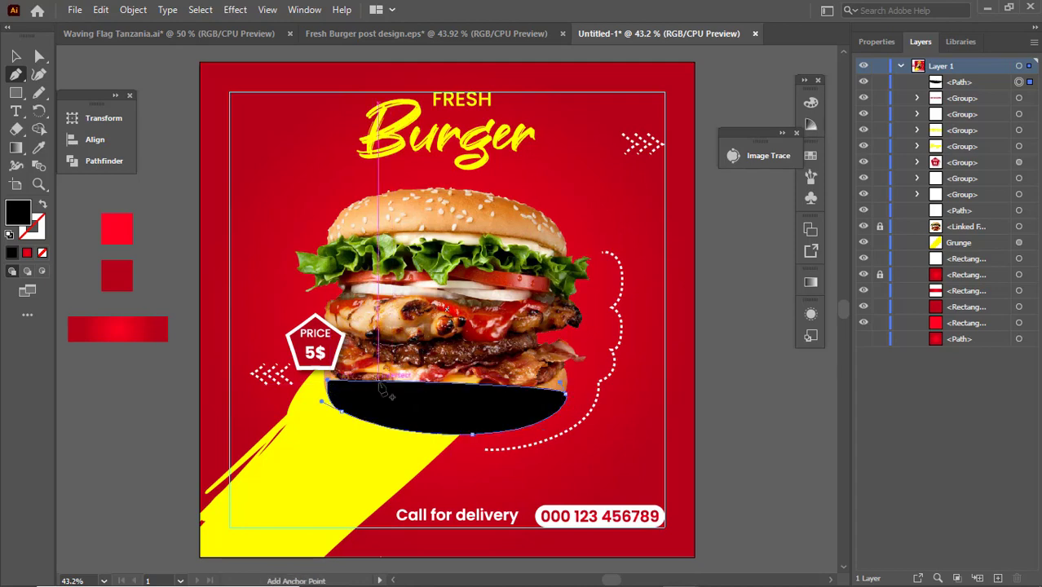
click(15, 58)
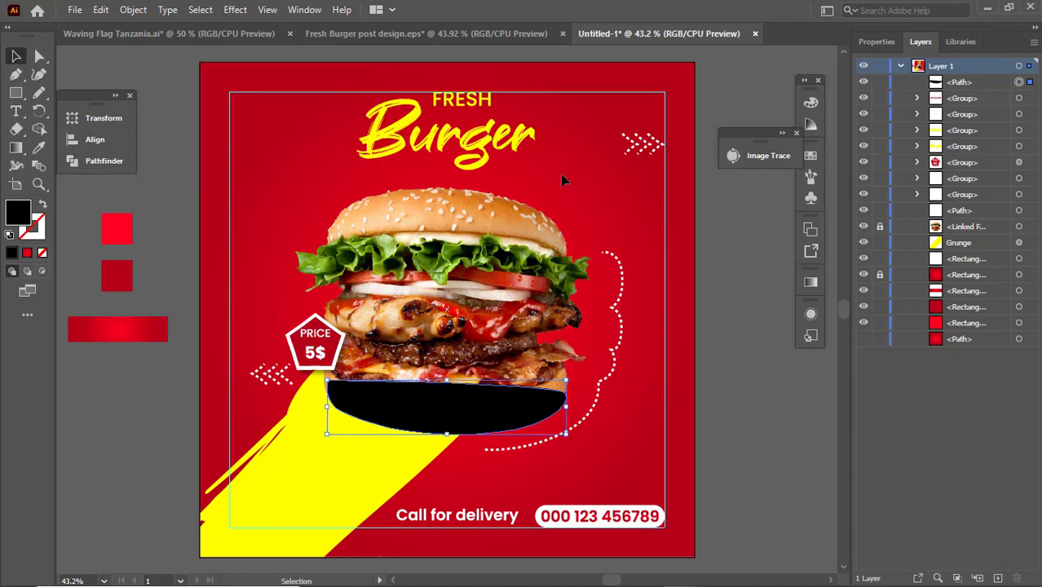
Move the black shape beneath the burger image in the stacking order and apply a Gaussian Blur with an 8 pixel radius.
drag(968, 89, 973, 232)
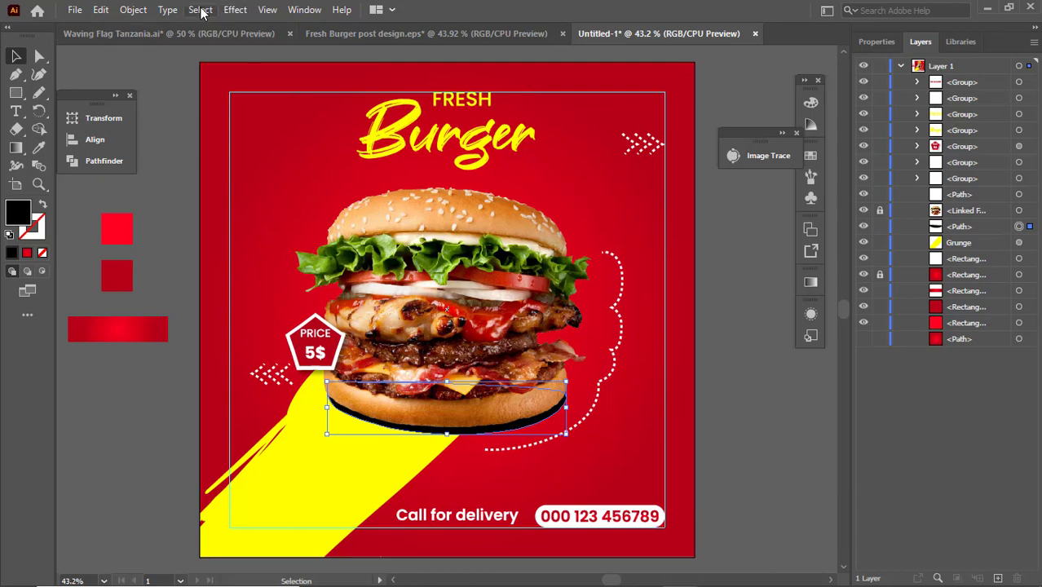
click(238, 10)
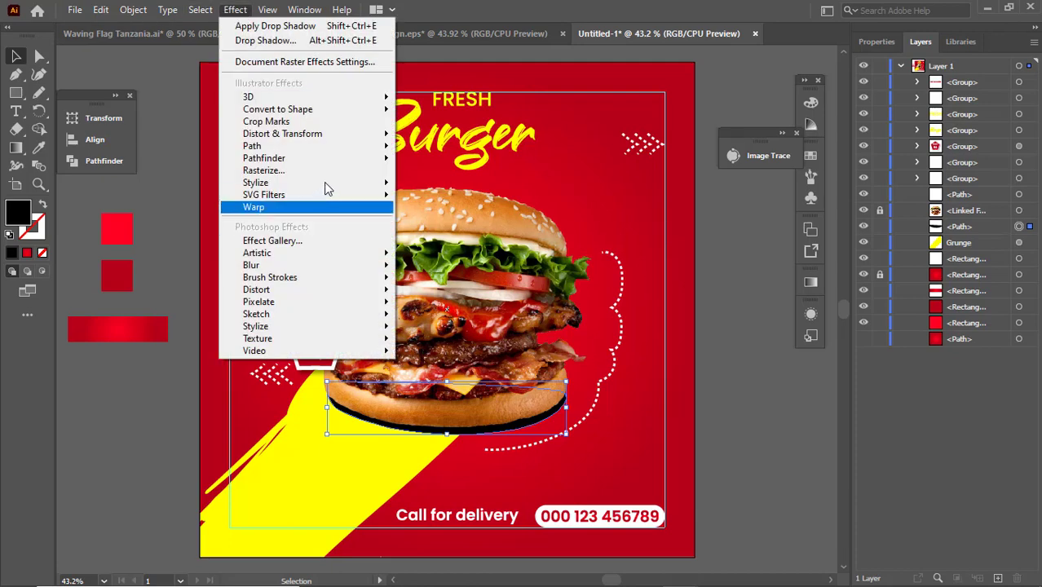
mouse_move(351, 269)
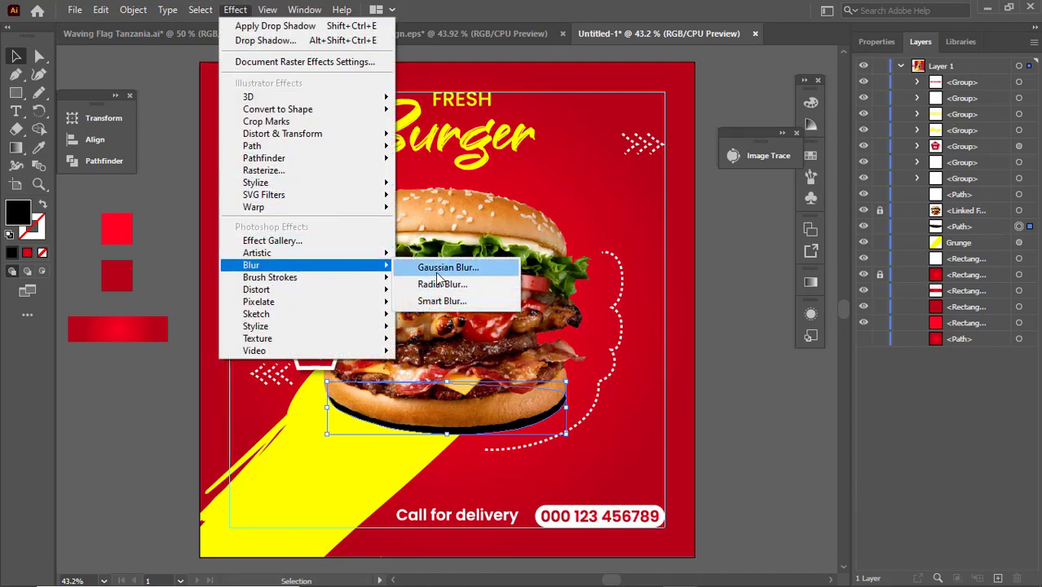
click(438, 273)
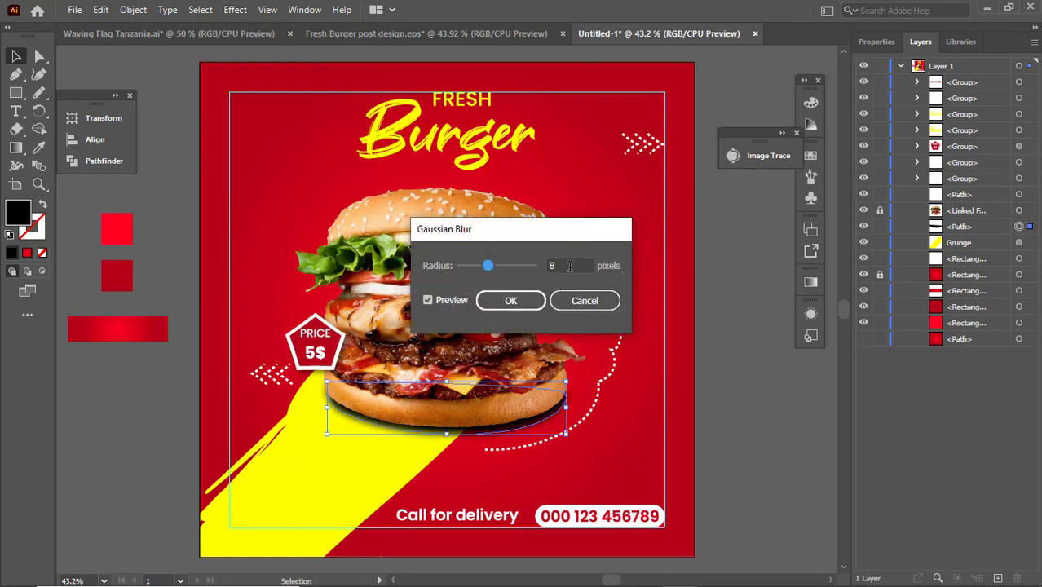
click(569, 266)
click(519, 301)
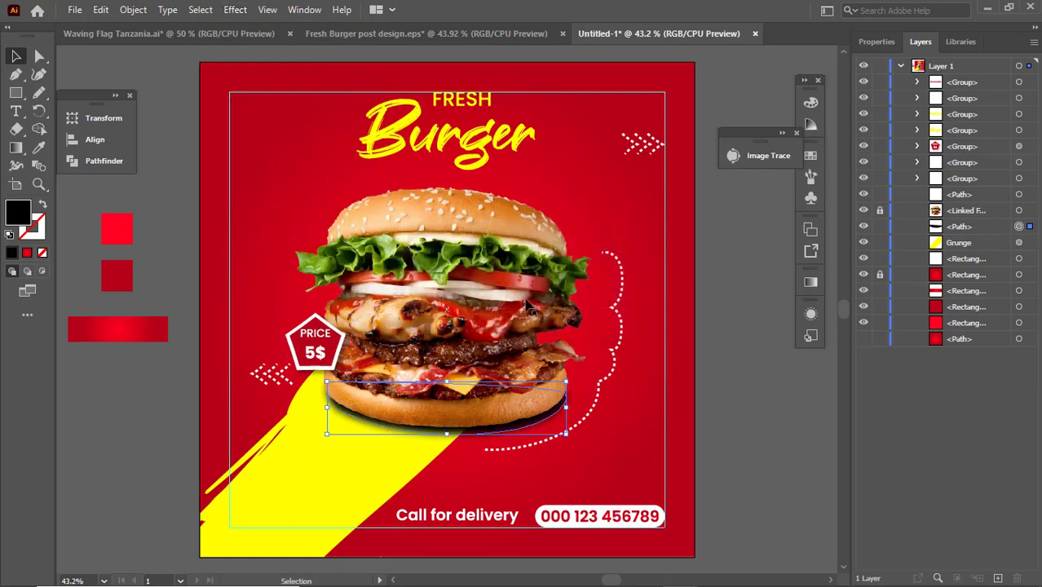
Set the opacity of the blurred shadow under the burger to 35% and deselect it.
click(877, 42)
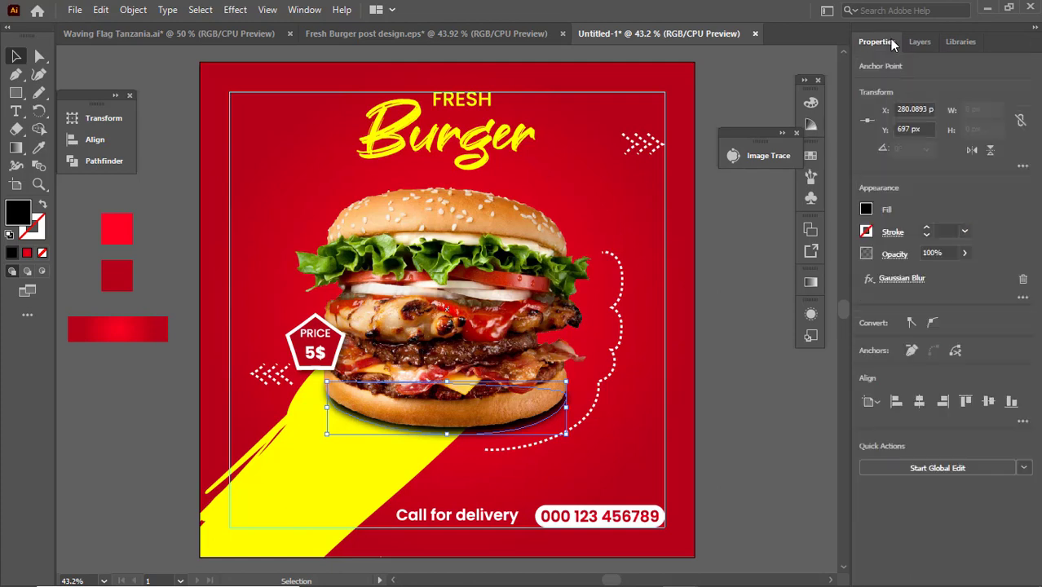
click(945, 253)
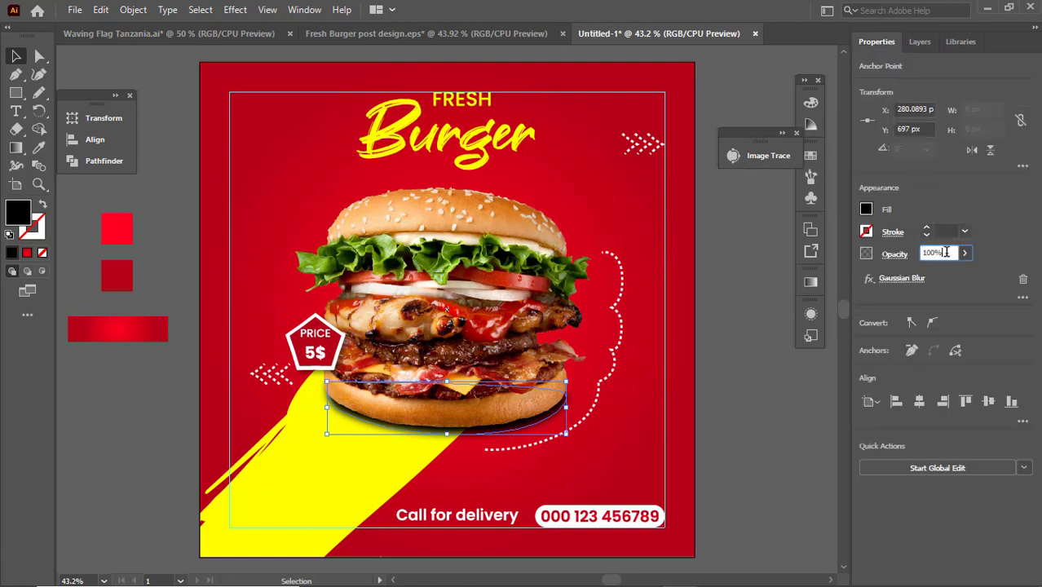
text(35)
key(Return)
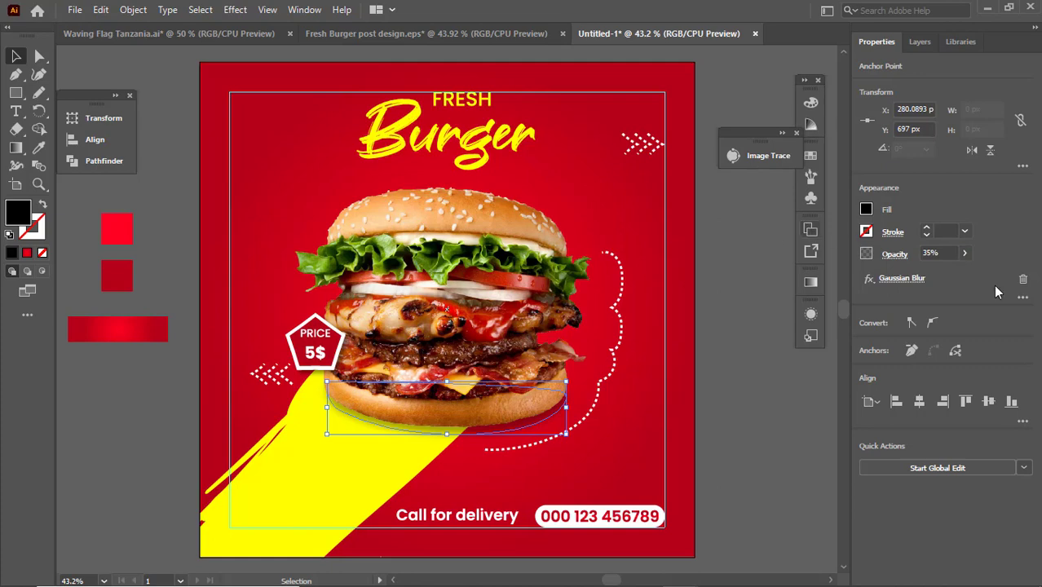
click(943, 251)
key(Return)
click(729, 348)
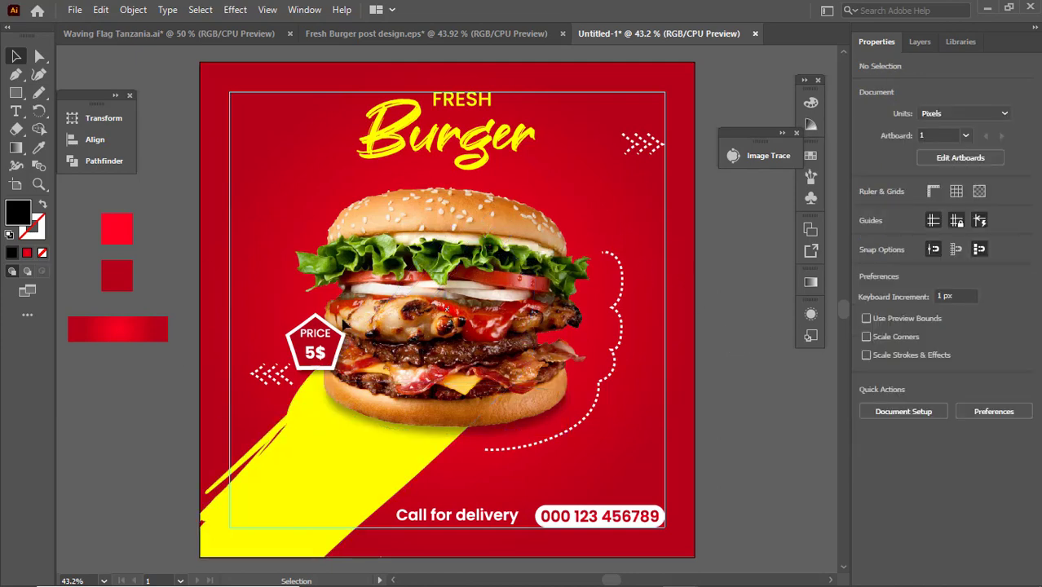
Hide the guides on the post.
right_click(644, 229)
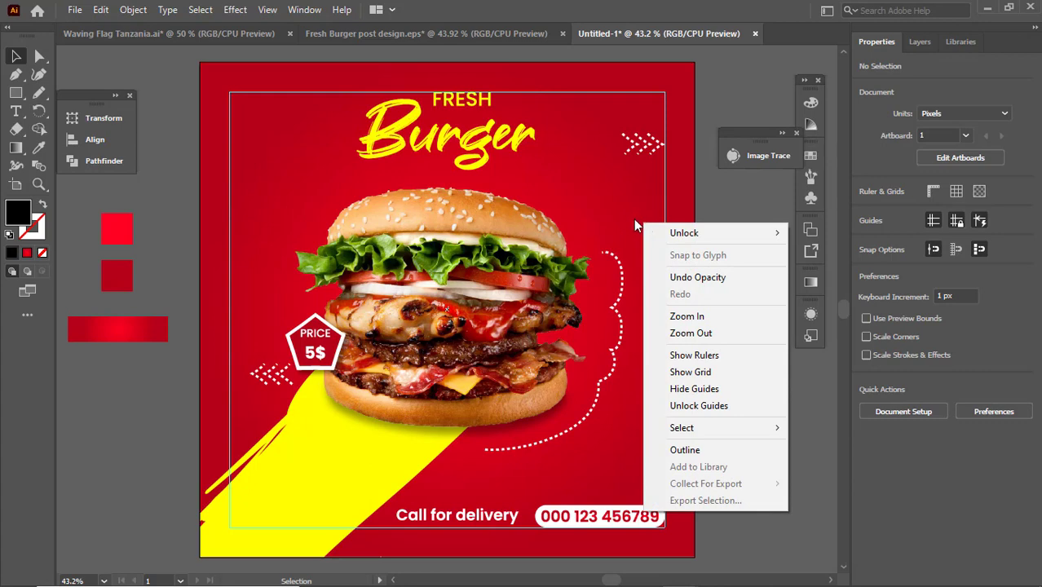
click(731, 398)
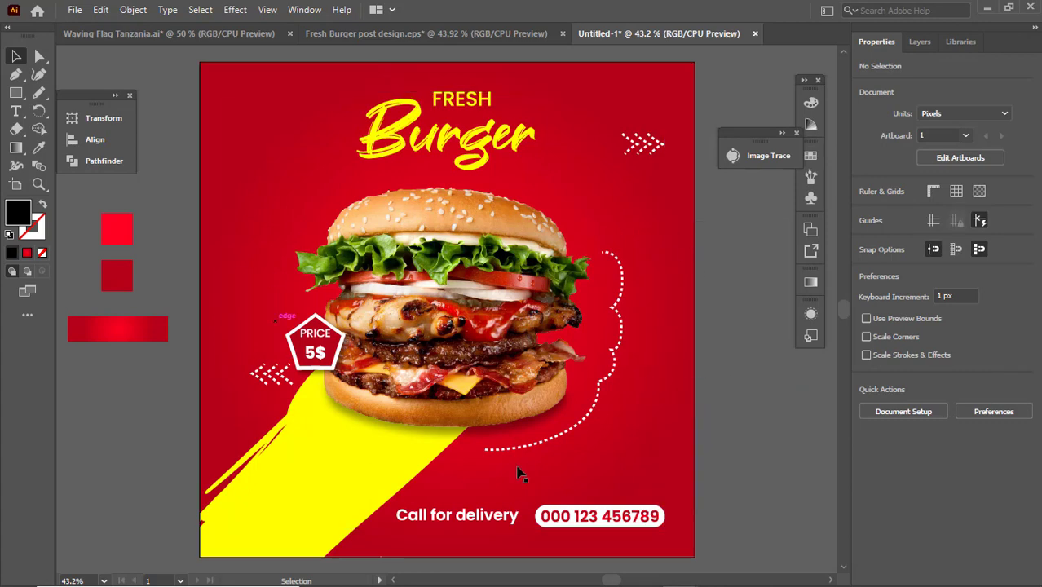
Copy the "Logo Here" group from the Fresh Burger post design document, show the guides in Untitled-1 and paste the logo in front.
click(368, 35)
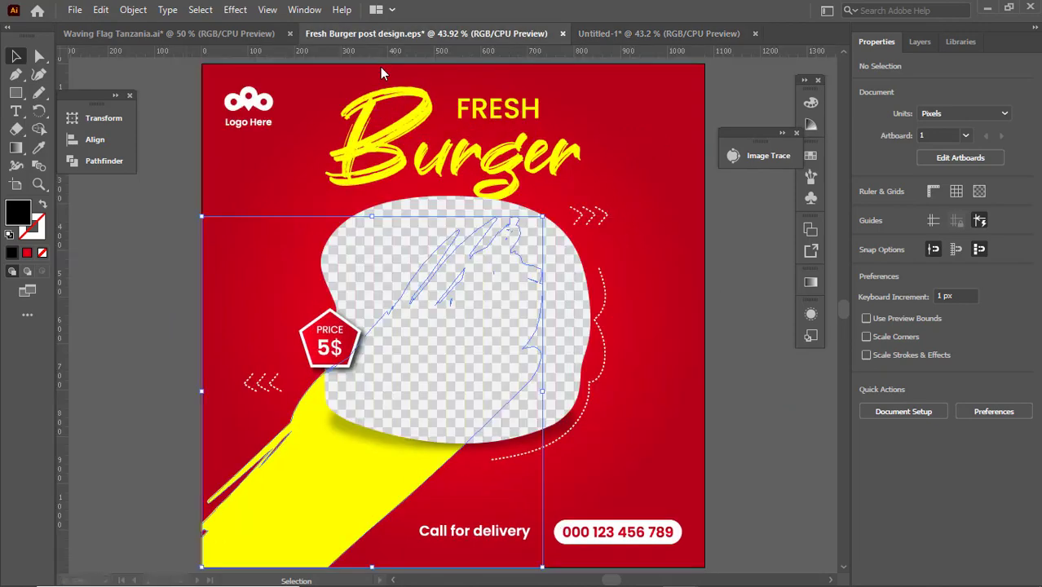
click(264, 107)
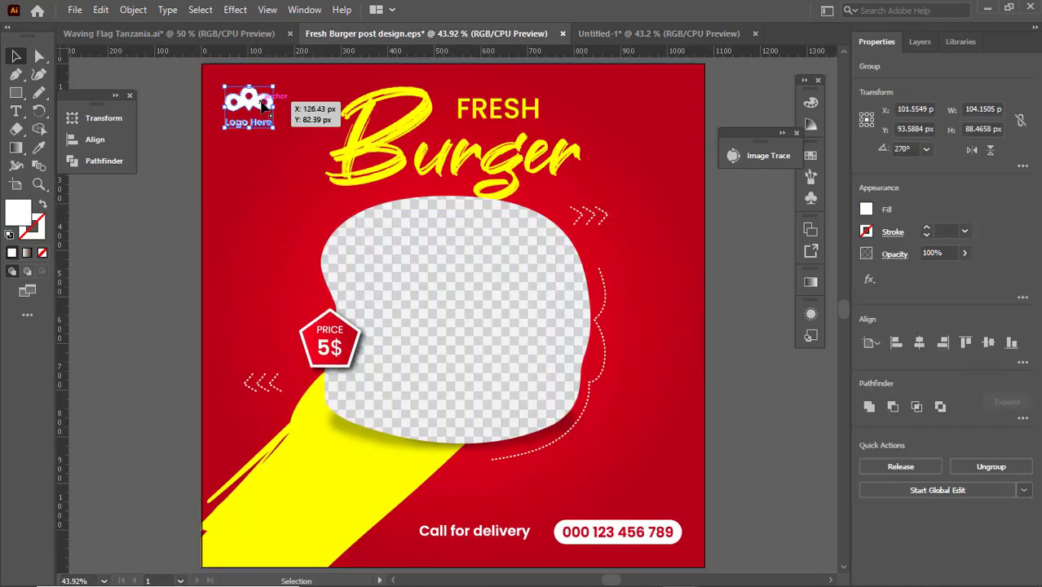
click(656, 31)
right_click(256, 155)
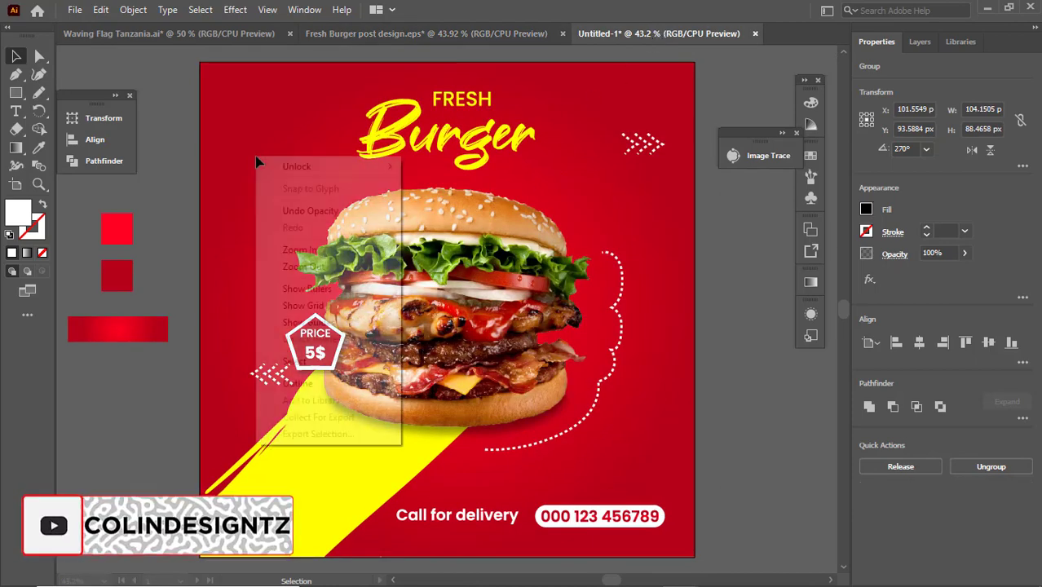
click(308, 323)
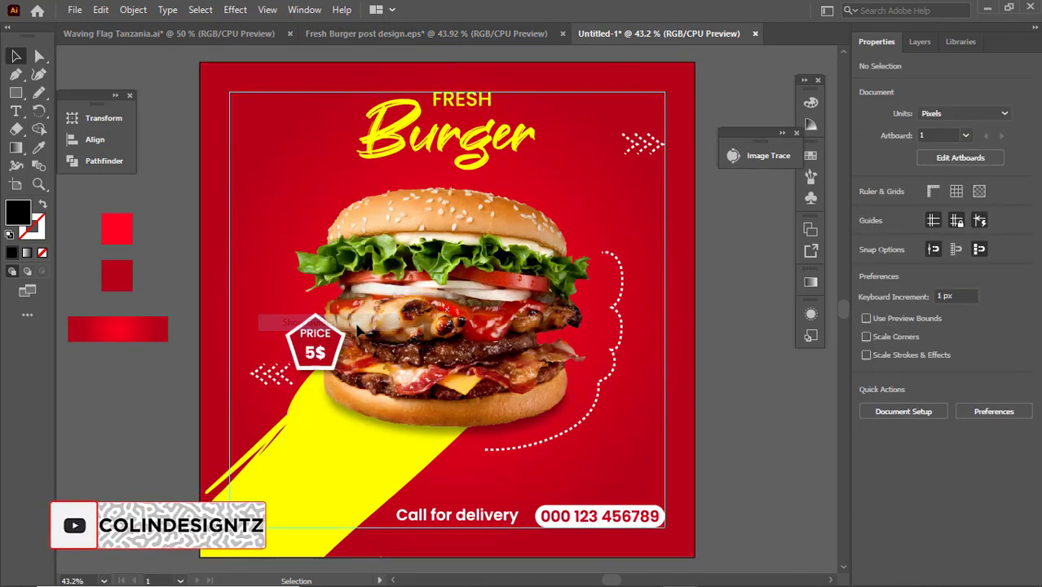
key(ctrl+f)
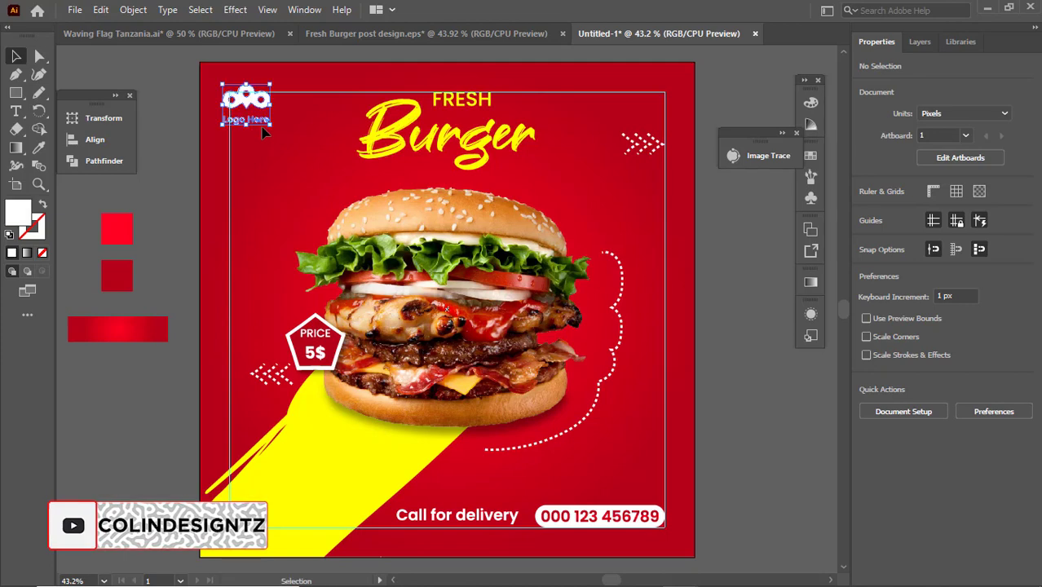
Align the logo with the upper-left corner of the post's margin guides, deselect it and hide the guides.
drag(258, 99, 255, 105)
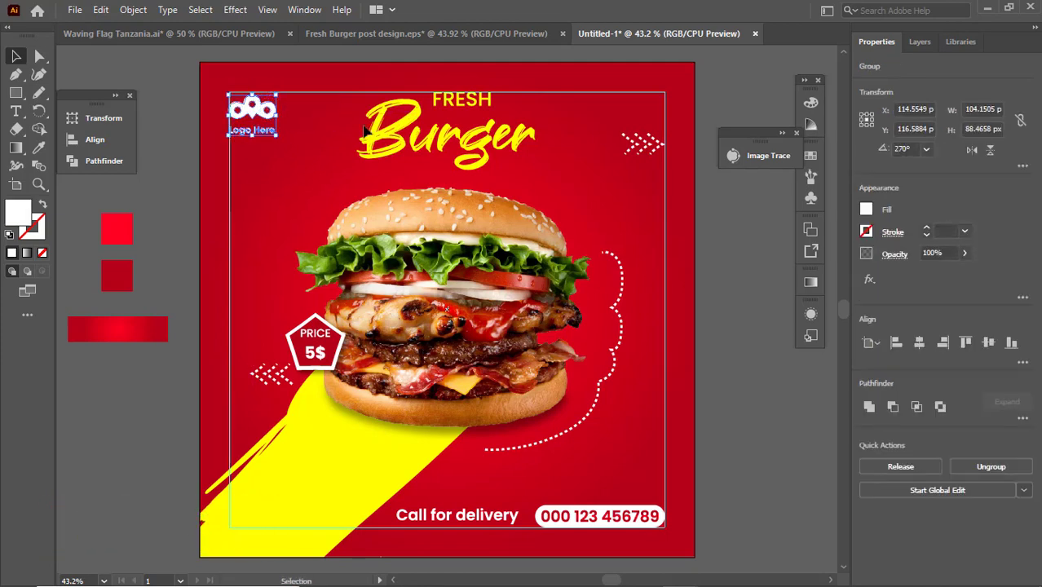
key(Up)
key(Up)
key(Up)
key(Right)
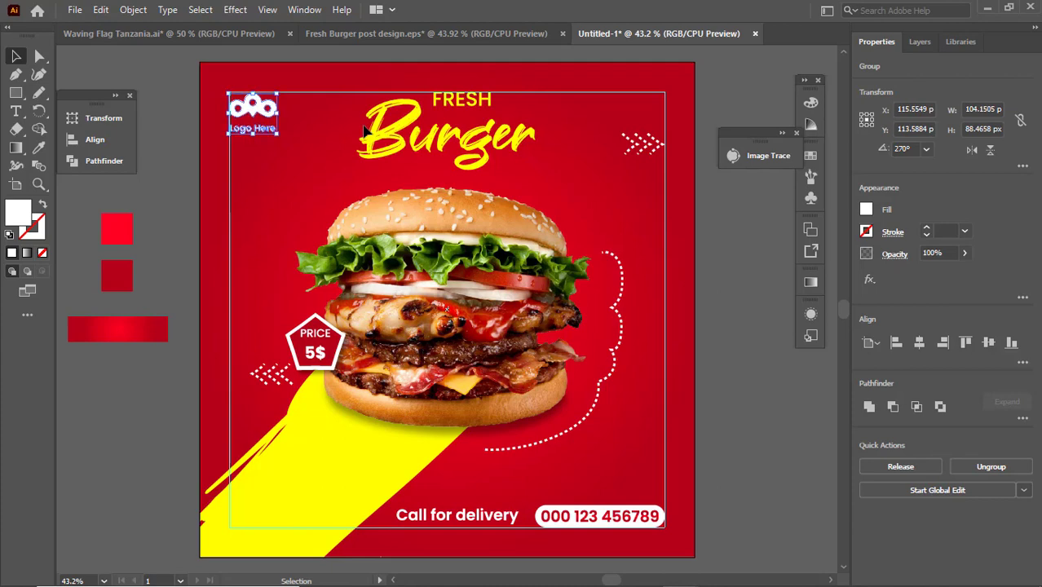
key(Up)
key(Up)
key(Up)
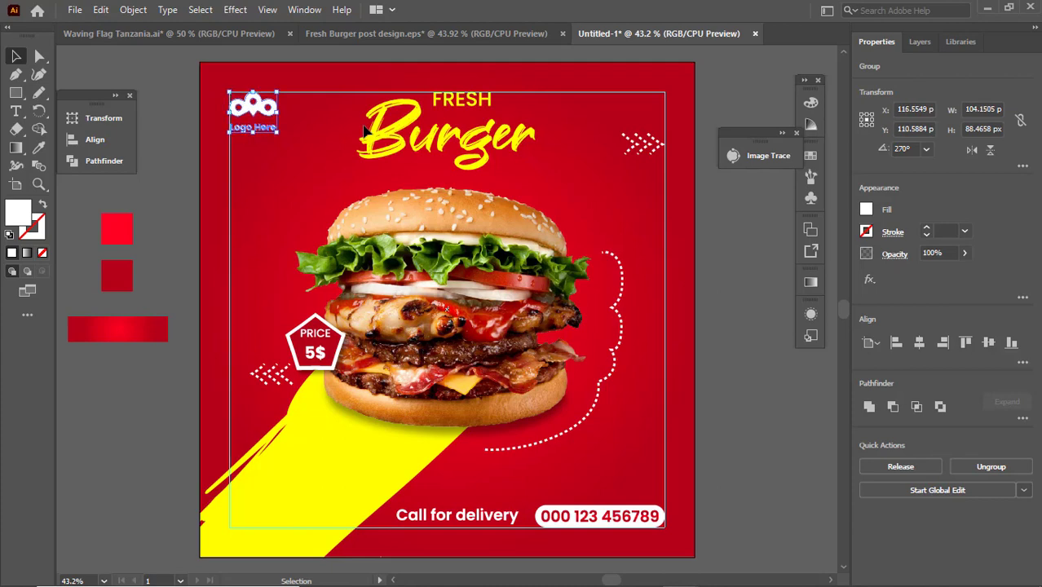
key(Right)
right_click(277, 169)
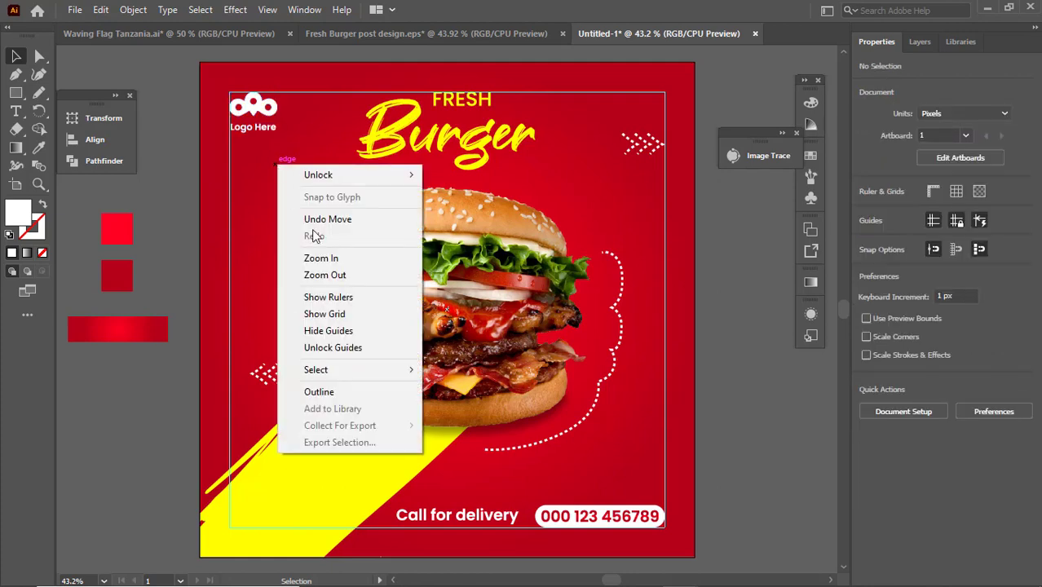
click(378, 331)
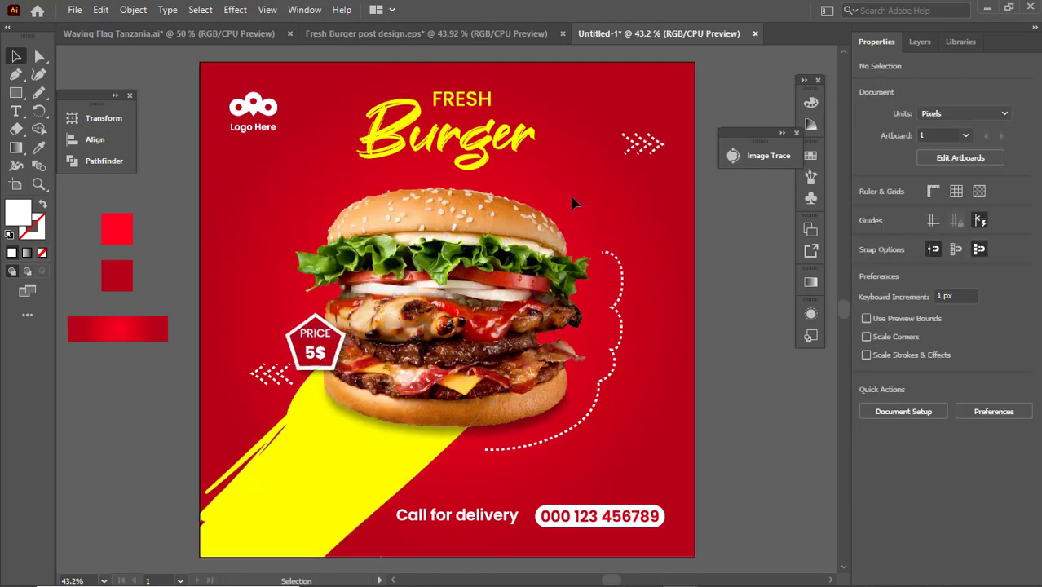
Present the finished burger post in full screen mode without the interface, with the artboard fitted to the screen.
key(ctrl+0)
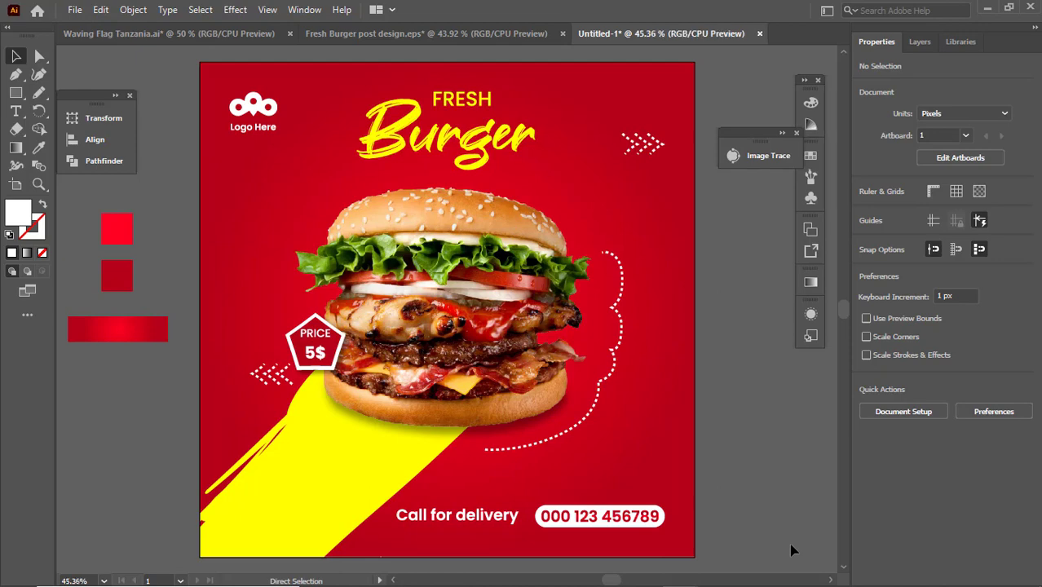
key(ctrl+minus)
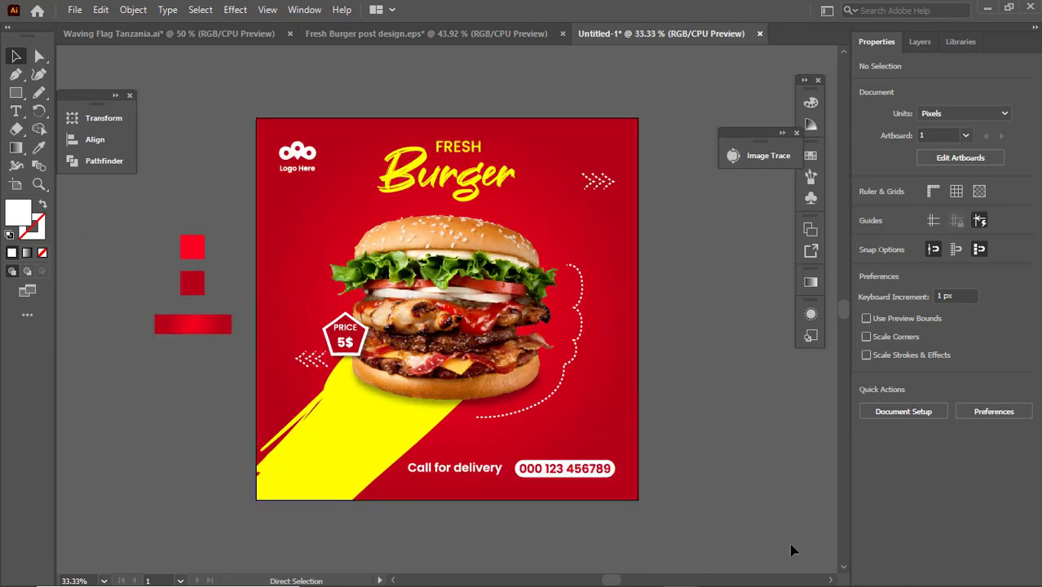
key(ctrl+0)
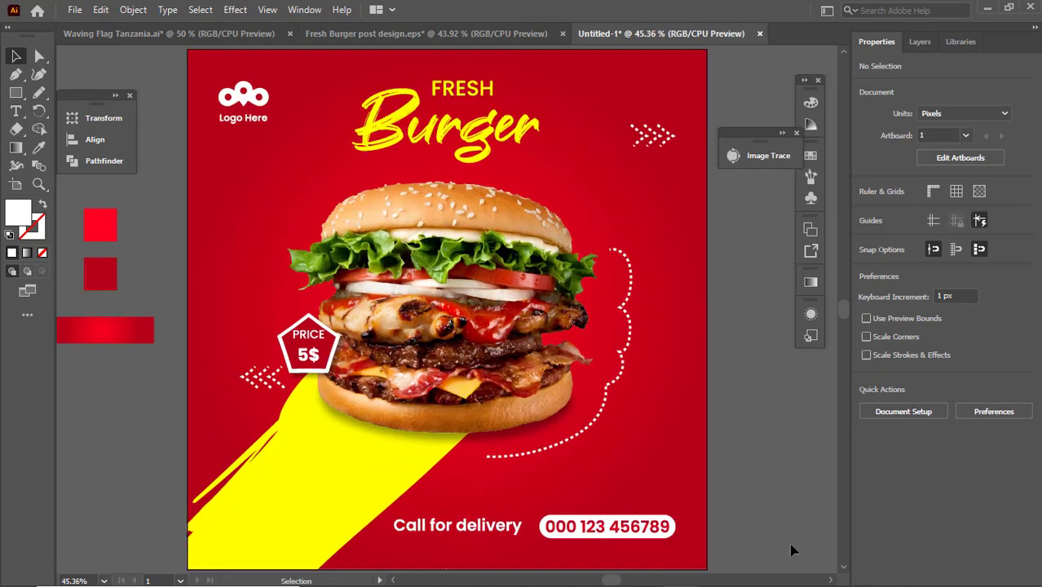
key(f)
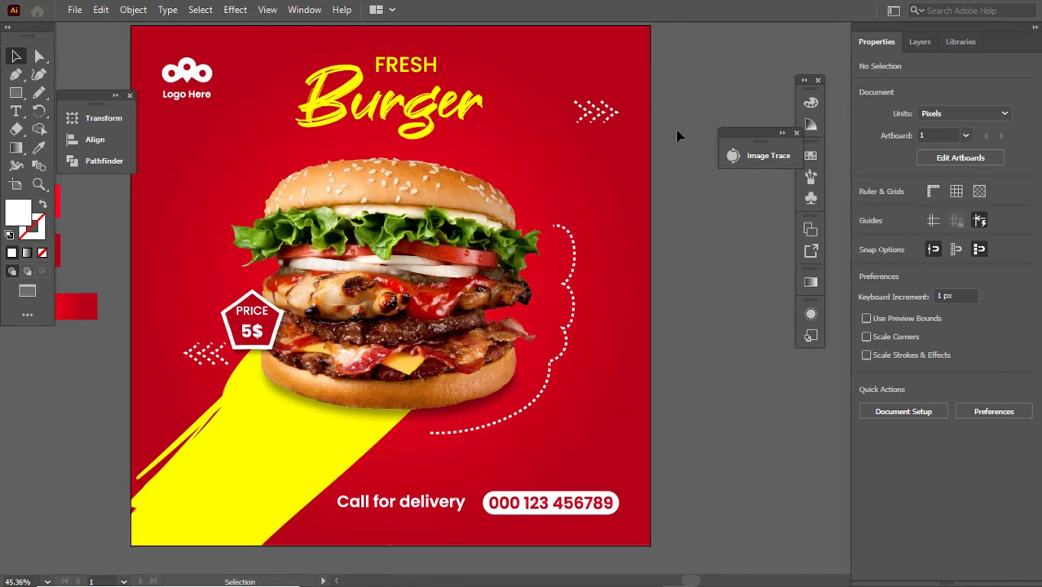
key(f)
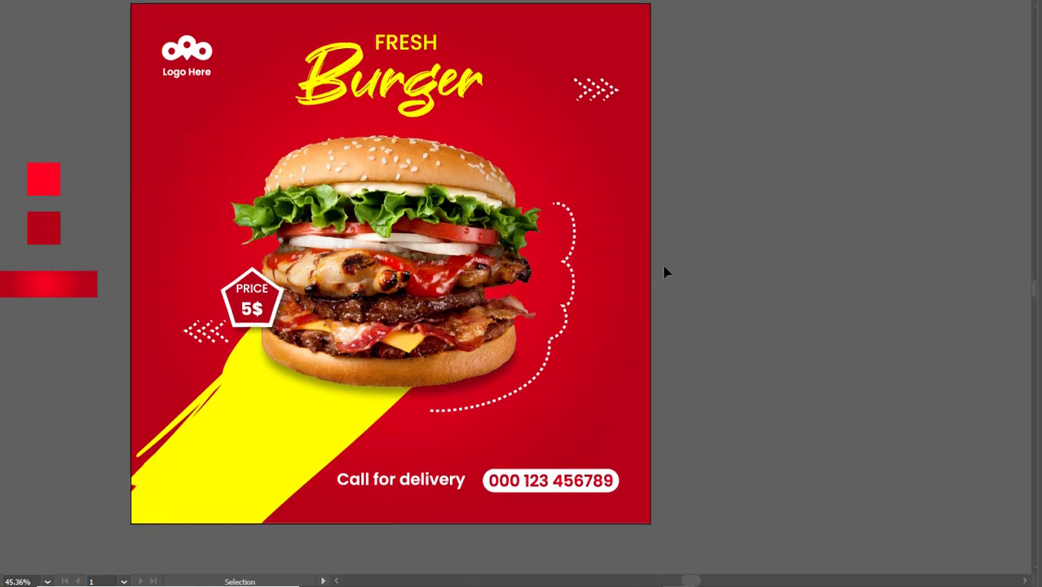
key(ctrl+0)
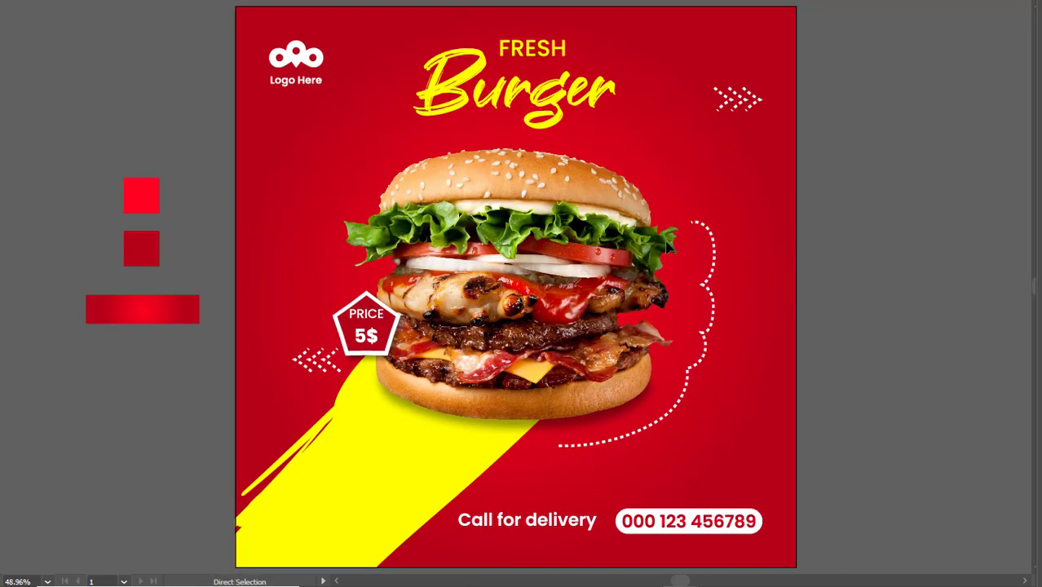